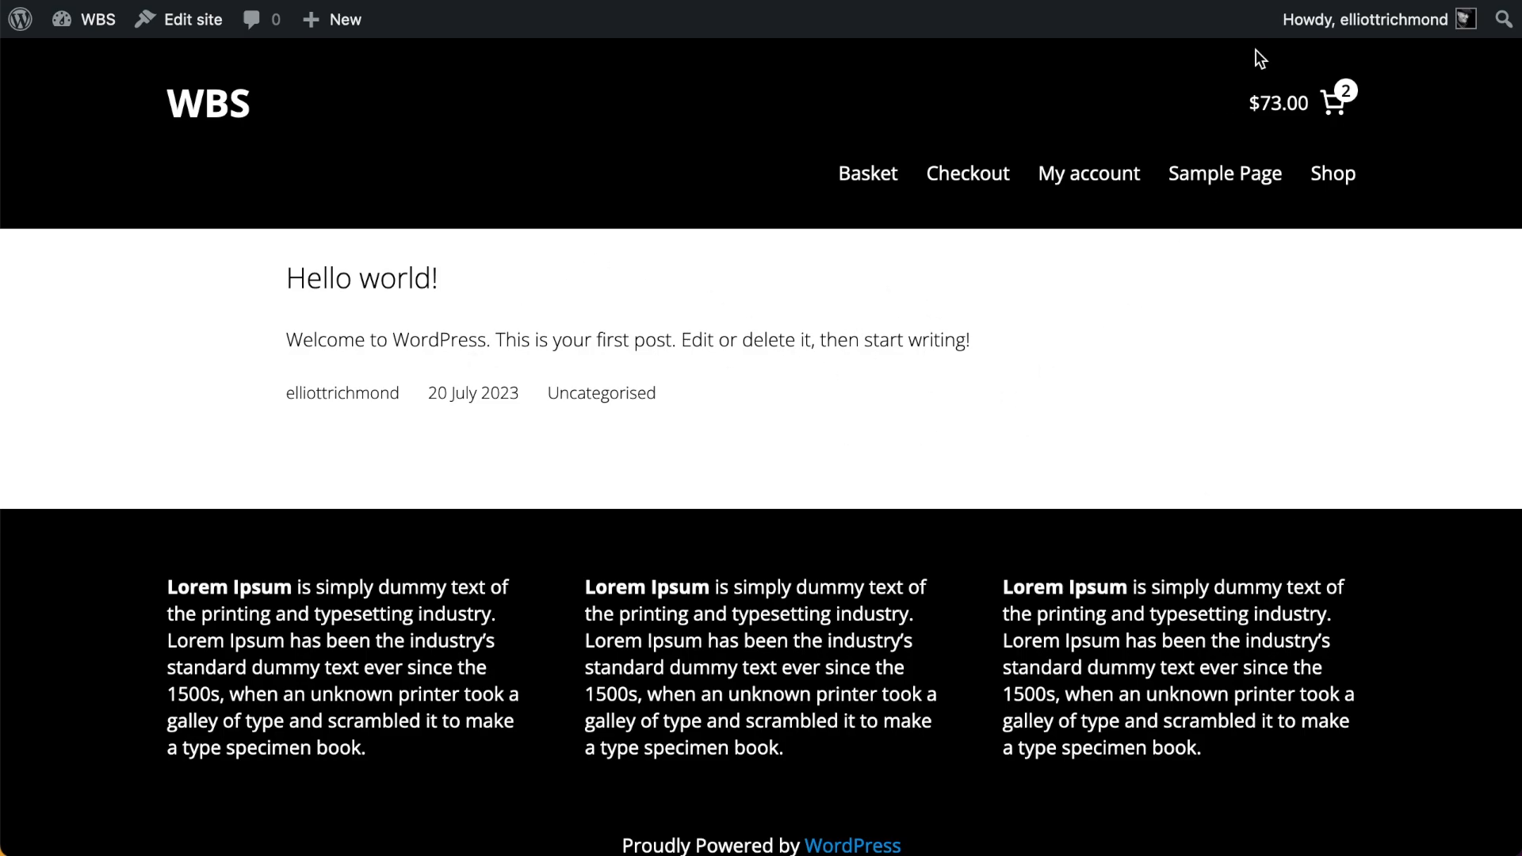
Open the product CSV importer from the site's admin product list
click(104, 24)
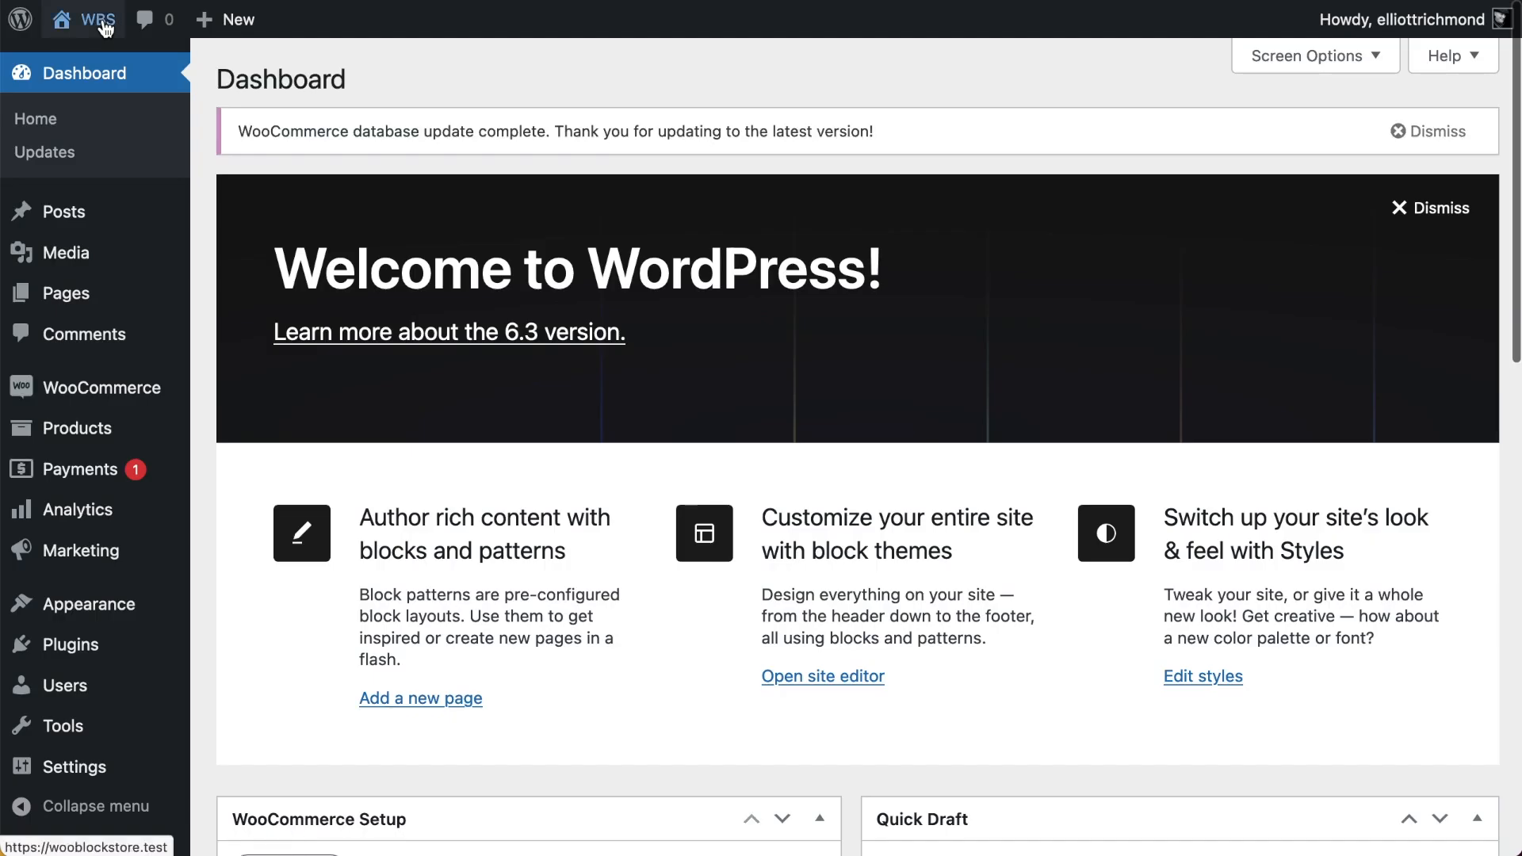
mouse_move(121, 412)
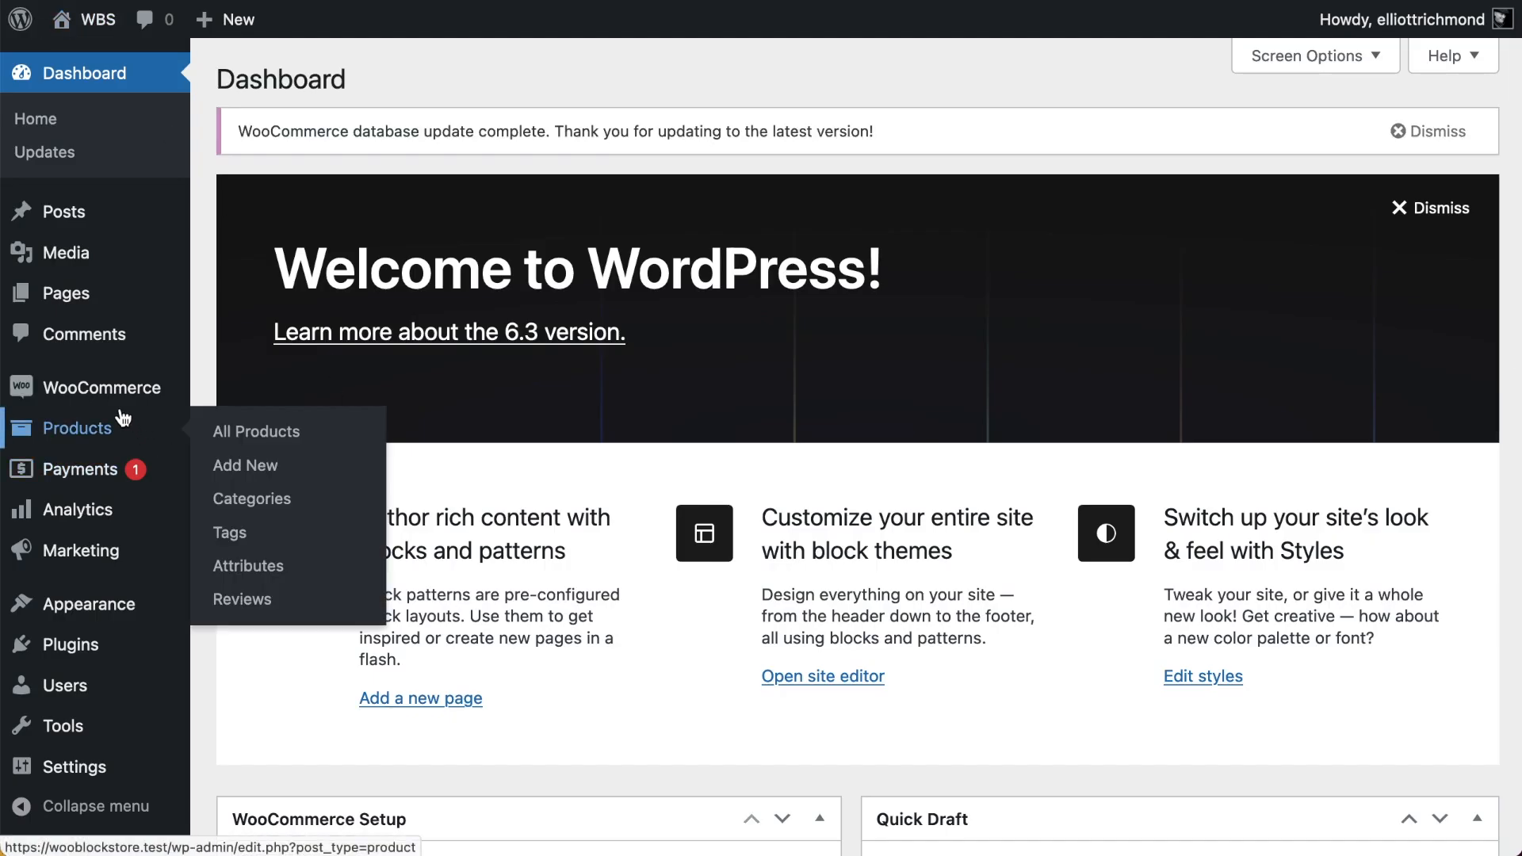
click(94, 443)
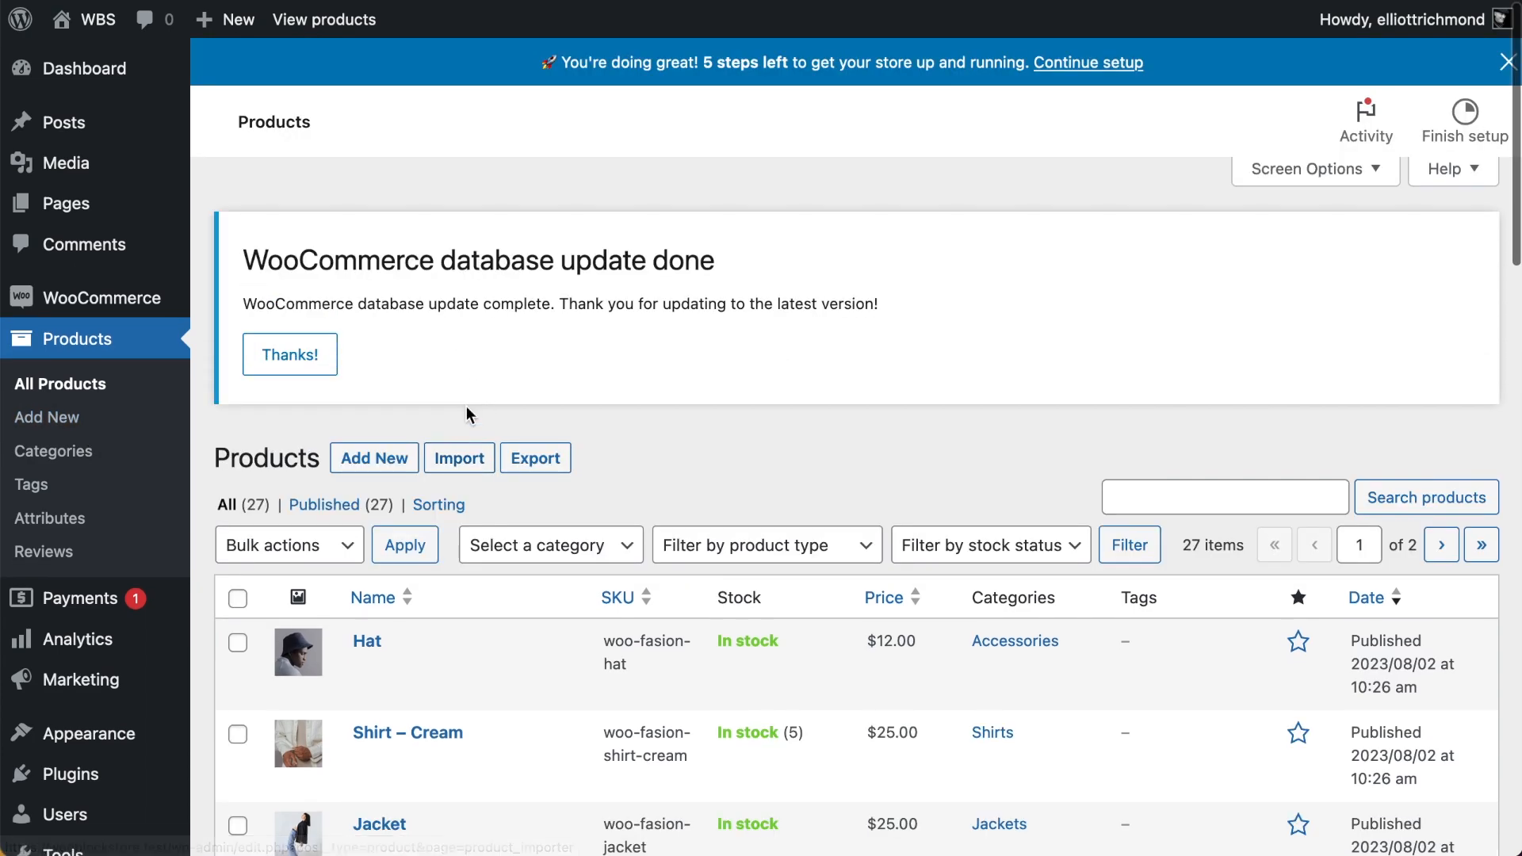
click(467, 458)
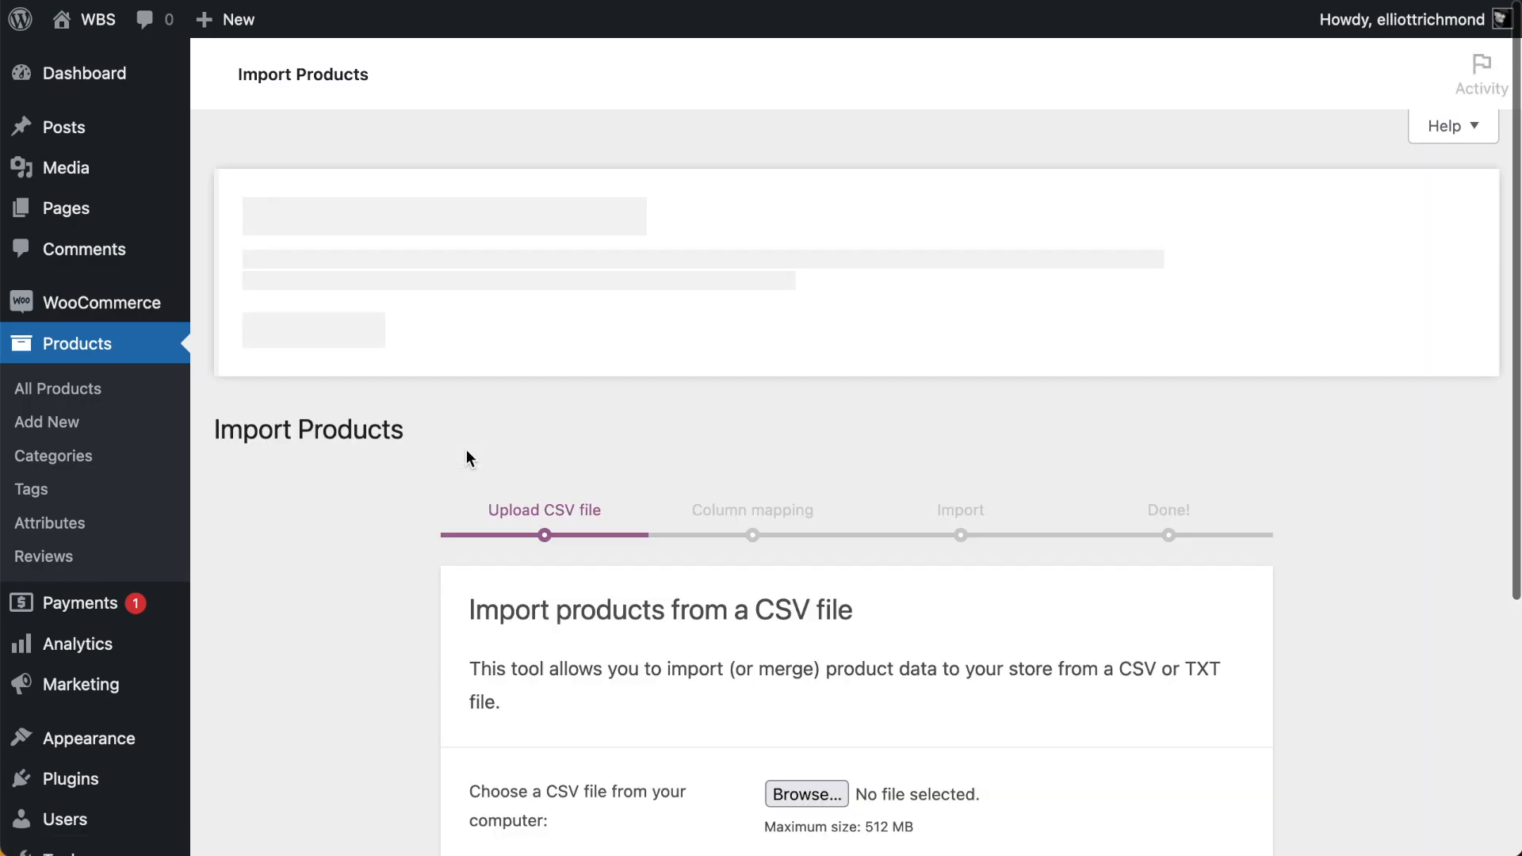
scroll(1269, 432, down, 2)
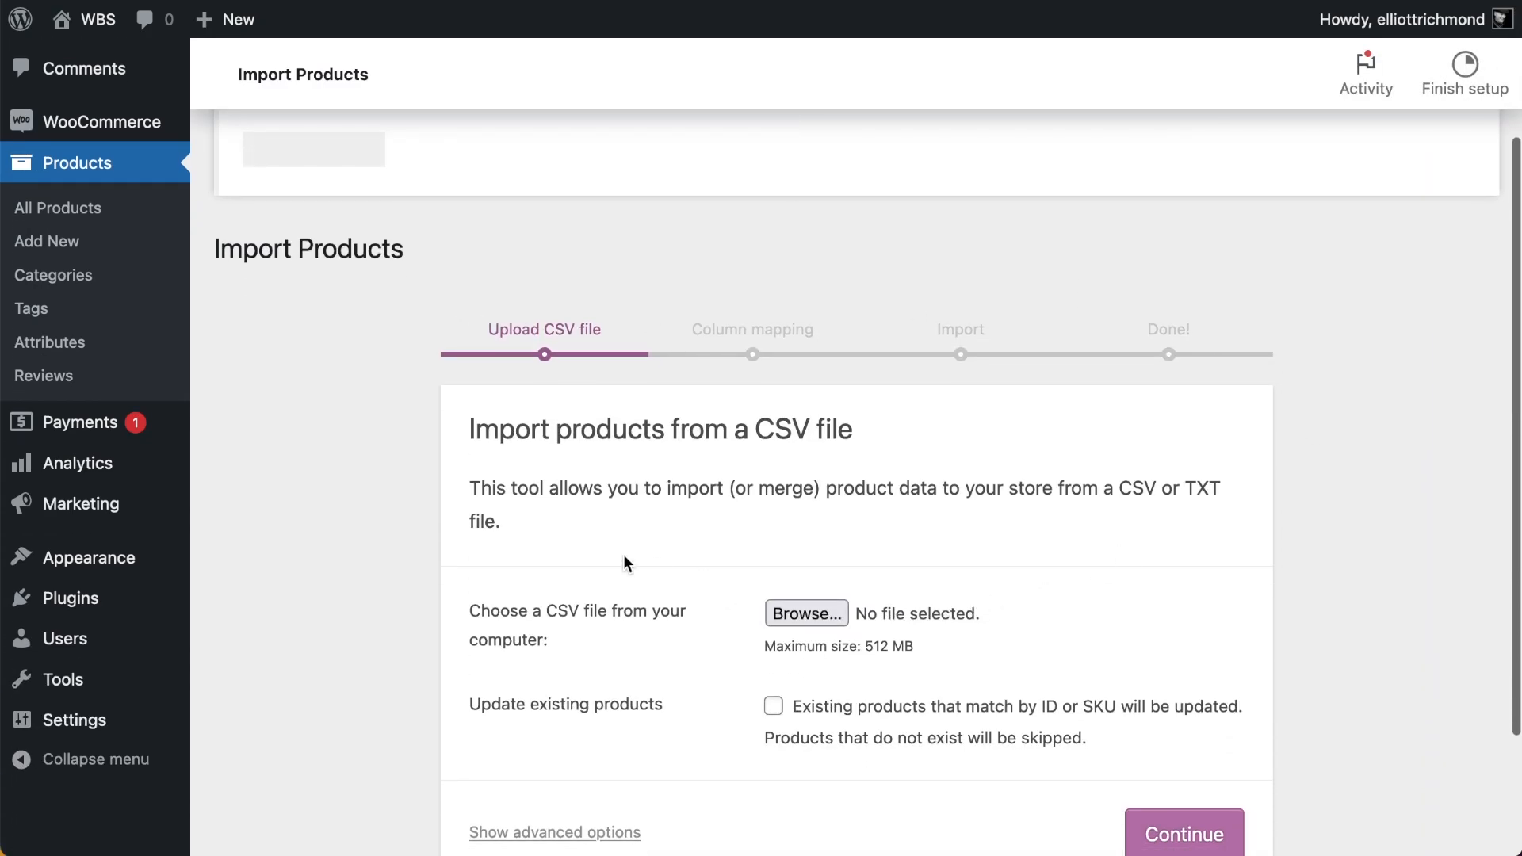
Choose experimental_fashion_sample_9_products.csv from the sample-data folder as the product import file
click(802, 657)
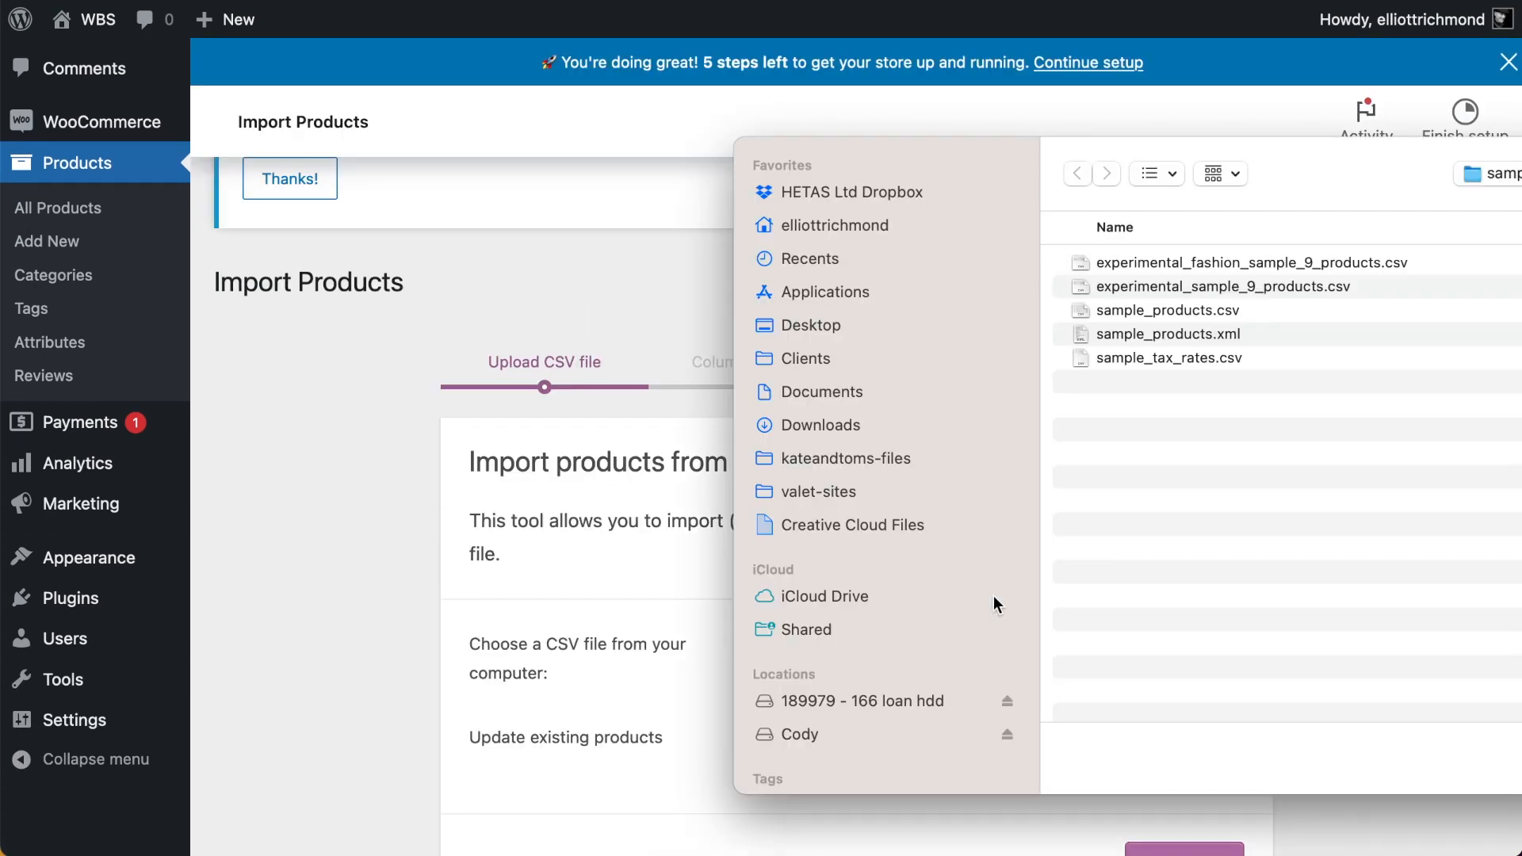
drag(1338, 176, 956, 182)
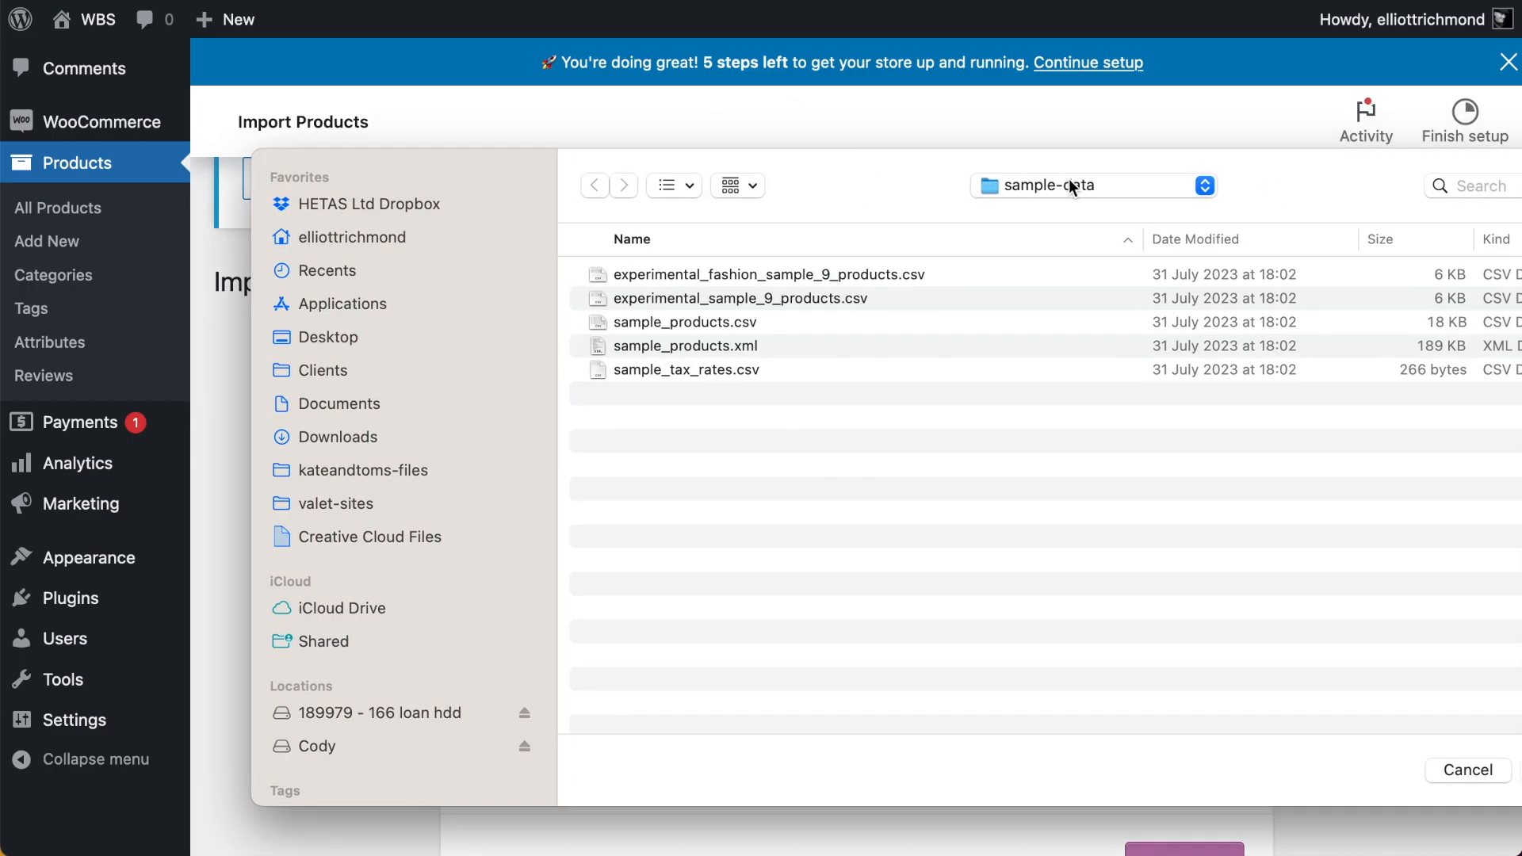
click(1078, 186)
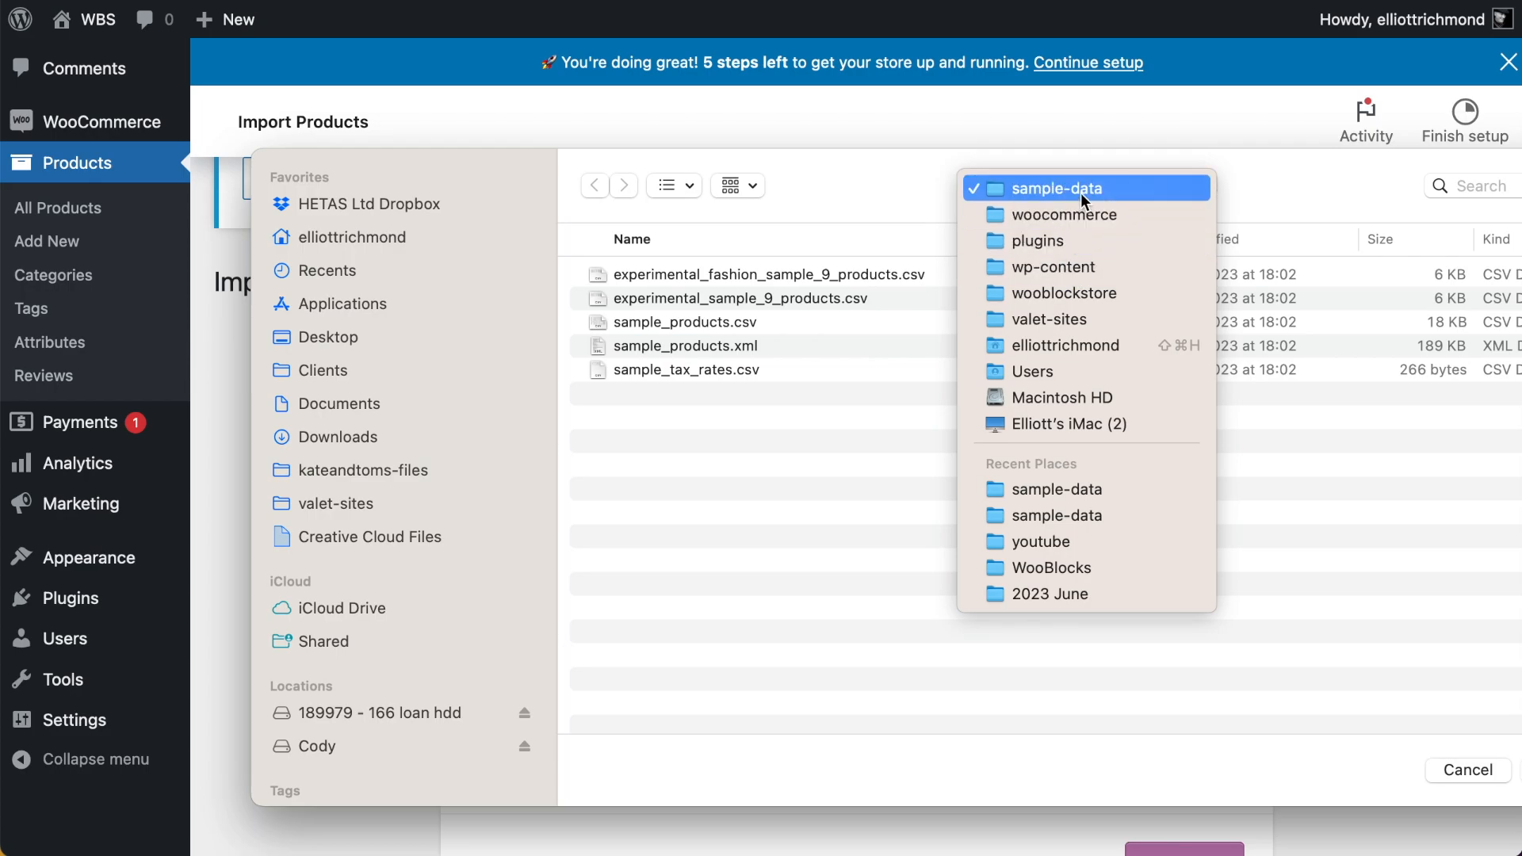
click(696, 528)
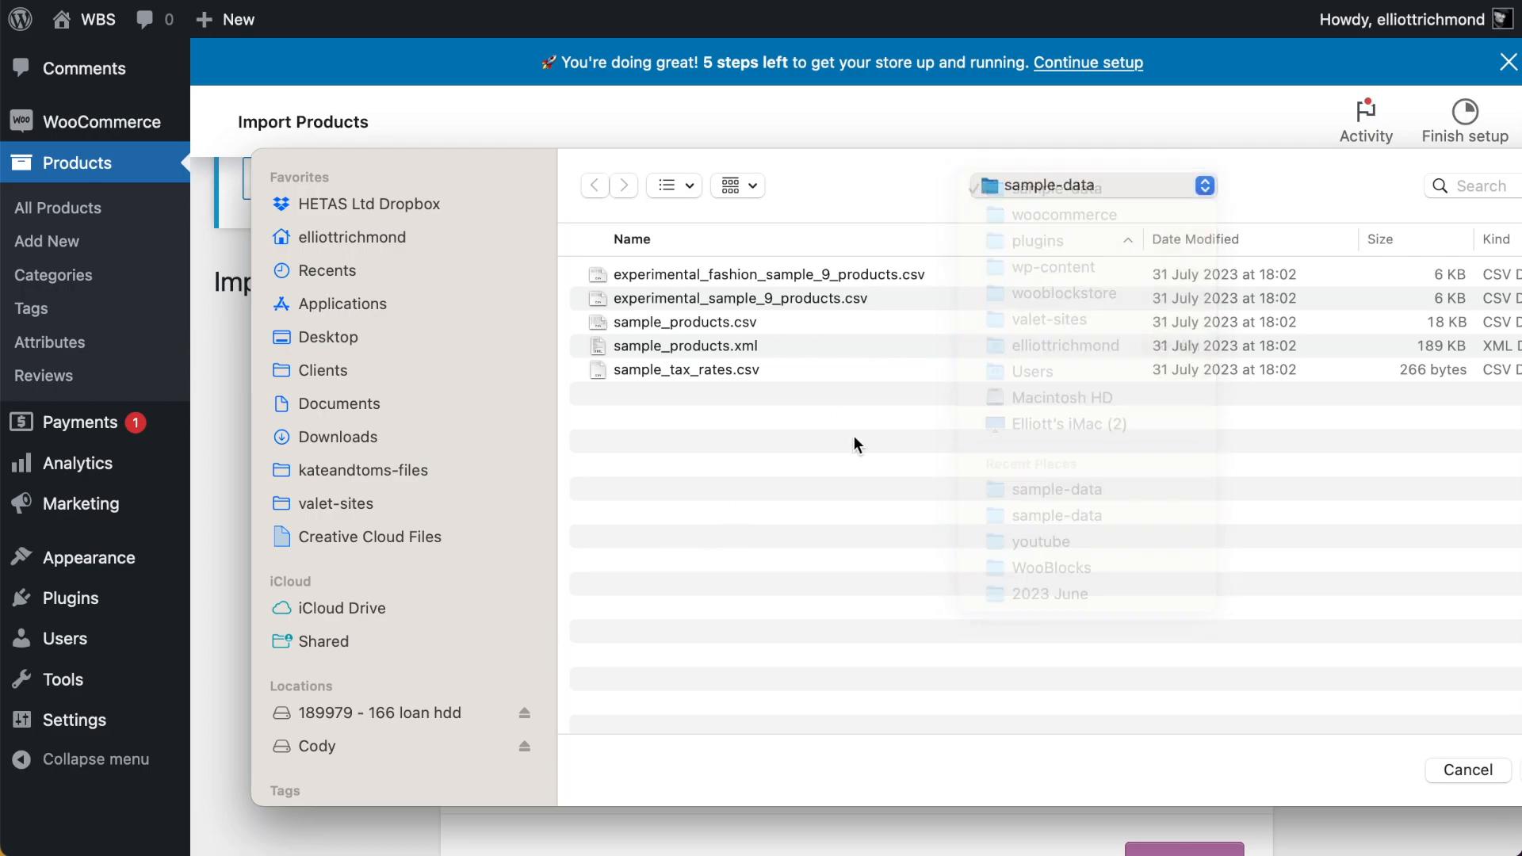
click(781, 276)
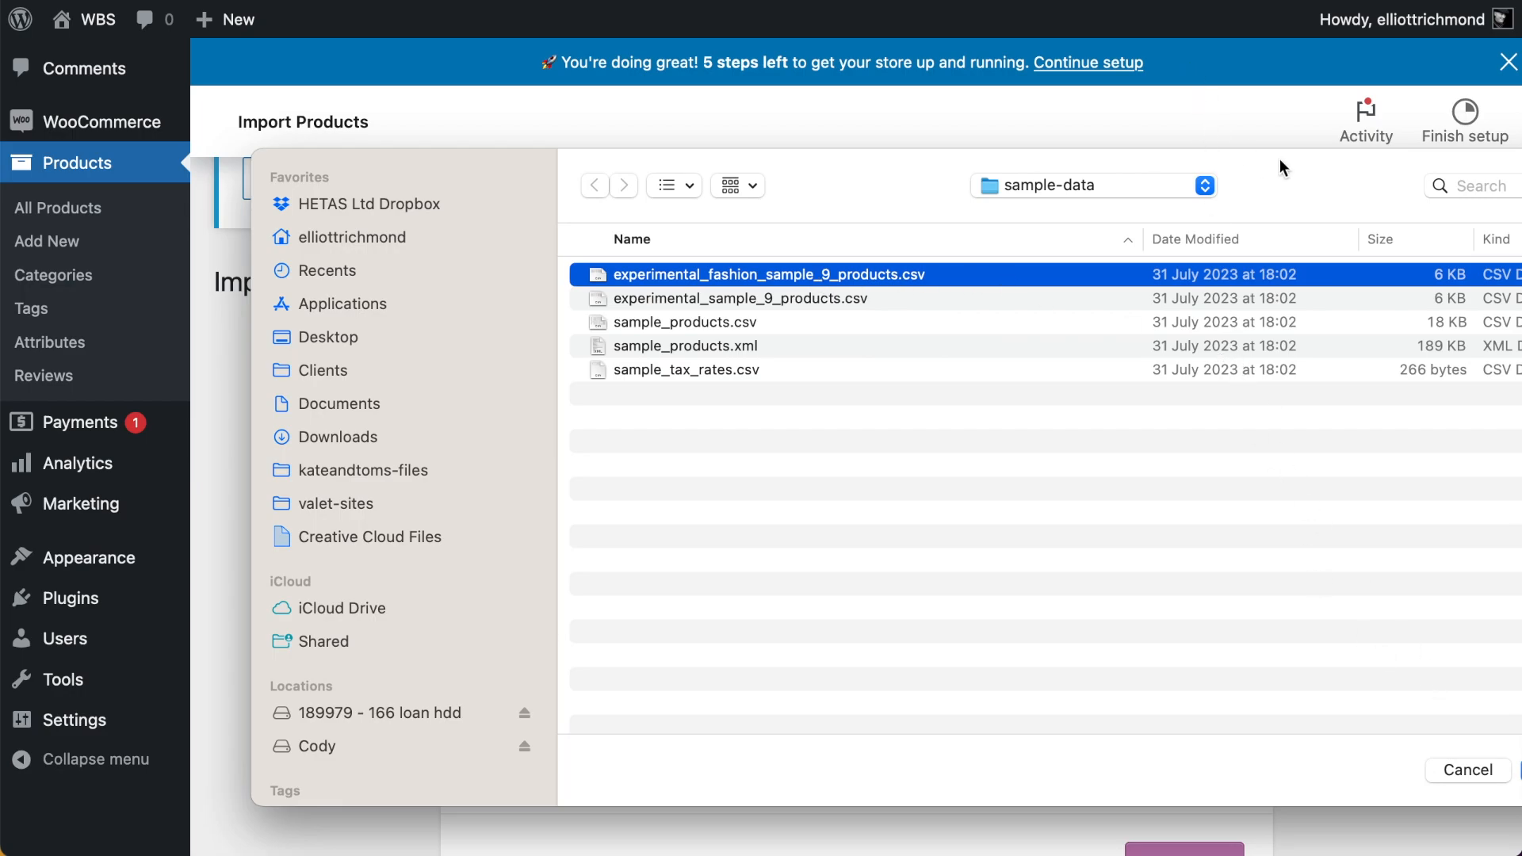
drag(1279, 161, 1168, 133)
click(1453, 743)
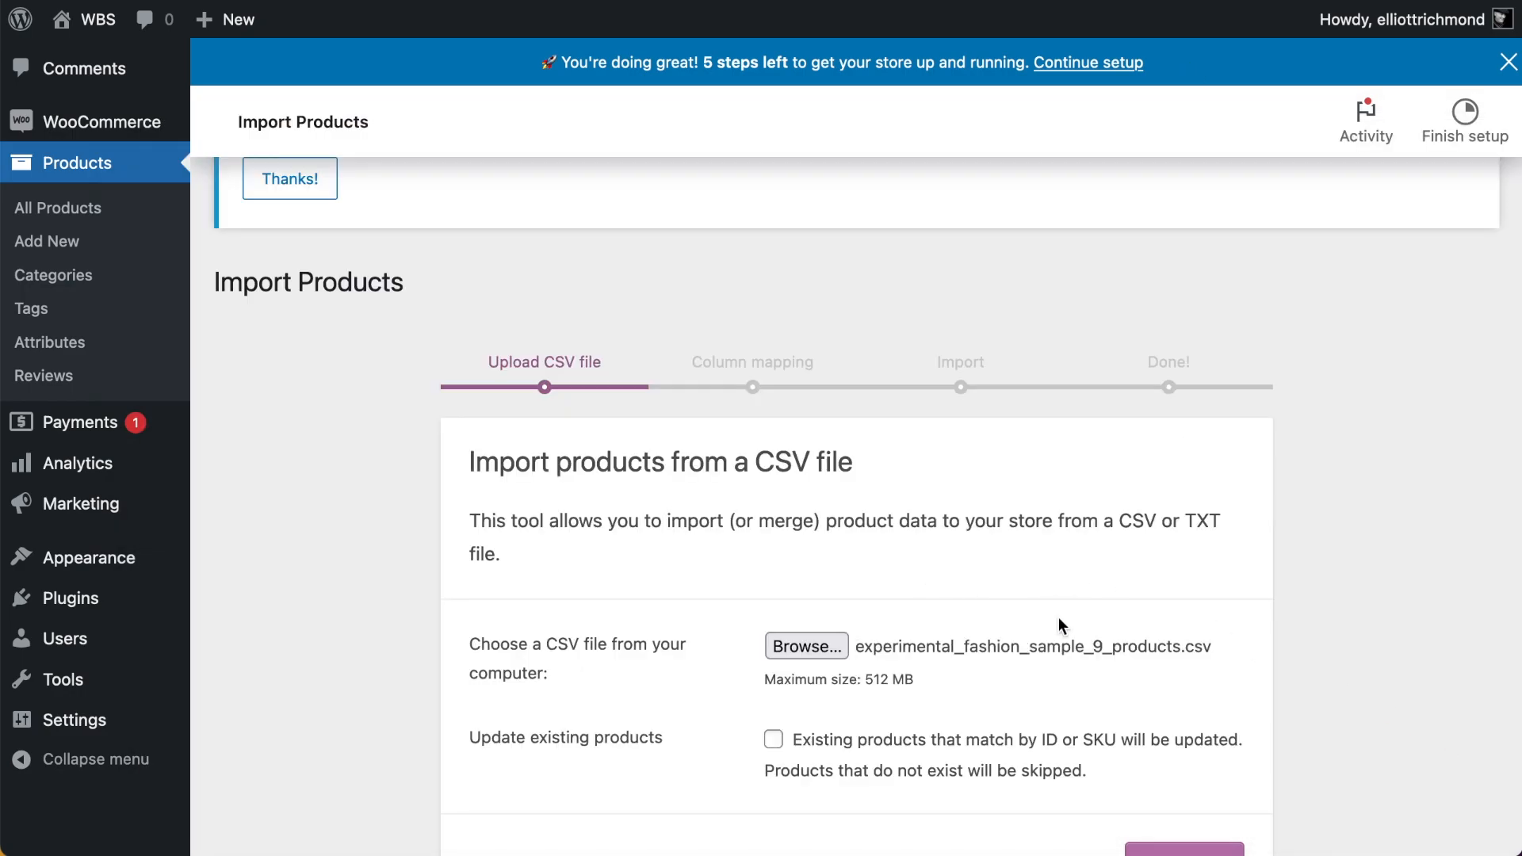
Run the product import with the suggested column mapping, leaving the update of existing products off
scroll(1098, 615, down, 3)
click(1184, 674)
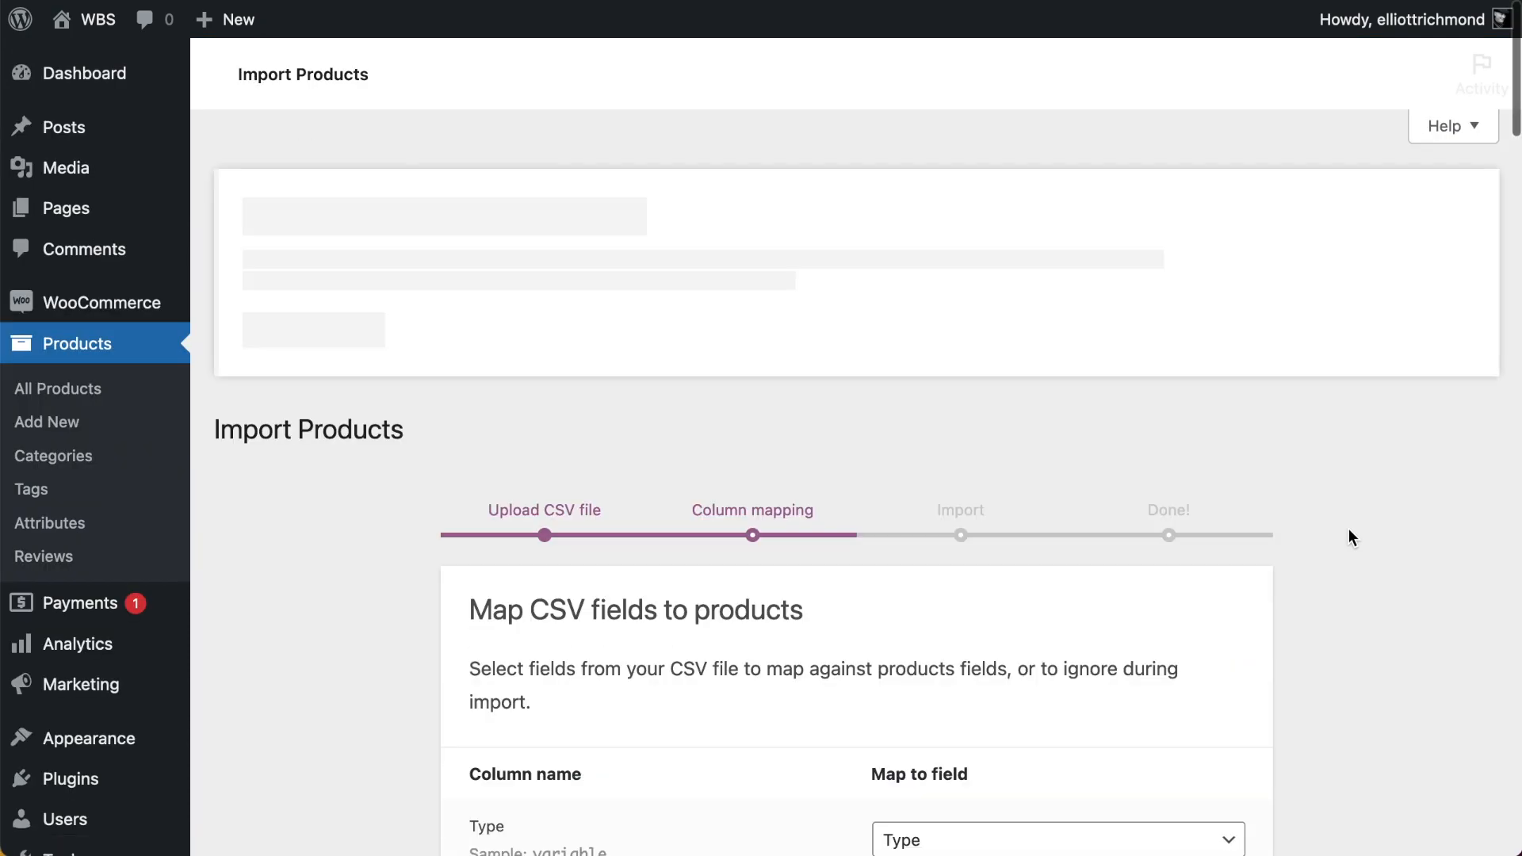
scroll(1339, 539, down, 20)
click(1173, 672)
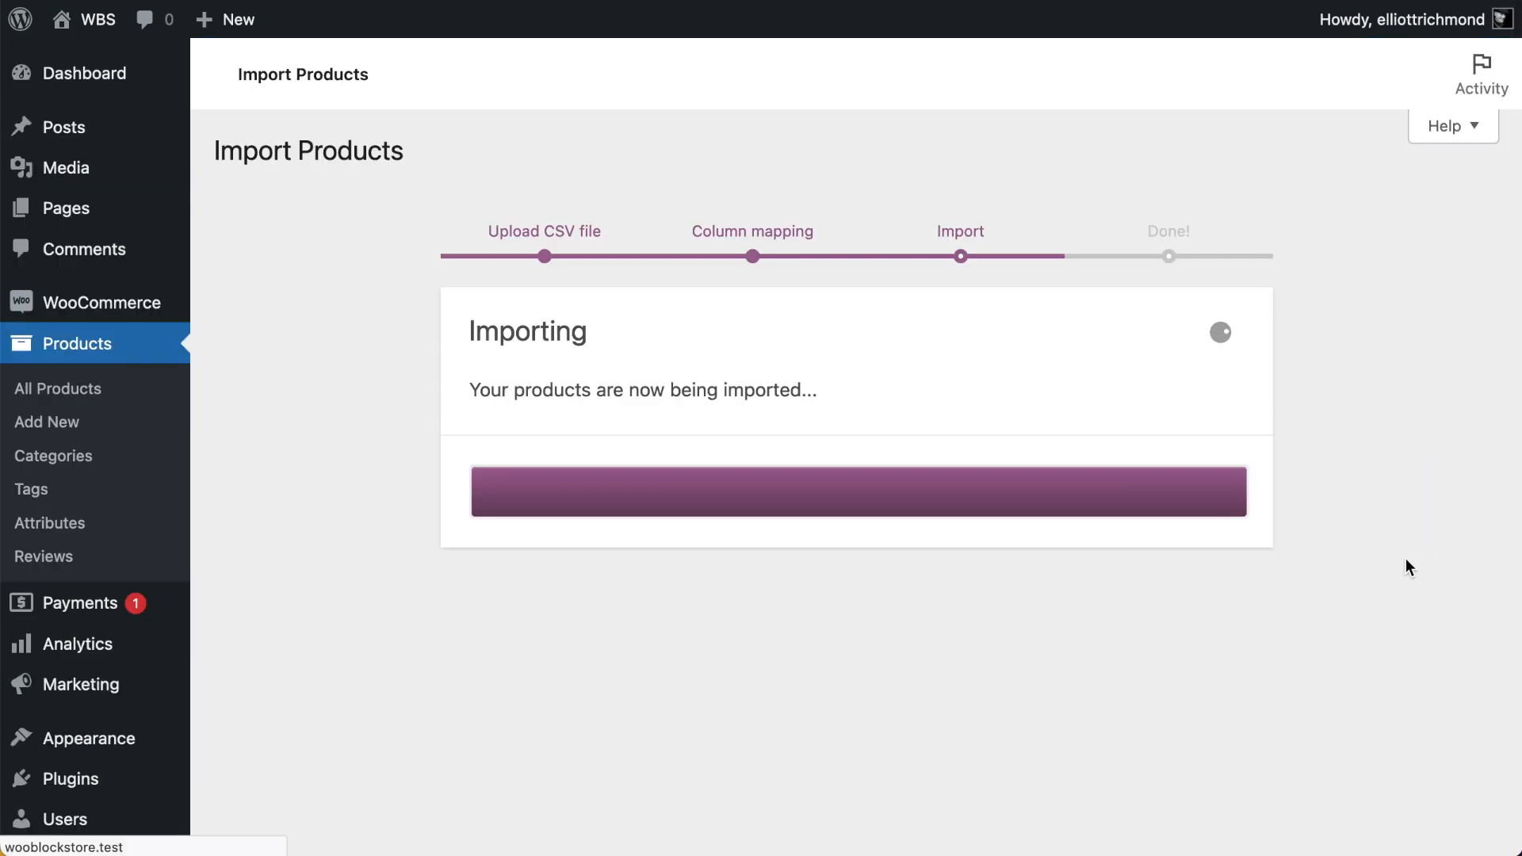
scroll(1406, 560, down, 4)
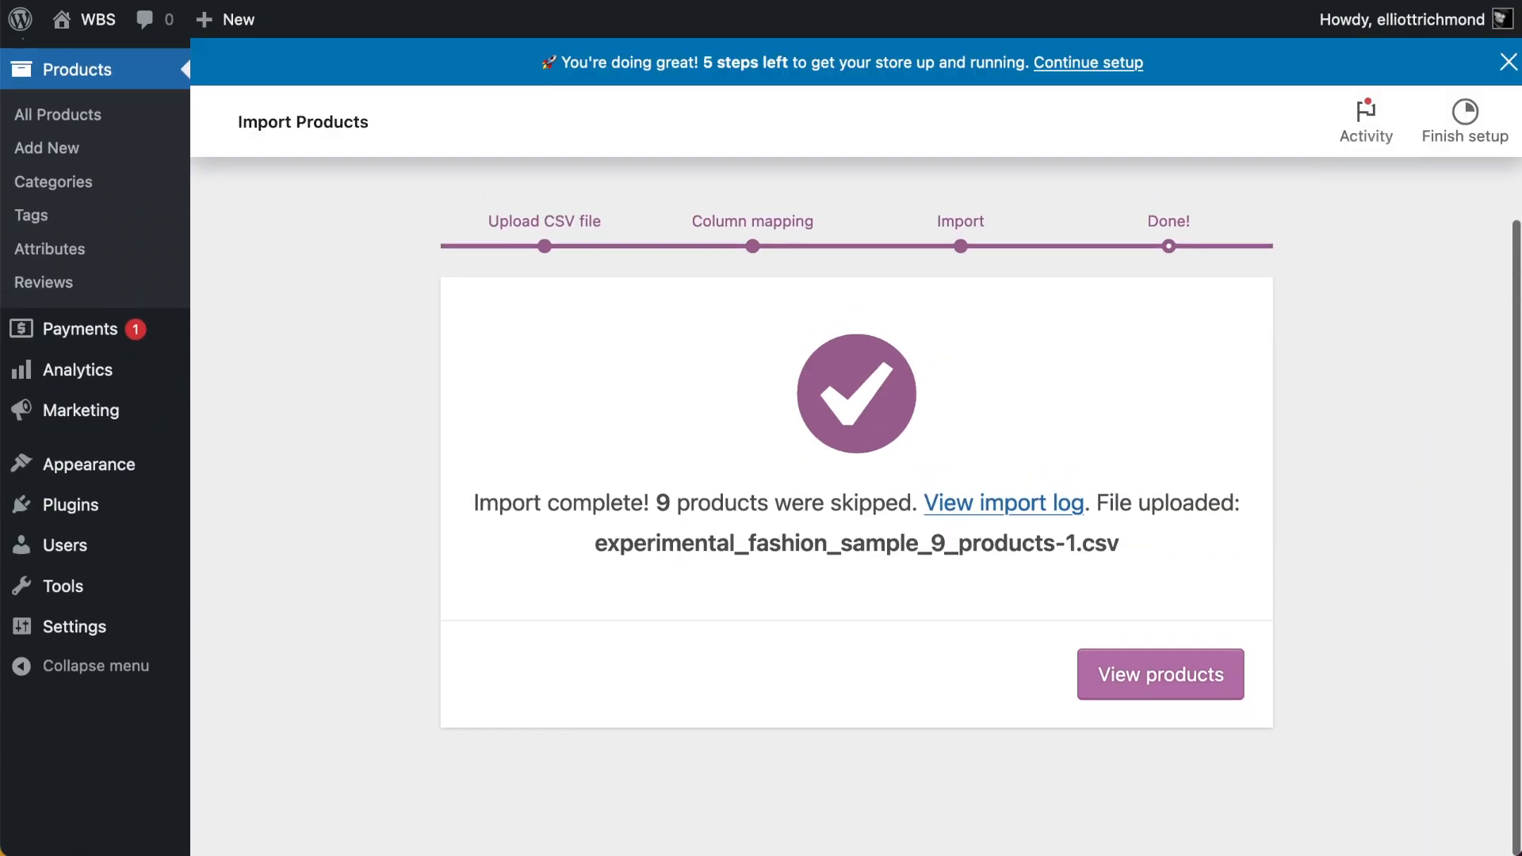
scroll(339, 360, down, 1)
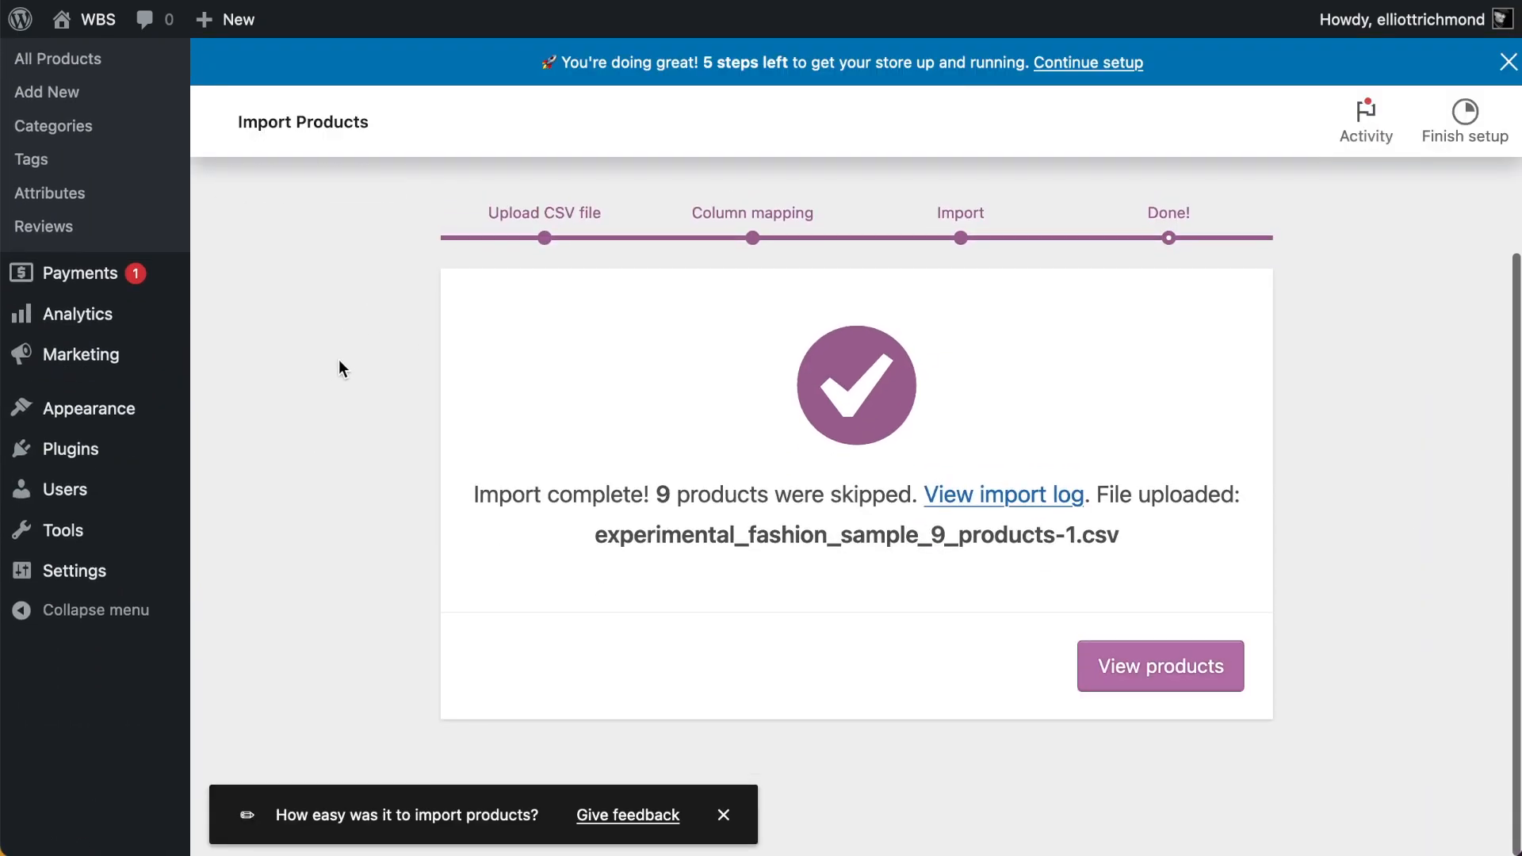
View the WBS site's public homepage
scroll(395, 312, up, 1)
mouse_move(106, 27)
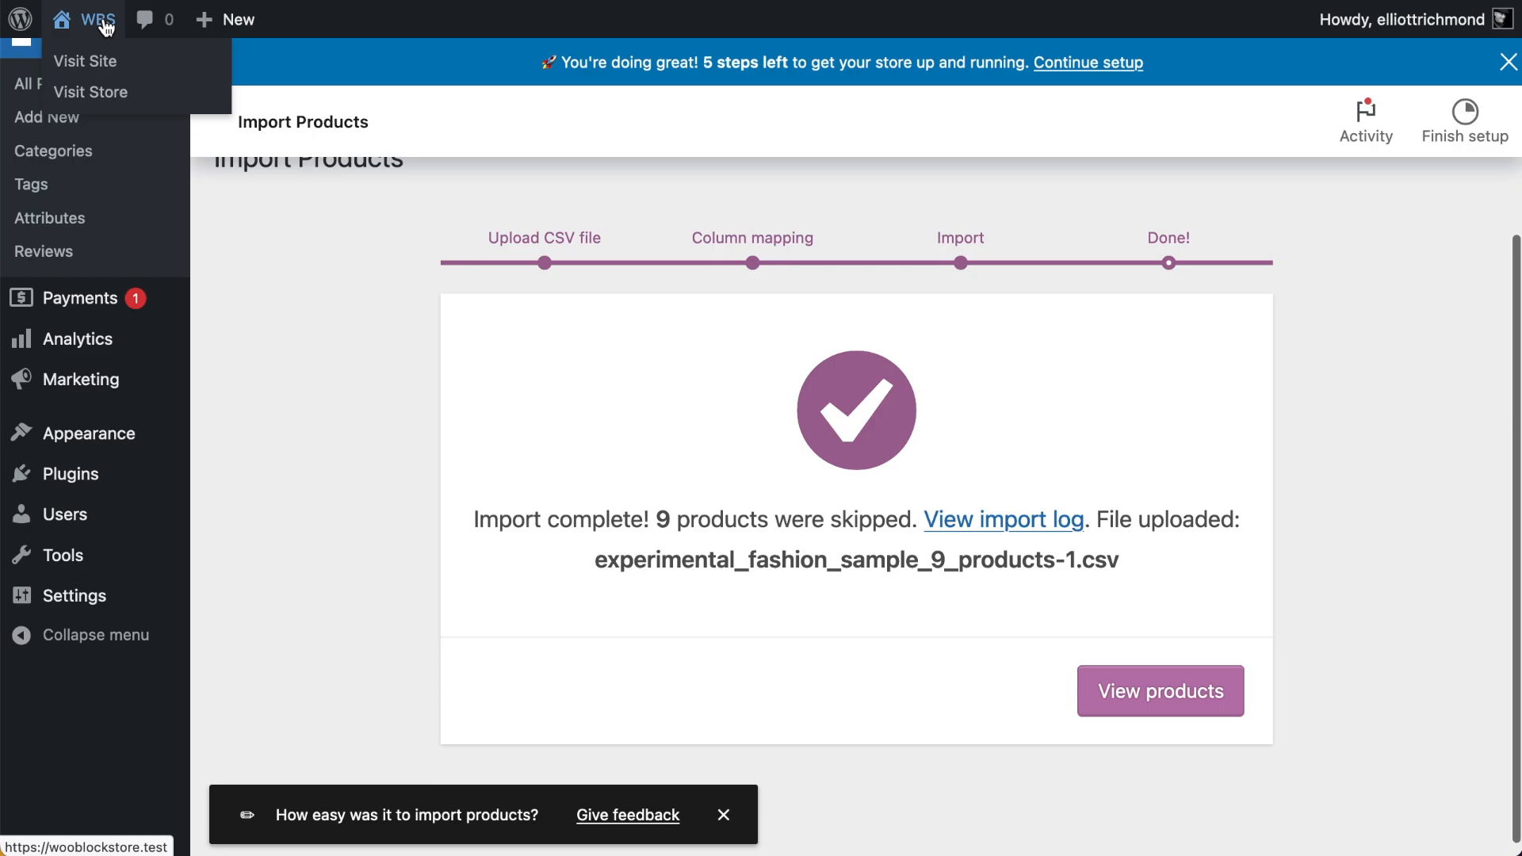
click(106, 28)
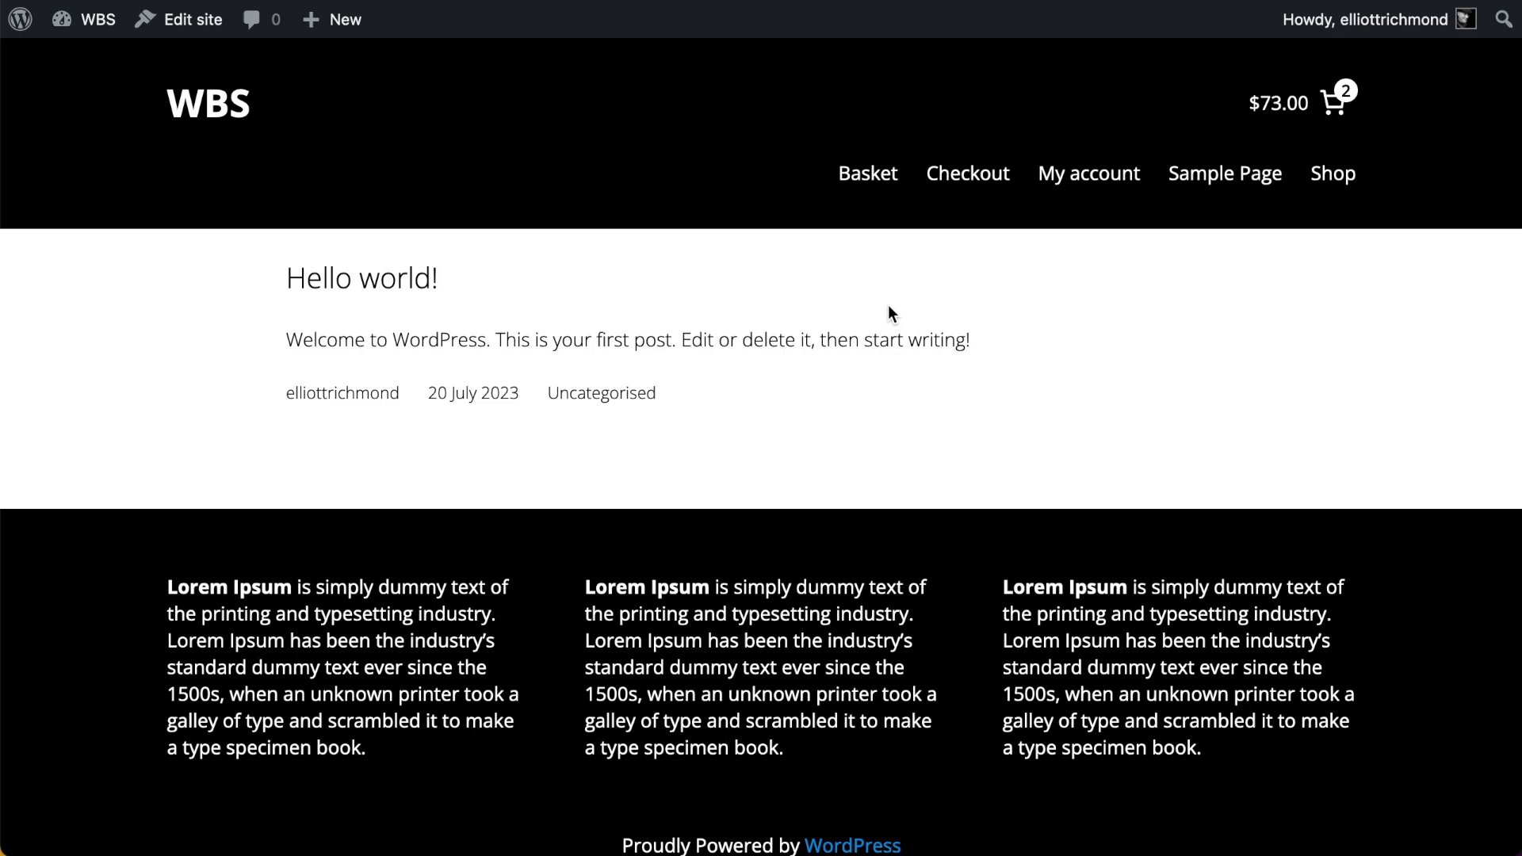
Return to the admin dashboard and open the list of templates in the site editor
mouse_move(100, 19)
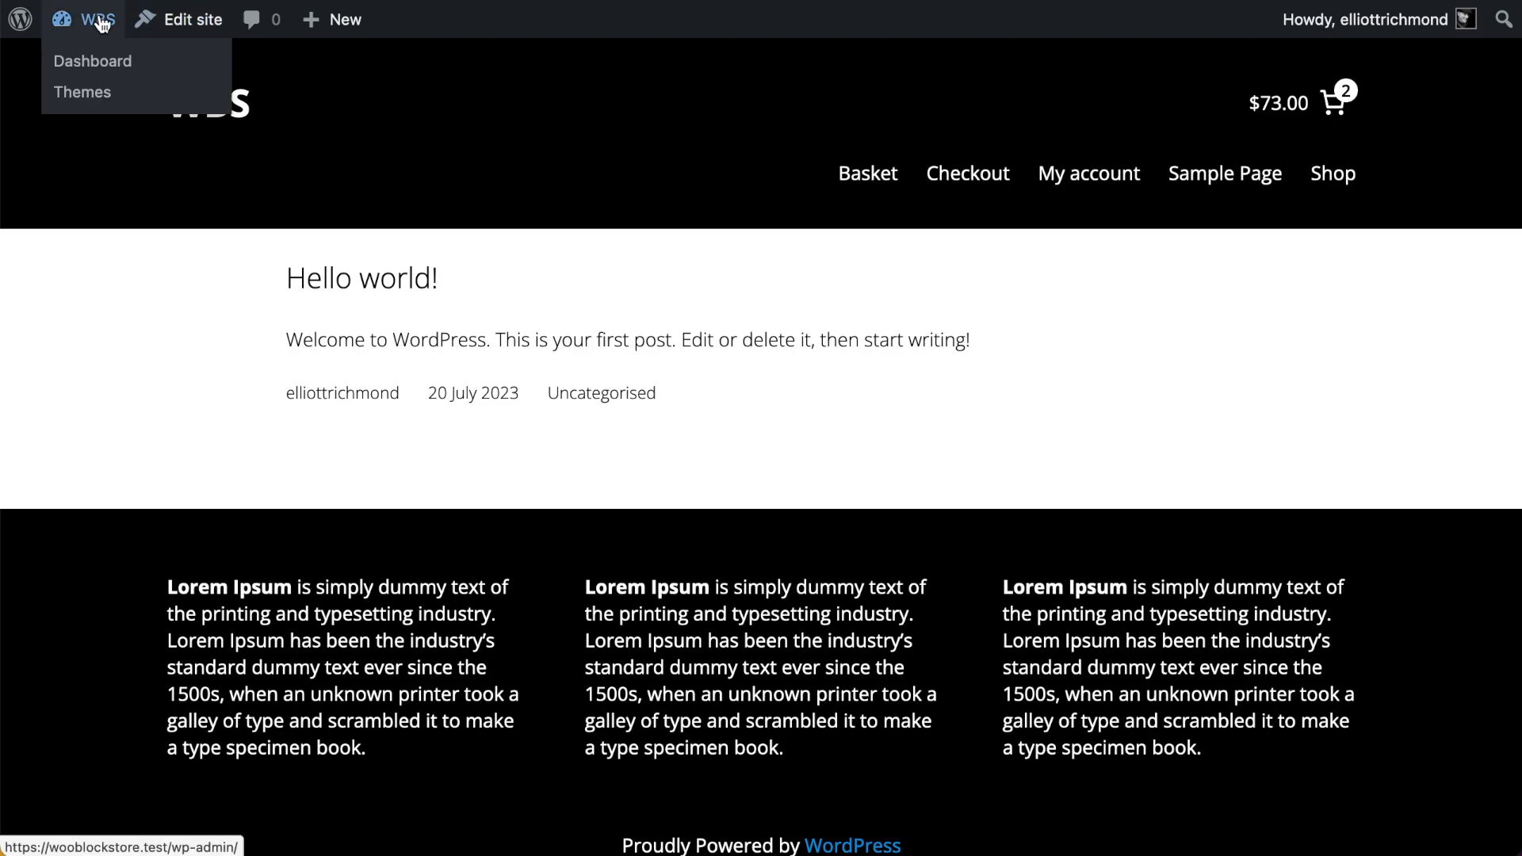
click(100, 19)
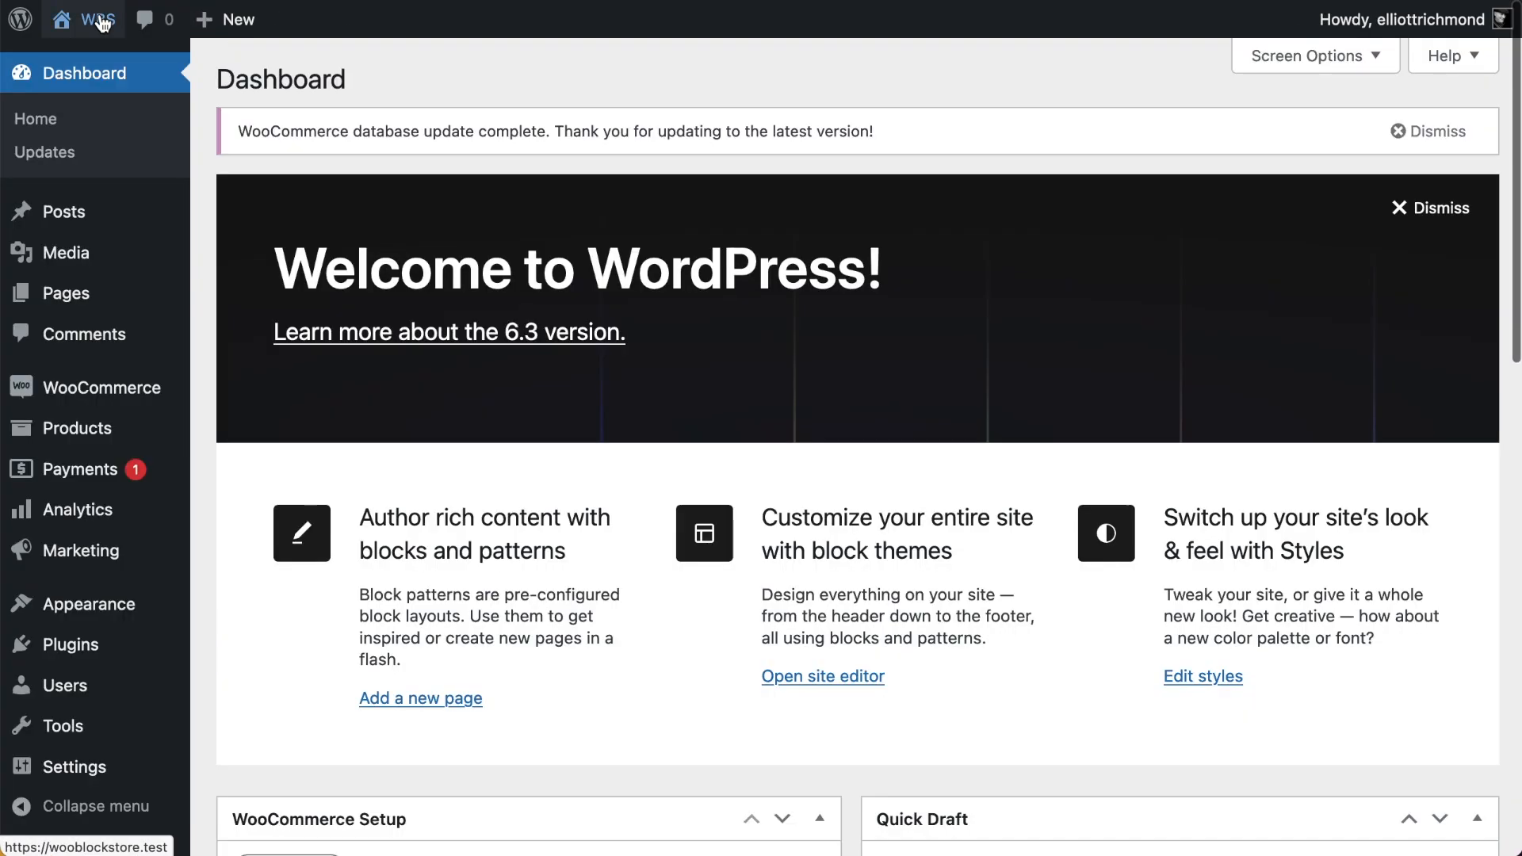
mouse_move(103, 619)
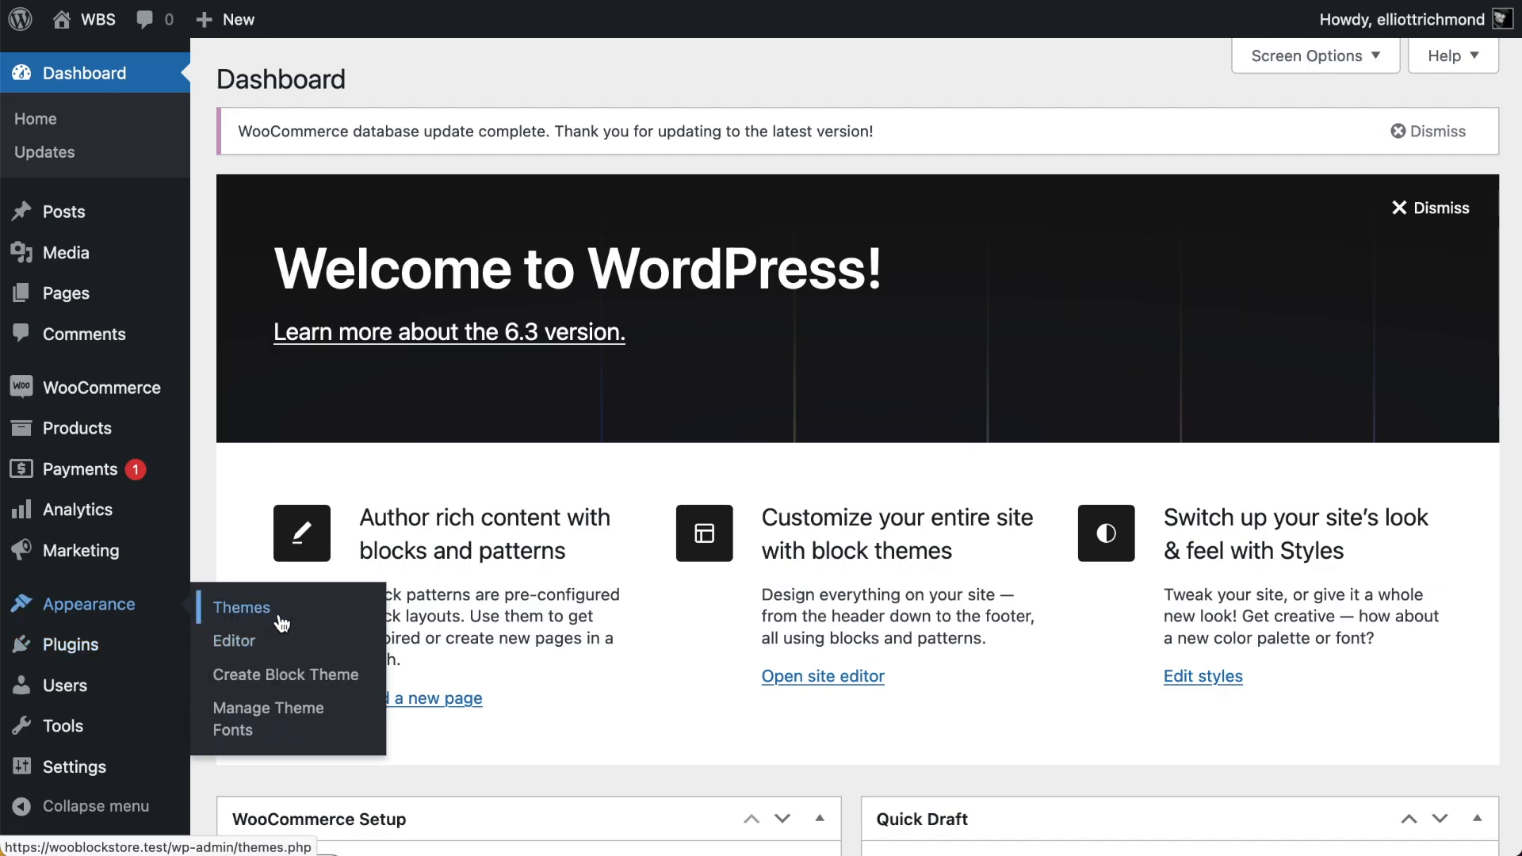
click(228, 639)
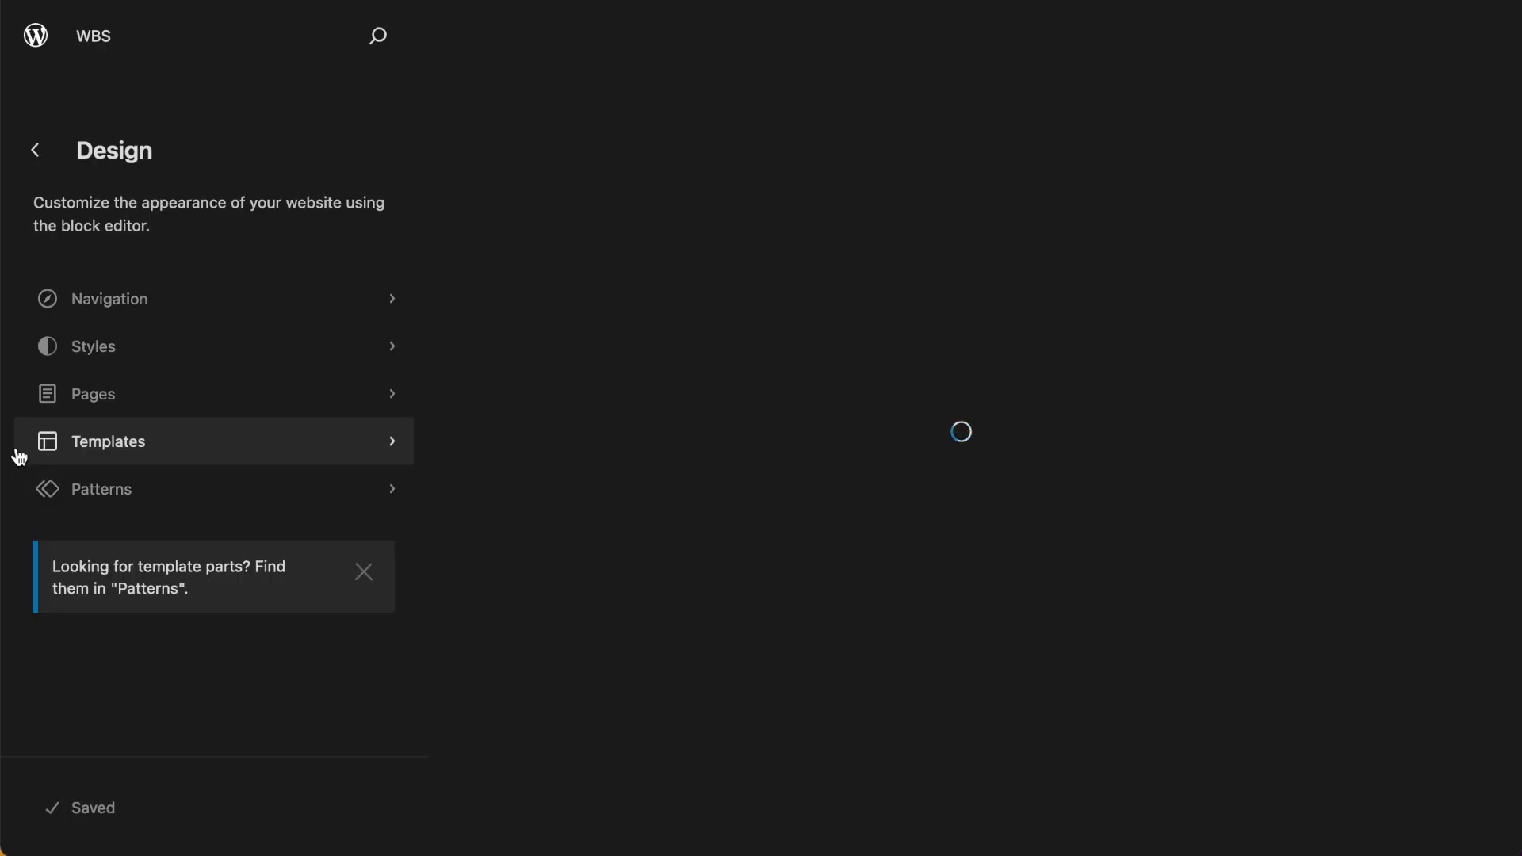
click(118, 442)
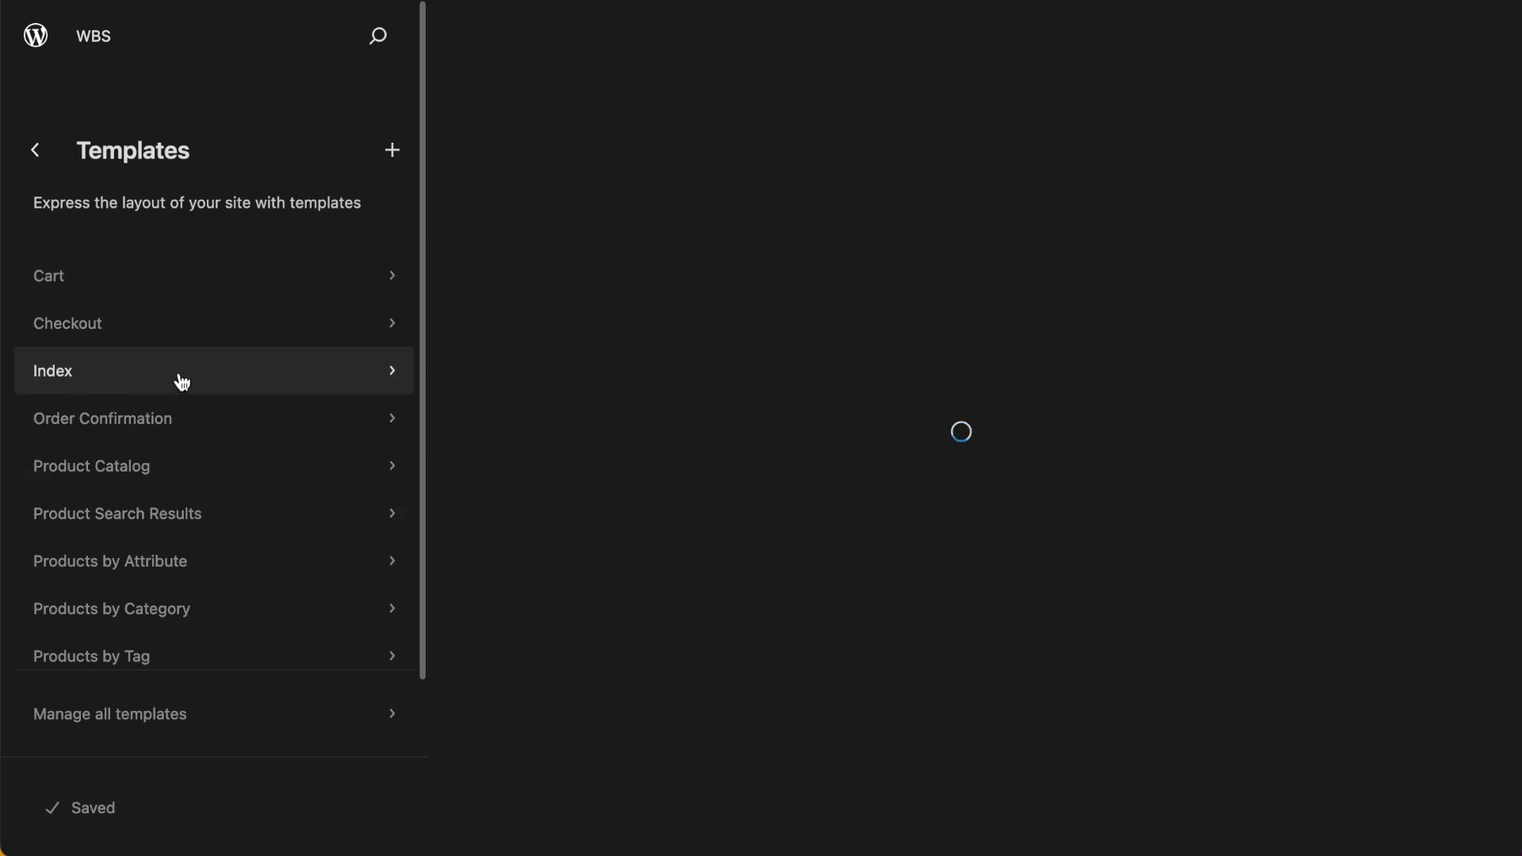
scroll(252, 468, down, 2)
scroll(207, 408, up, 2)
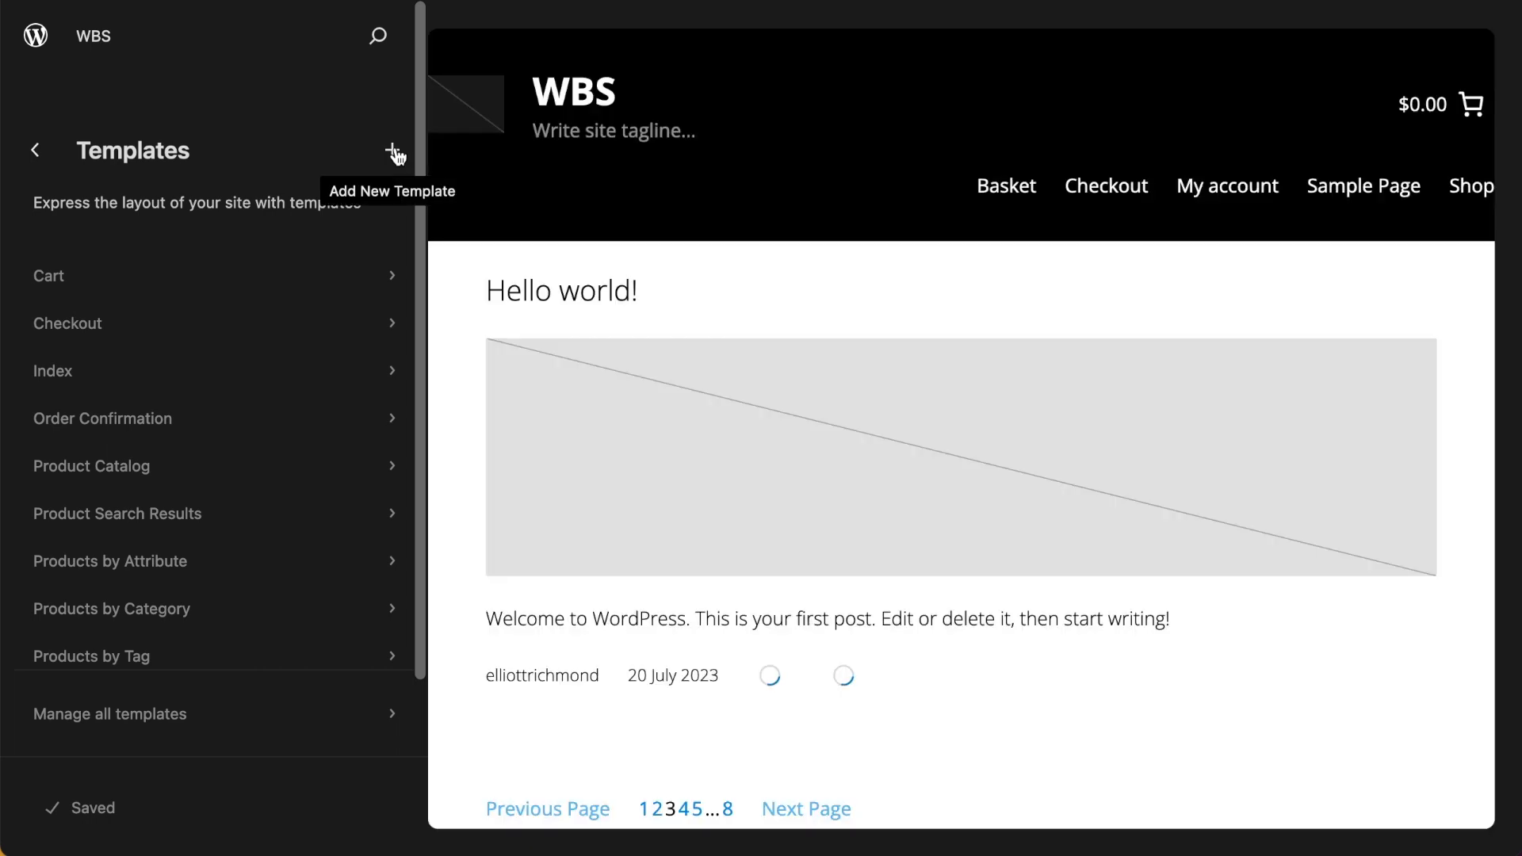
Add a new Front Page template and skip the starting pattern to begin with a blank layout
click(394, 151)
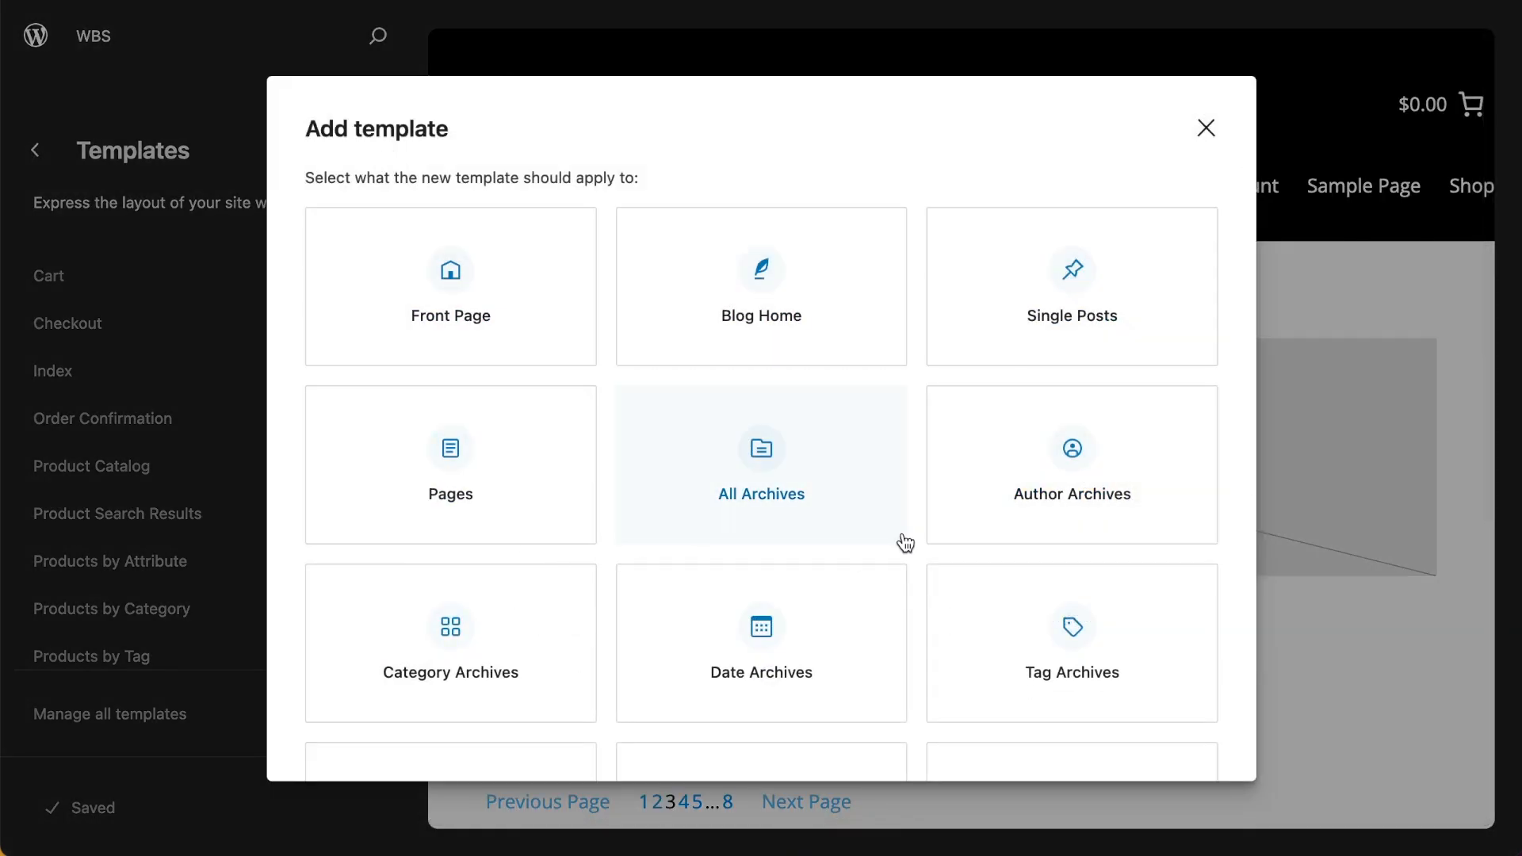
click(459, 298)
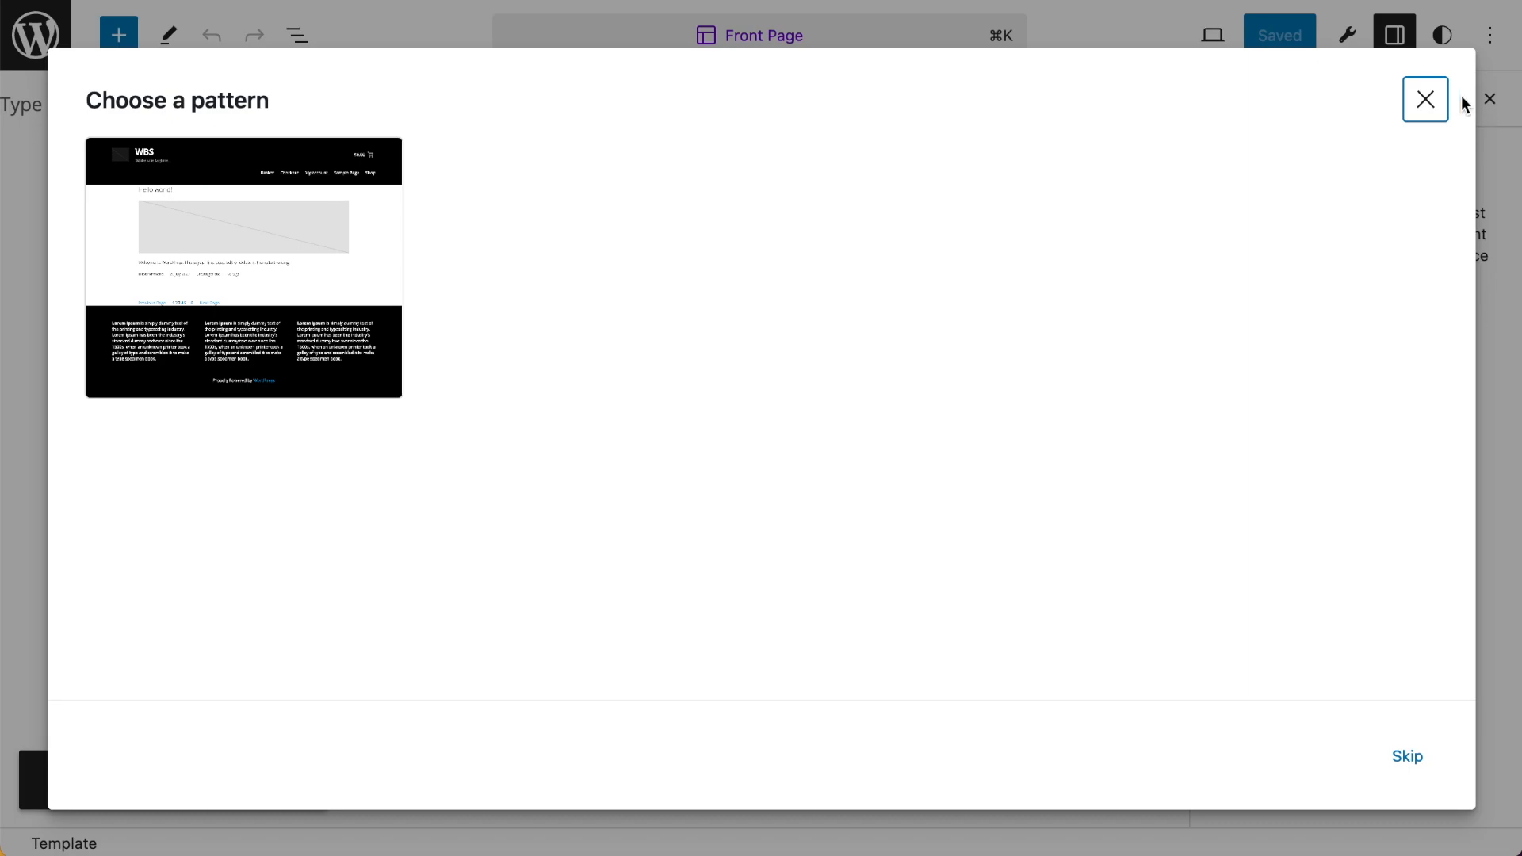
click(1398, 760)
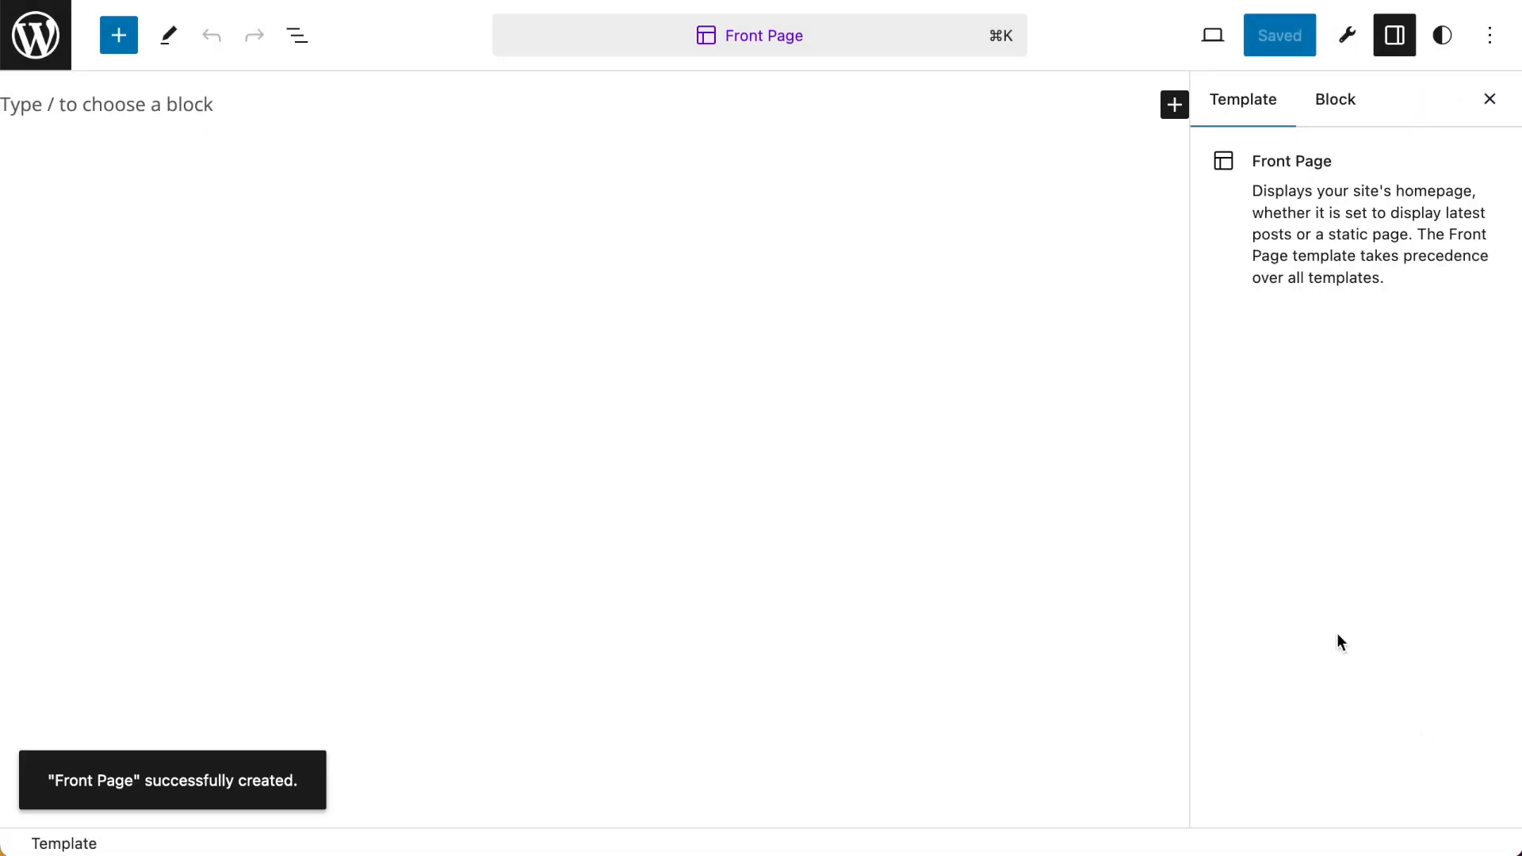
Insert the Header template part as the first block of the blank Front Page template
click(164, 102)
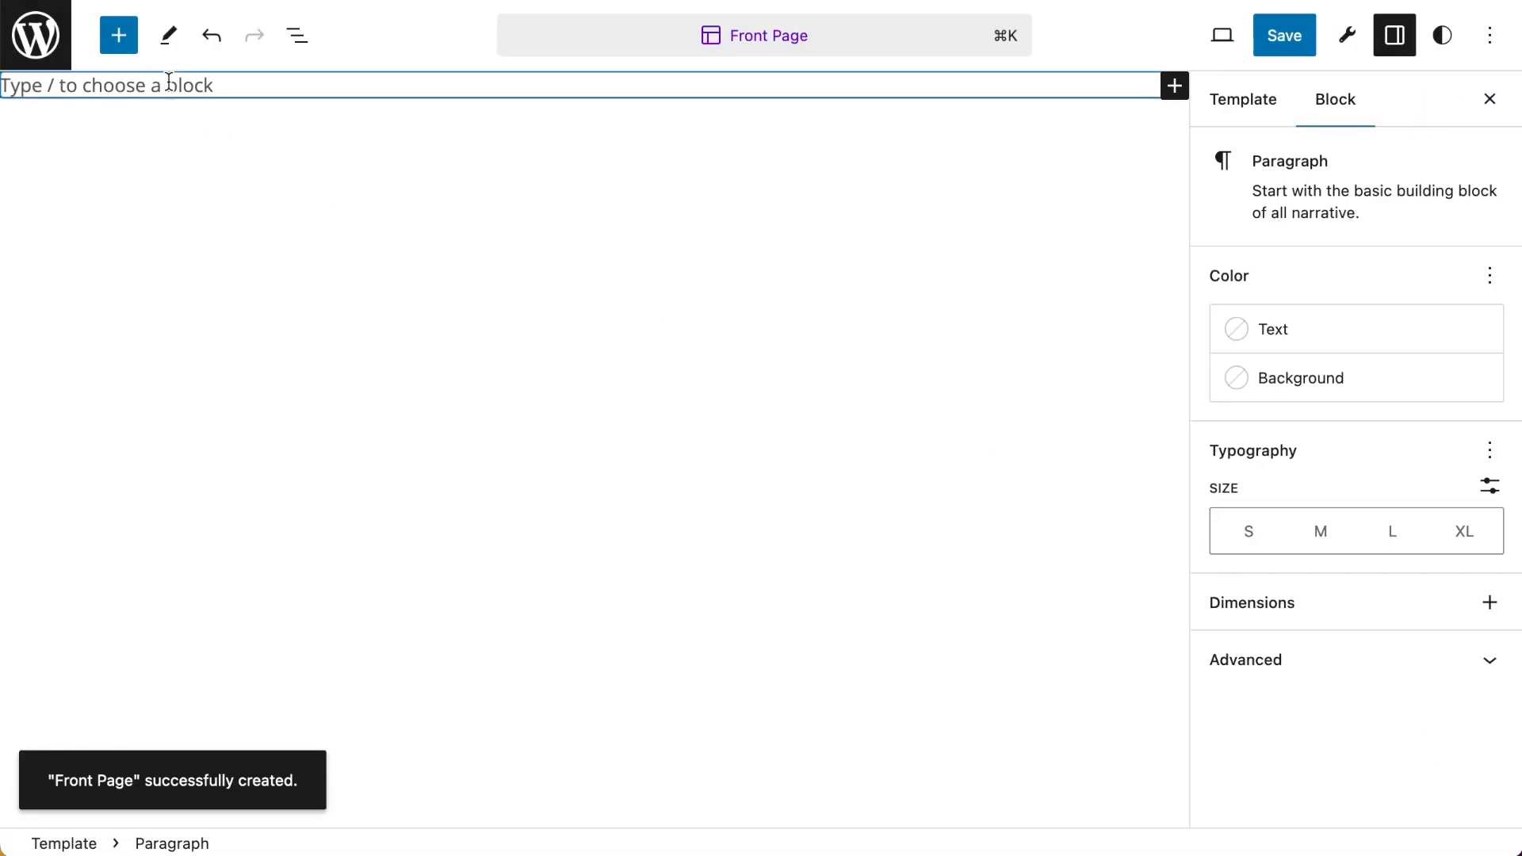
text(/tem)
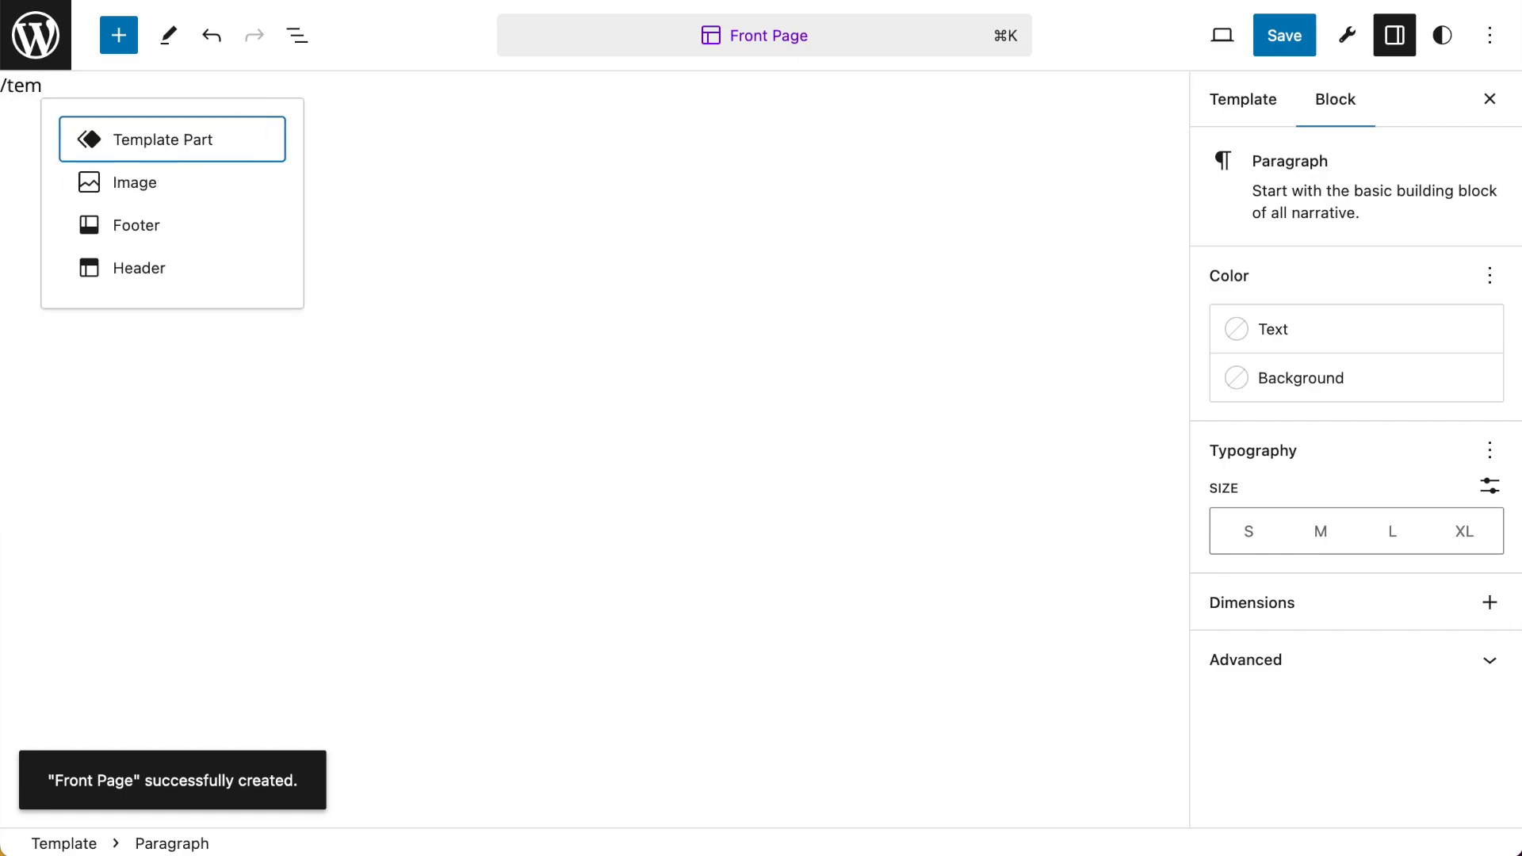
click(181, 270)
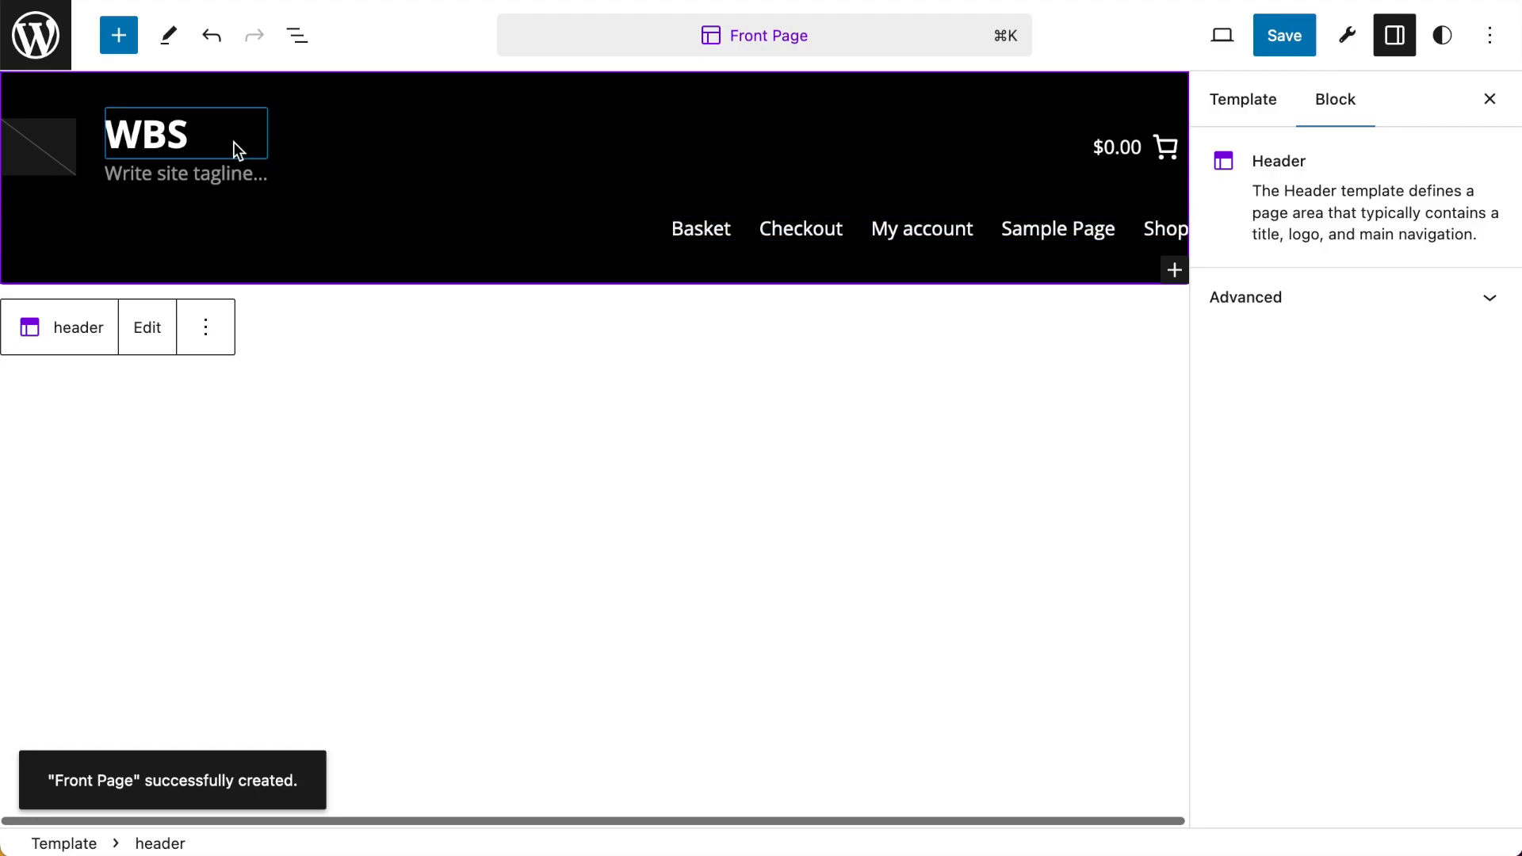
Insert the Footer template part below the header in the Front Page template
click(263, 338)
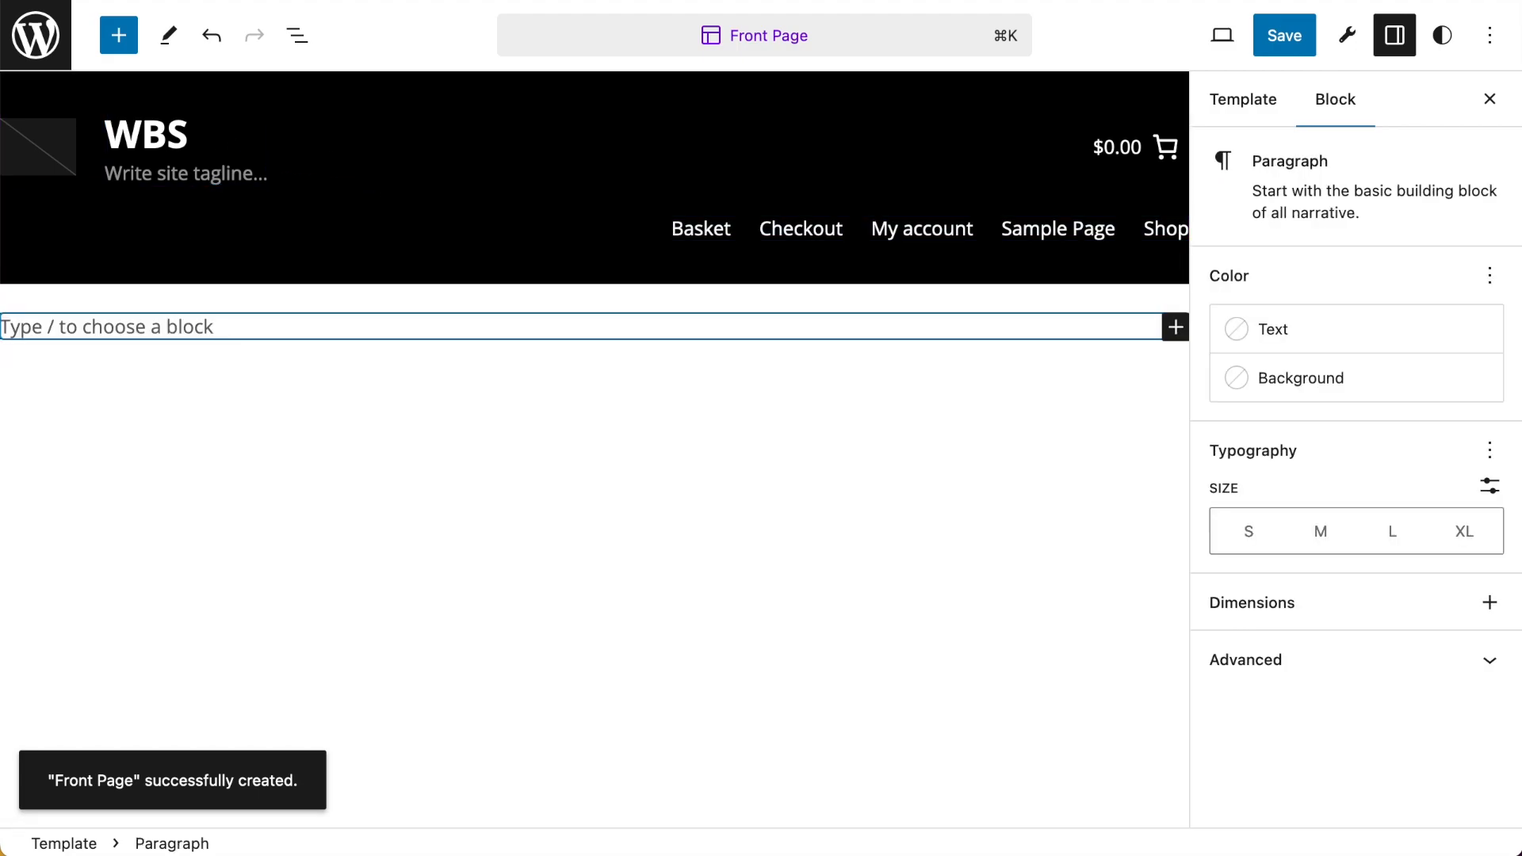
text(/tem)
key(Down)
key(Down)
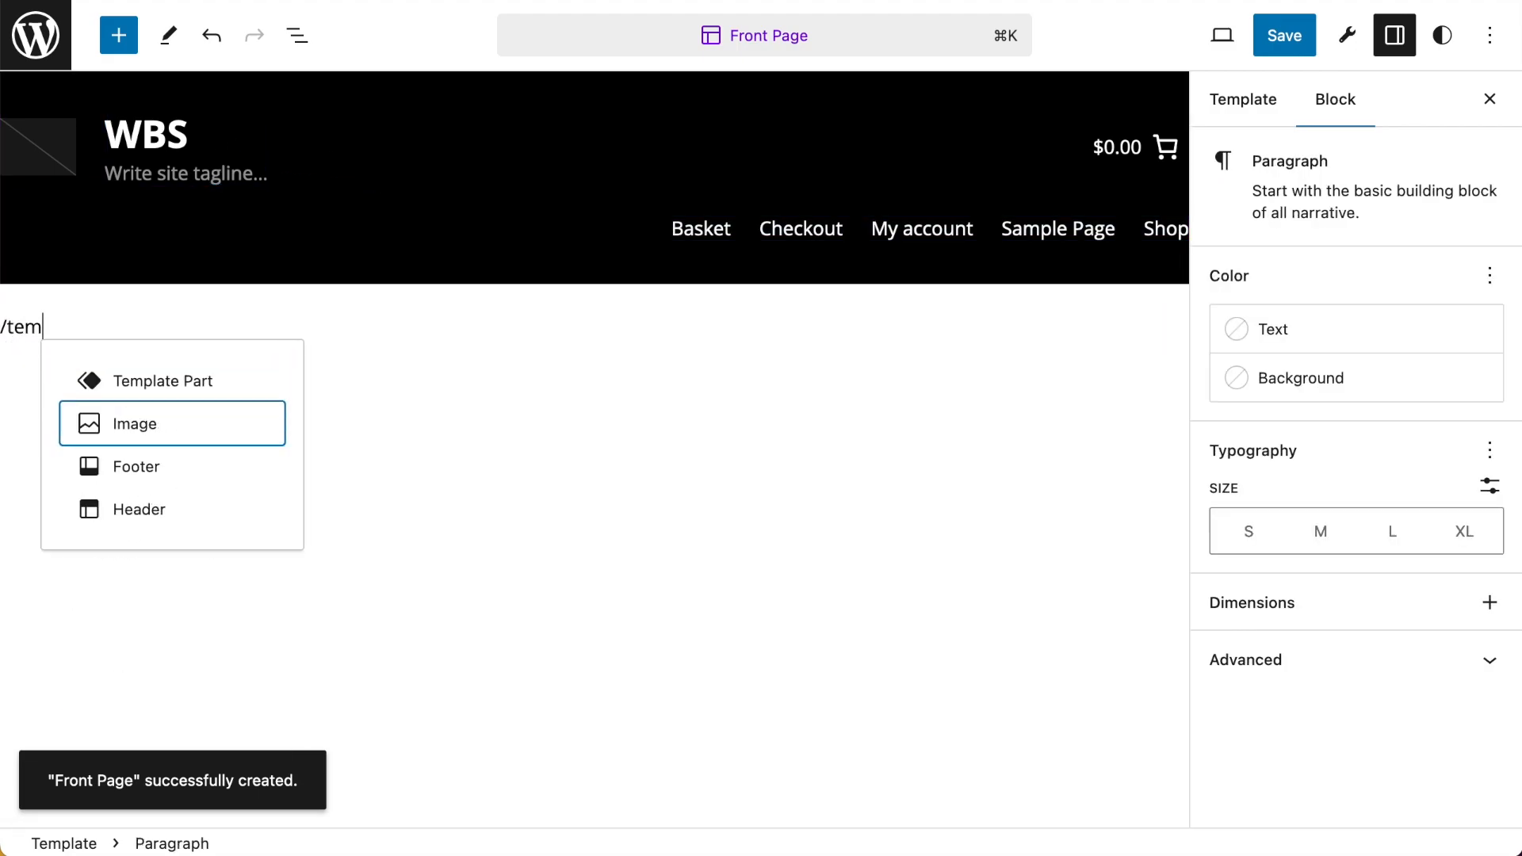
key(Return)
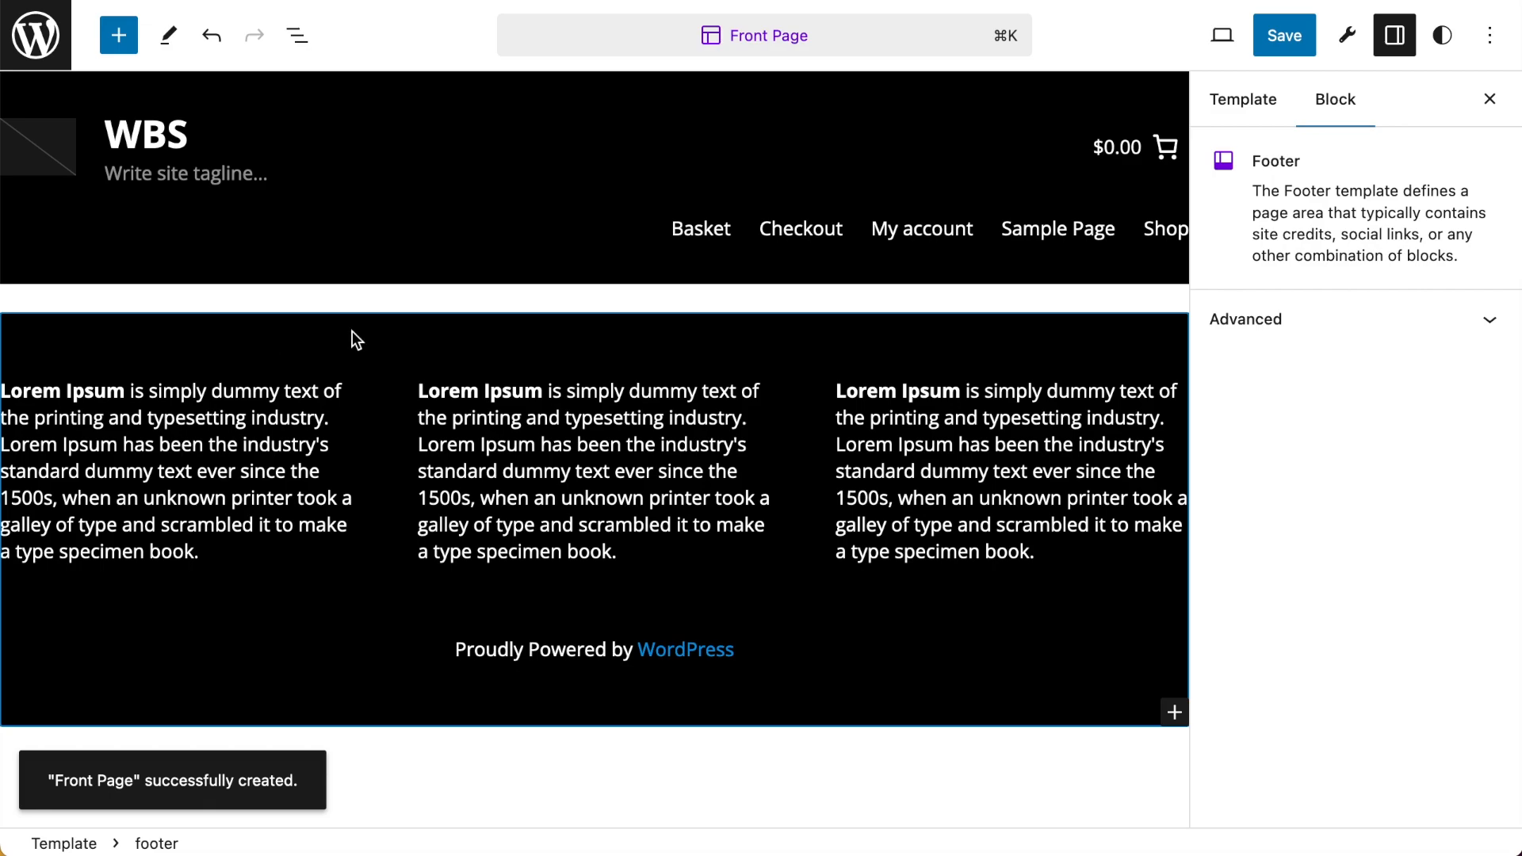
Select the header block as the insertion point and browse the Featured block patterns
click(299, 36)
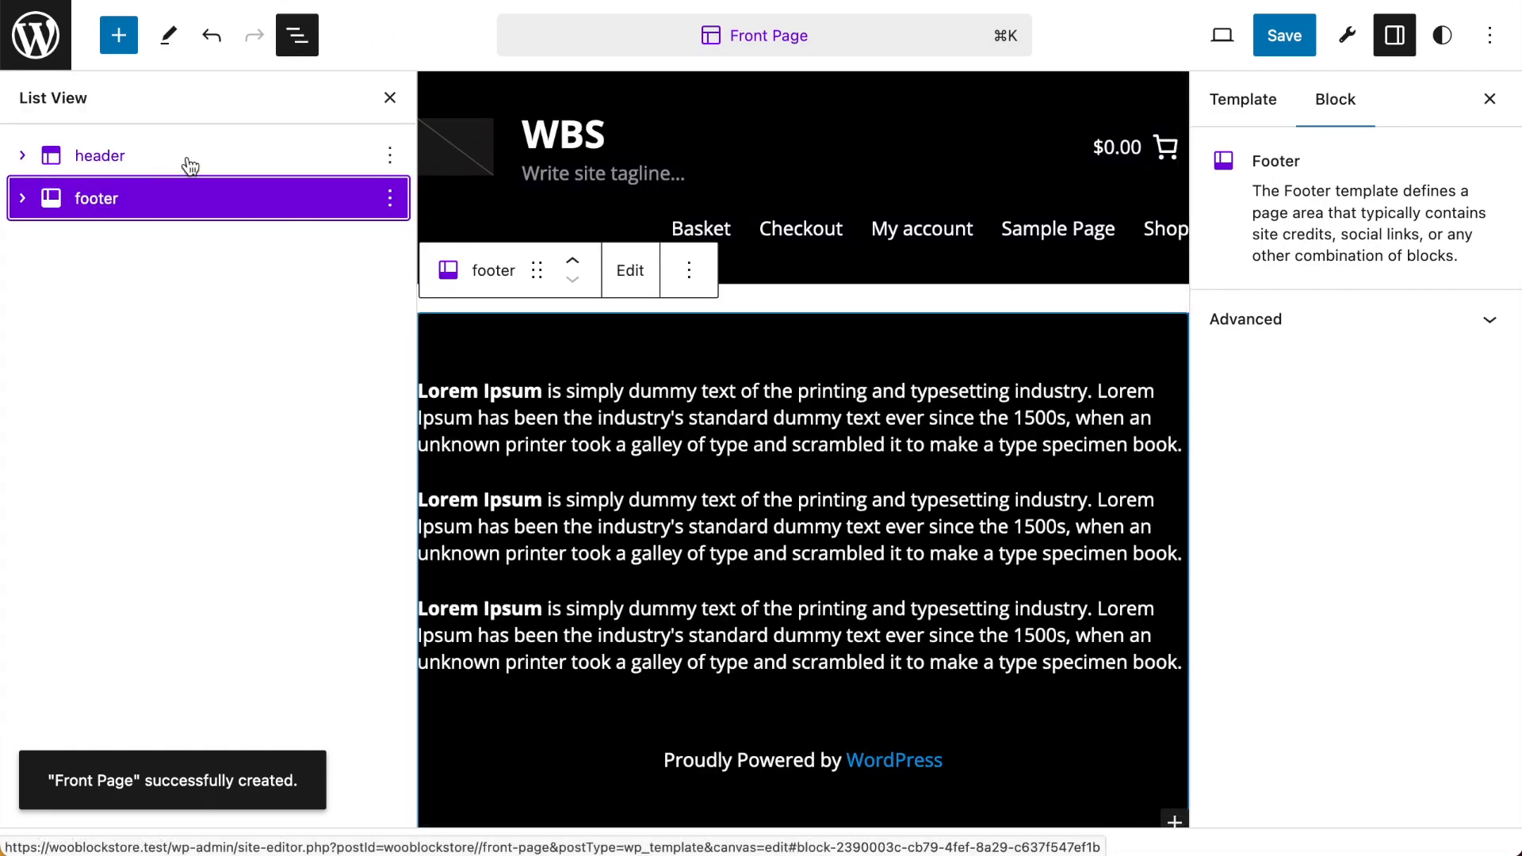
click(123, 162)
click(118, 35)
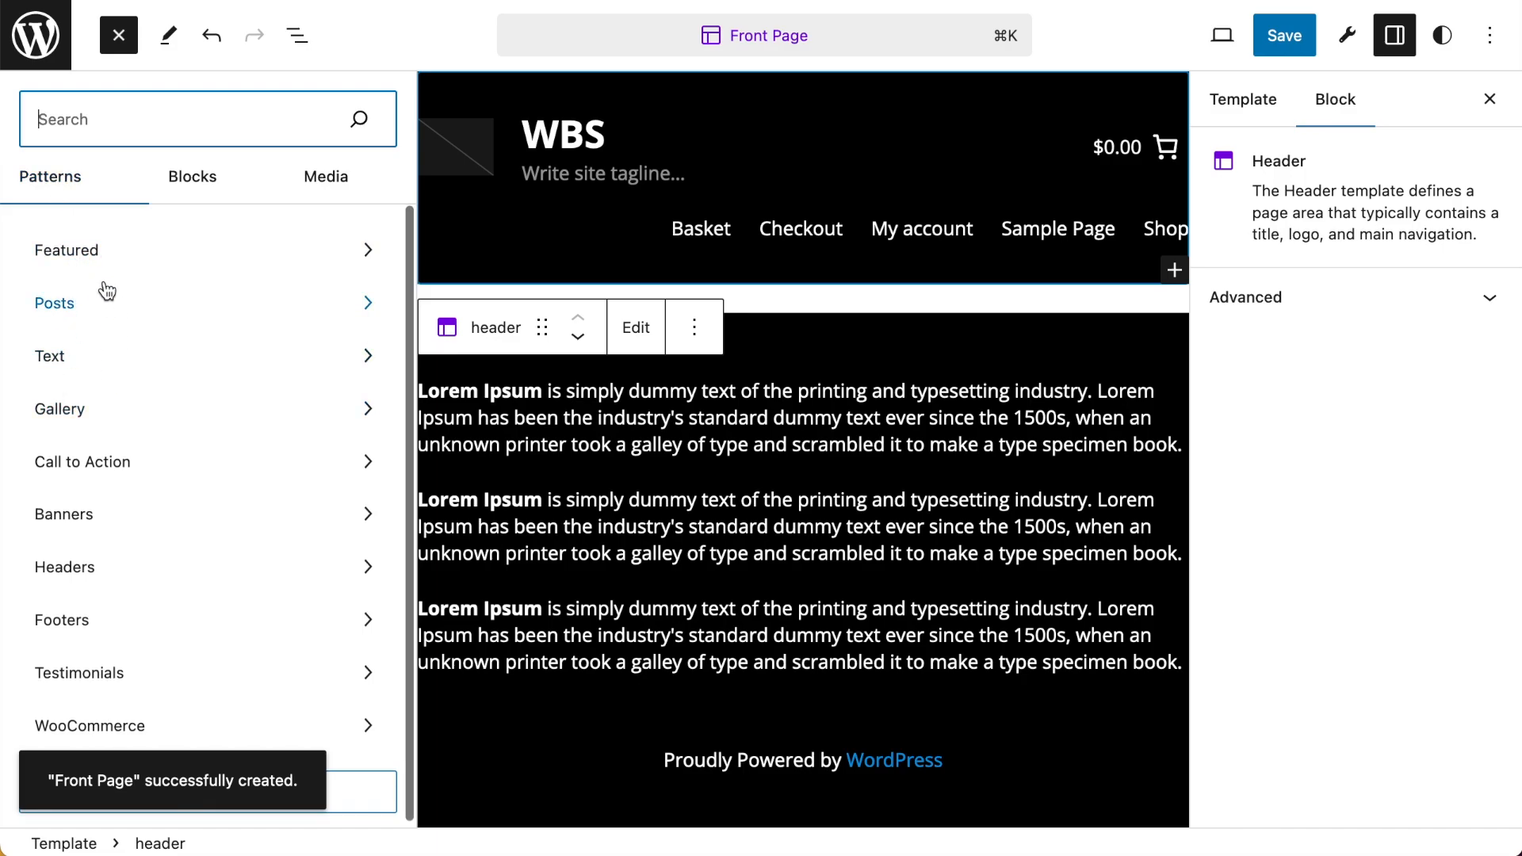
click(88, 254)
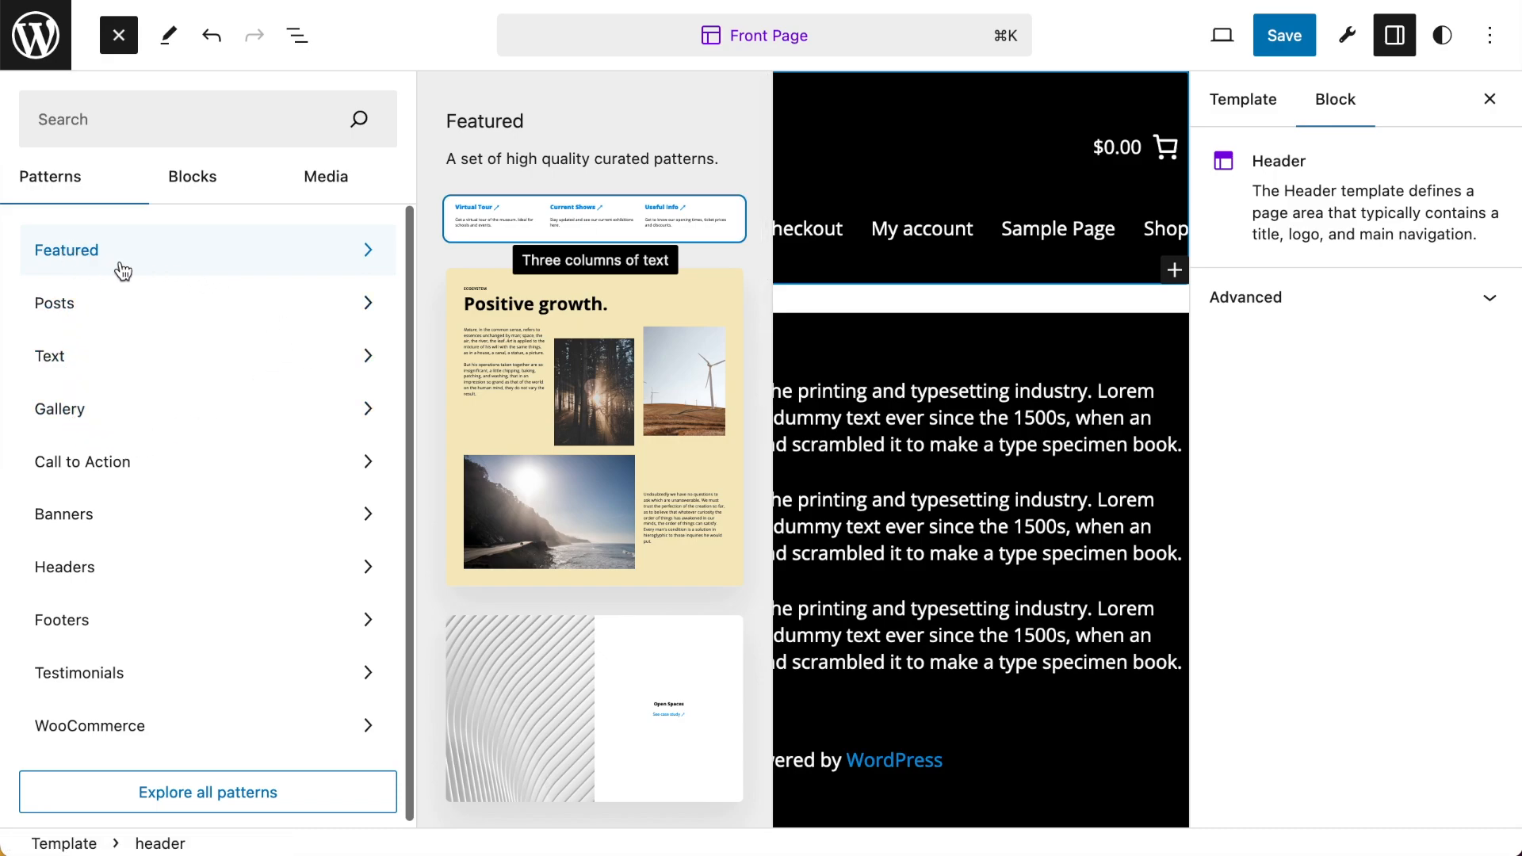
scroll(583, 396, down, 5)
scroll(583, 404, down, 8)
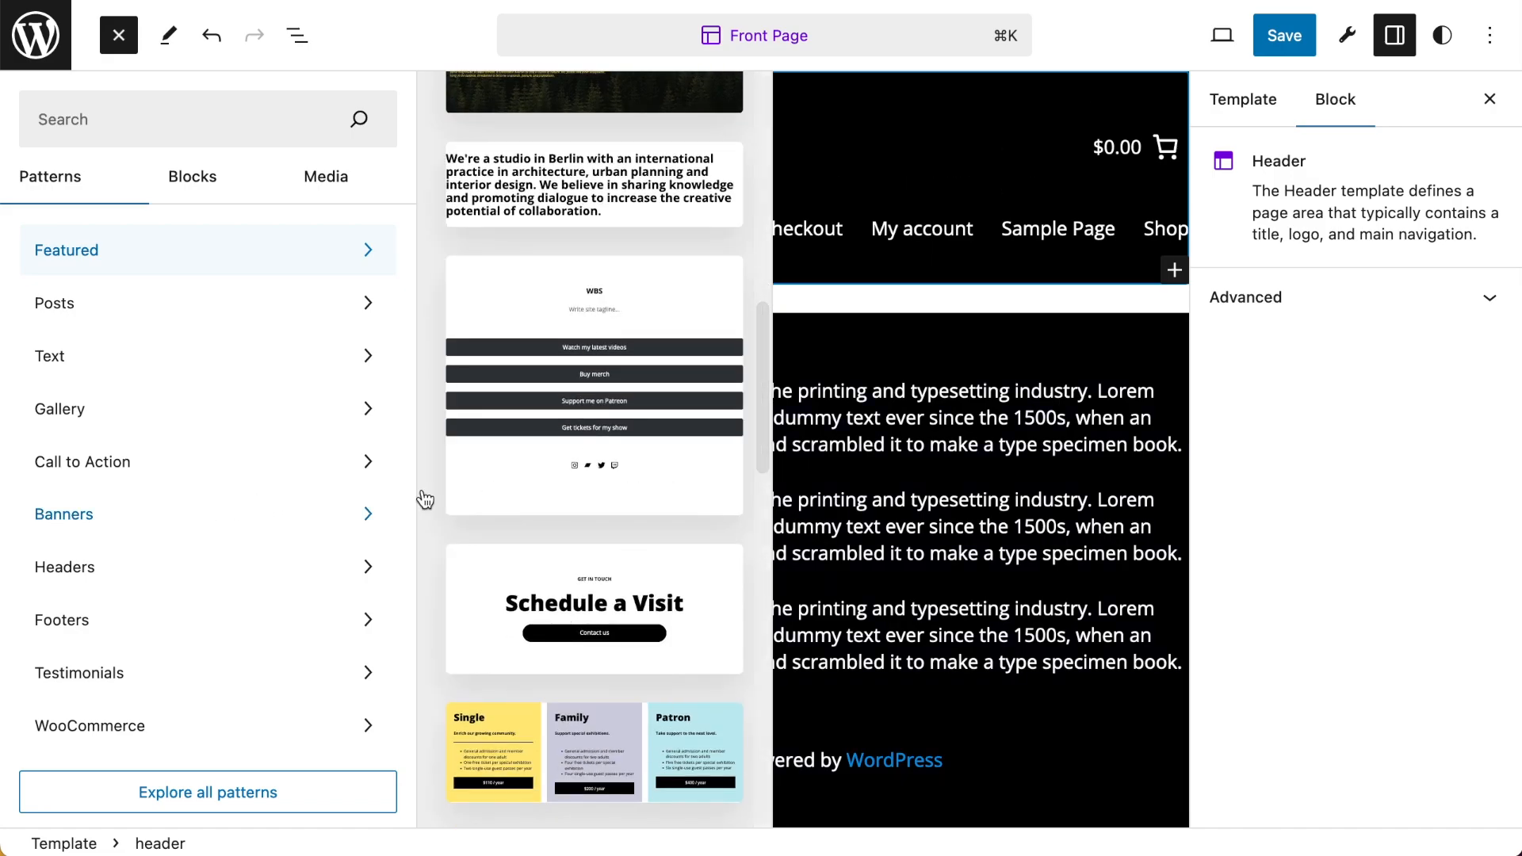
scroll(187, 544, down, 1)
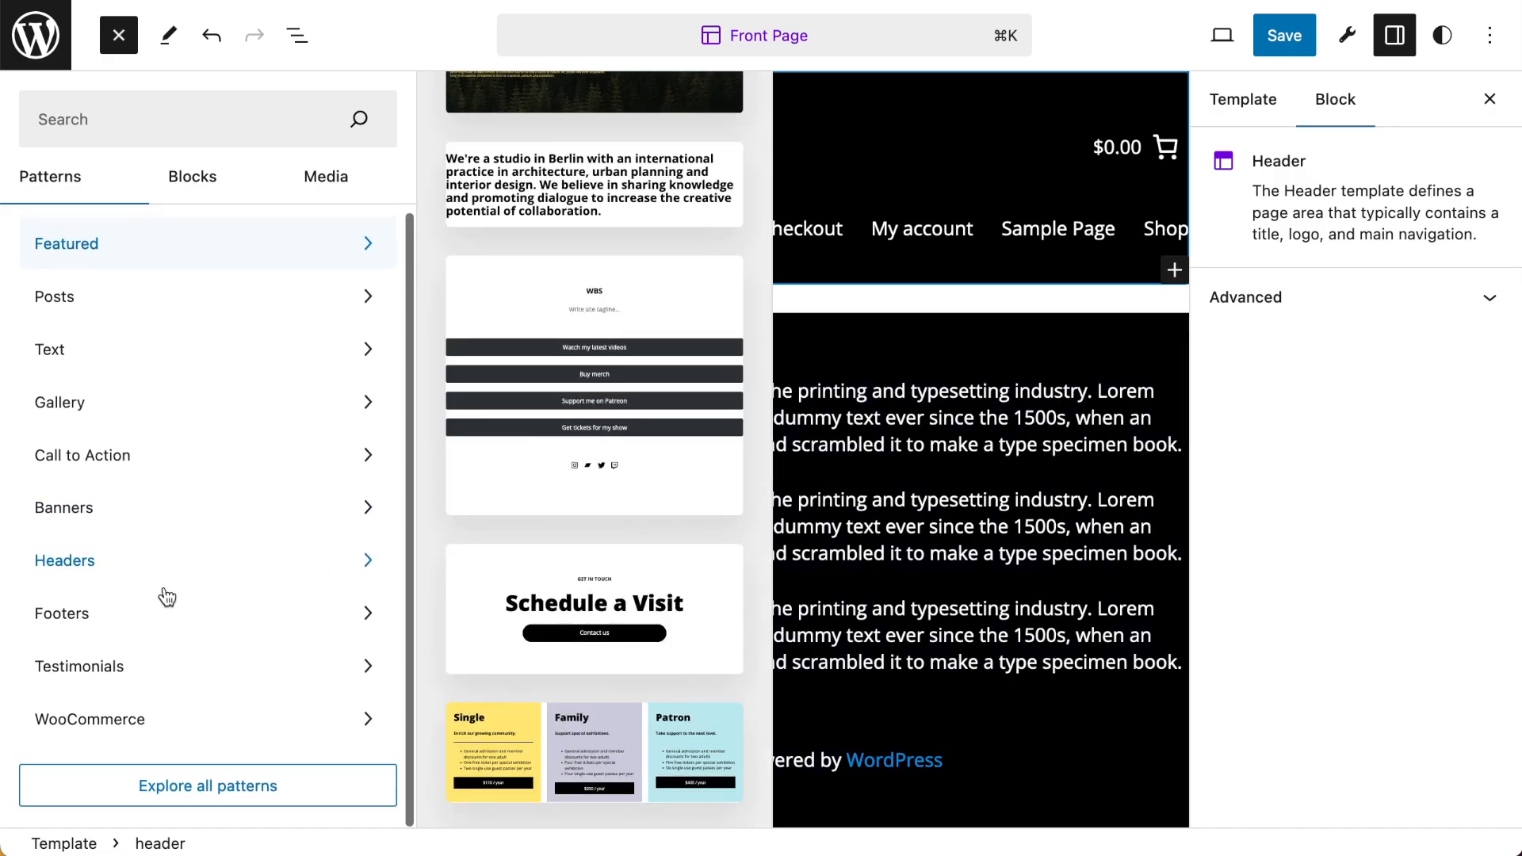
Insert the WooCommerce Banner pattern with the "Save up to 60%" heading between the header and the footer
click(125, 733)
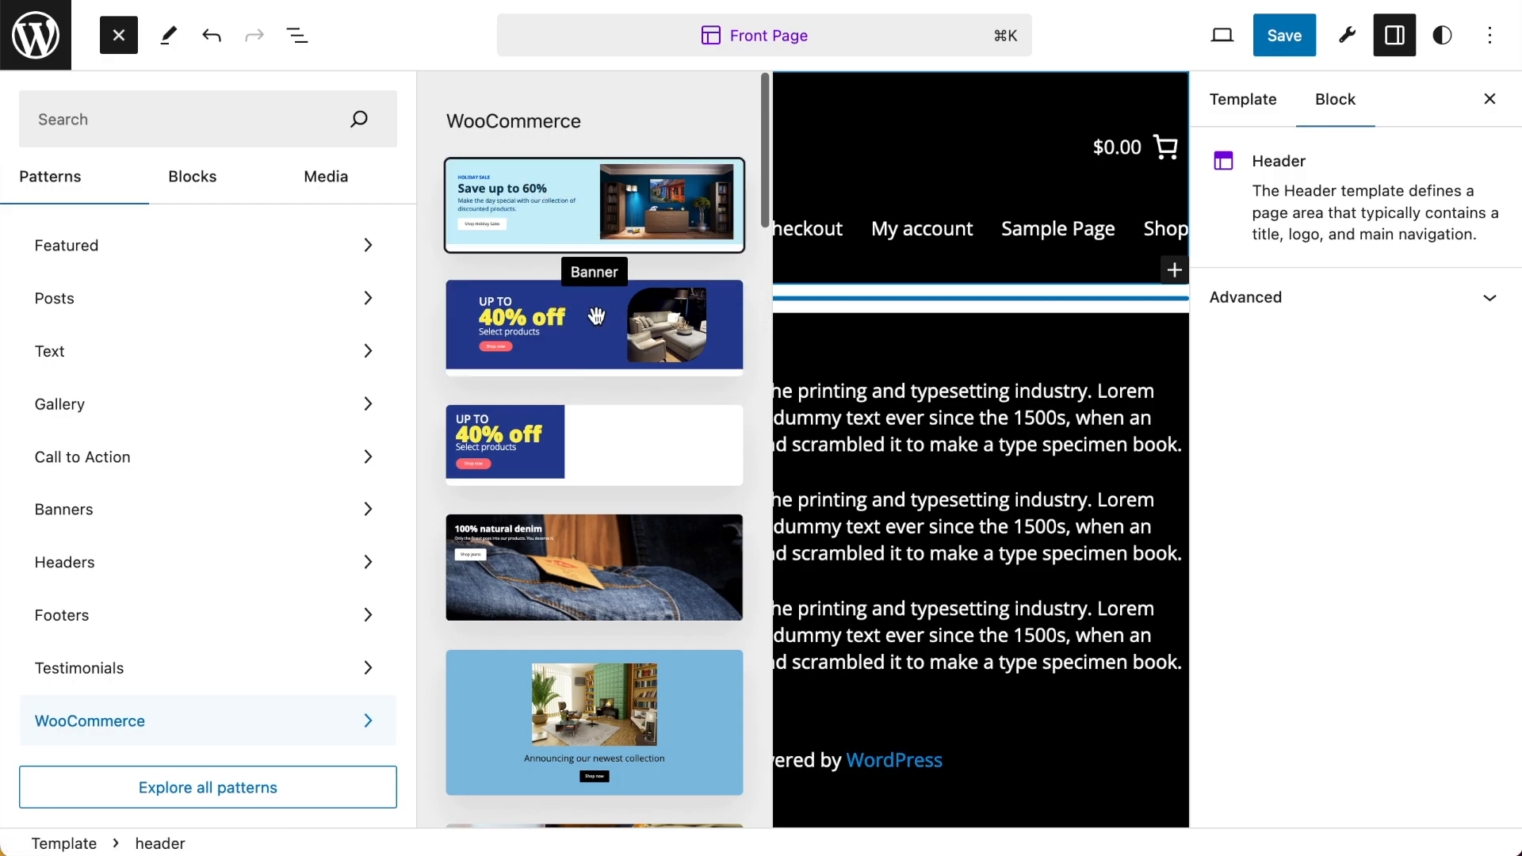
scroll(635, 507, down, 2)
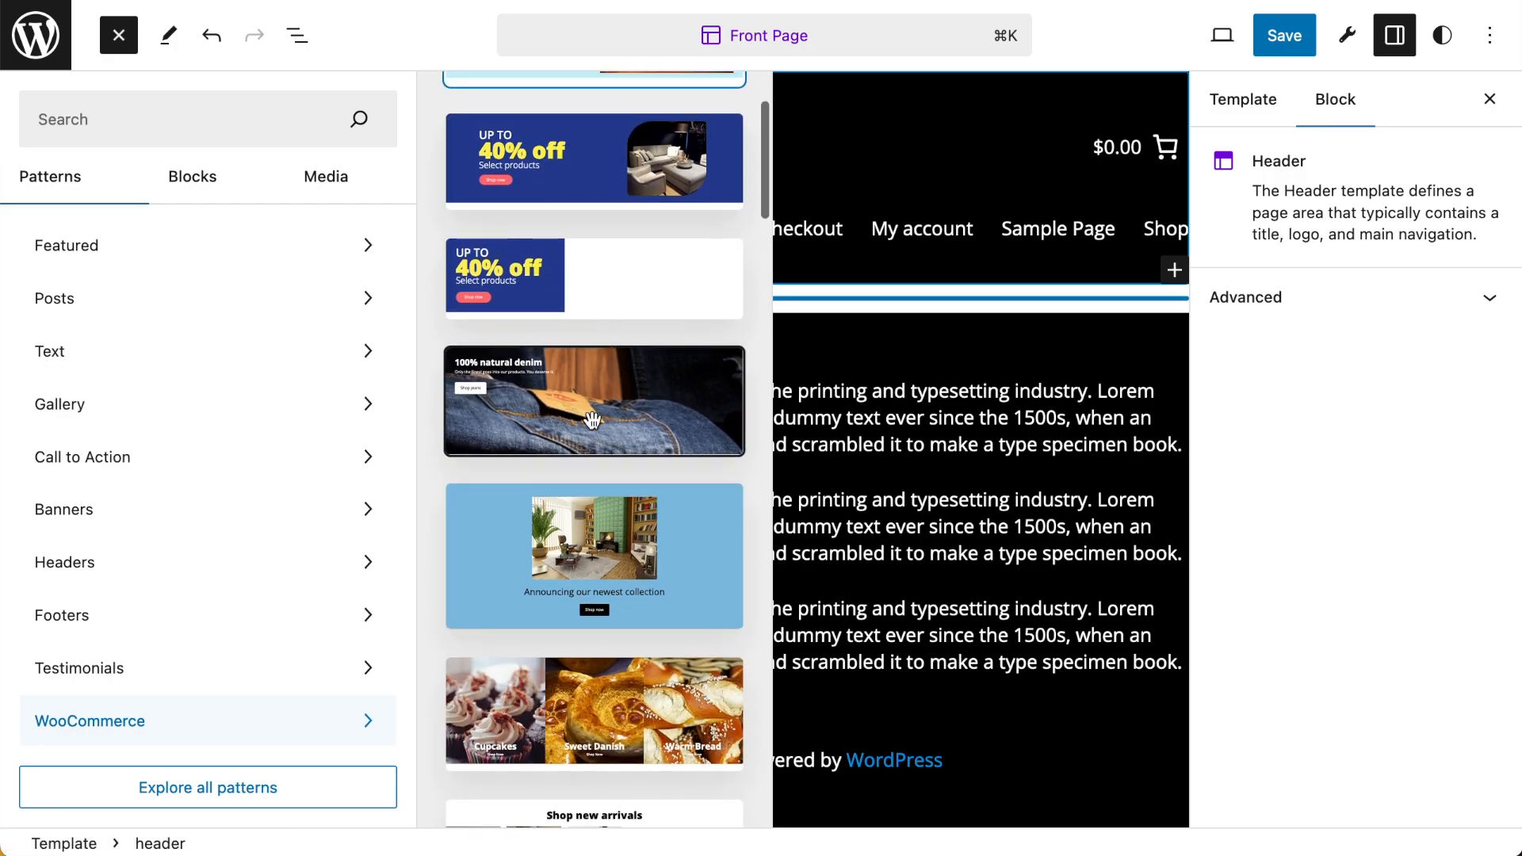
scroll(571, 397, down, 3)
scroll(568, 472, down, 1)
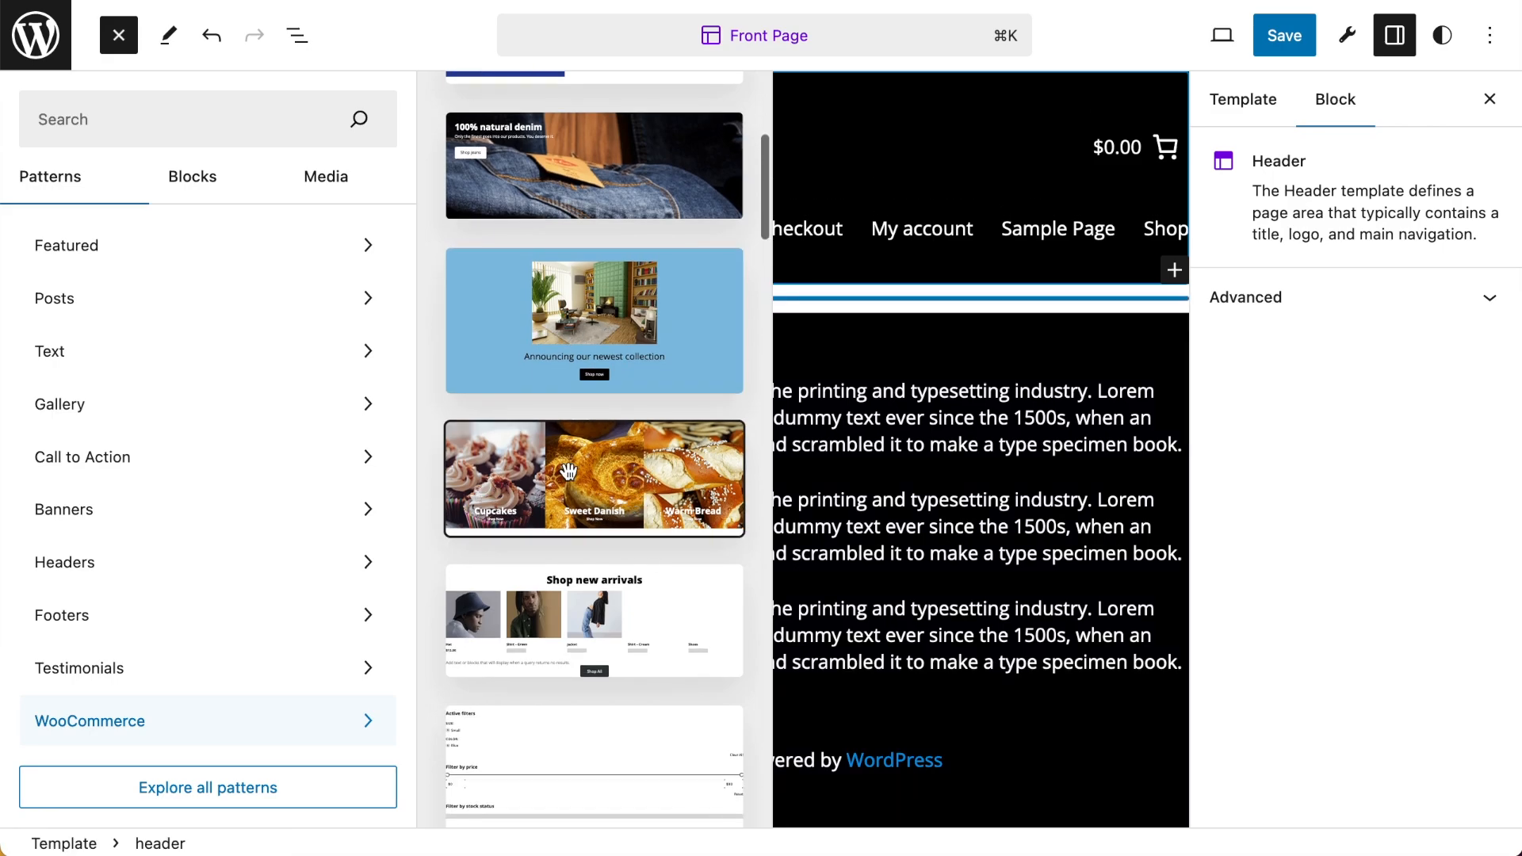
scroll(625, 617, down, 1)
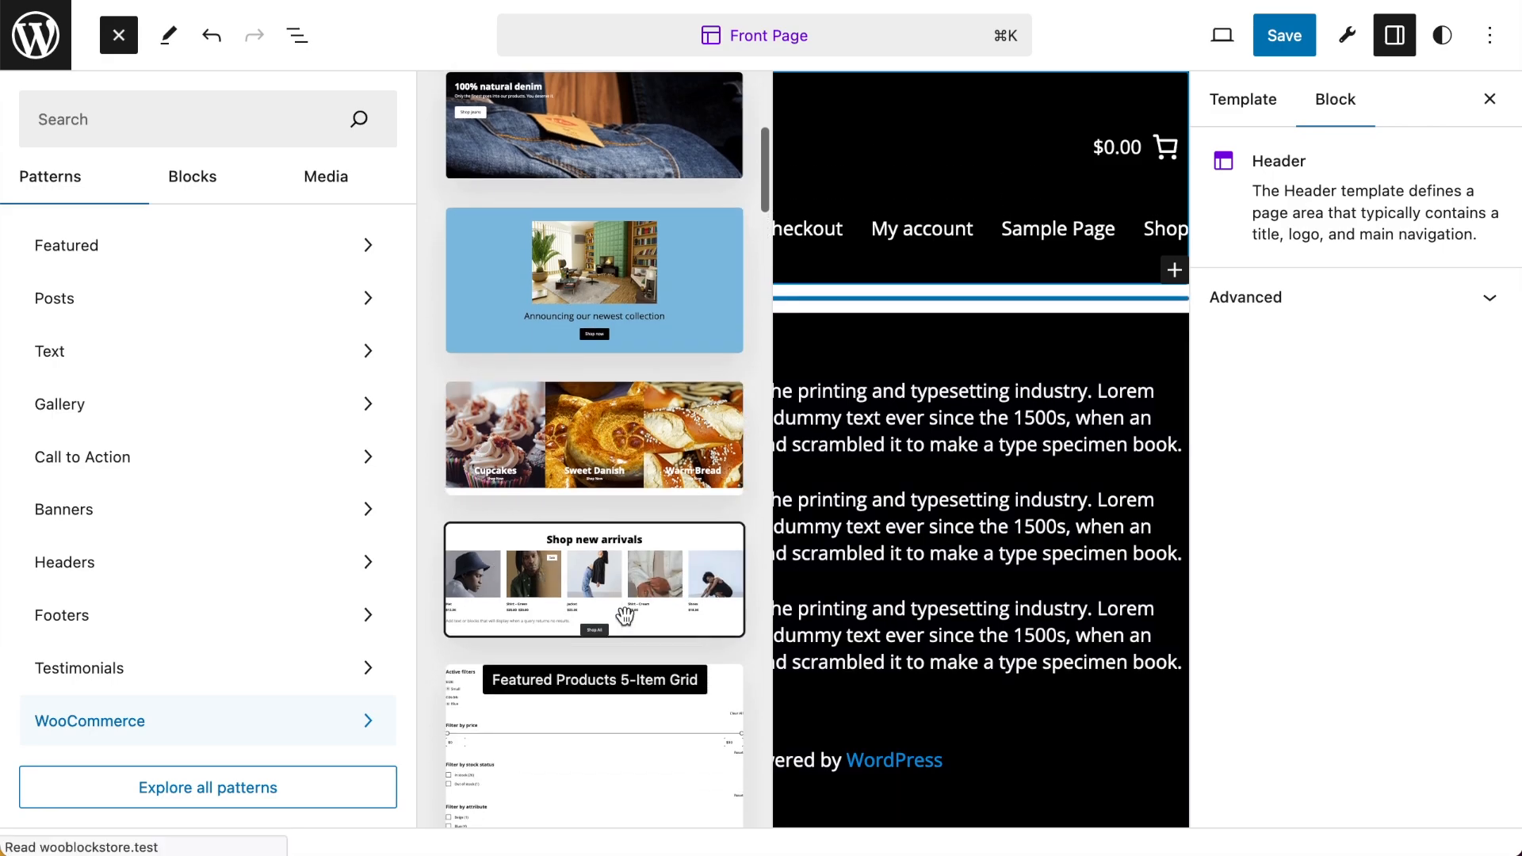
scroll(593, 564, up, 5)
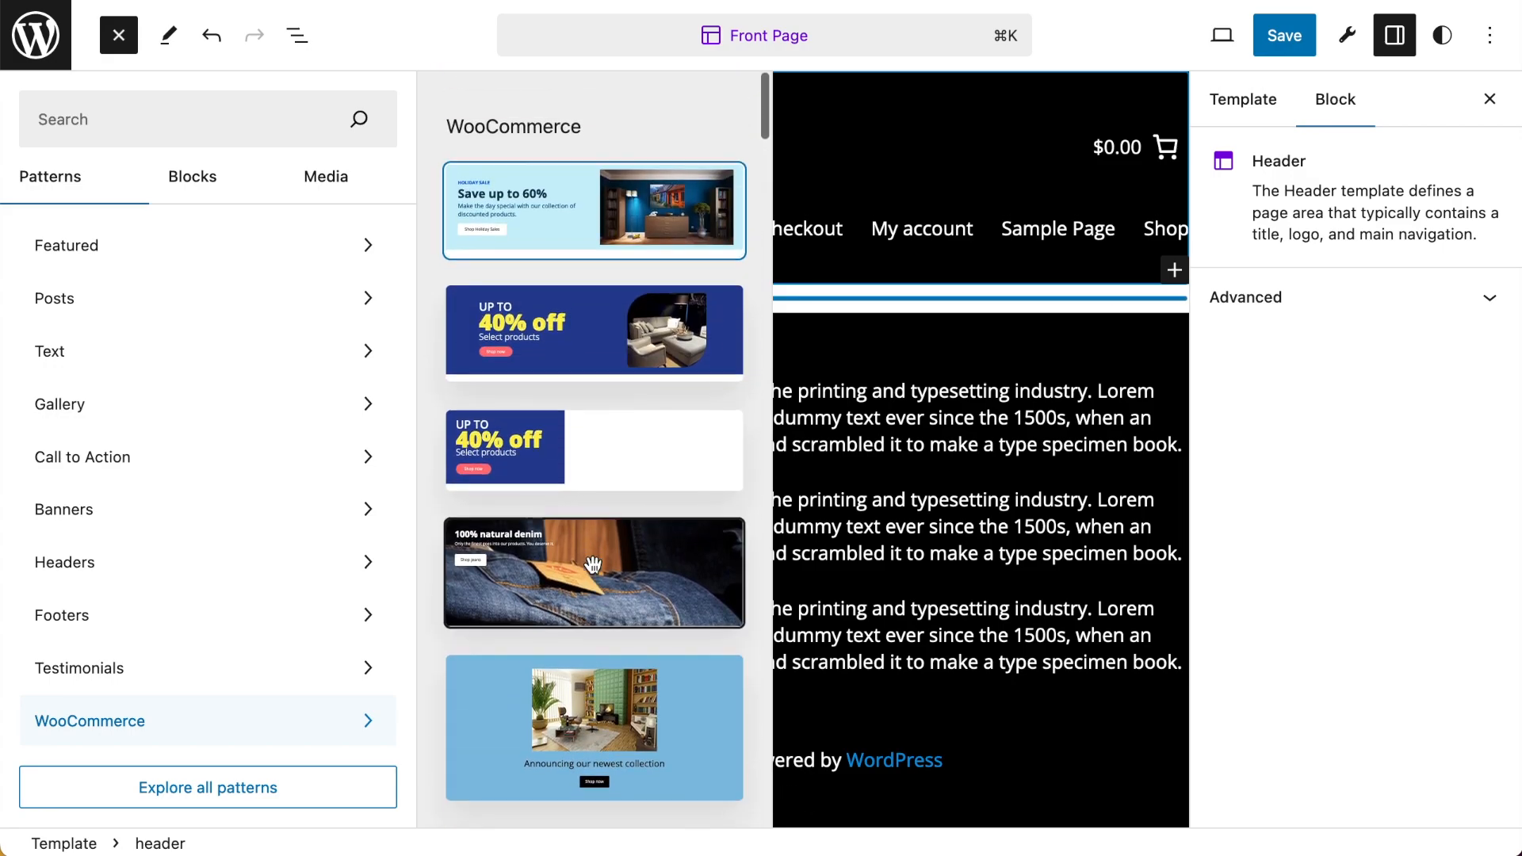
click(554, 204)
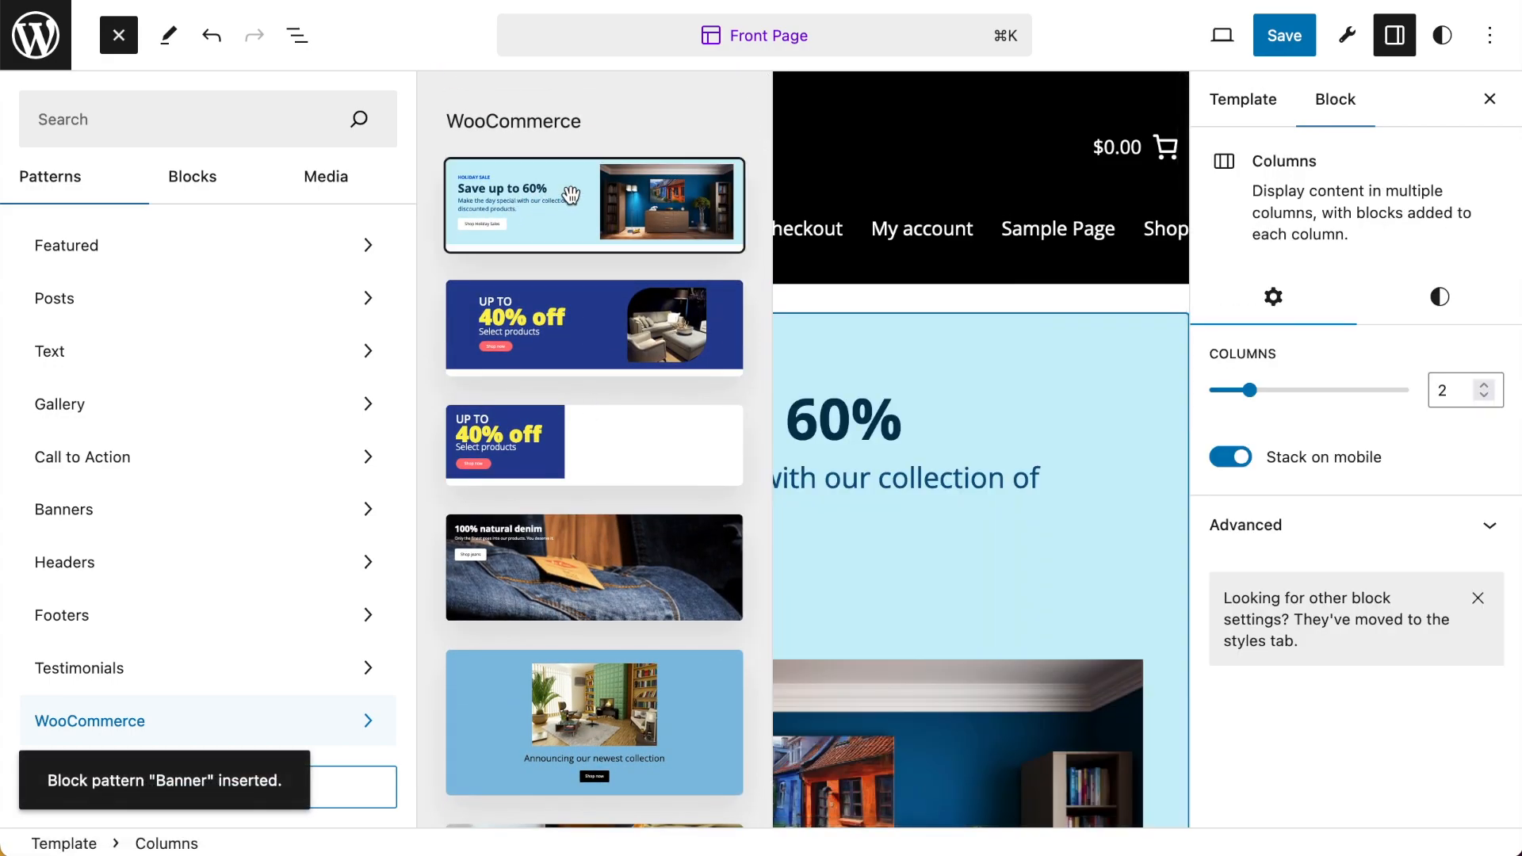
Add the Featured Category Cover Image and Featured Category Triple patterns below the banner, and close the inserter
scroll(618, 557, down, 3)
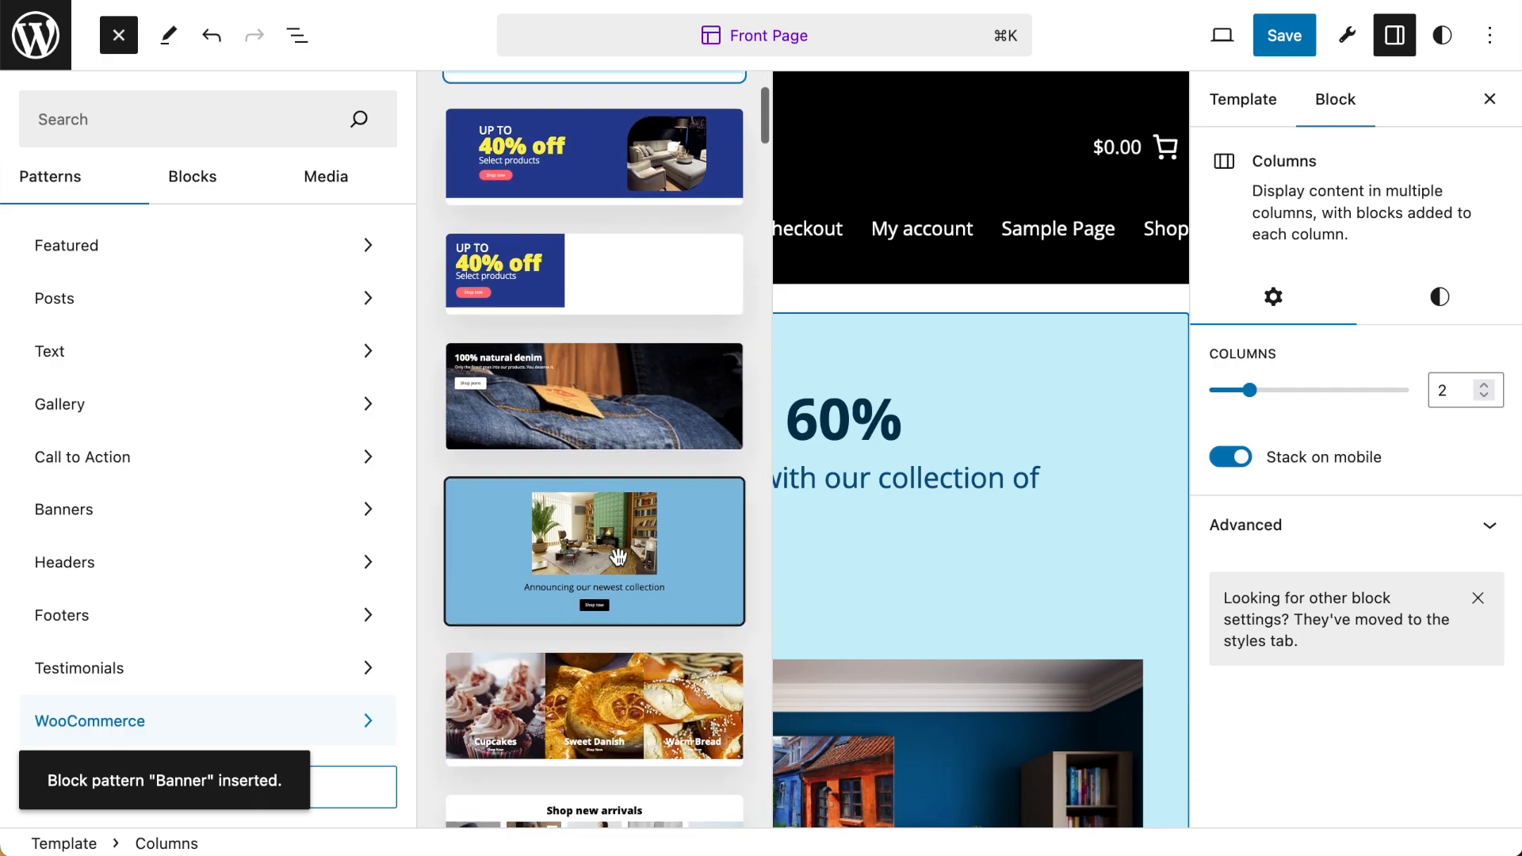
click(613, 395)
scroll(618, 450, down, 5)
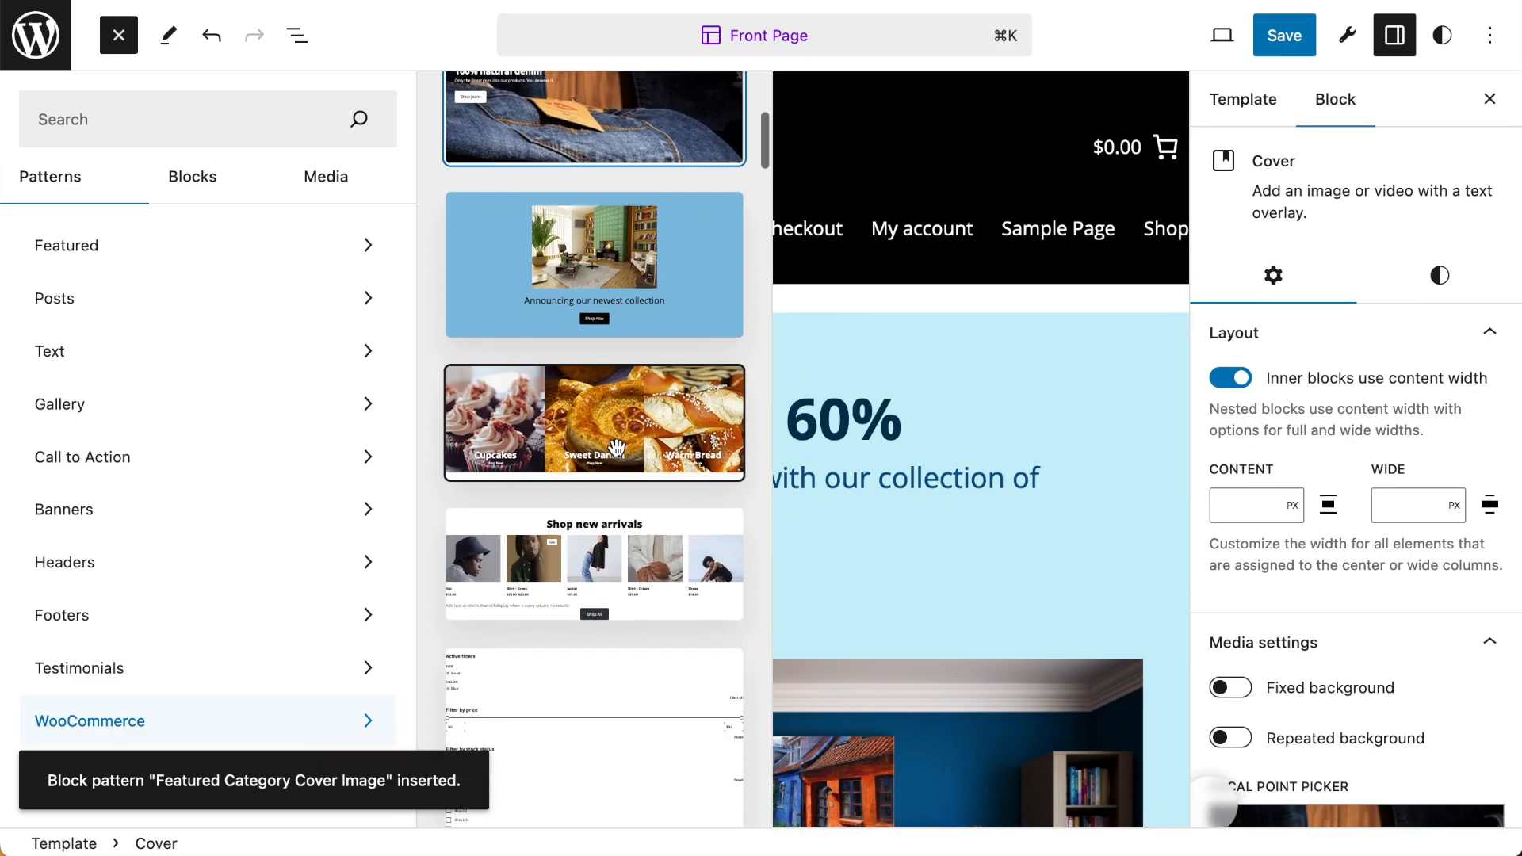
click(613, 414)
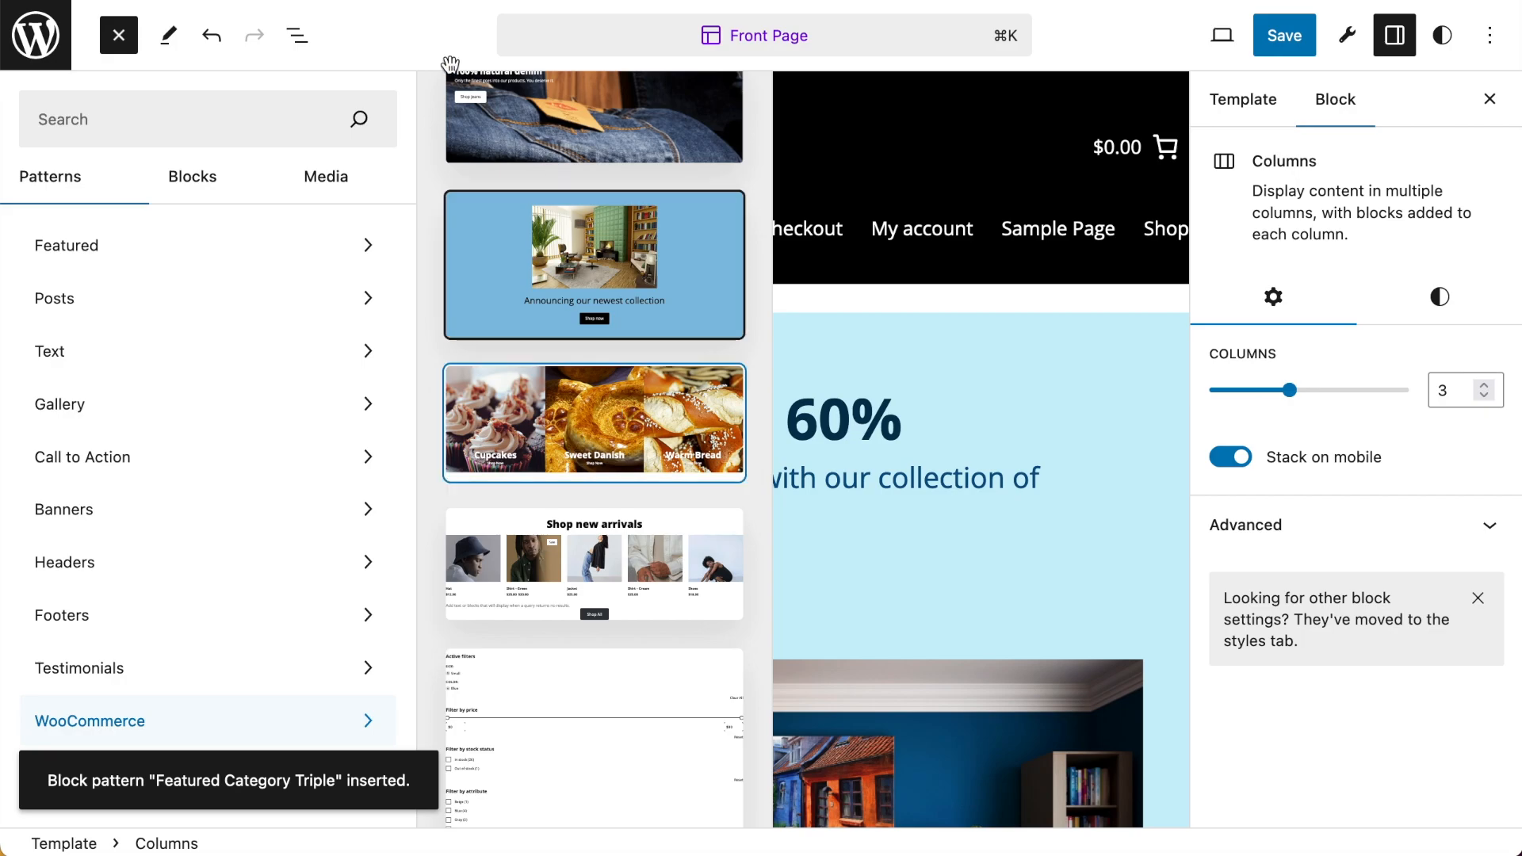
click(119, 34)
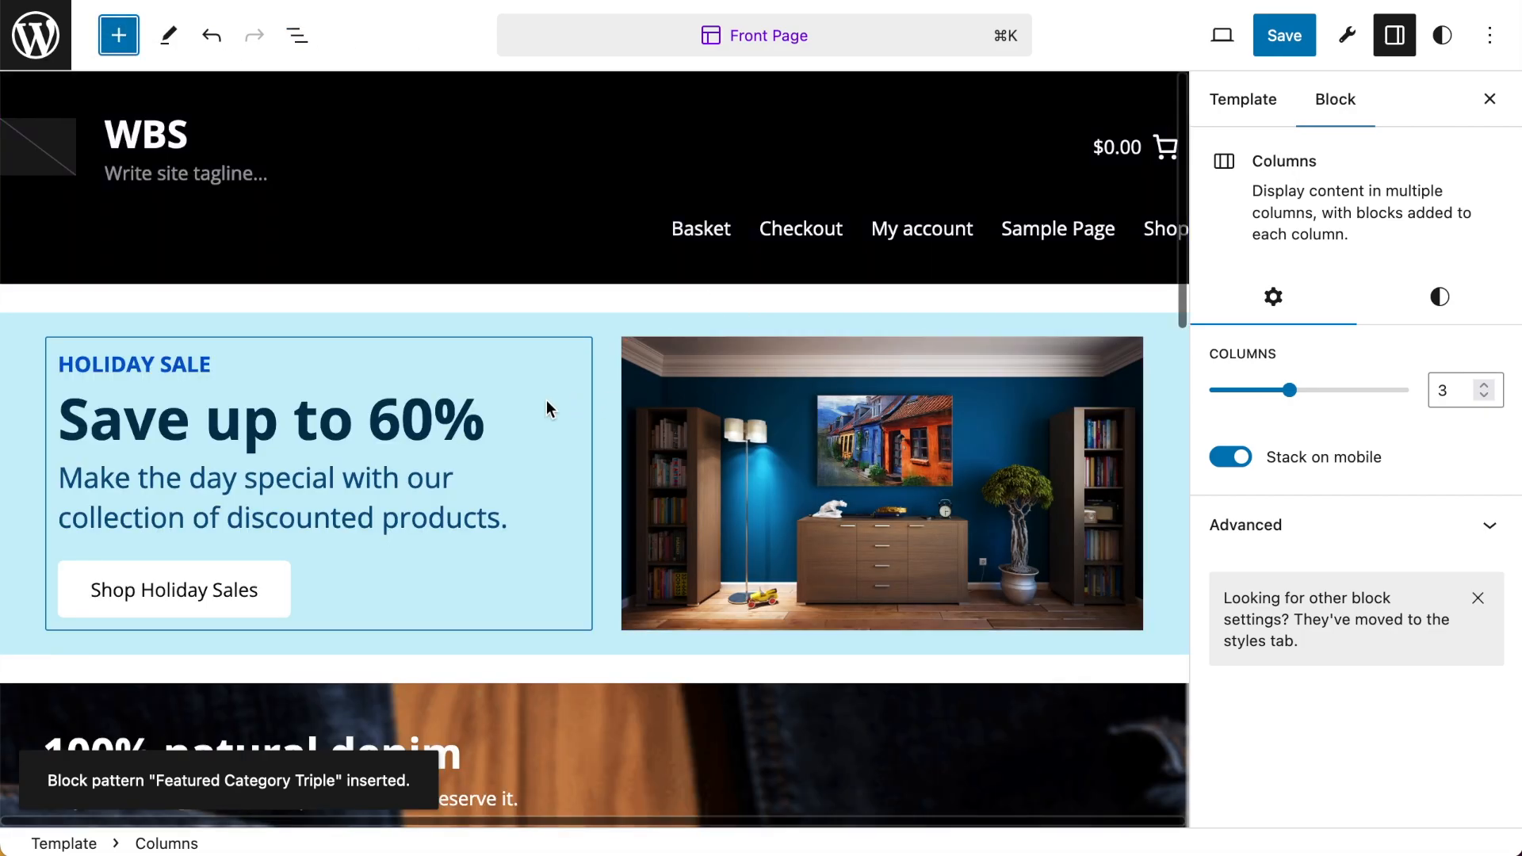
Replace the banner's room image with the media library photo of the crouching woman in black
scroll(691, 388, down, 3)
click(687, 387)
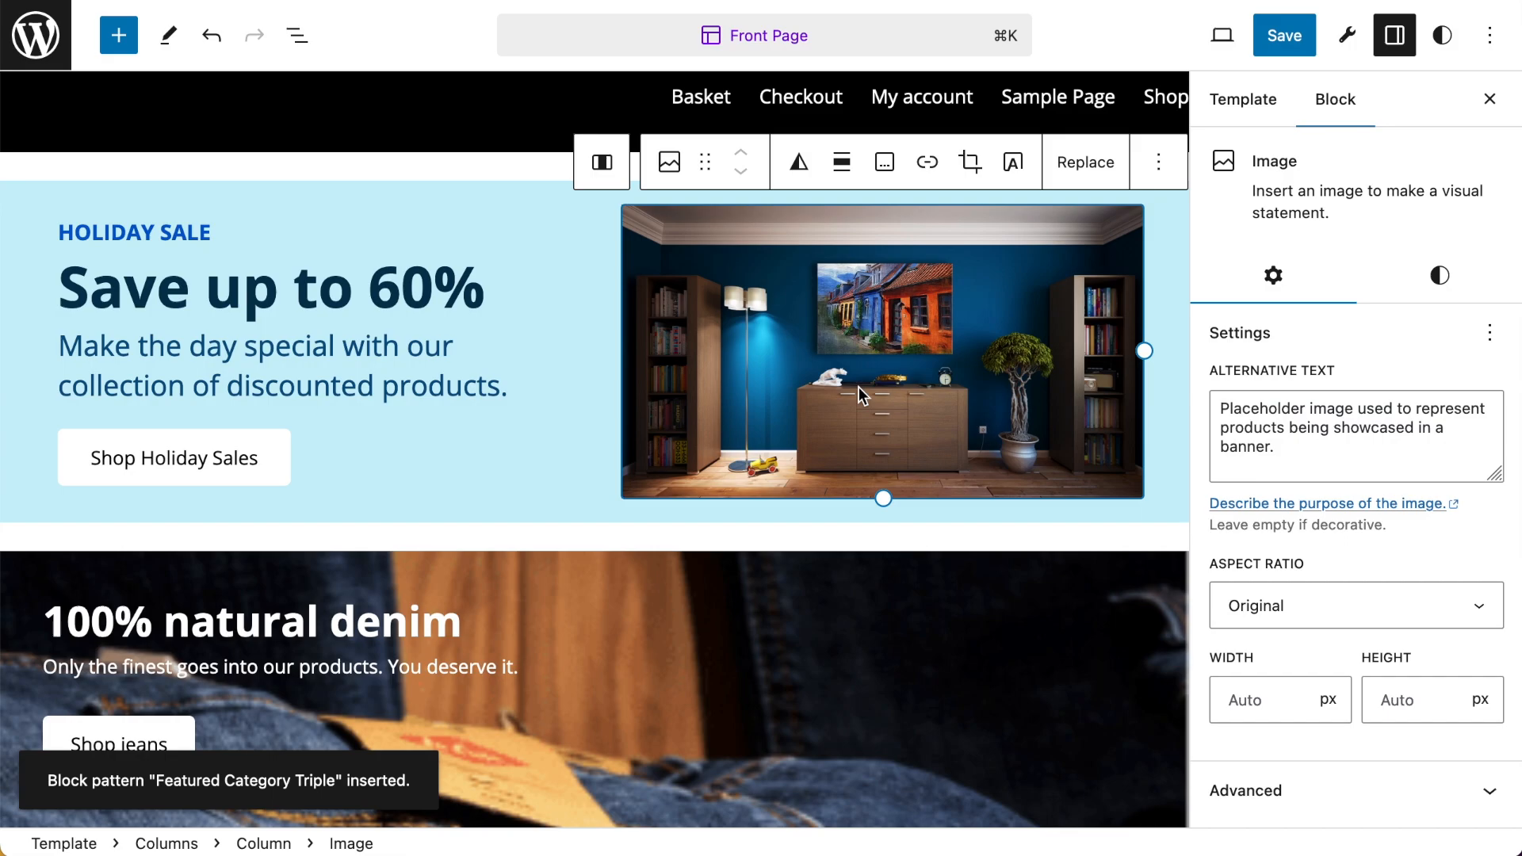
click(1085, 161)
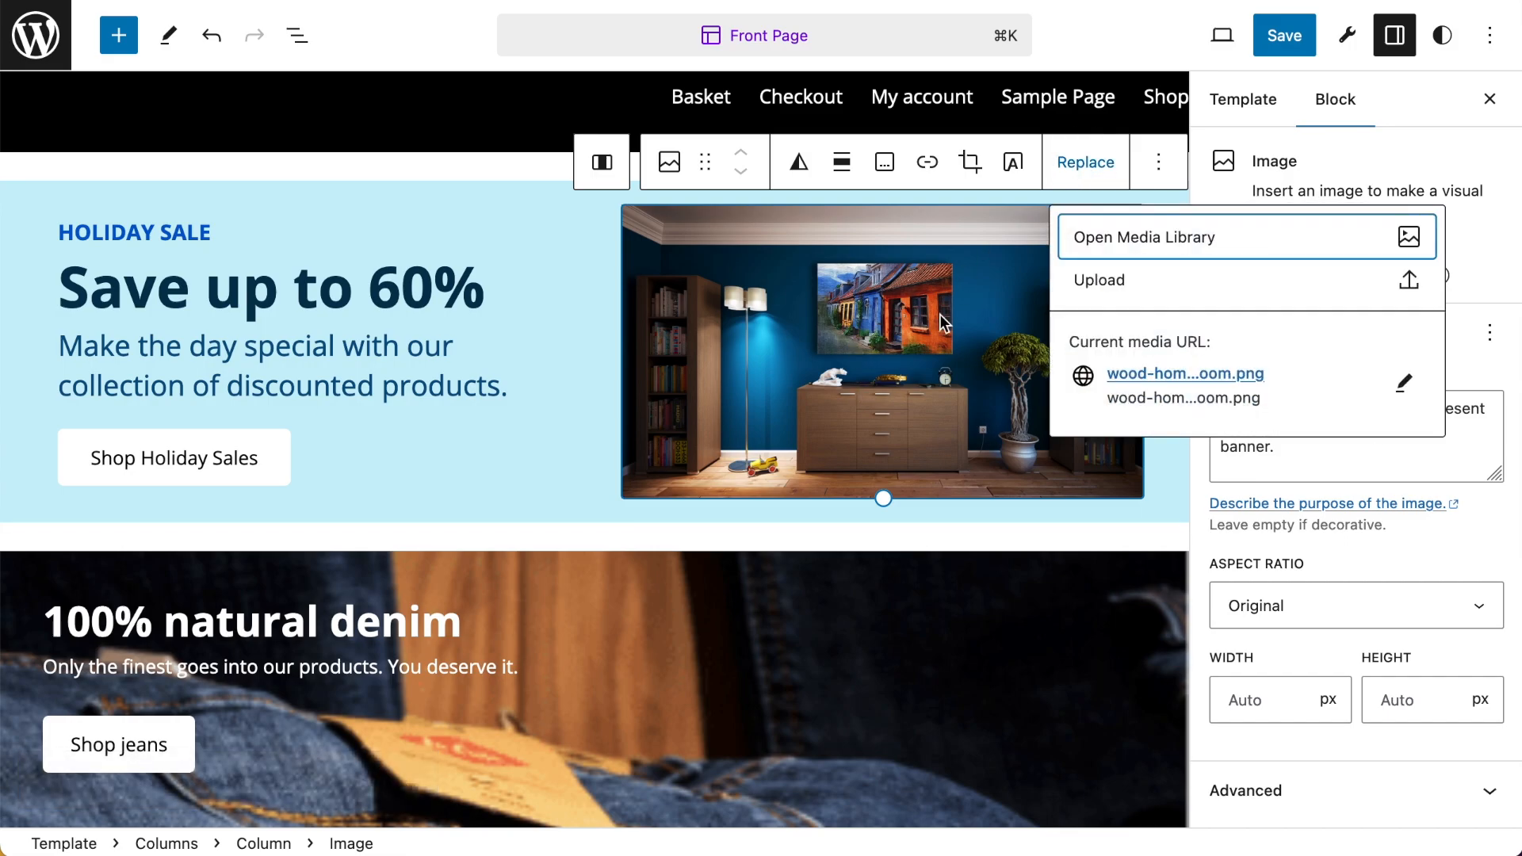
click(1146, 238)
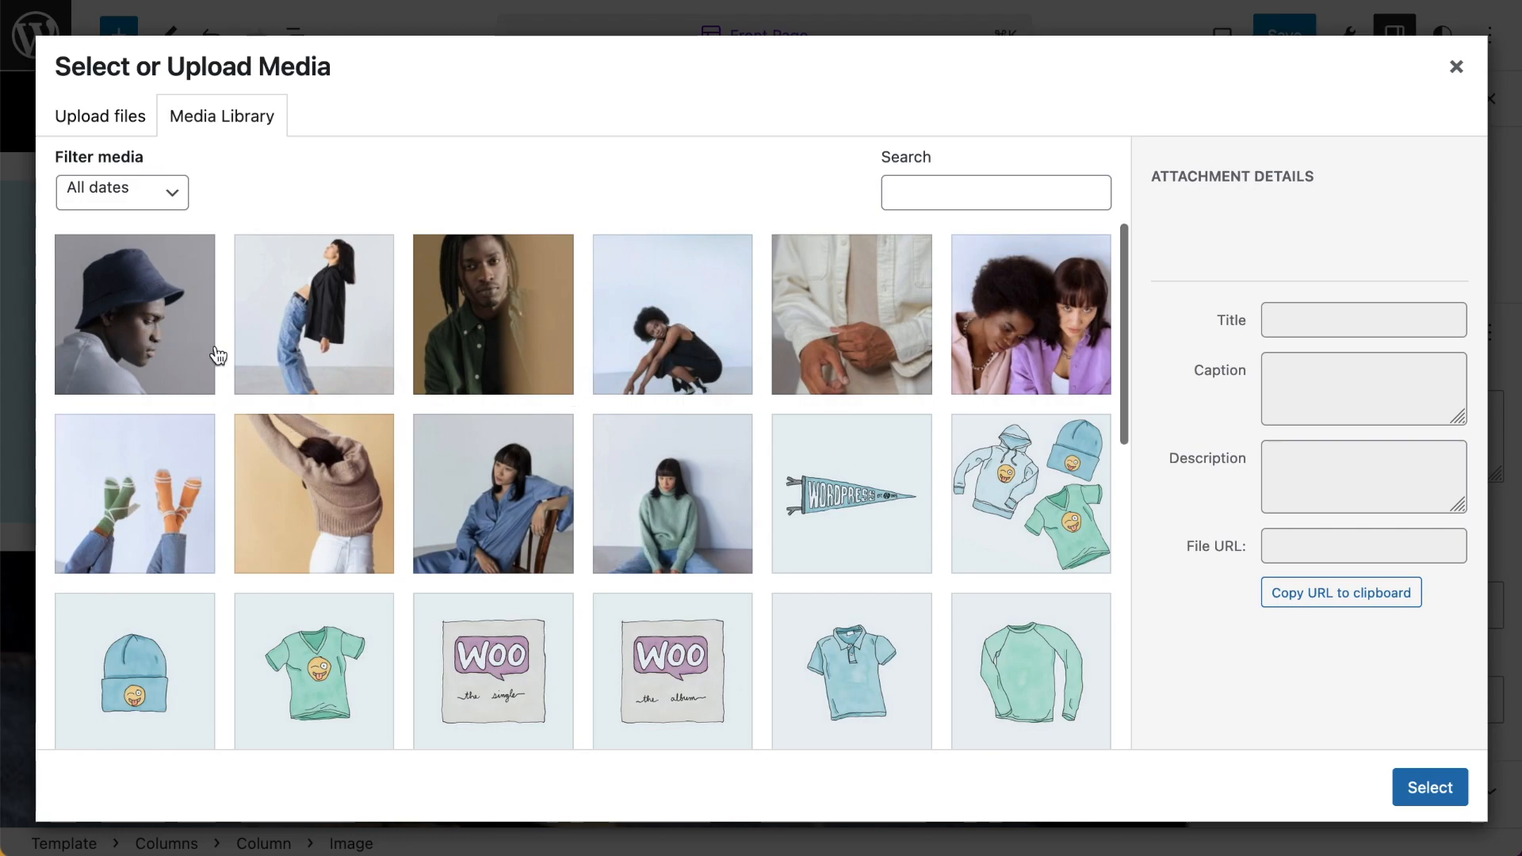
click(704, 337)
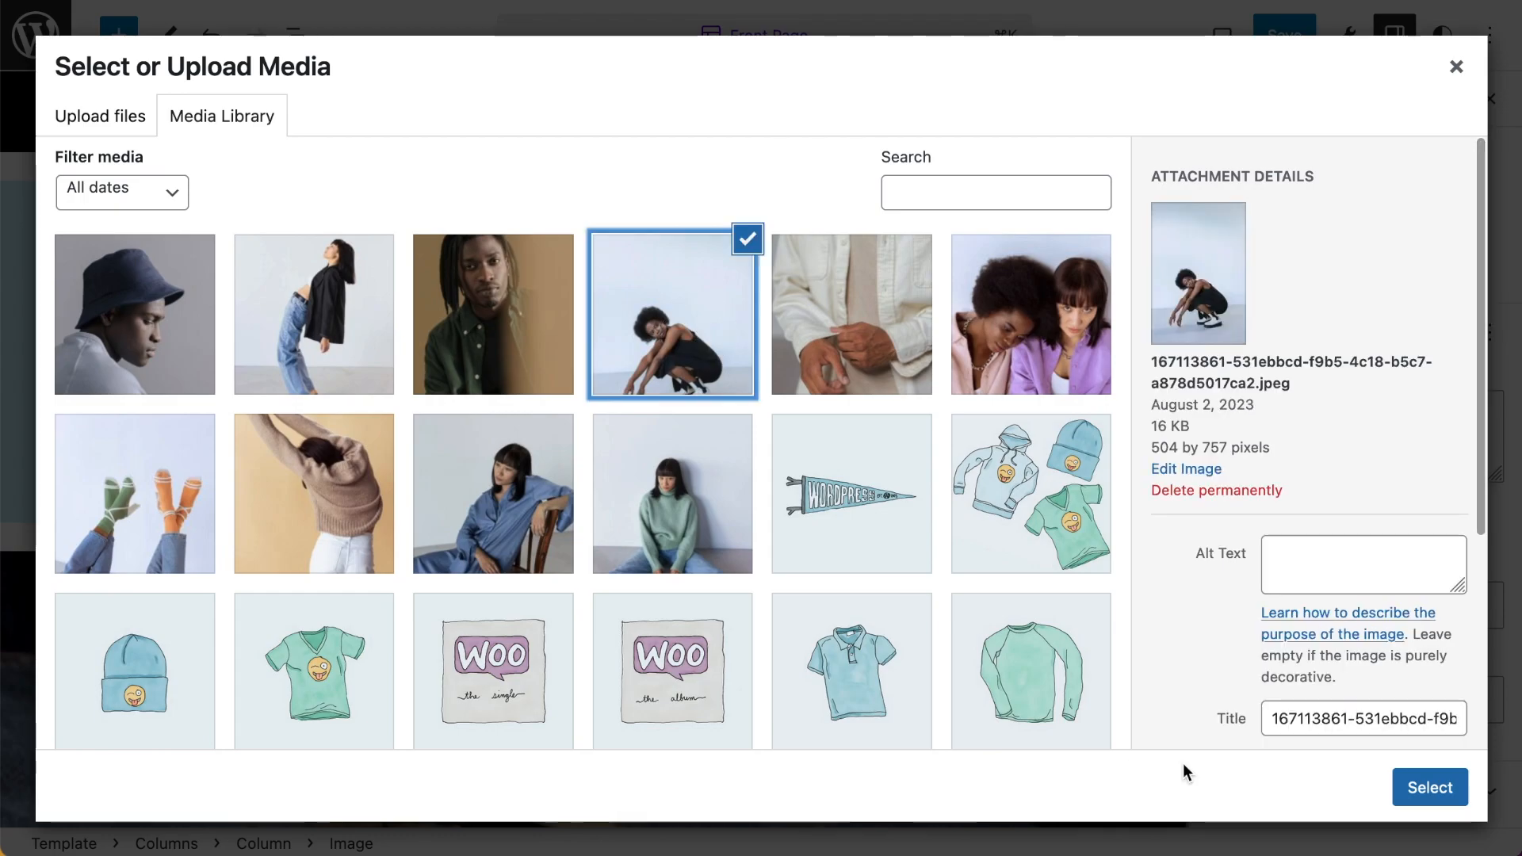
click(1426, 784)
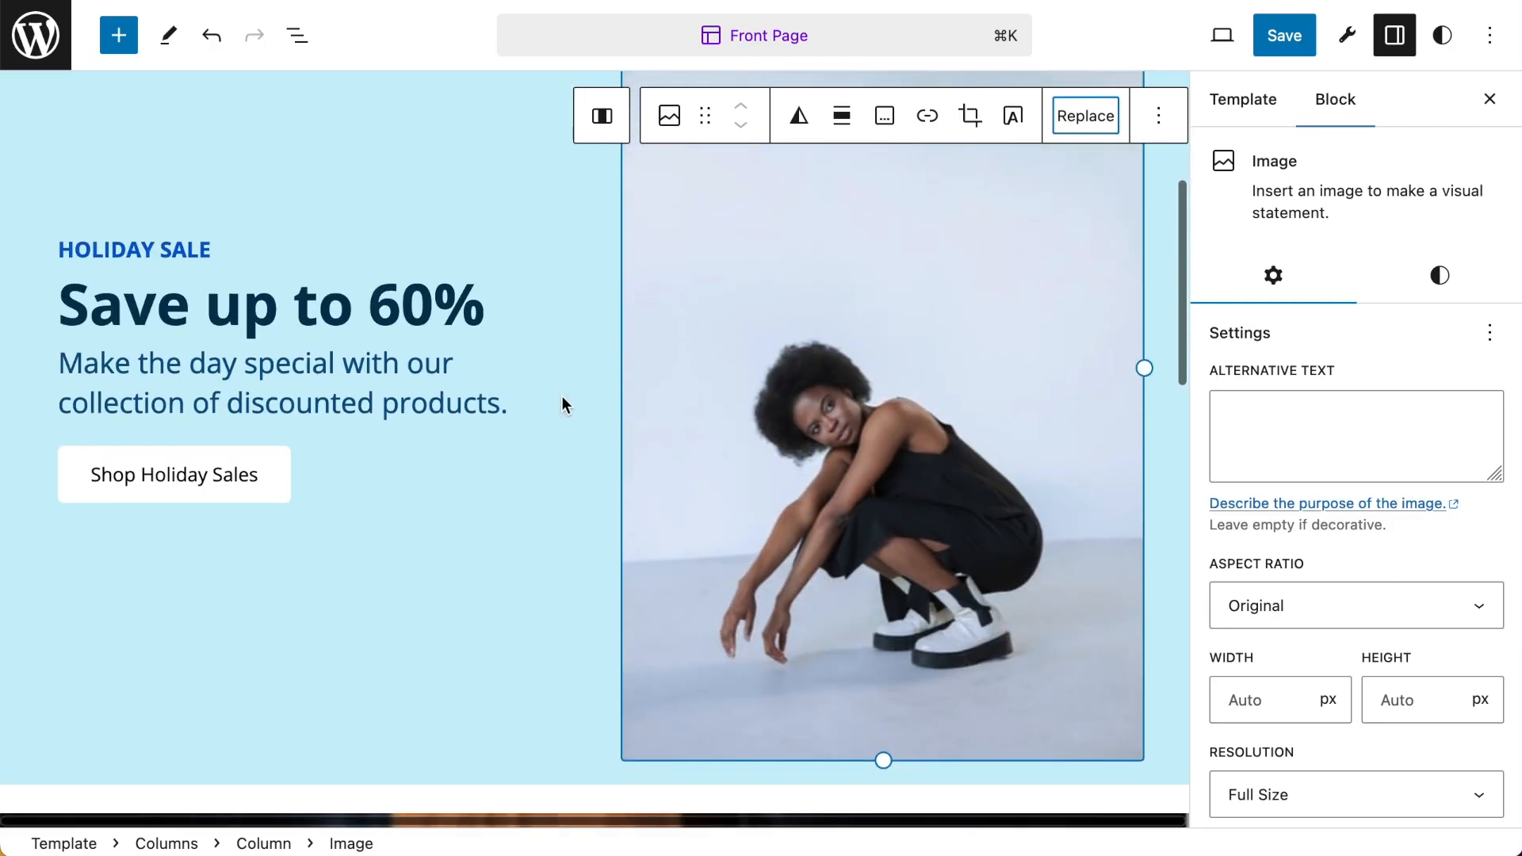
Set the text color of the banner's "HOLIDAY SALE" line, "Save up to 60%" heading and description paragraph to black
triple_click(177, 249)
click(1256, 327)
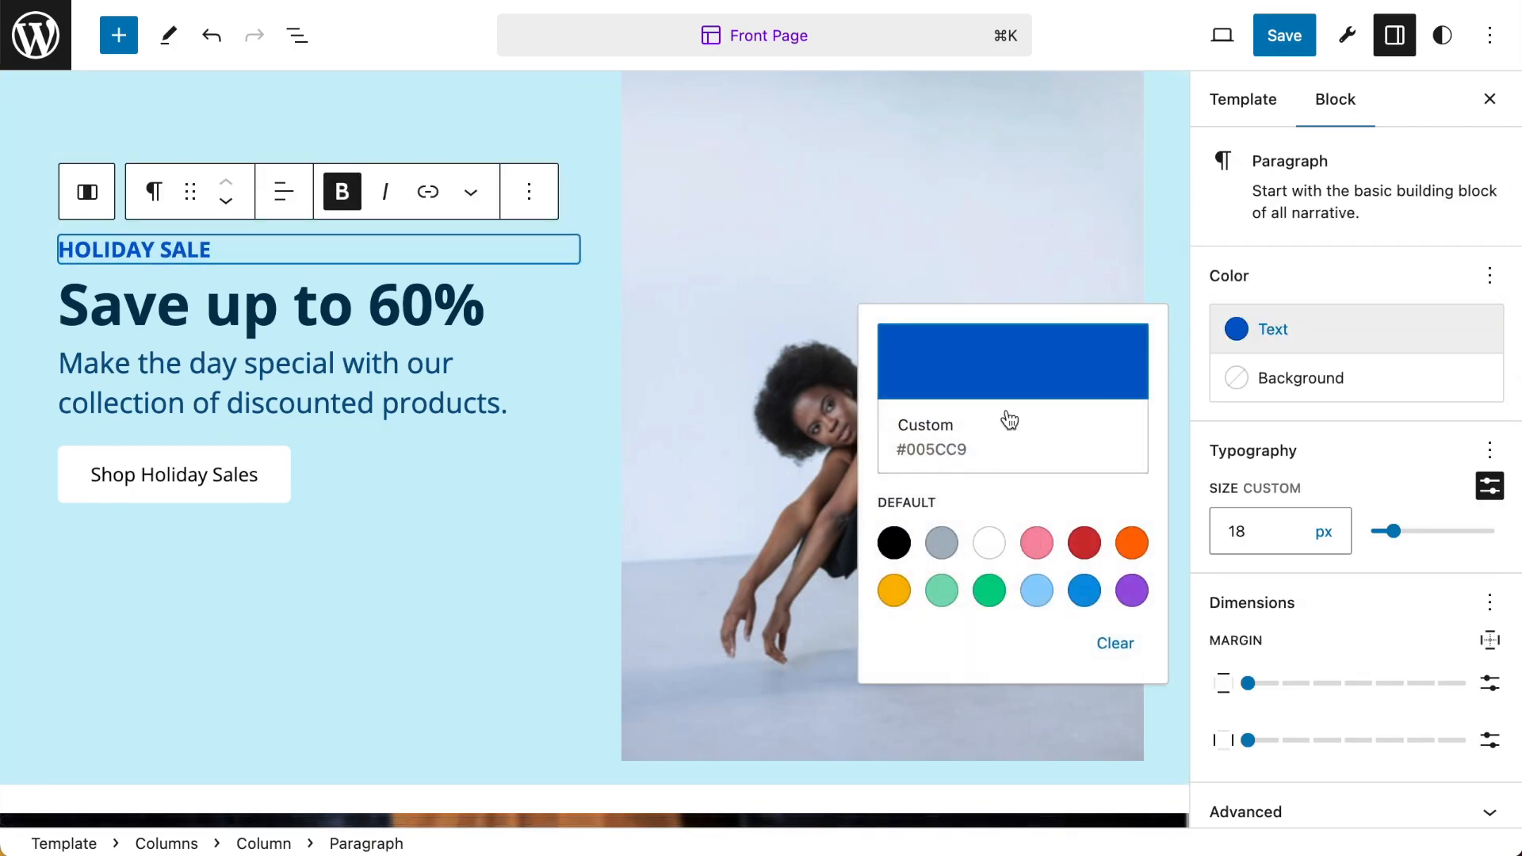
click(891, 537)
triple_click(265, 303)
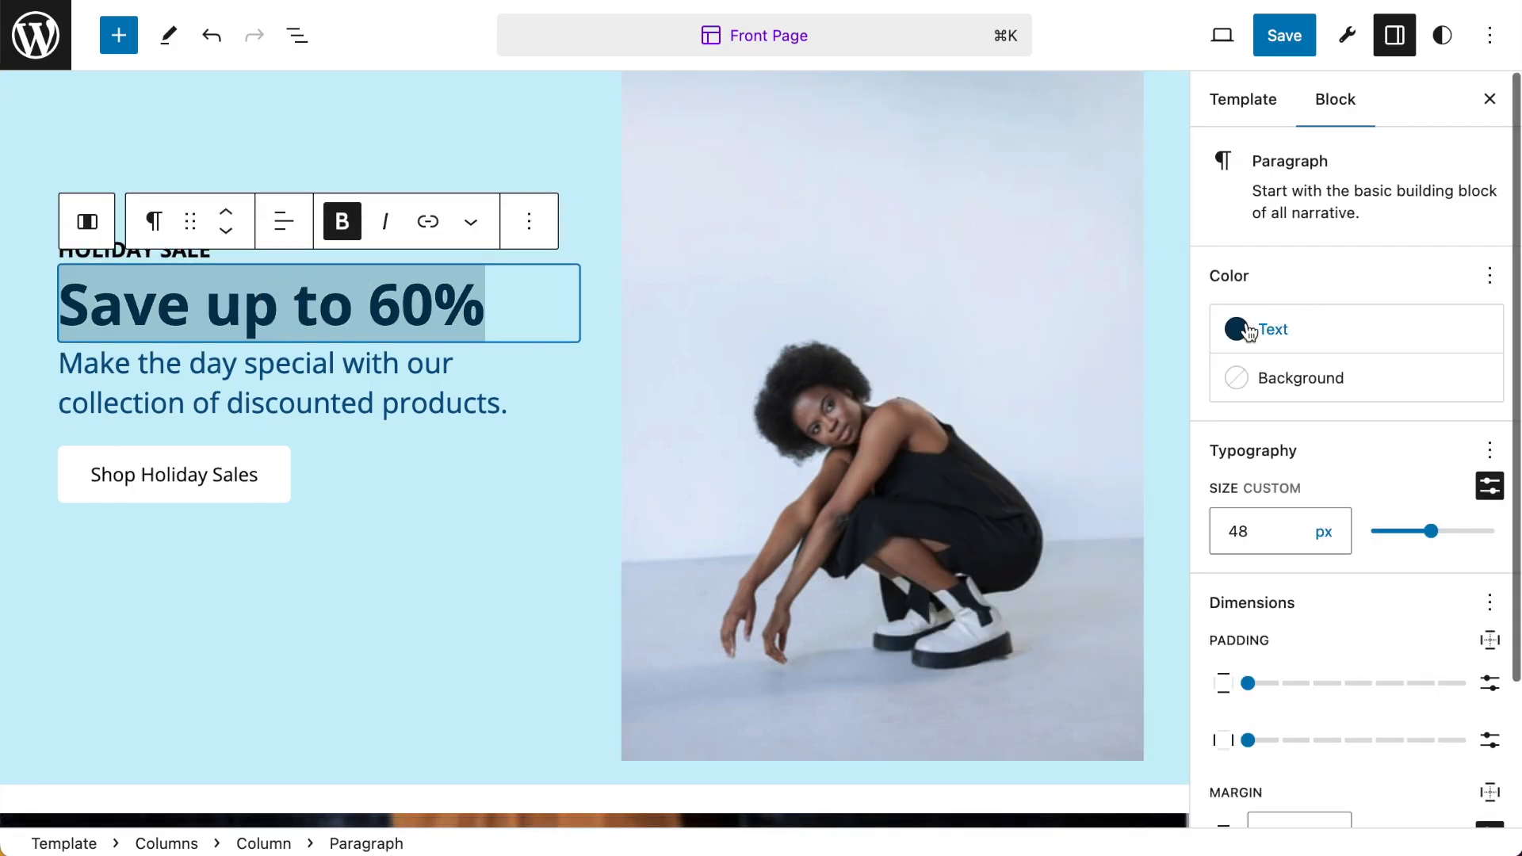
click(1236, 328)
click(893, 542)
triple_click(354, 418)
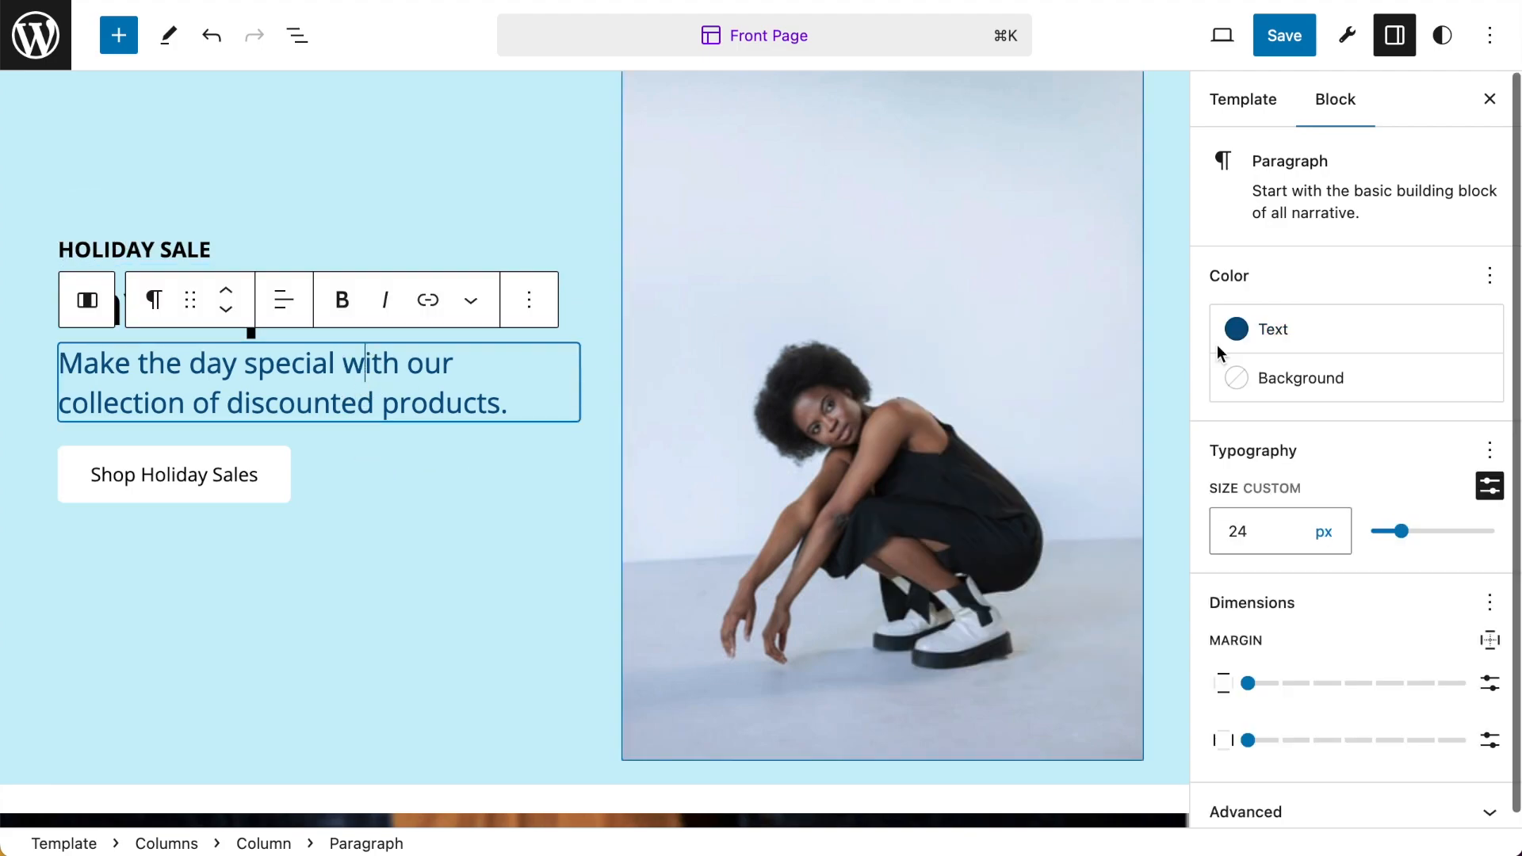
click(1257, 329)
click(902, 544)
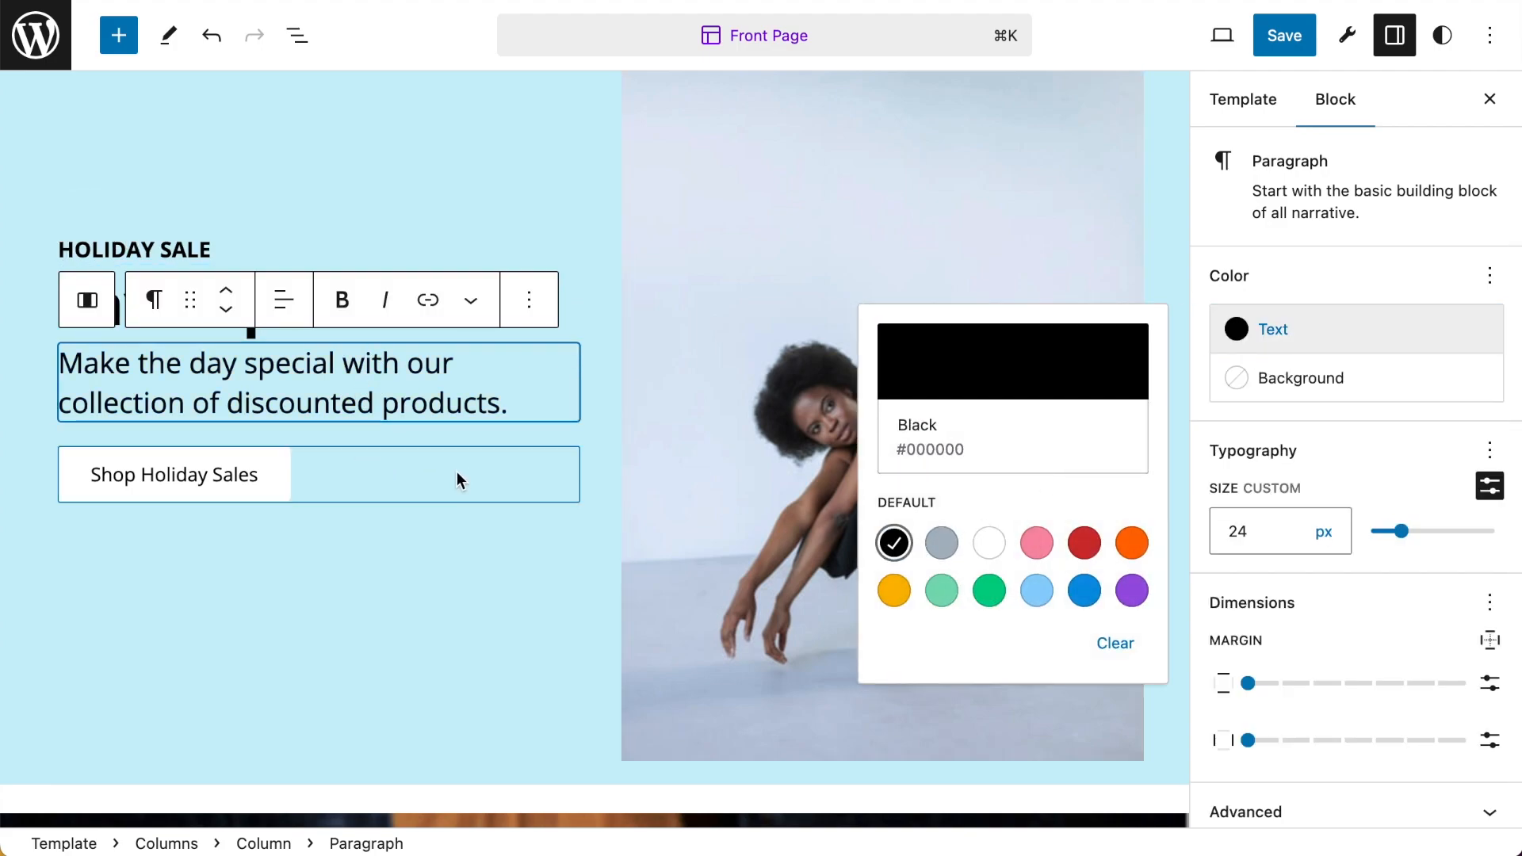
Set the background color of the banner's Columns block to Cyan bluish gray
click(232, 474)
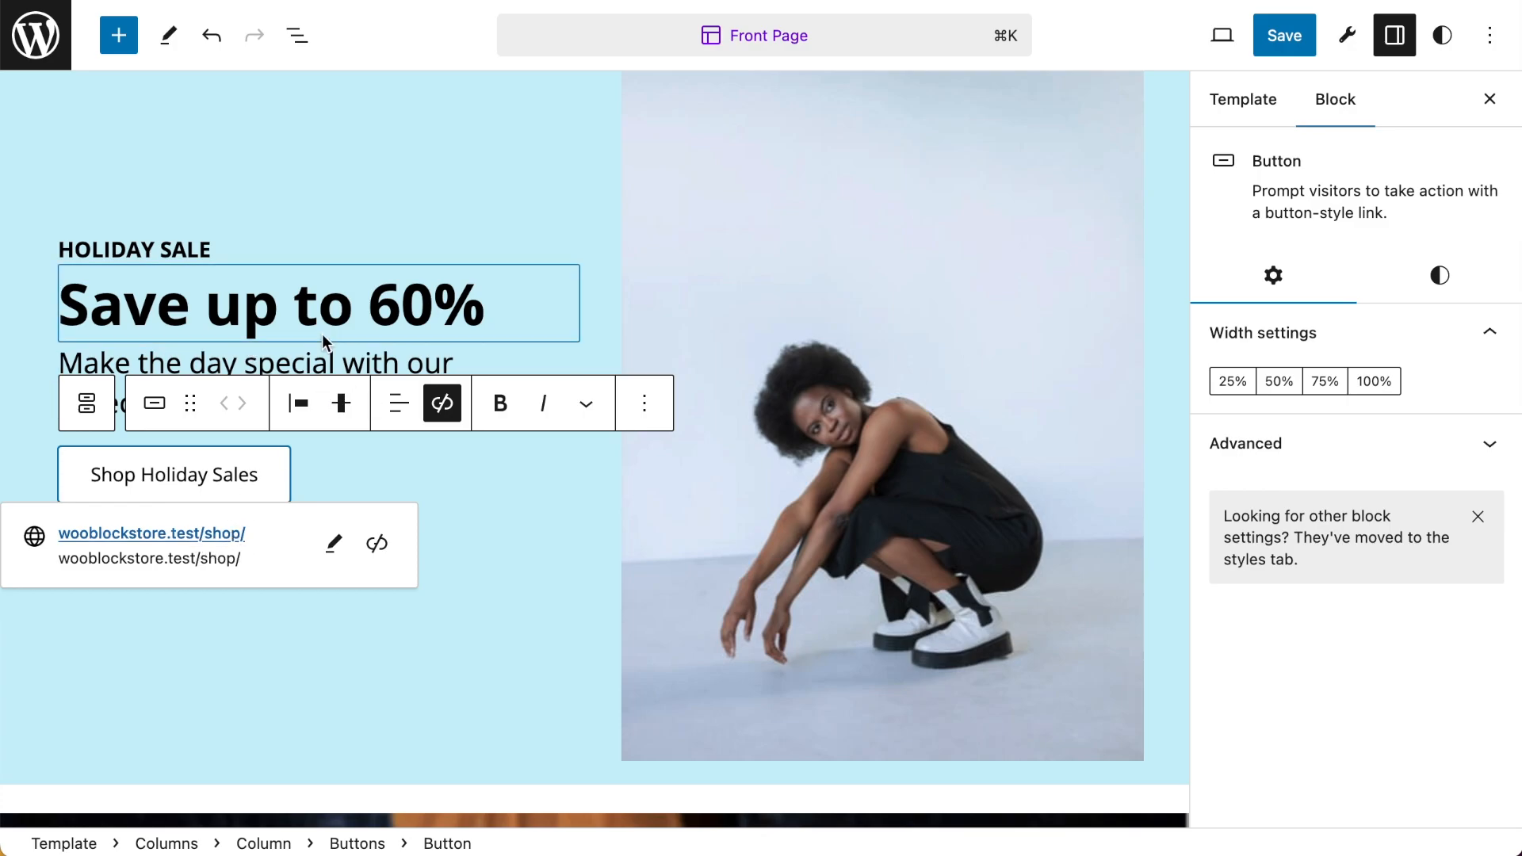
click(558, 120)
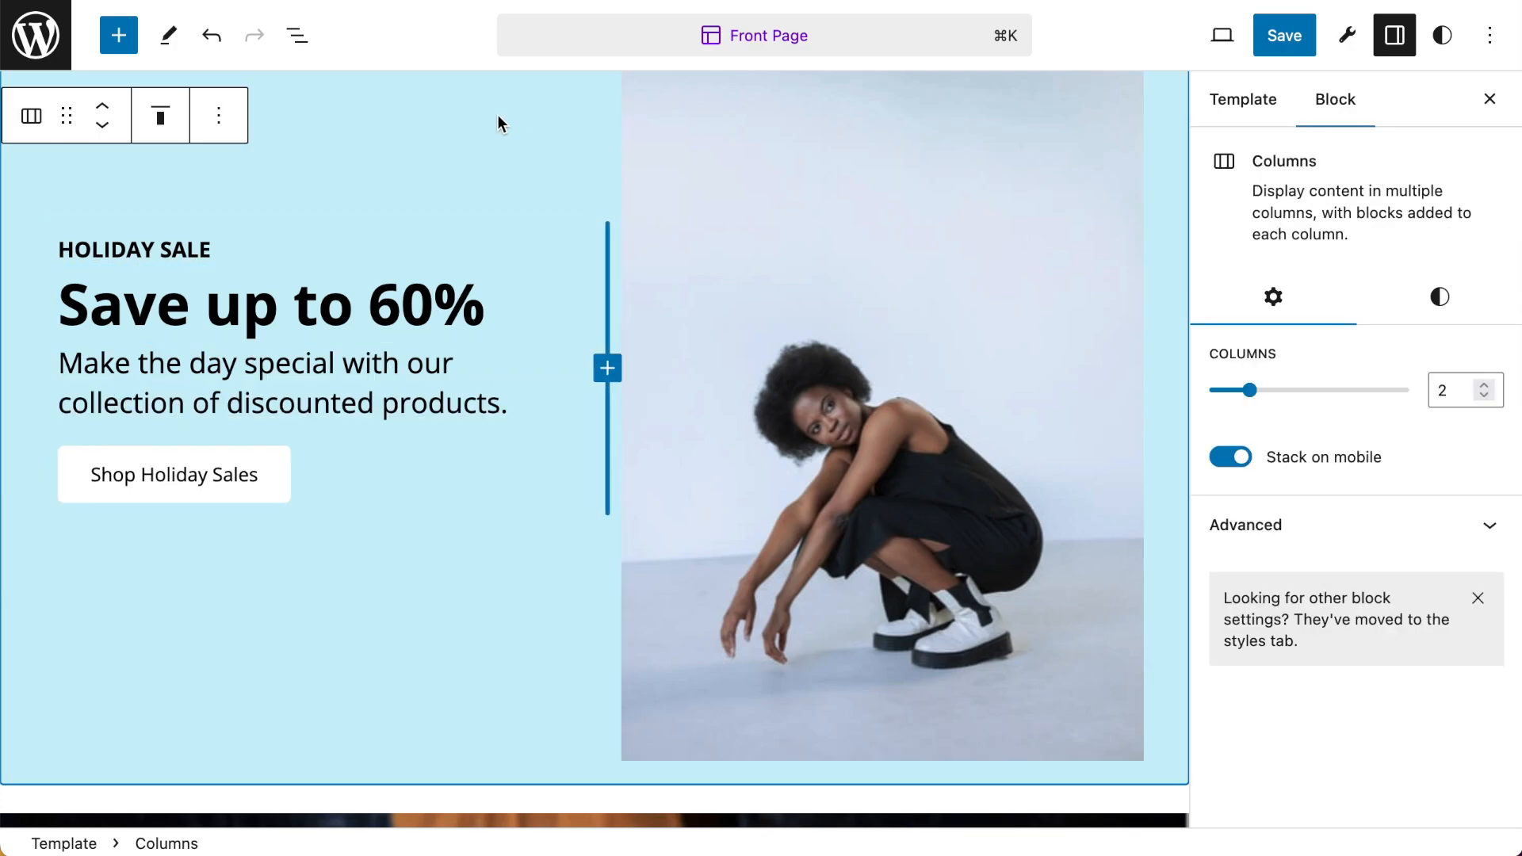
click(1451, 298)
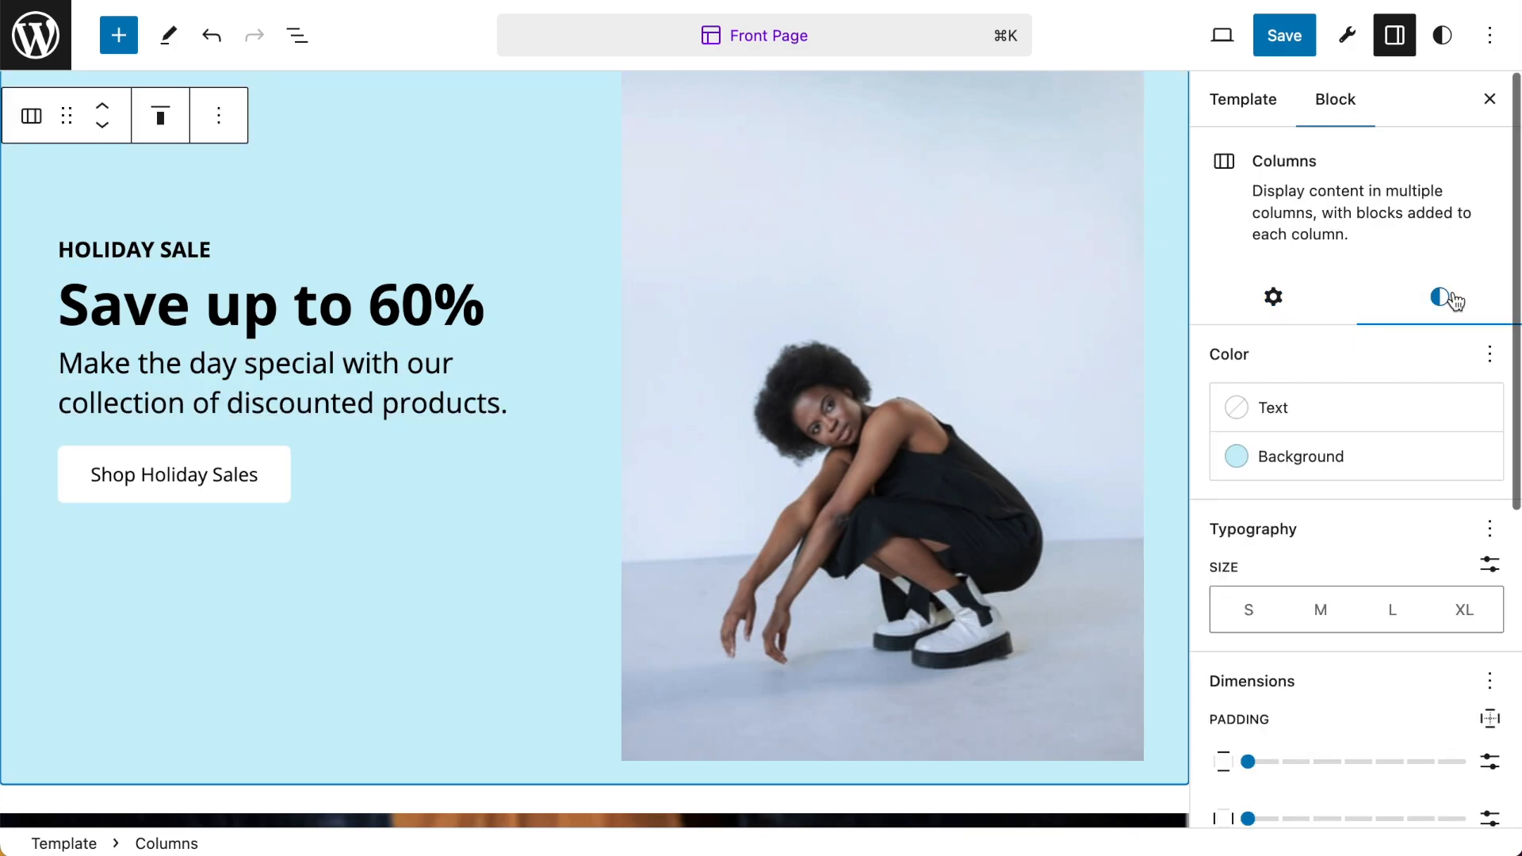
click(1339, 476)
click(941, 341)
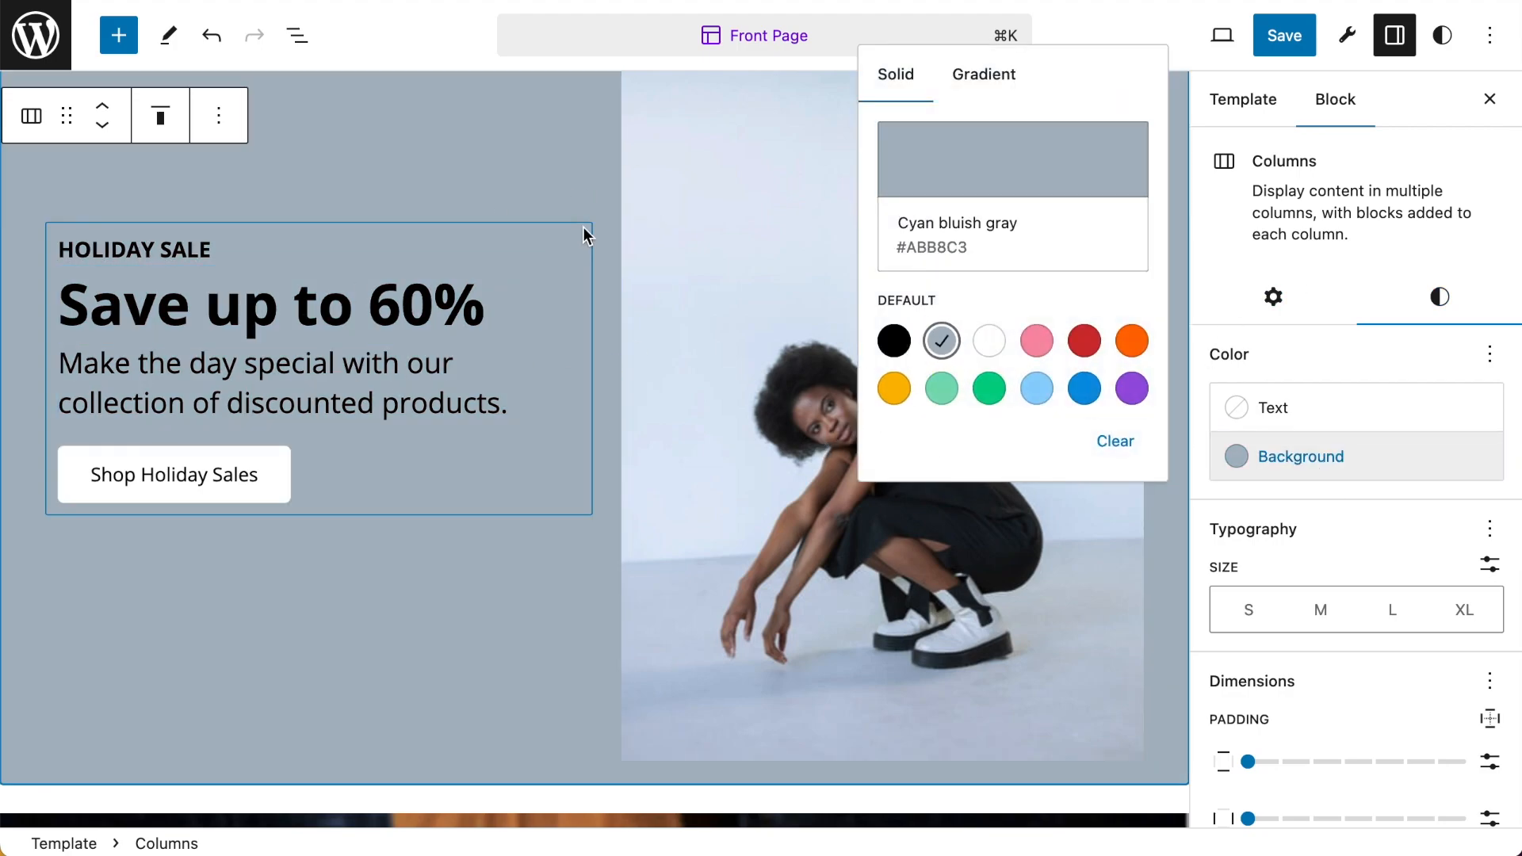
scroll(583, 227, up, 1)
scroll(582, 227, up, 3)
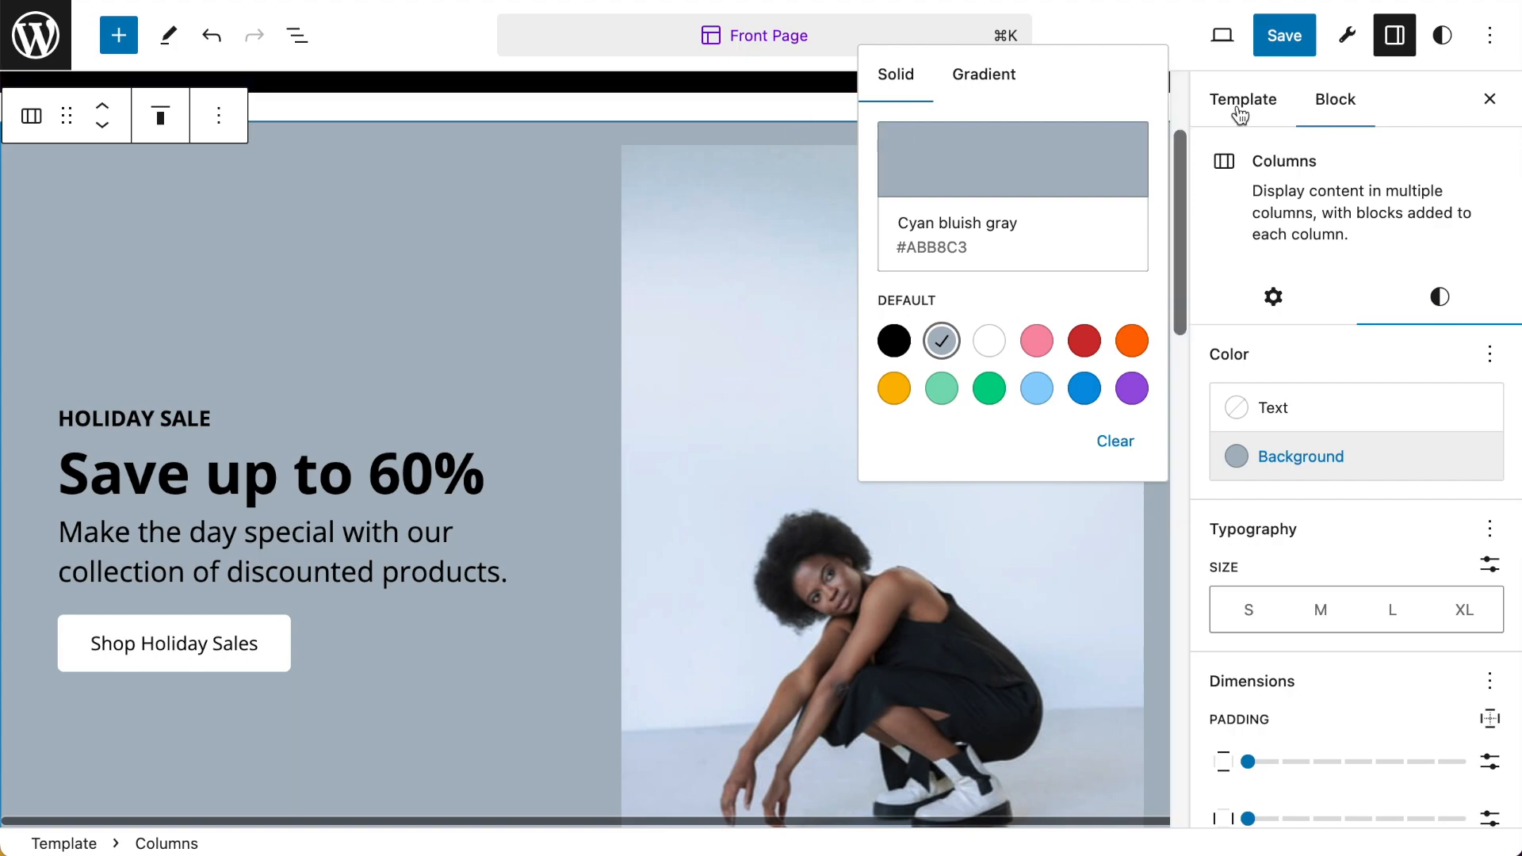
click(426, 184)
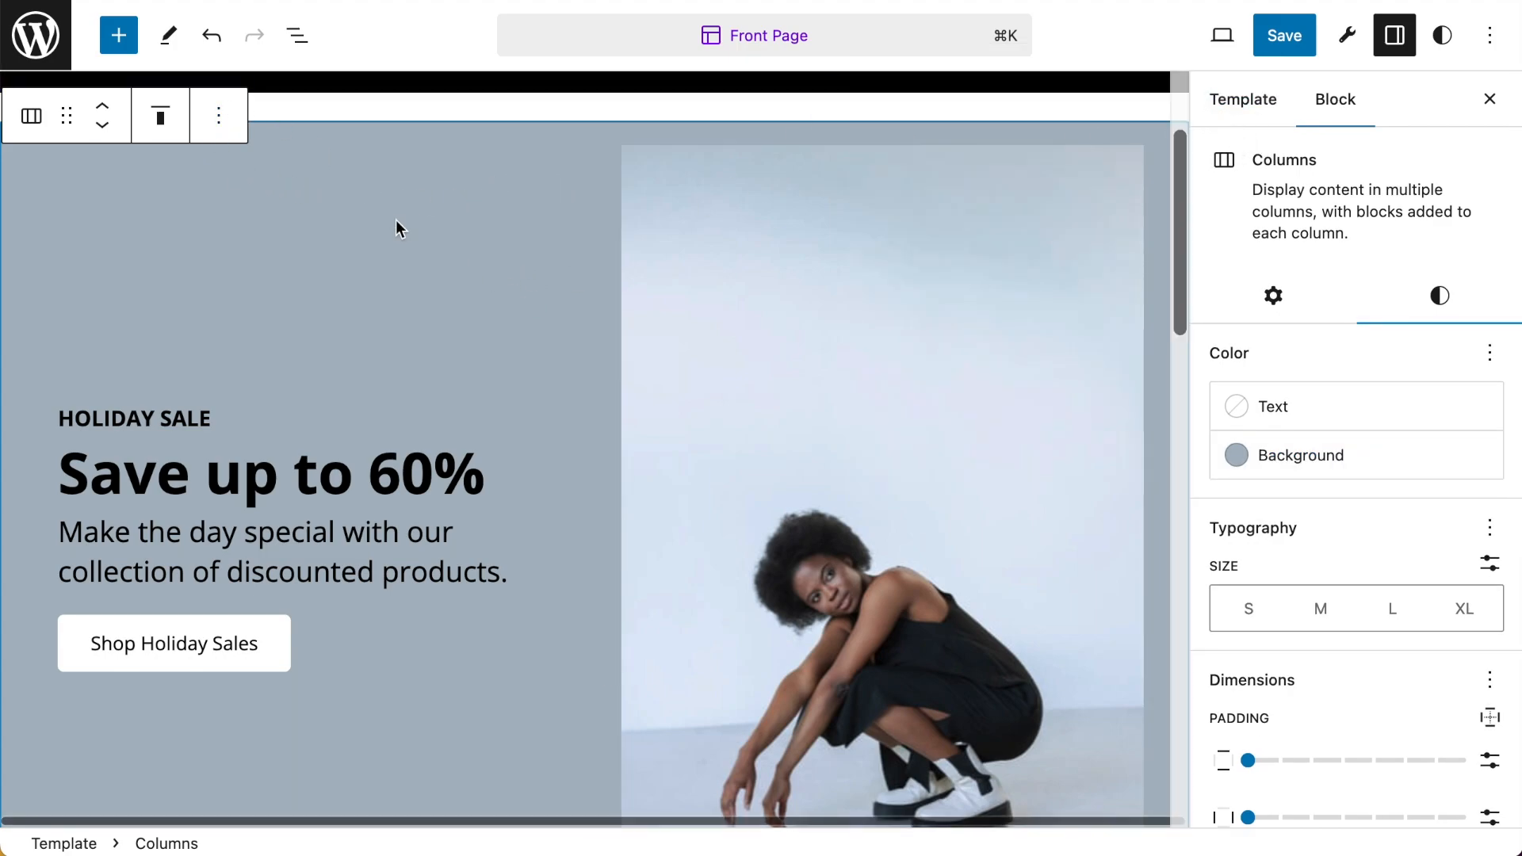
scroll(398, 226, down, 1)
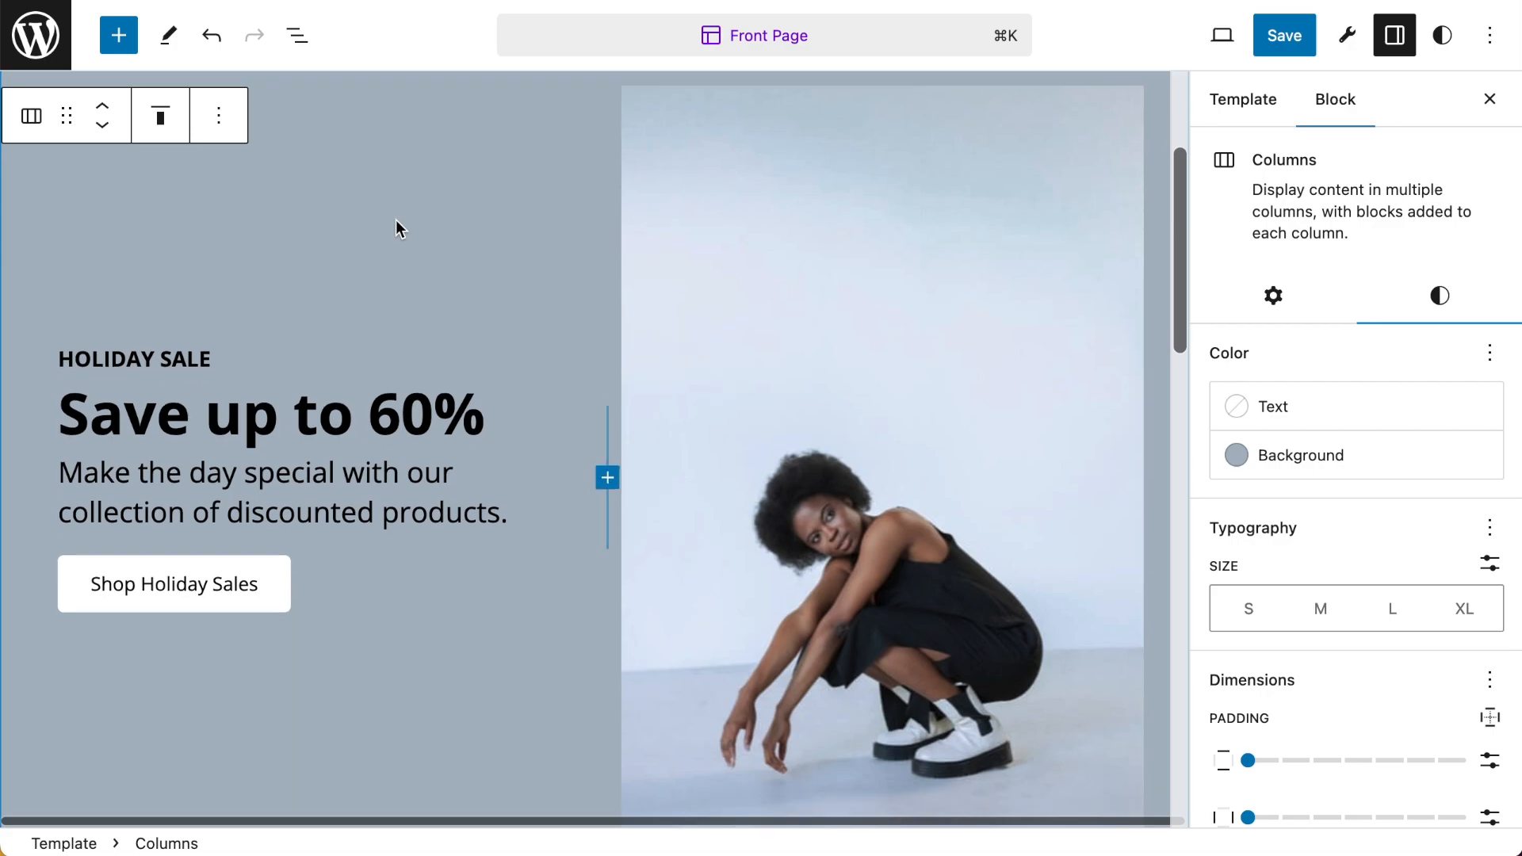
Expand the banner's Columns block in the List View to examine the blocks nested in both columns
click(298, 36)
click(23, 200)
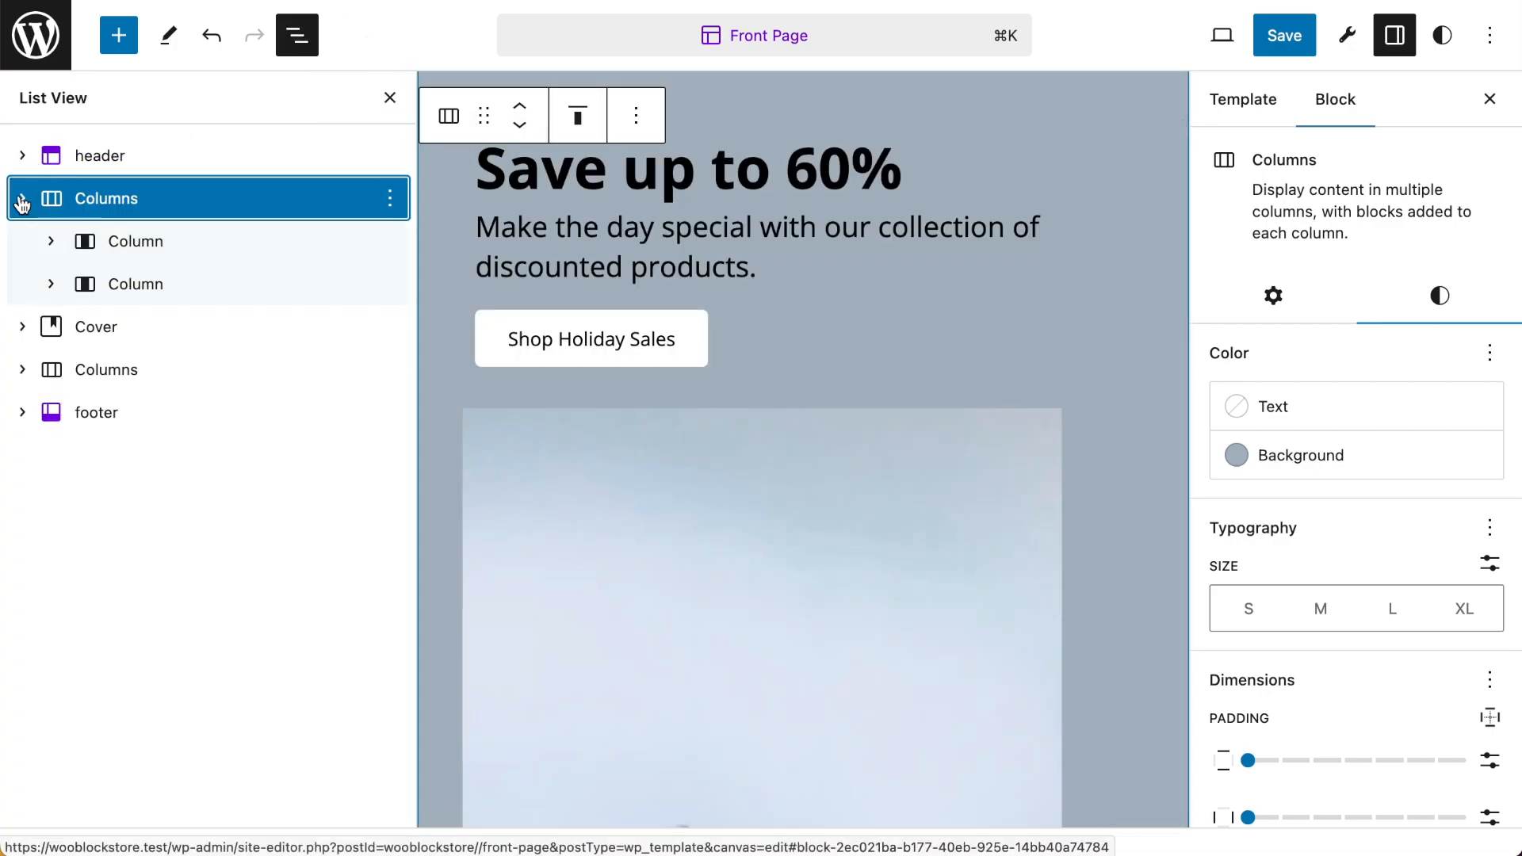
click(51, 241)
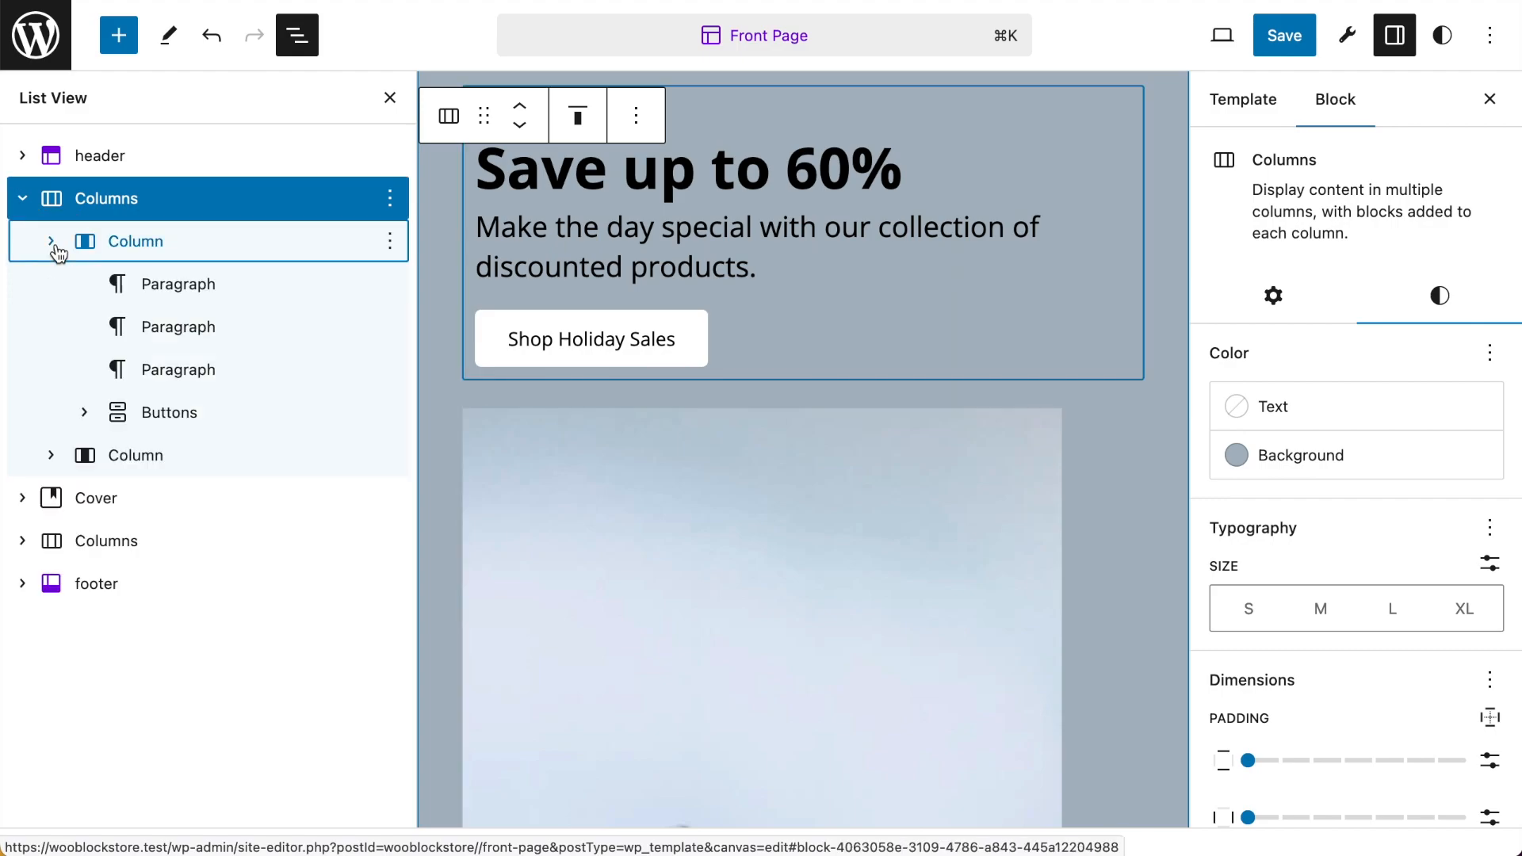
click(84, 412)
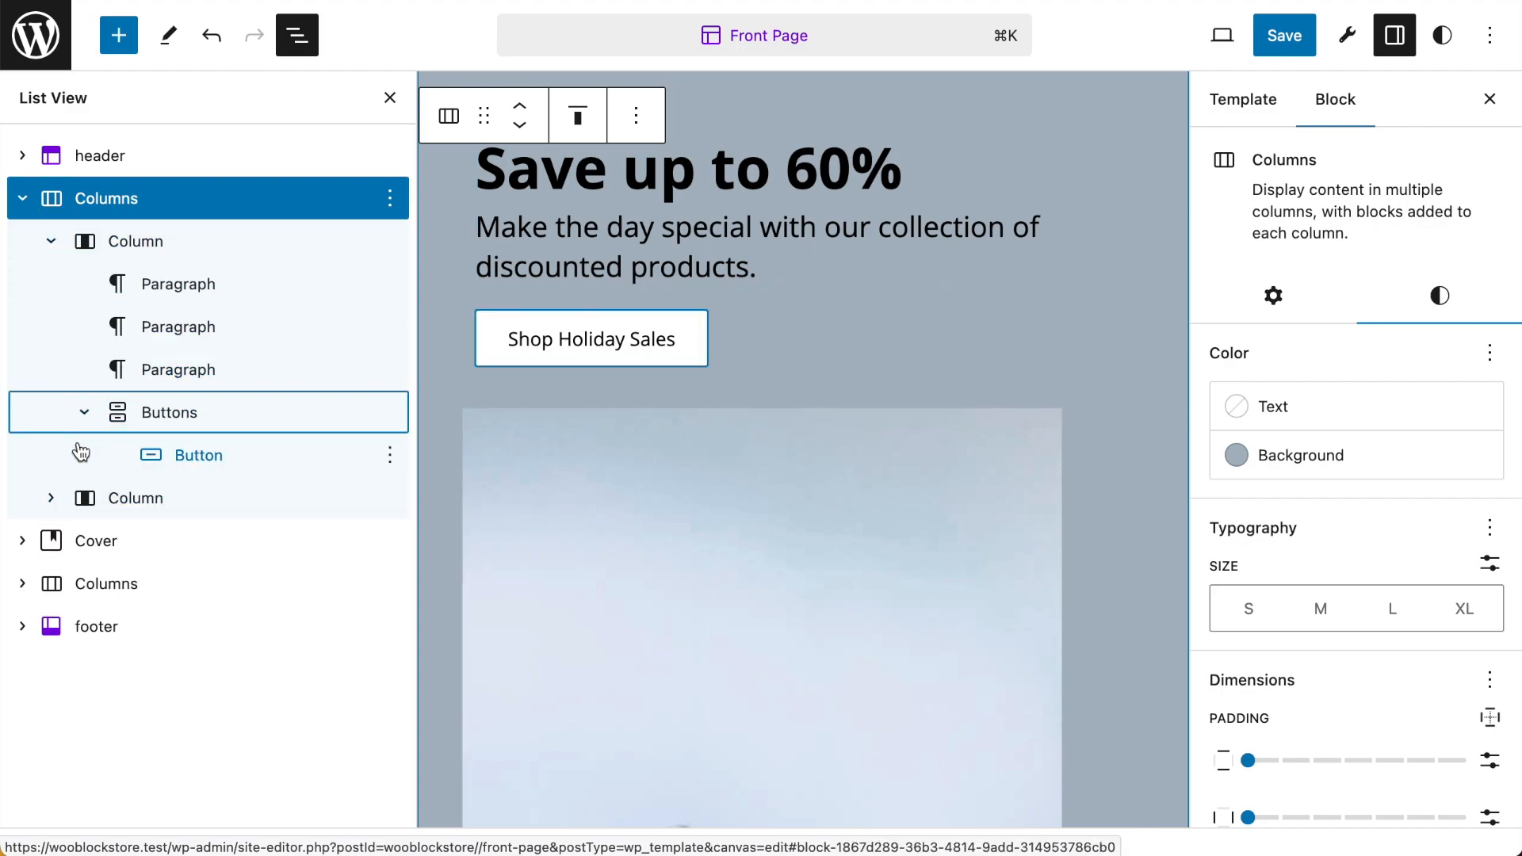
click(50, 498)
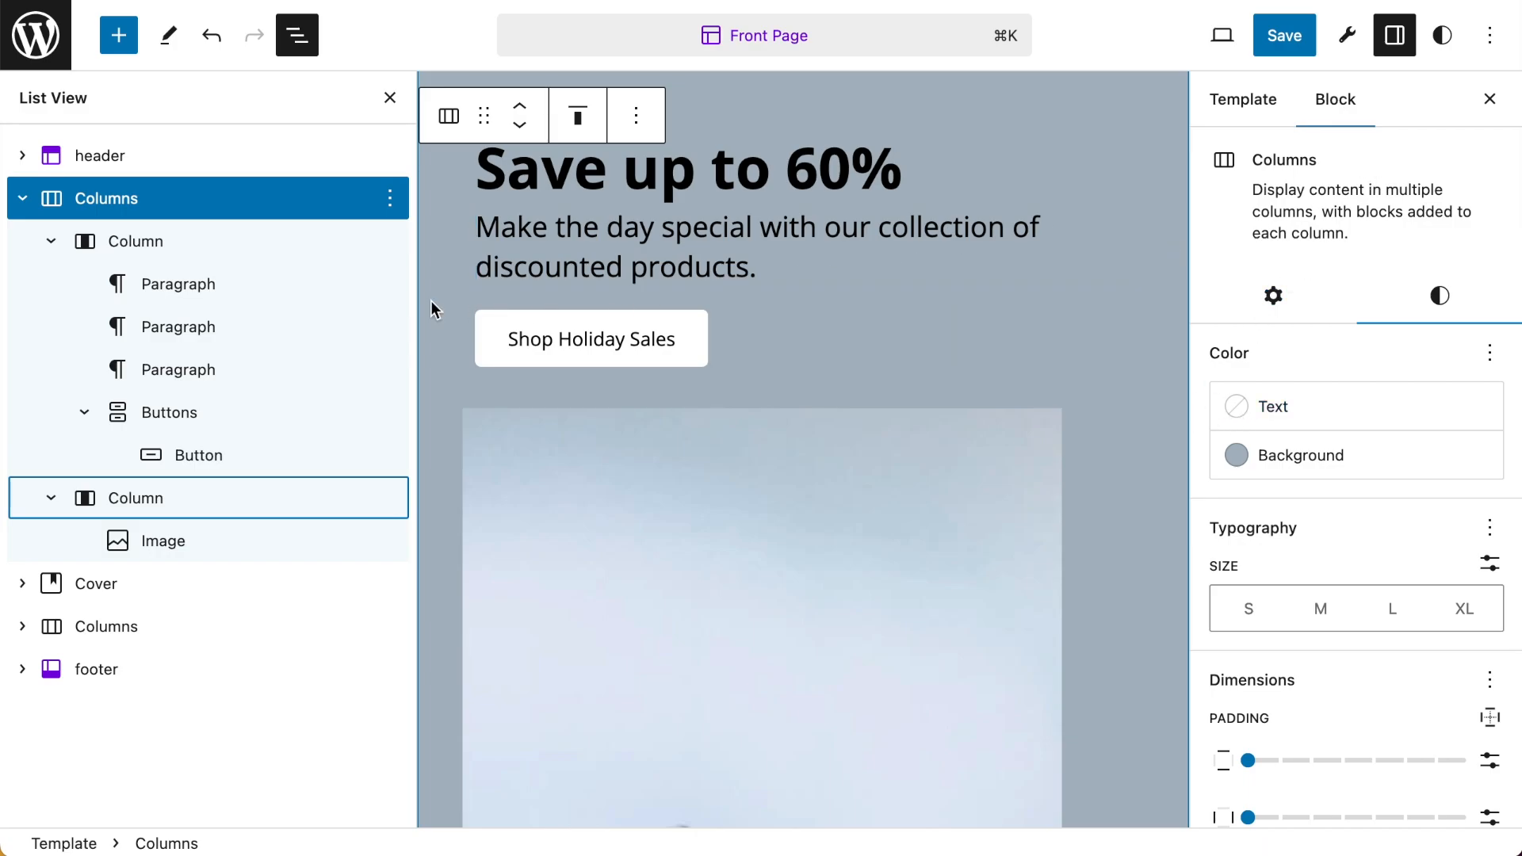
Look over the recolored holiday sale banner, closing the block settings and List View to see it at full width
scroll(1028, 497, down, 3)
scroll(1002, 496, down, 6)
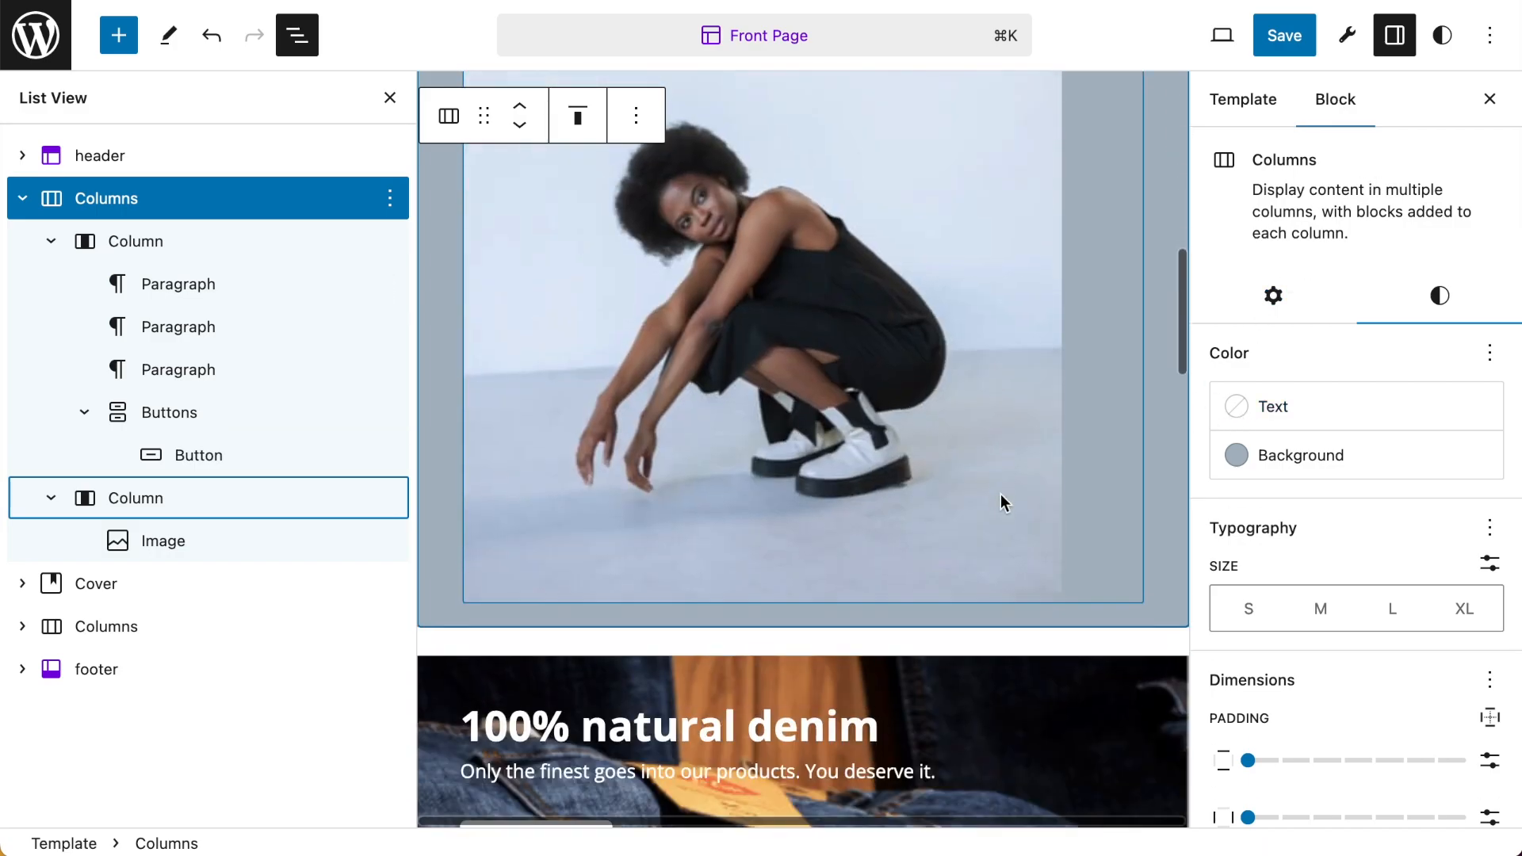
scroll(912, 428, up, 9)
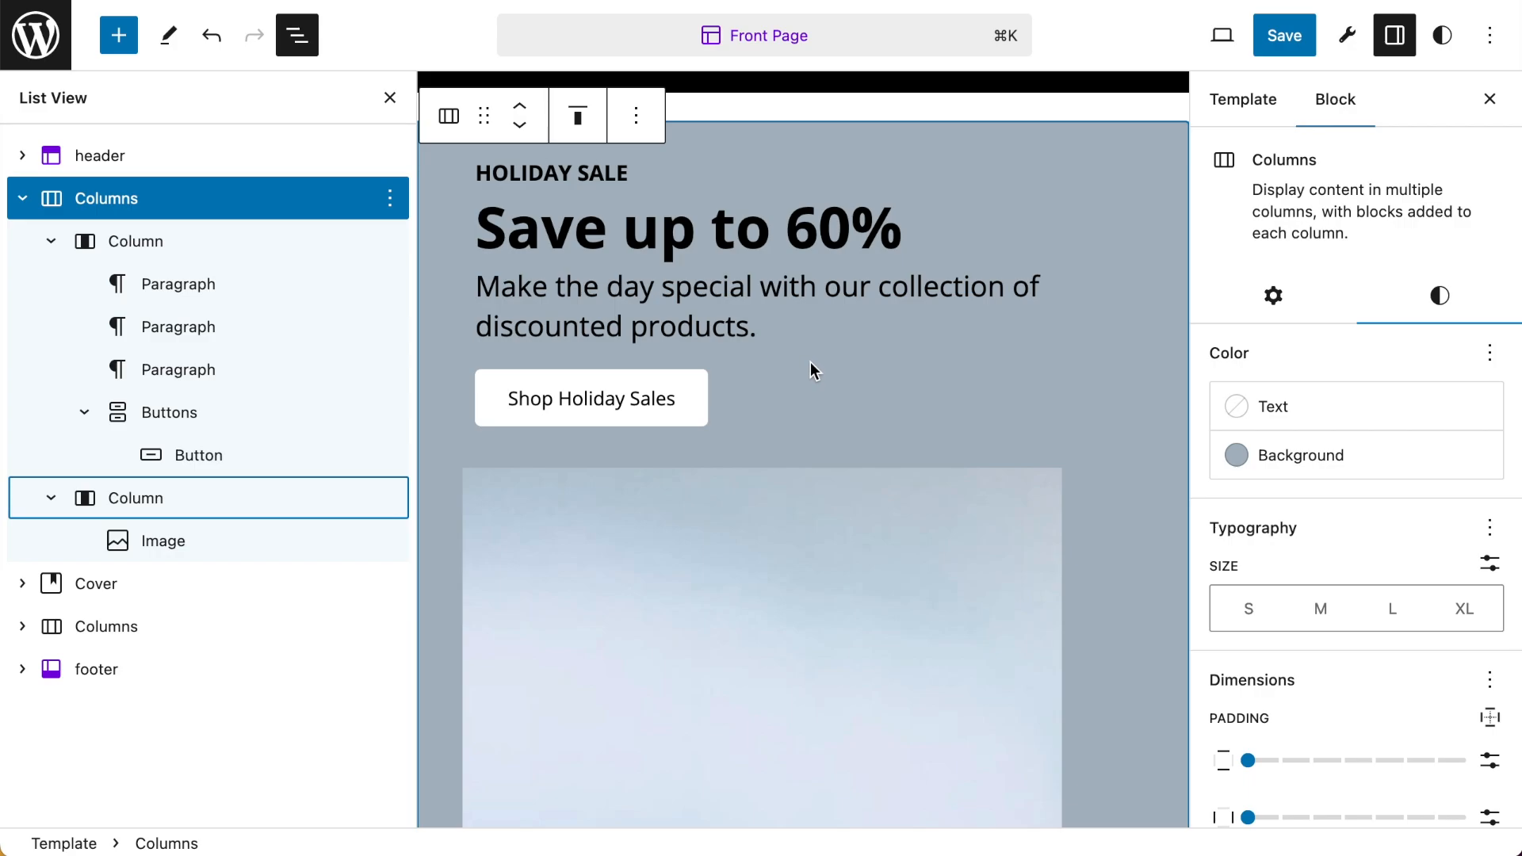
scroll(872, 420, up, 1)
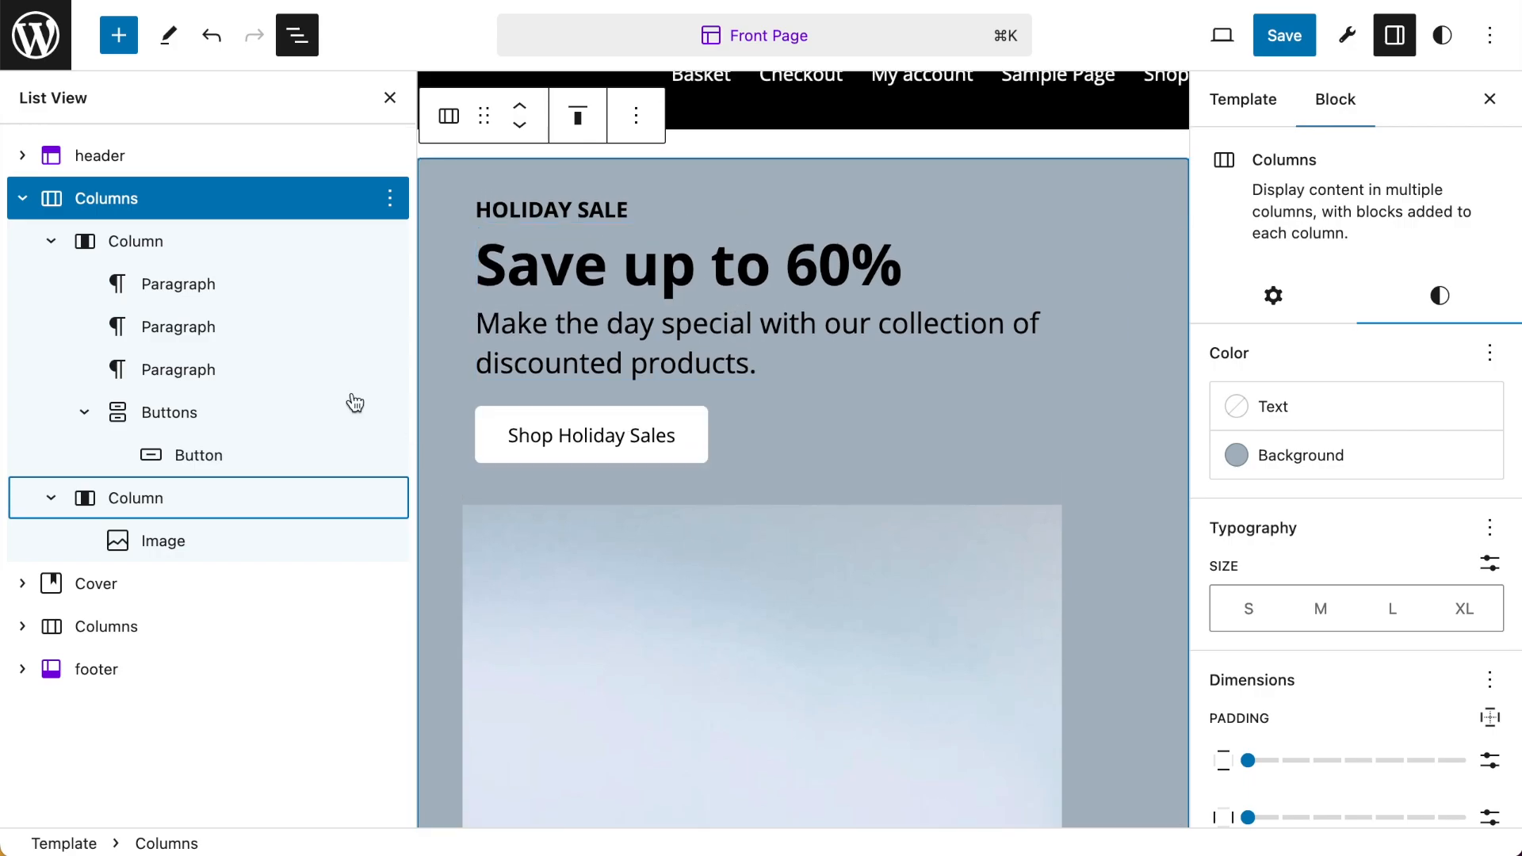
click(1492, 100)
click(391, 99)
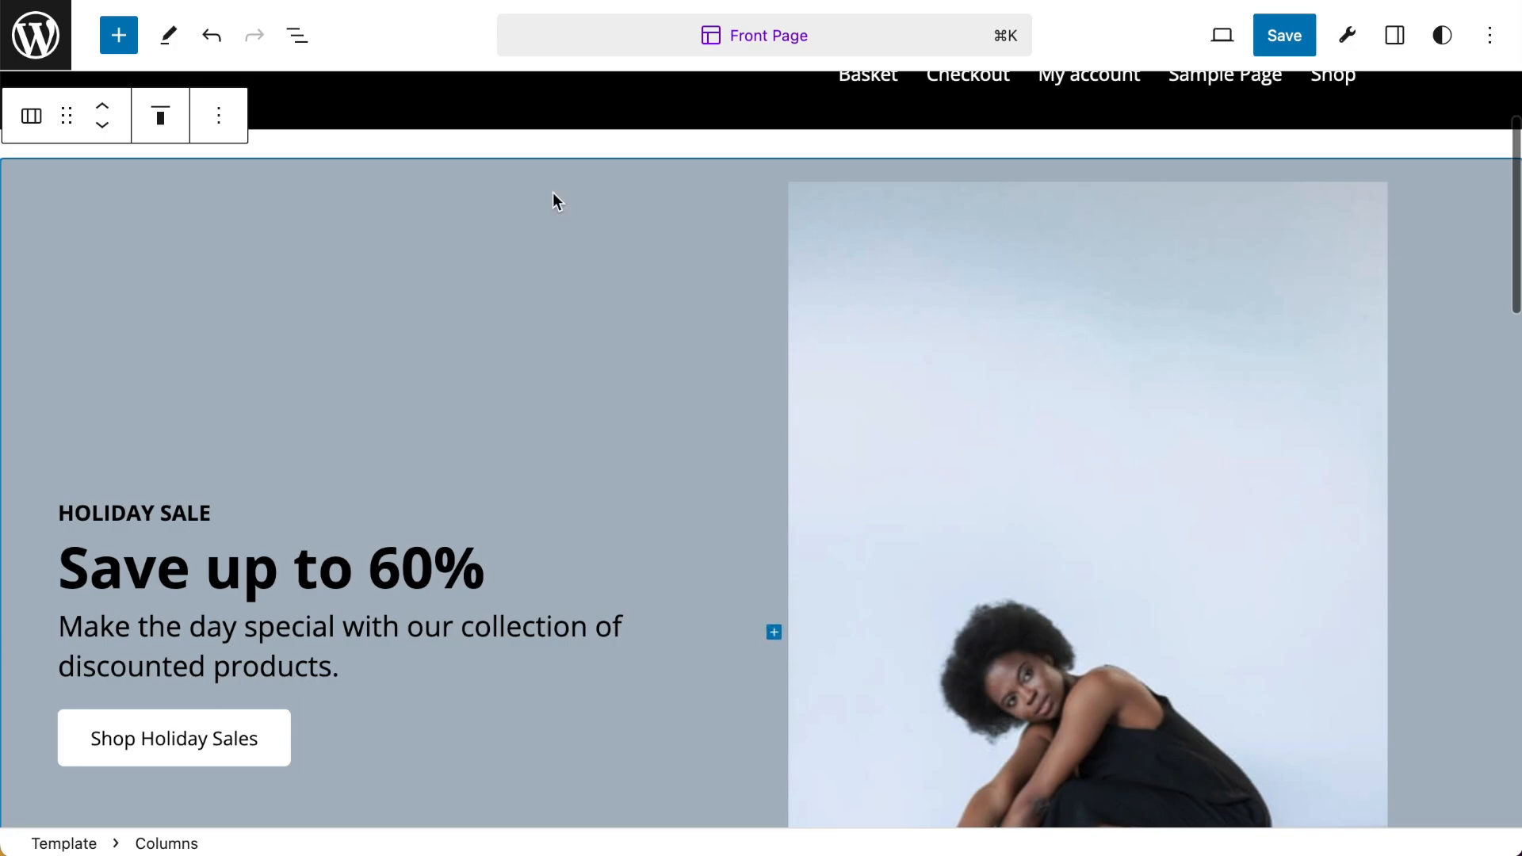
Reopen the List View and examine the banner's Columns block and its text column
click(309, 36)
click(22, 198)
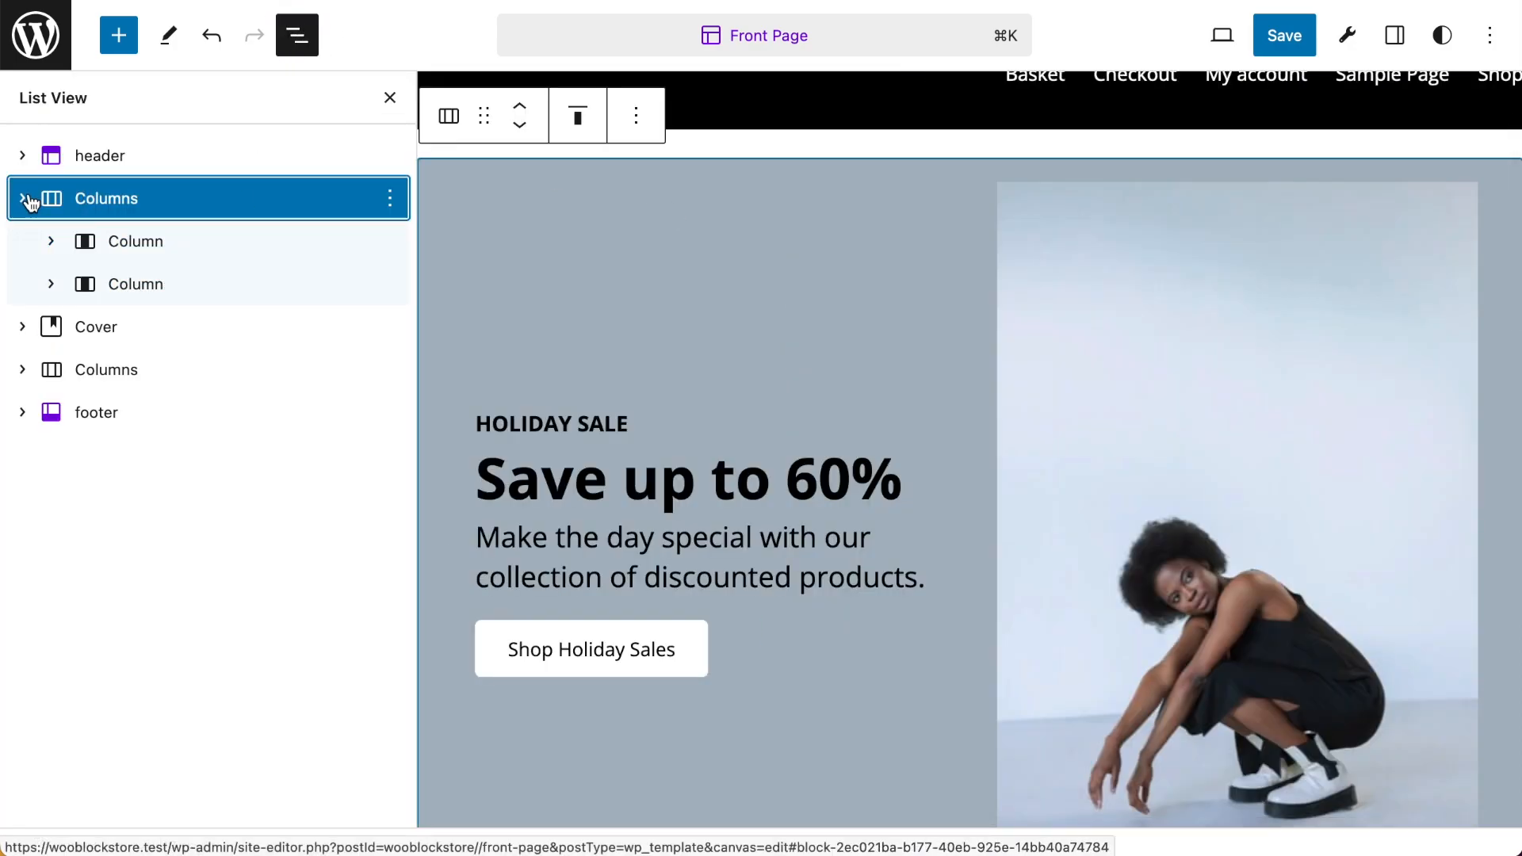
click(140, 241)
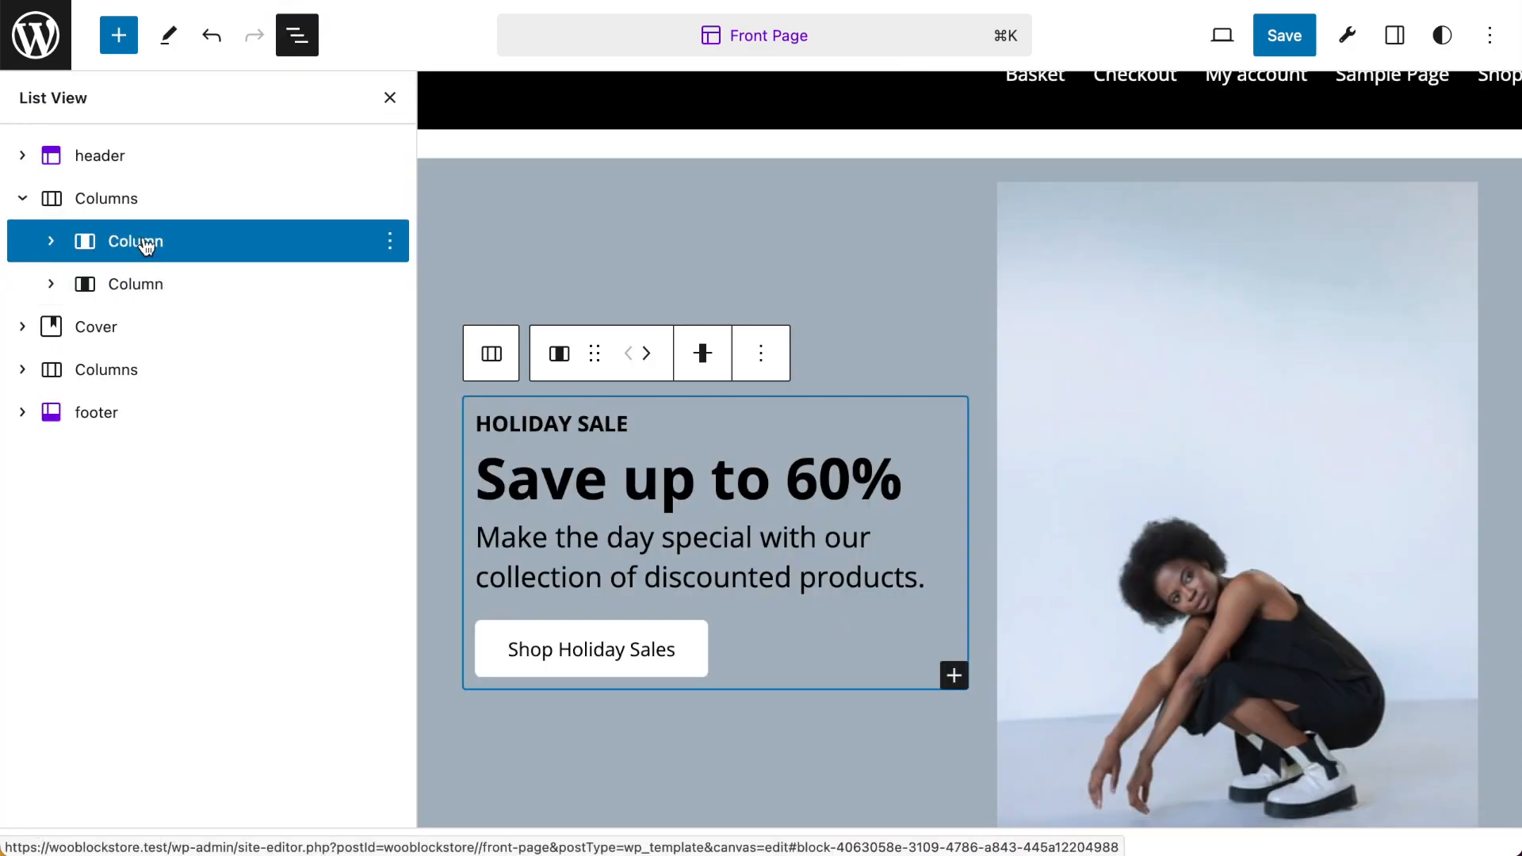
click(51, 241)
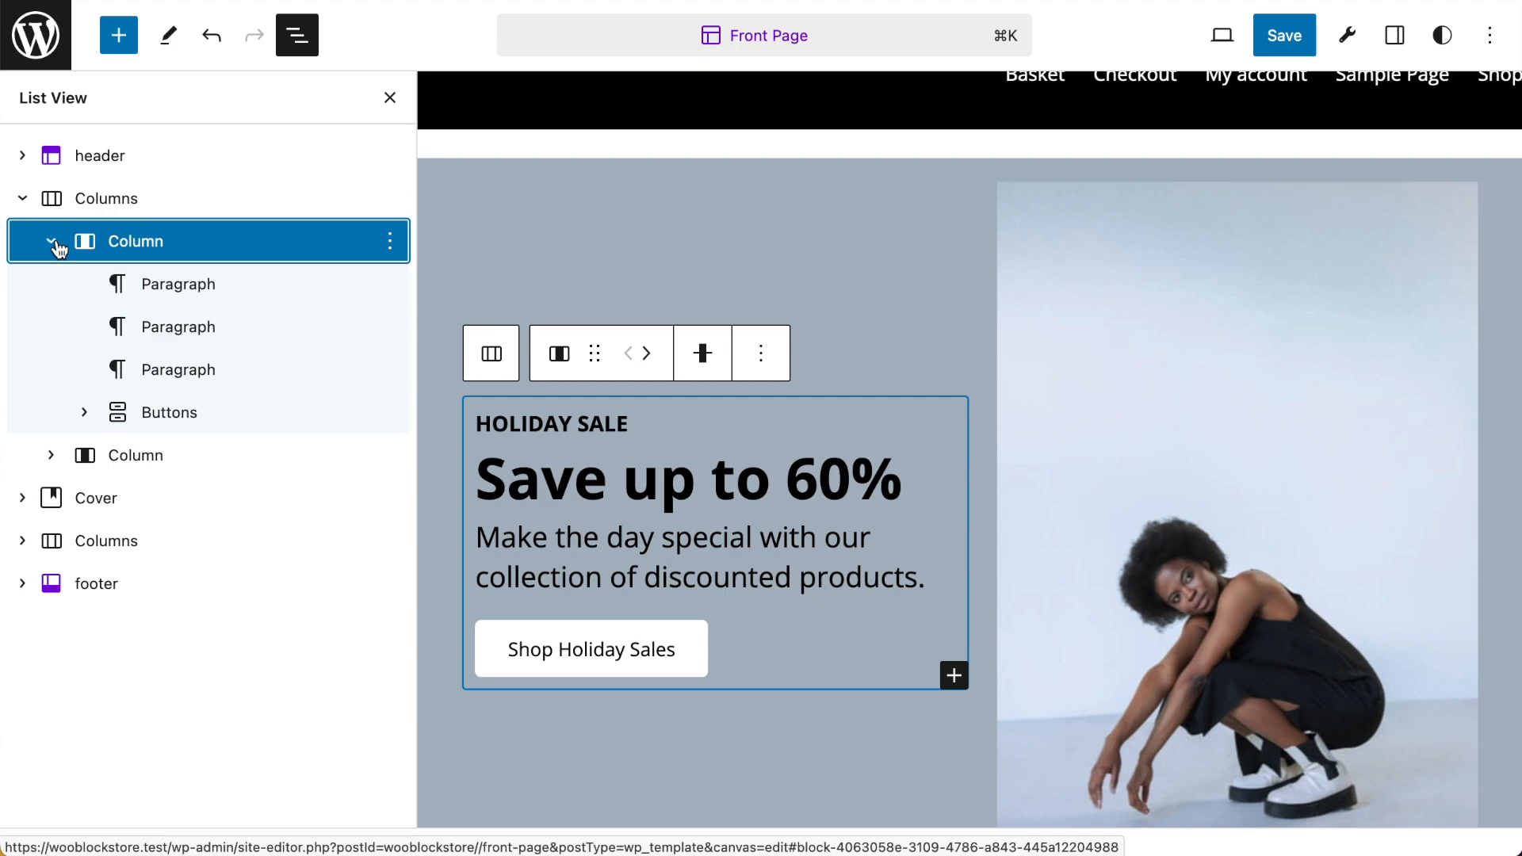
click(111, 206)
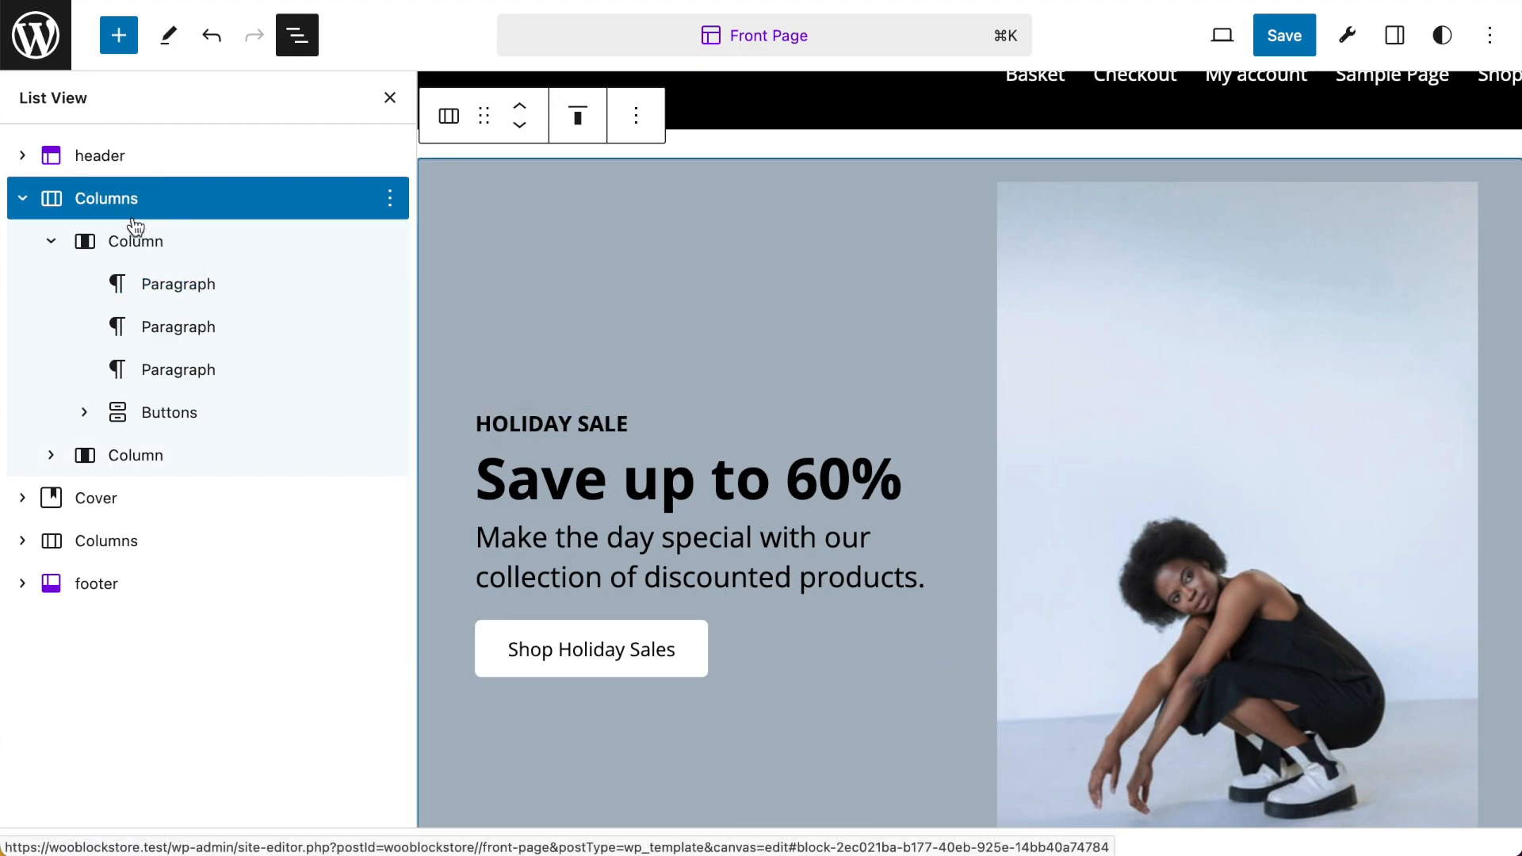
click(51, 241)
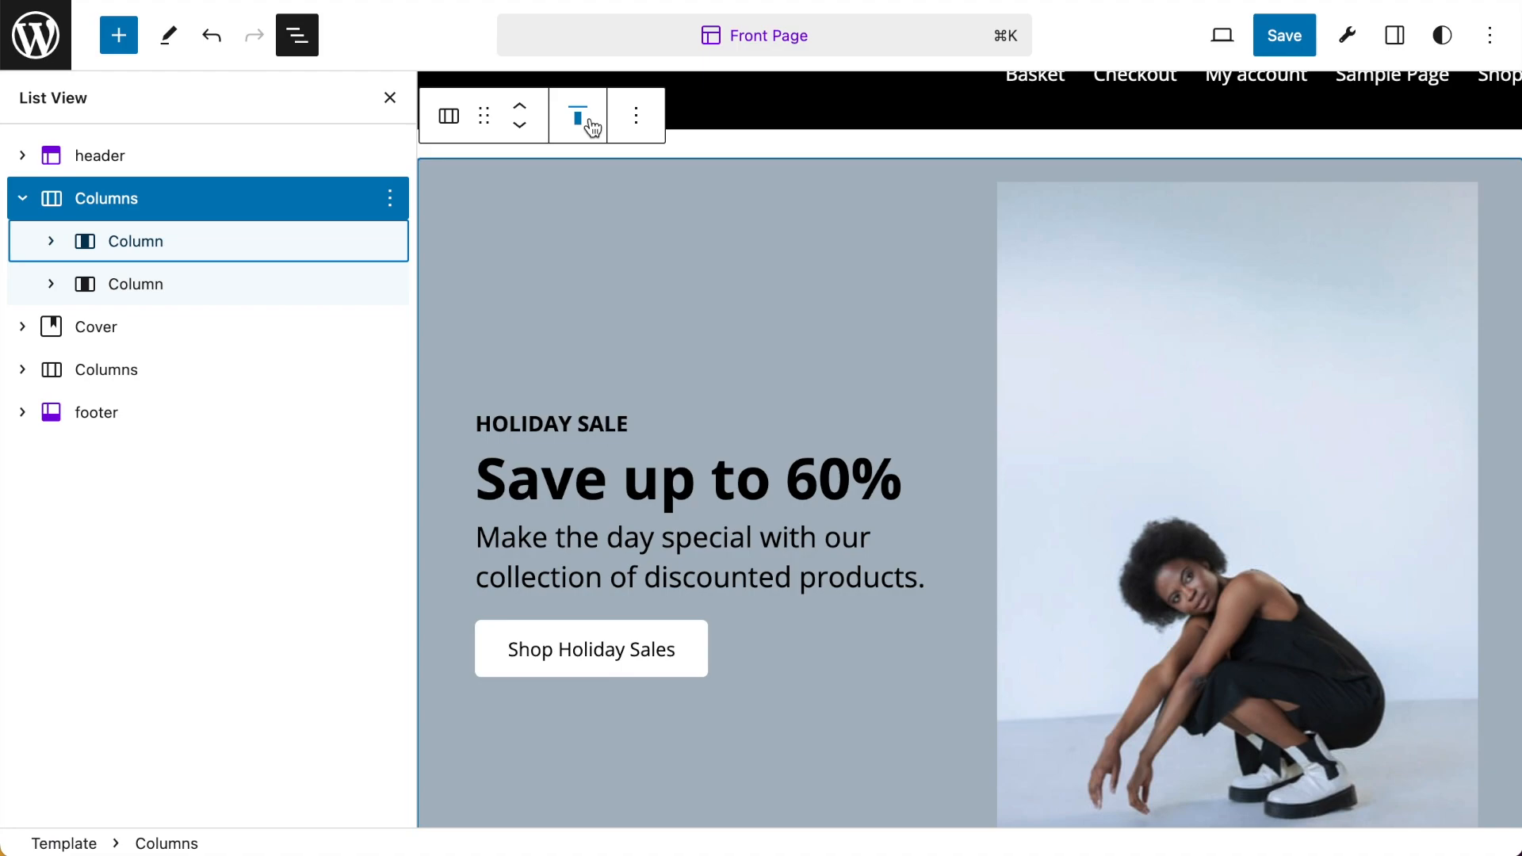
click(49, 241)
click(152, 246)
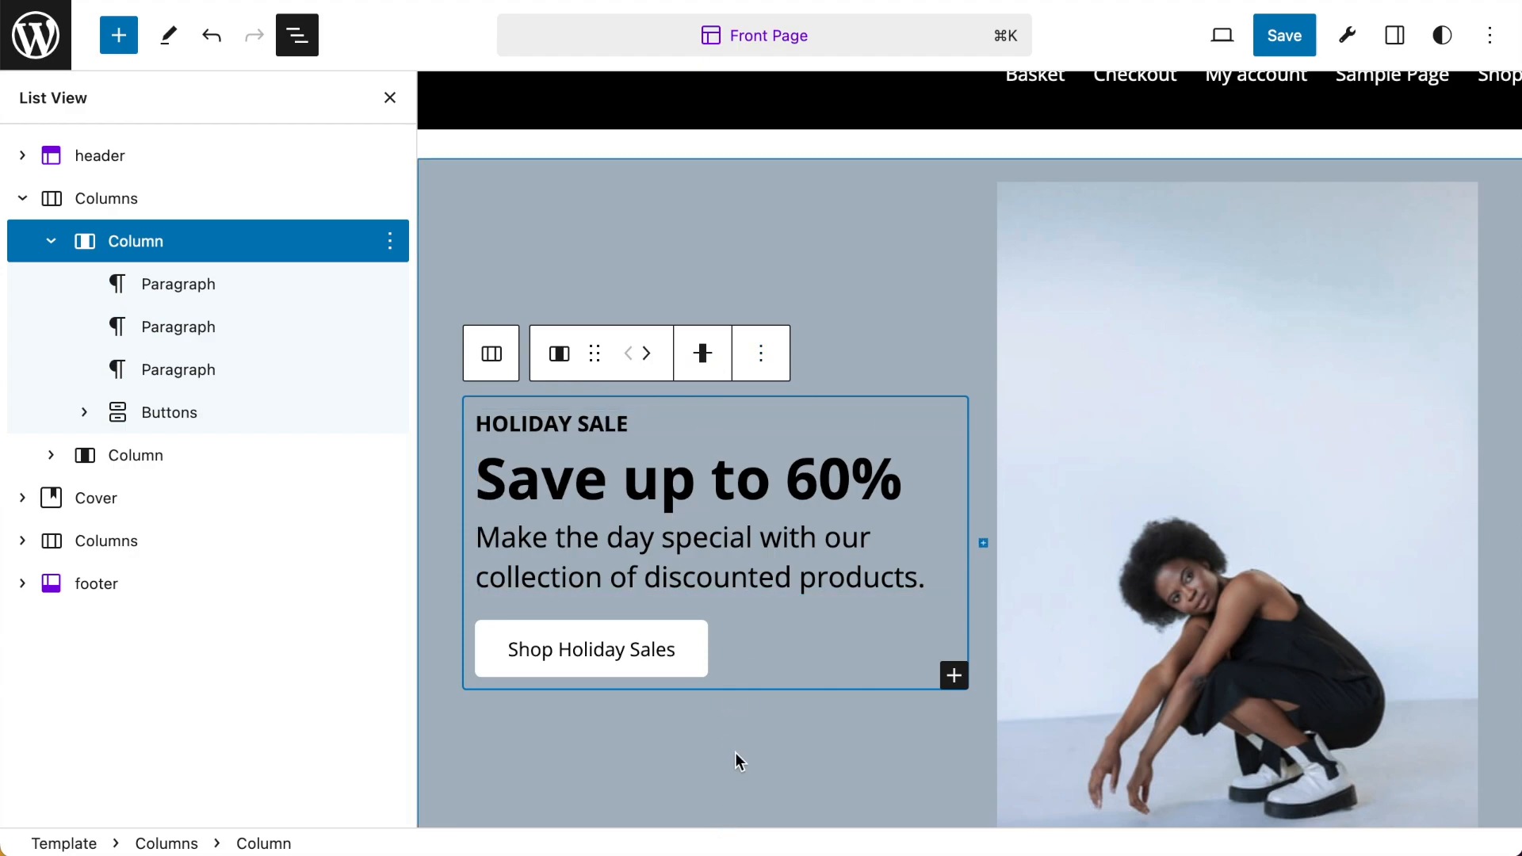
Examine the three paragraphs and the Buttons block in the banner's text column, plus the image in its second column
scroll(740, 761, down, 3)
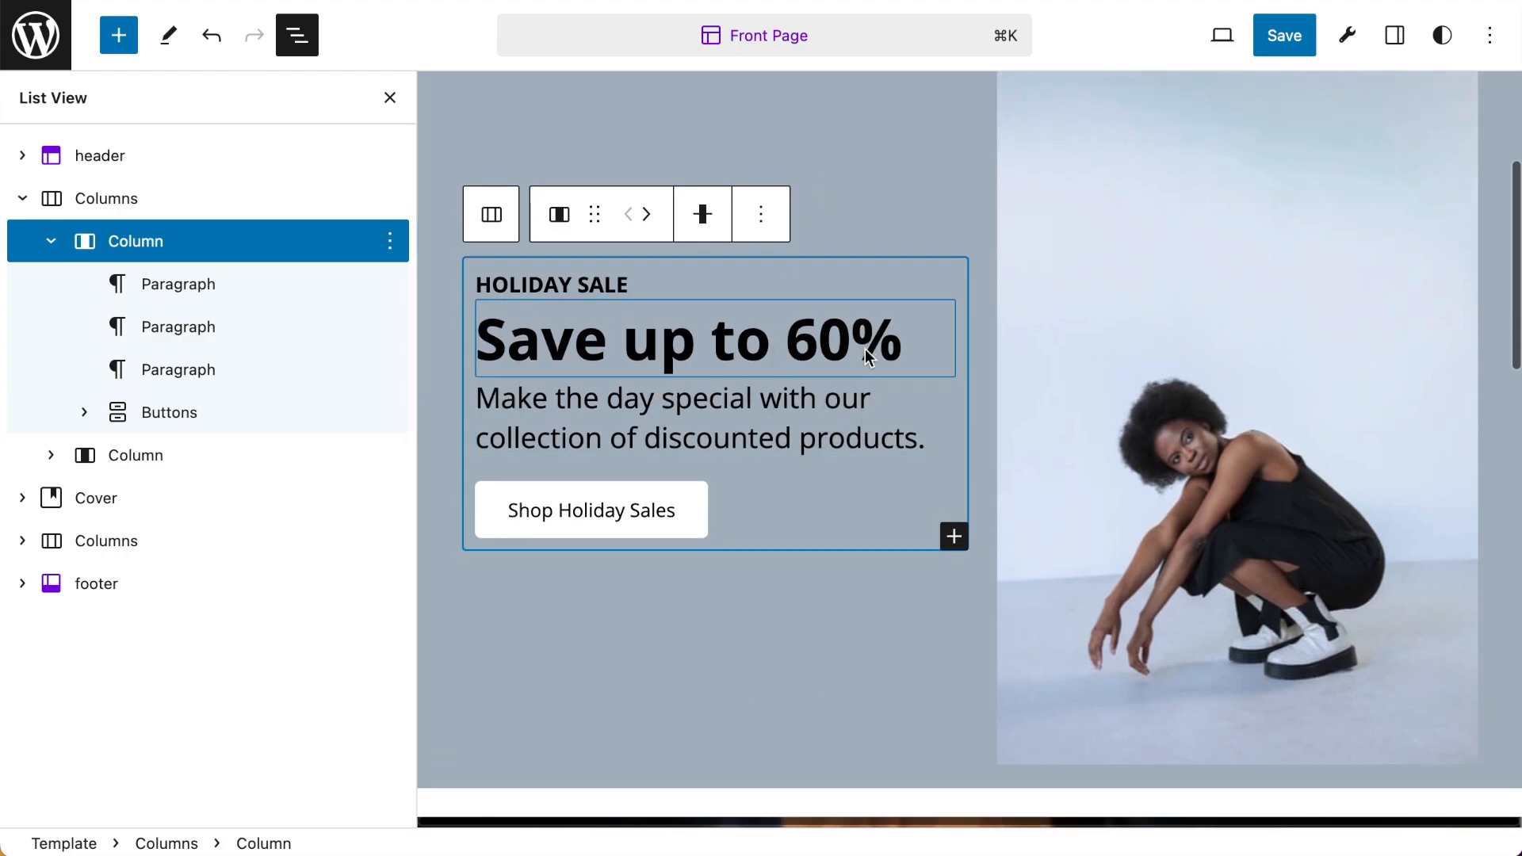
click(201, 289)
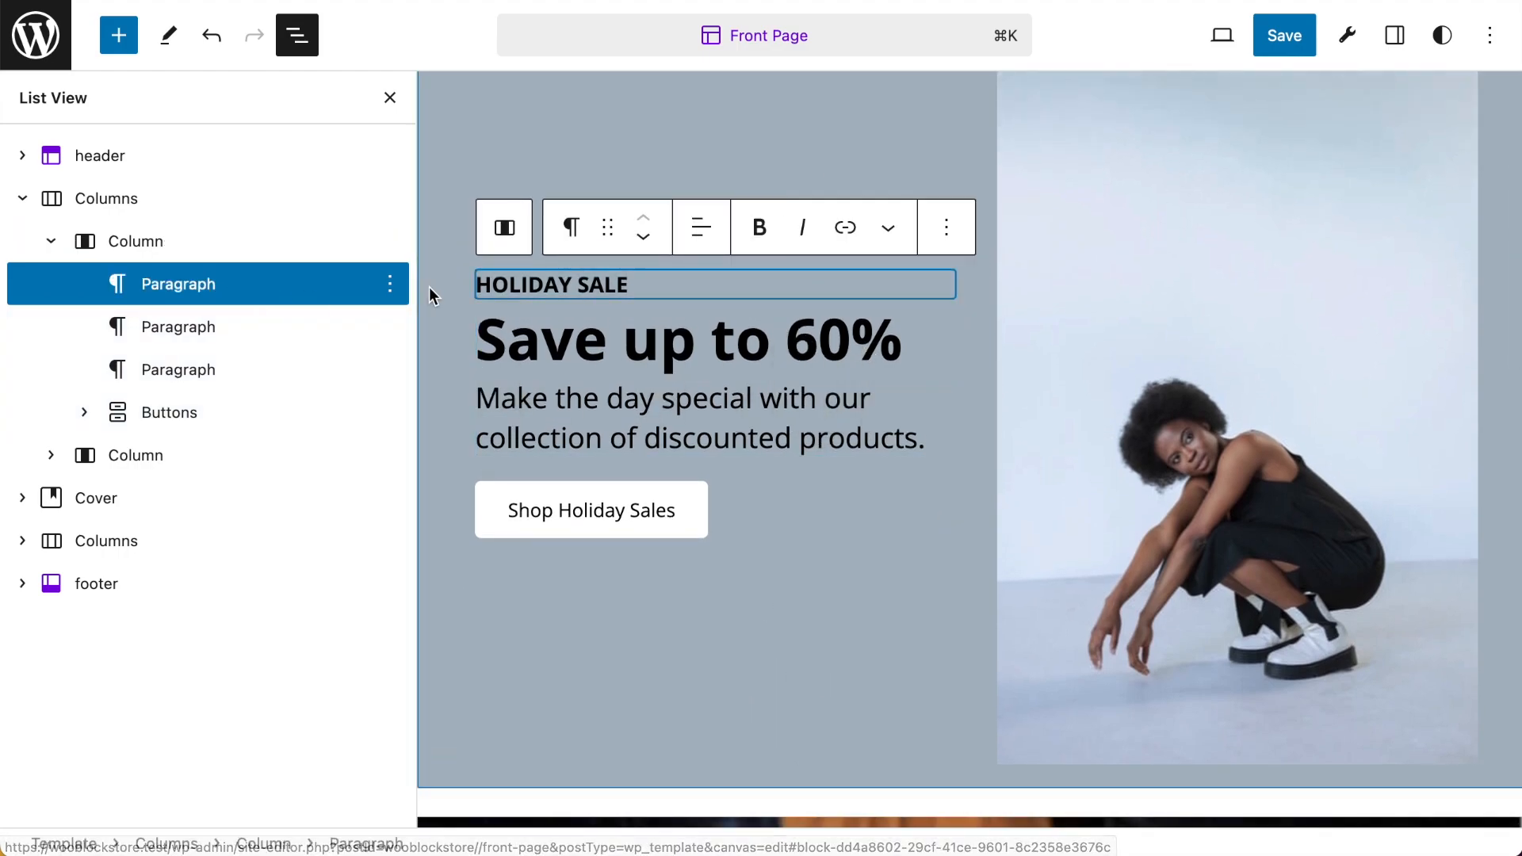
click(180, 328)
click(187, 379)
click(170, 413)
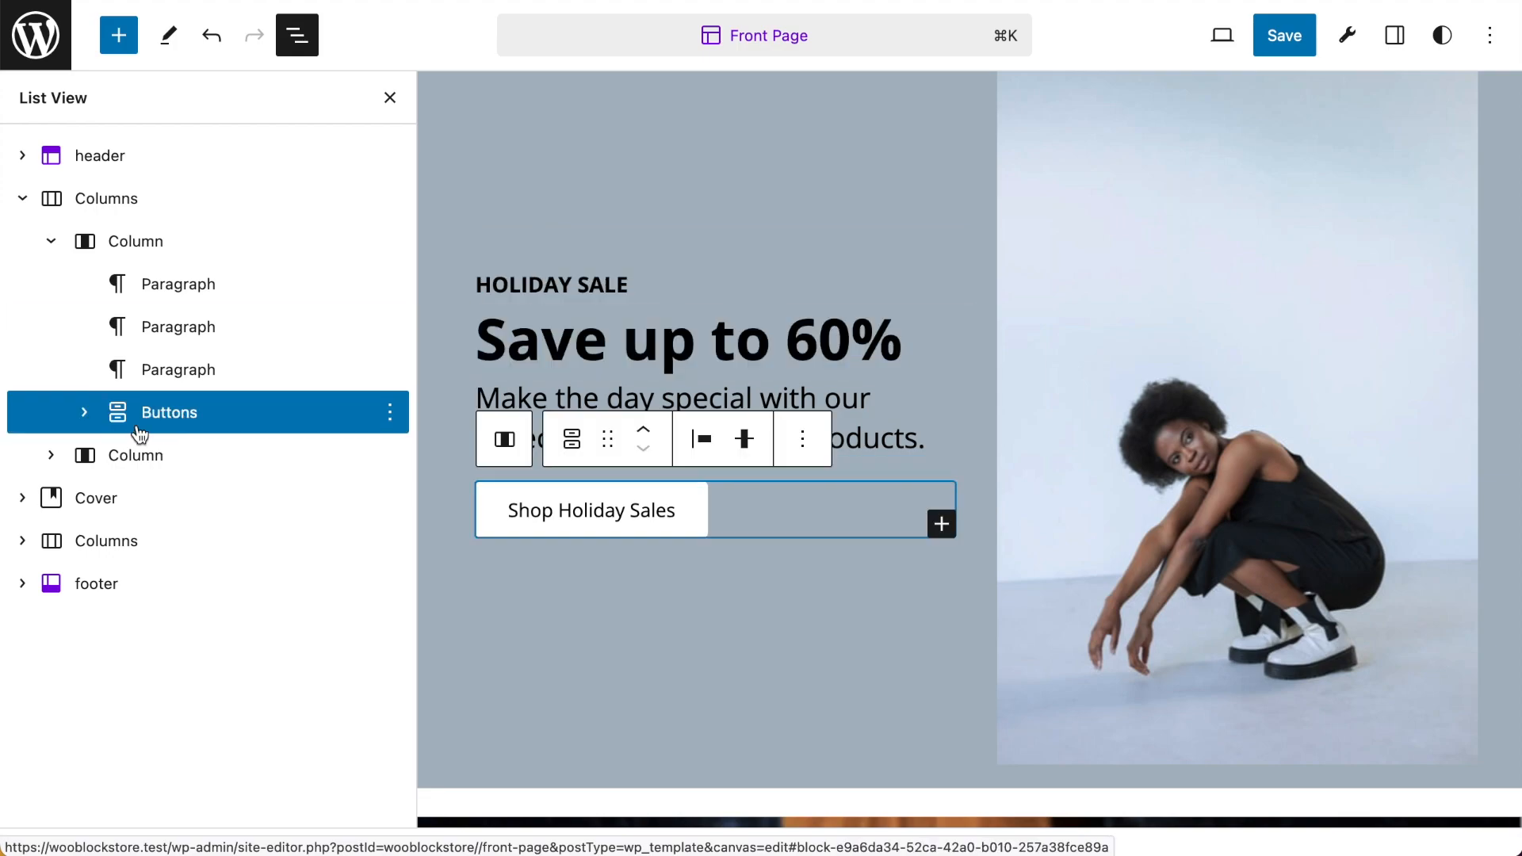
click(51, 455)
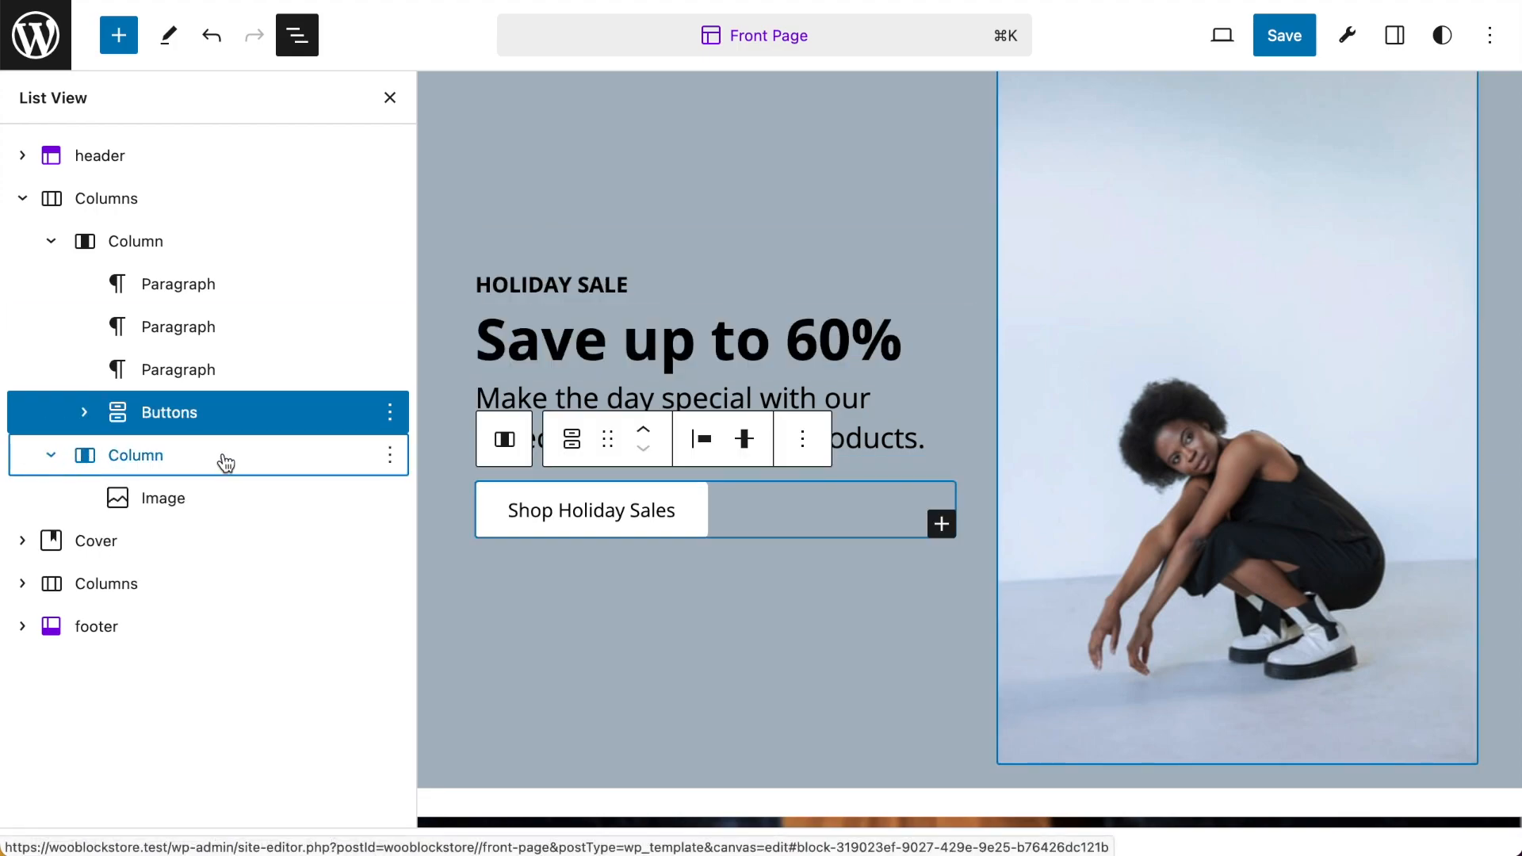
click(151, 463)
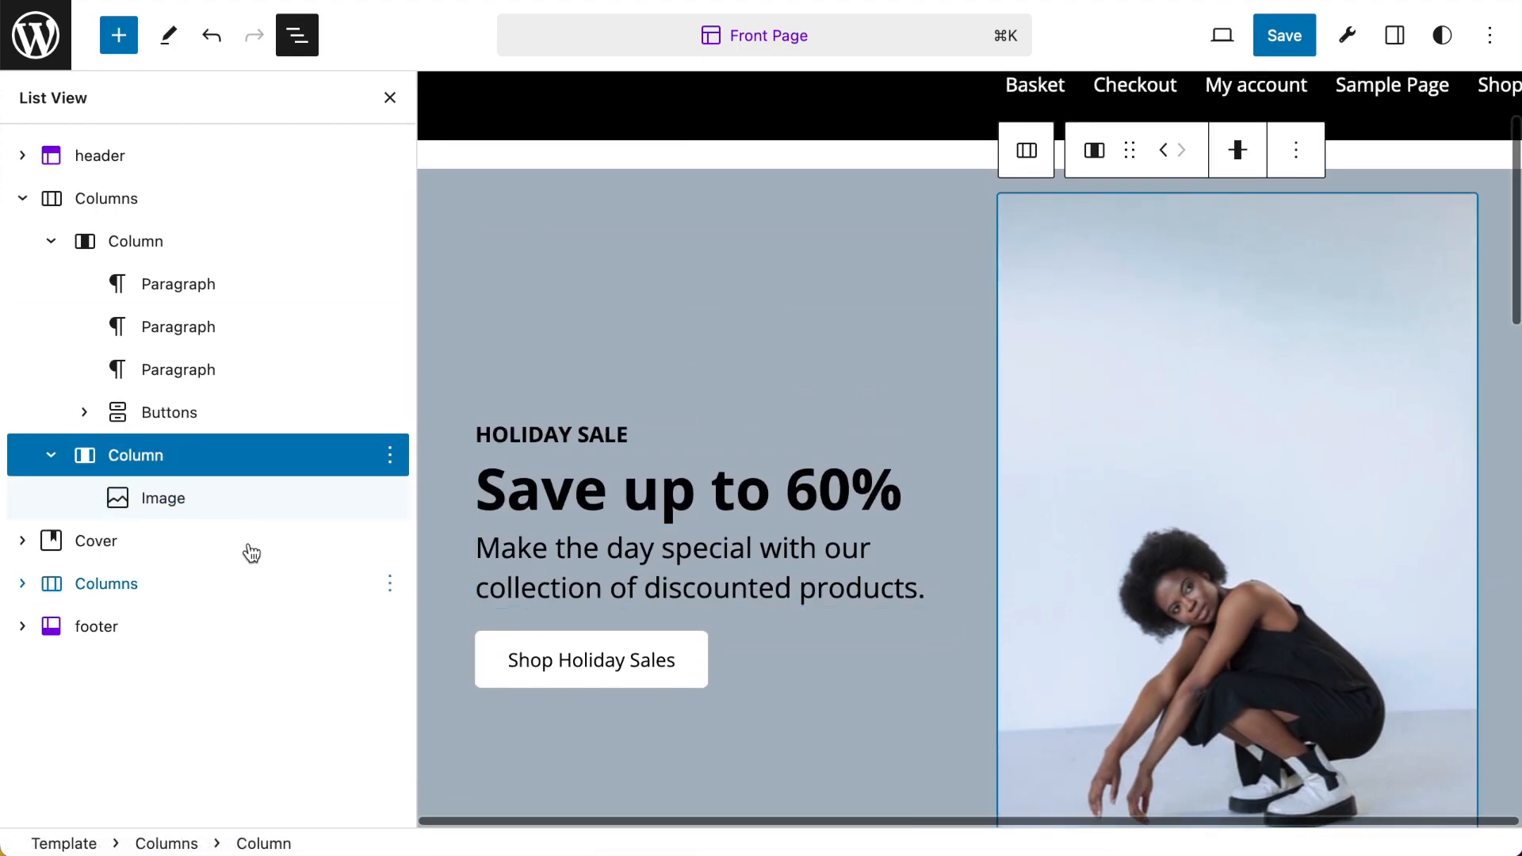
click(178, 501)
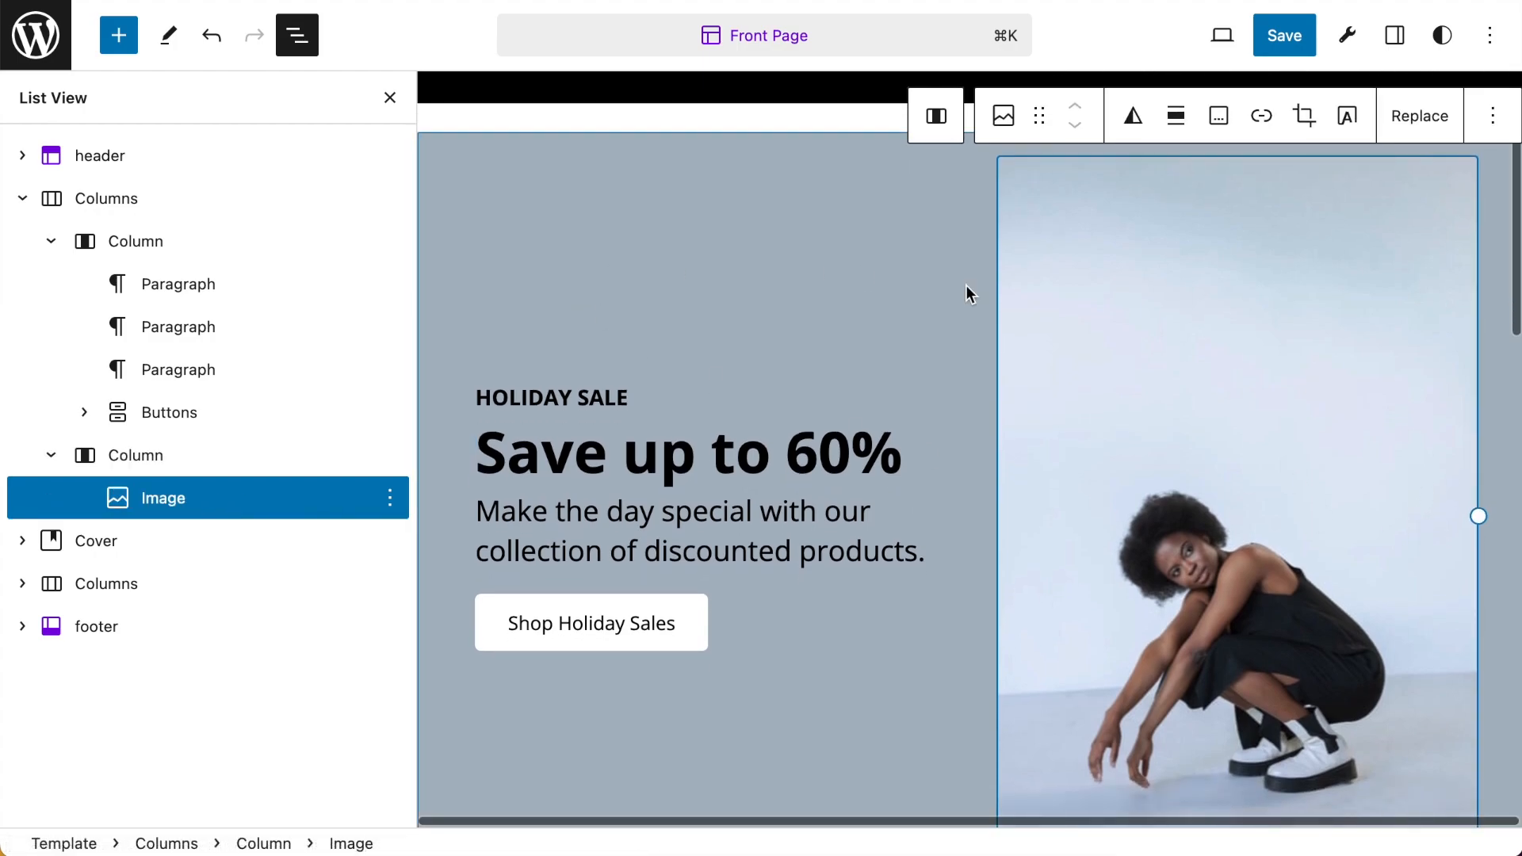
Collapse the banner's Columns block, expand the "100% natural denim" Cover block and examine its contents and layout
click(22, 198)
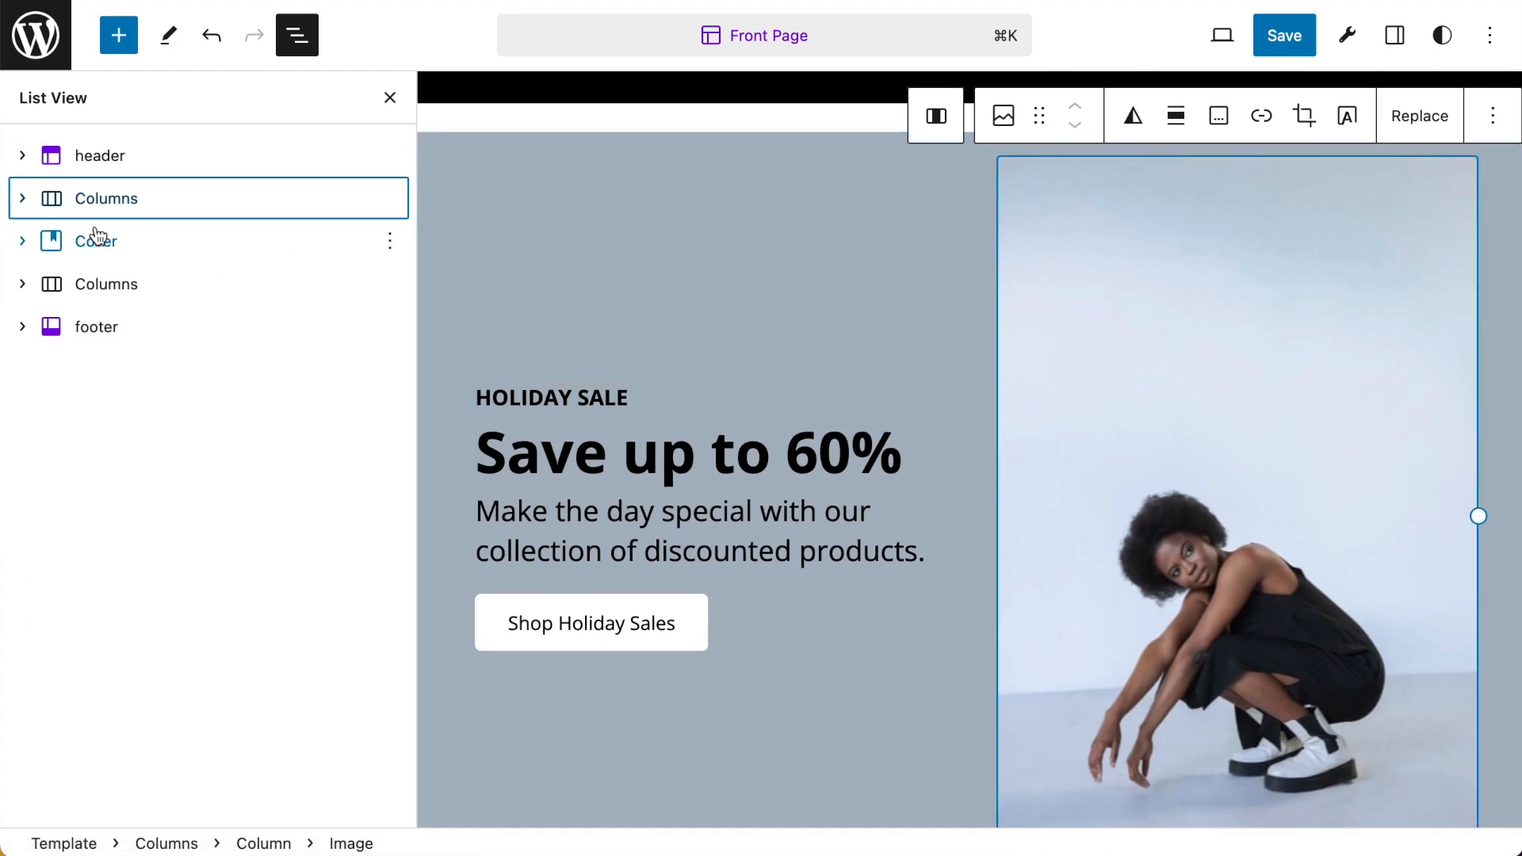
click(22, 241)
scroll(1020, 460, down, 3)
scroll(1020, 455, down, 7)
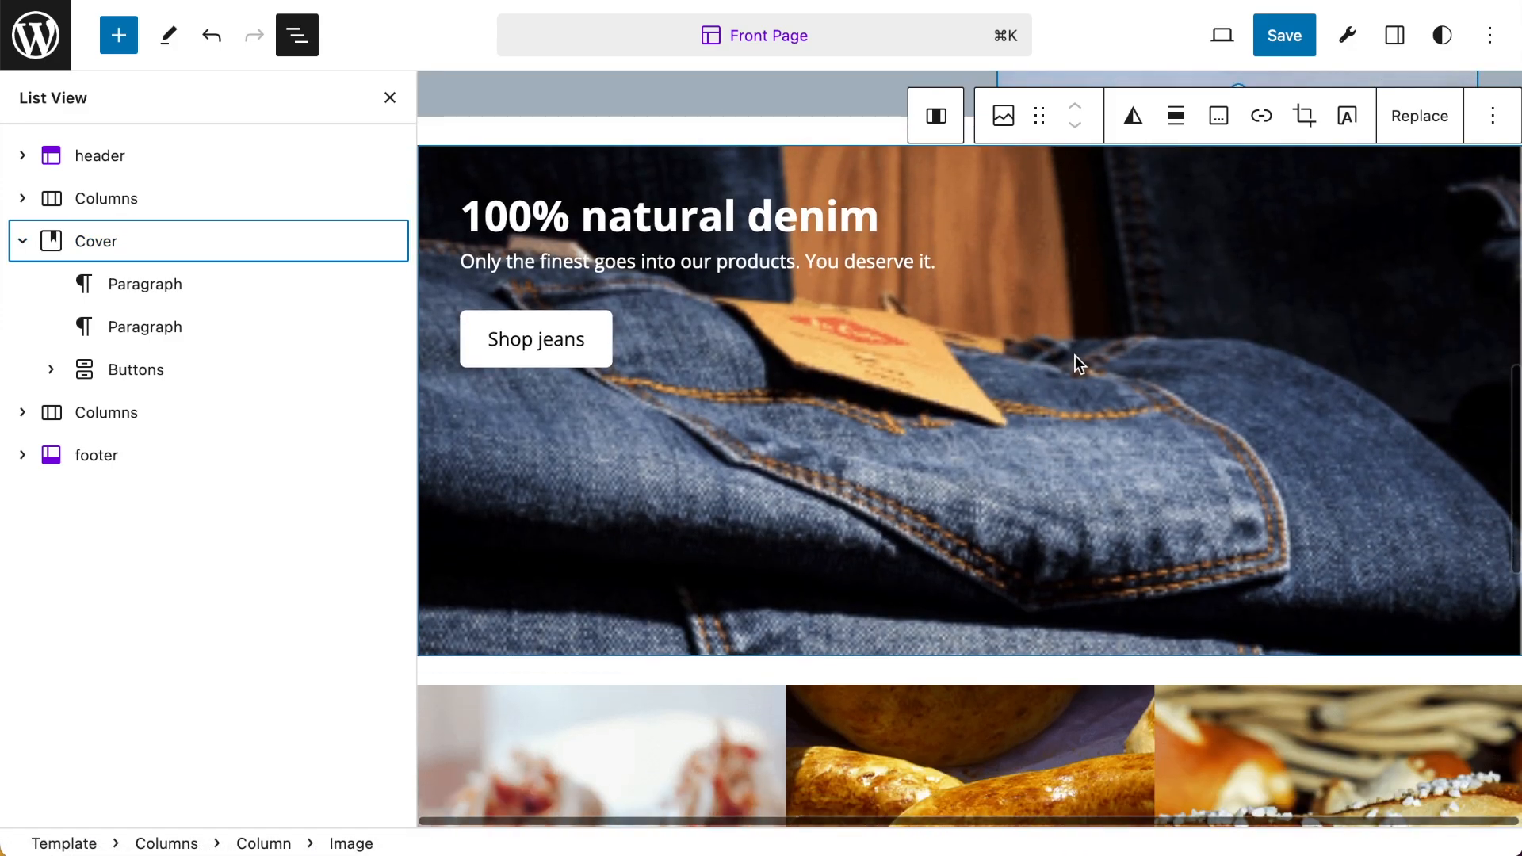
click(170, 287)
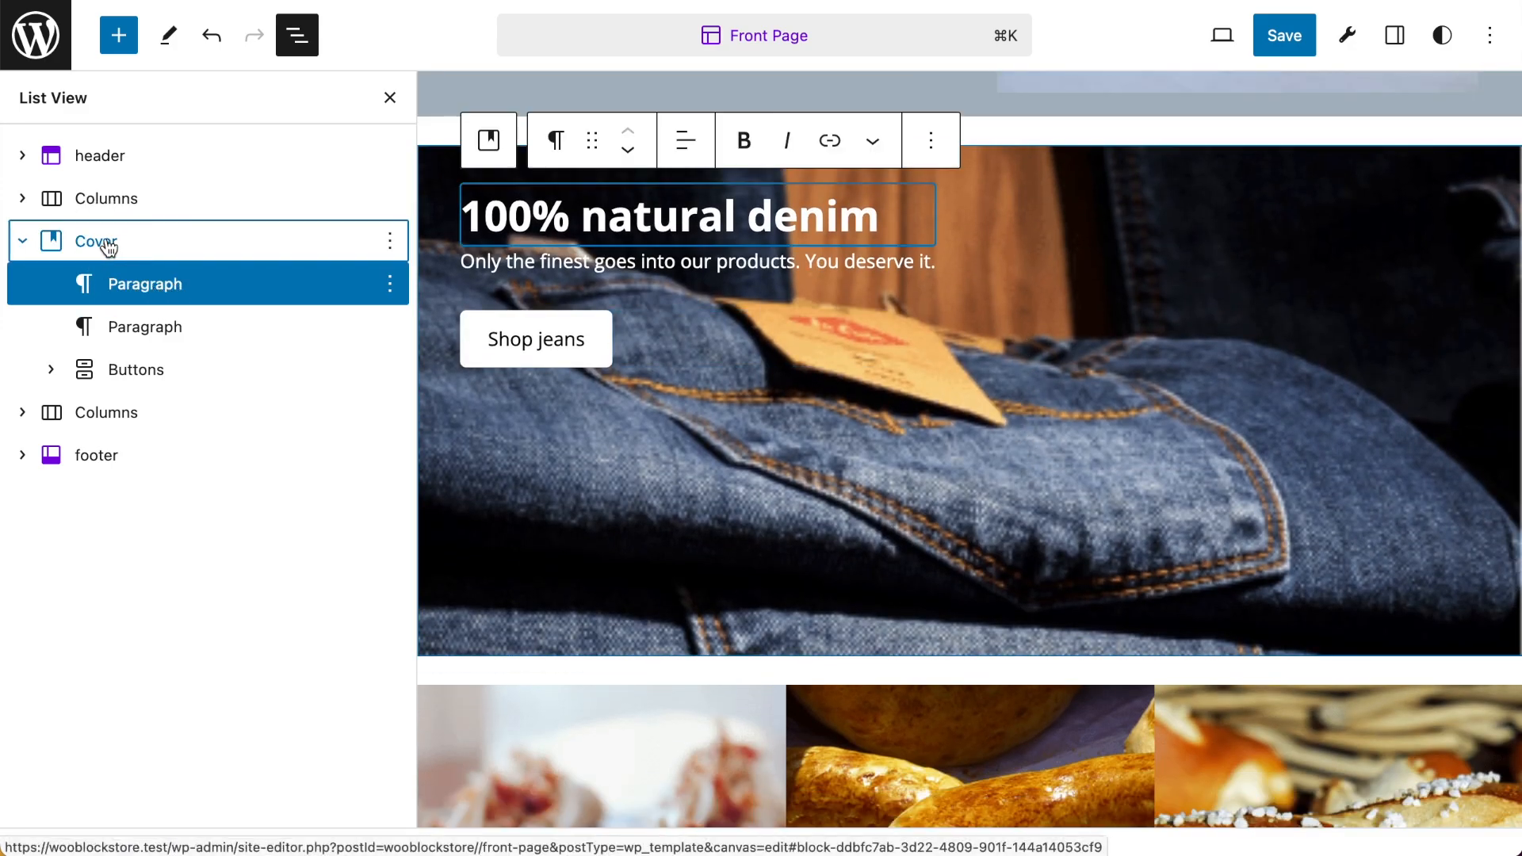
click(108, 248)
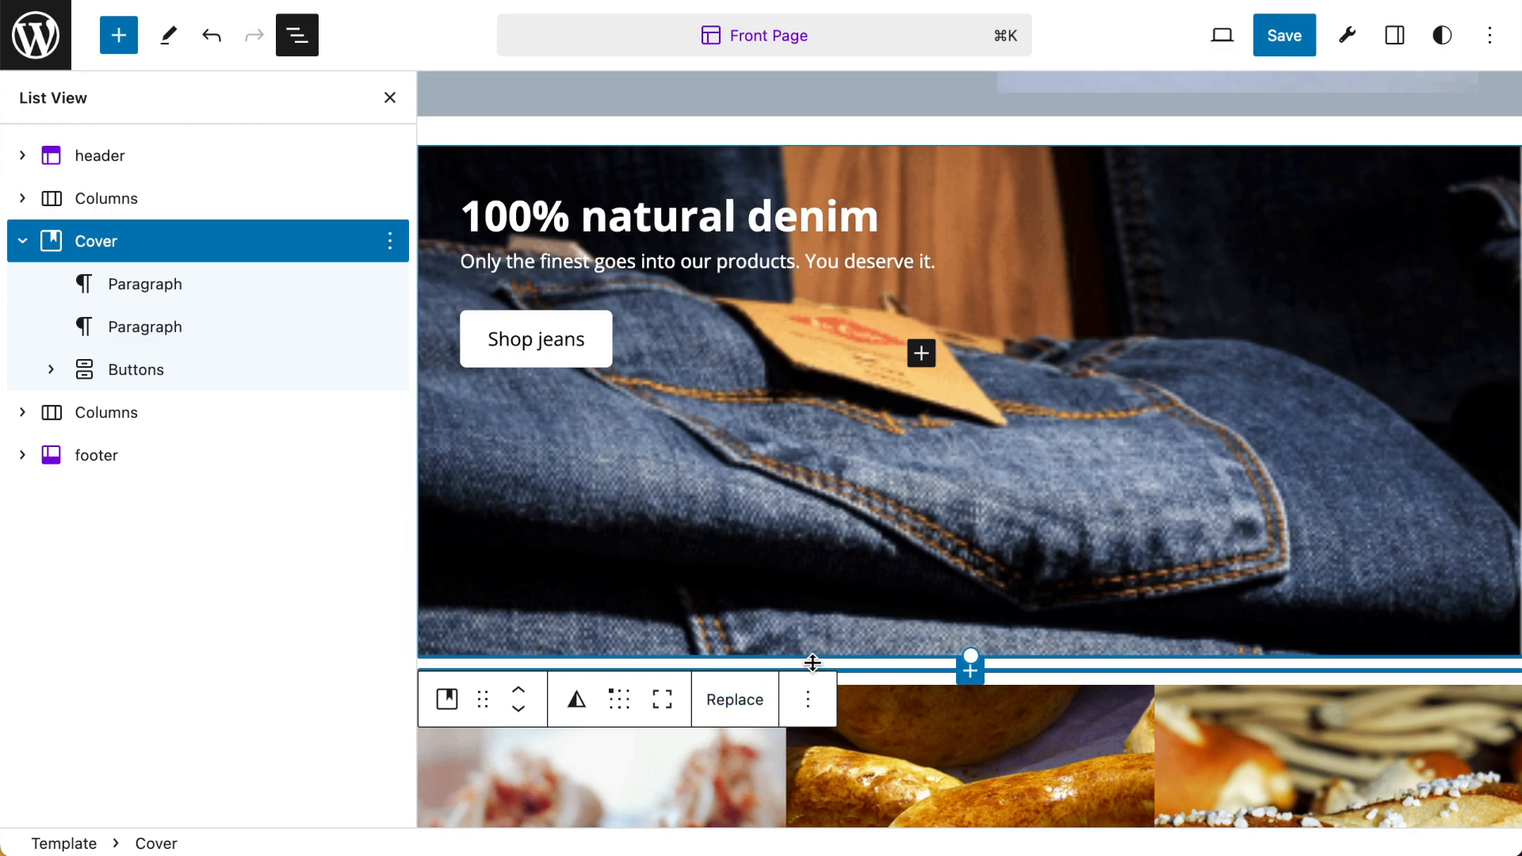
scroll(969, 537, up, 4)
scroll(969, 538, down, 2)
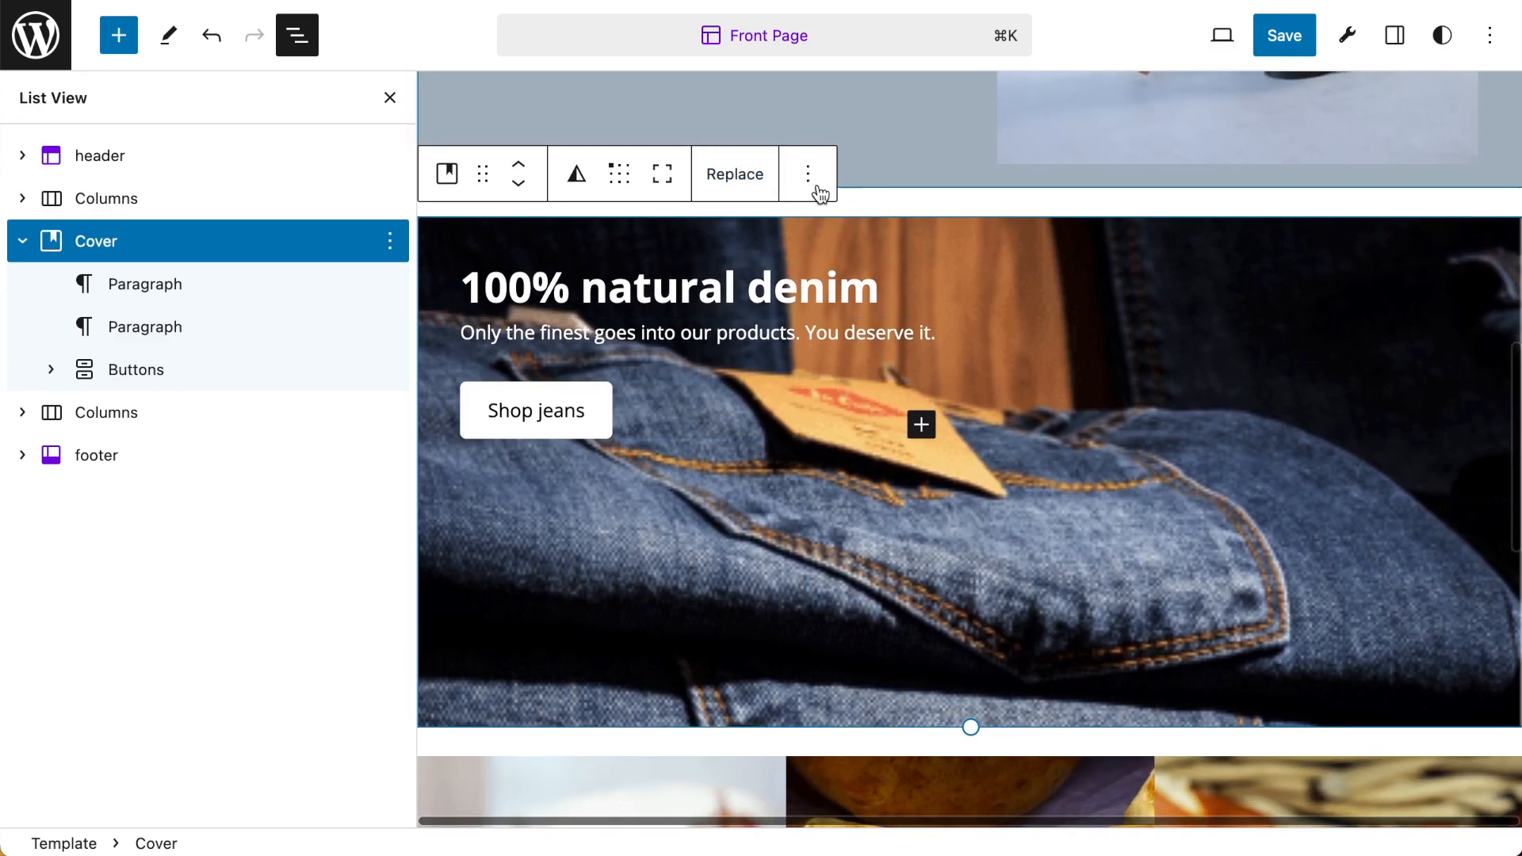
scroll(1170, 507, down, 2)
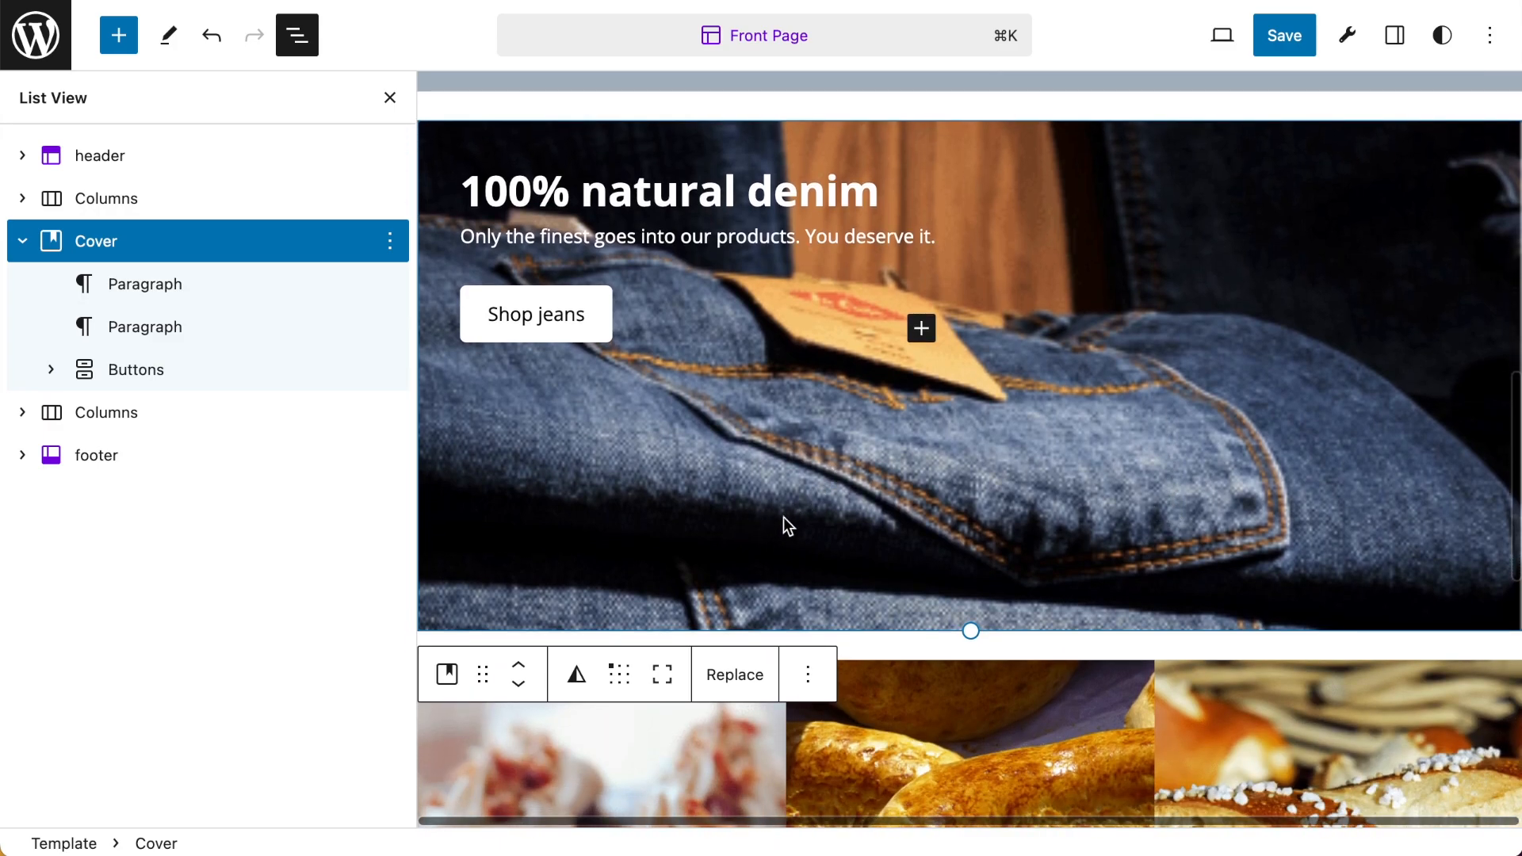
scroll(1201, 510, up, 1)
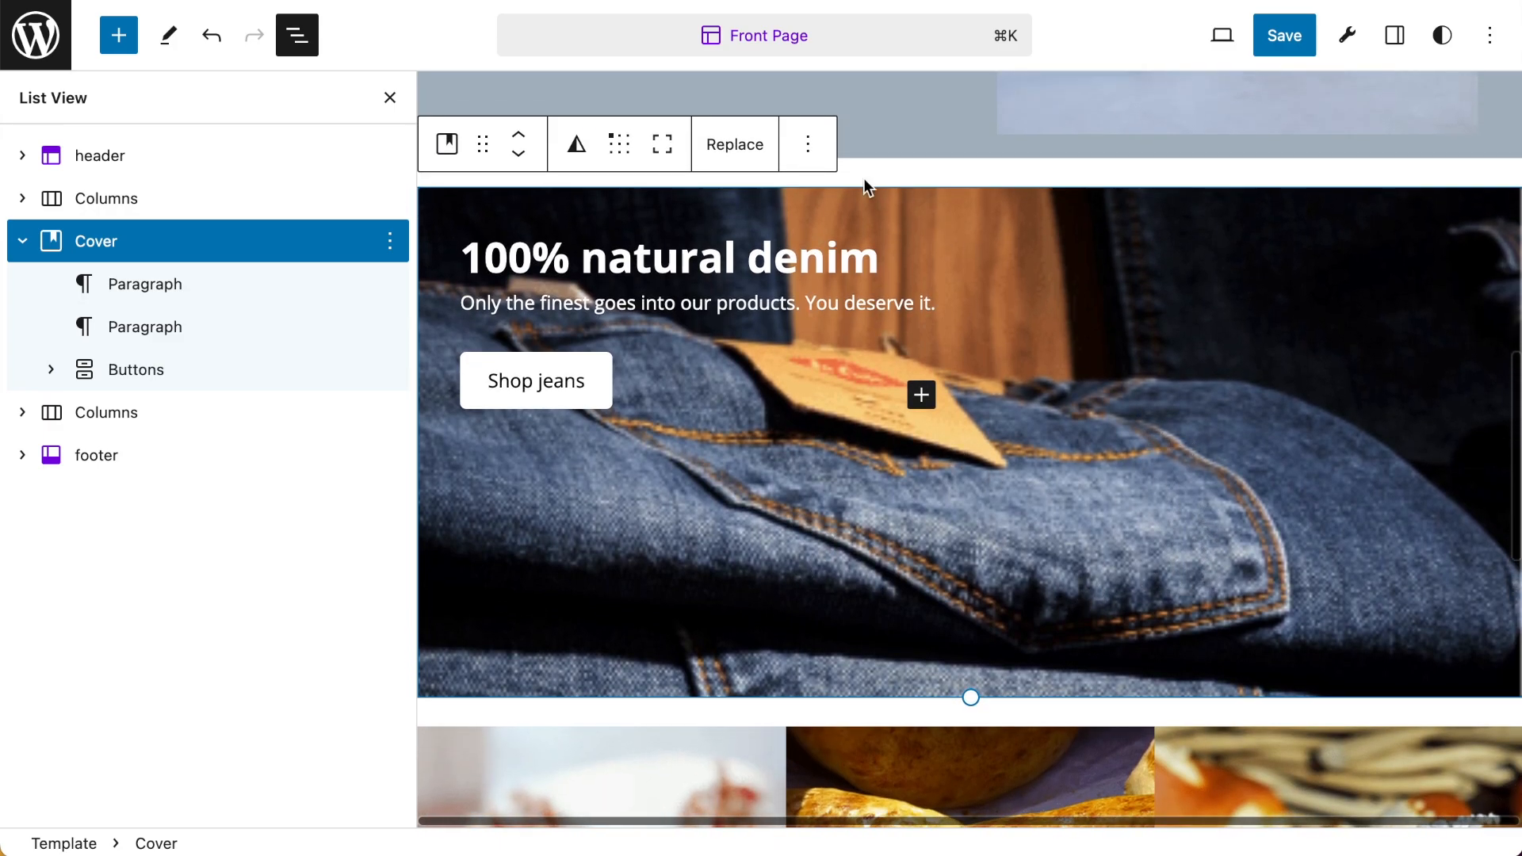
scroll(1267, 418, down, 1)
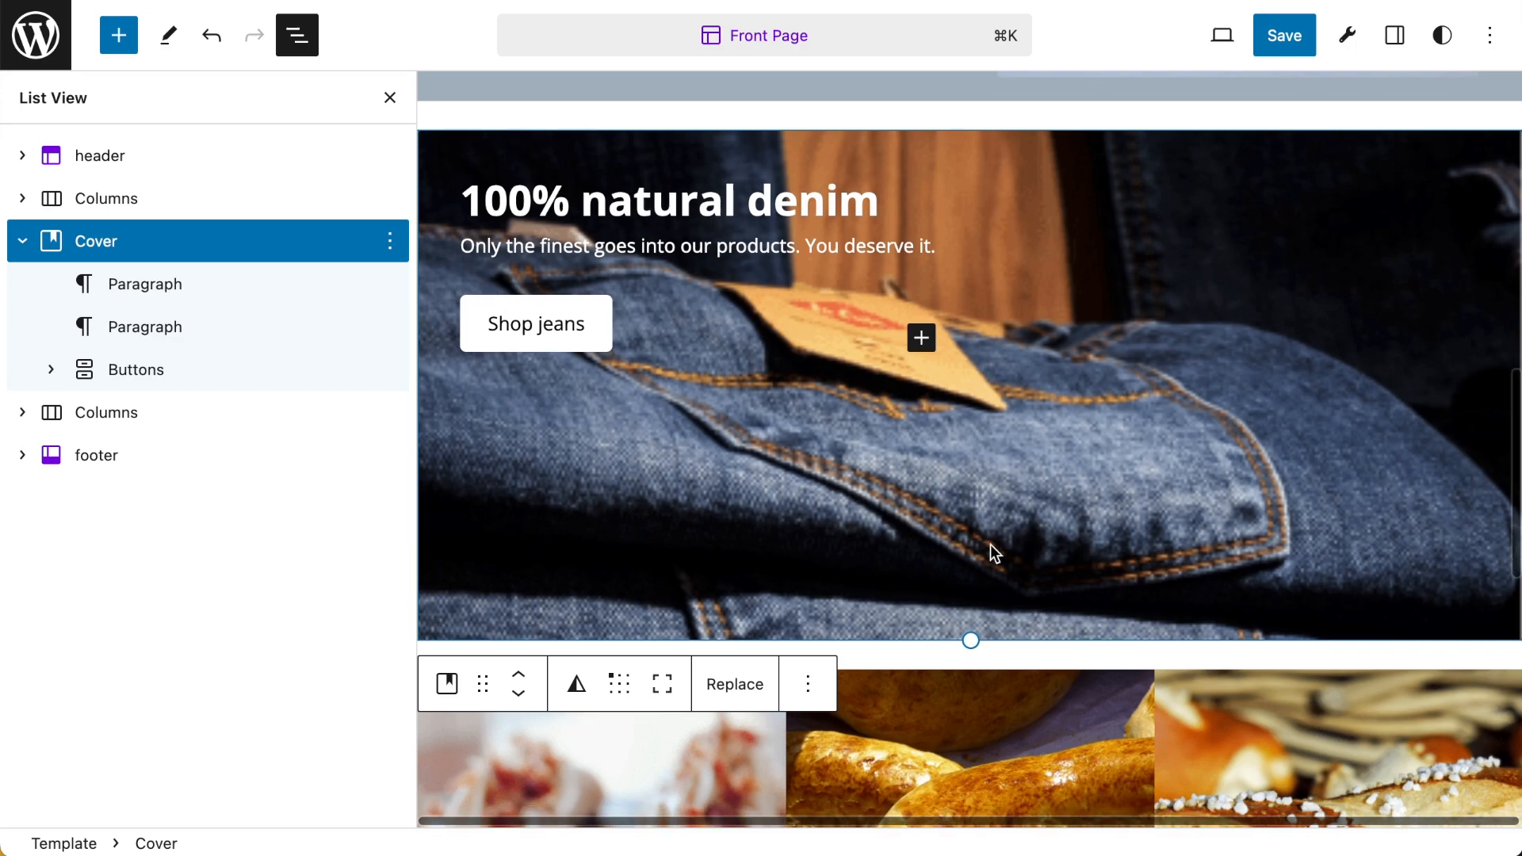
scroll(1236, 444, up, 1)
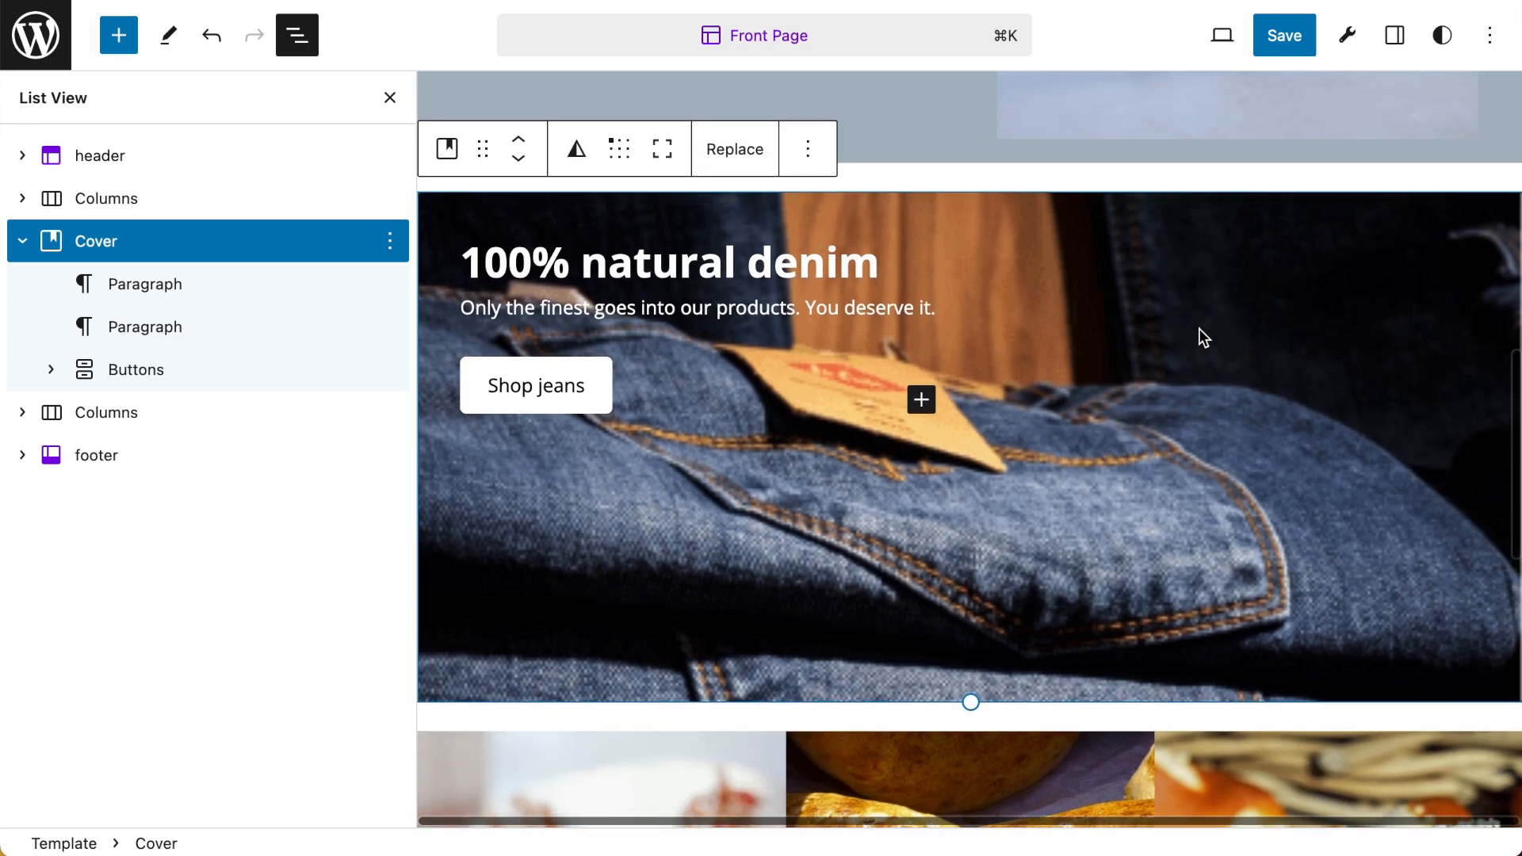
Replace the Cover block's jeans photo with the media library photo of hands adjusting a cream shirt's cuff
click(757, 159)
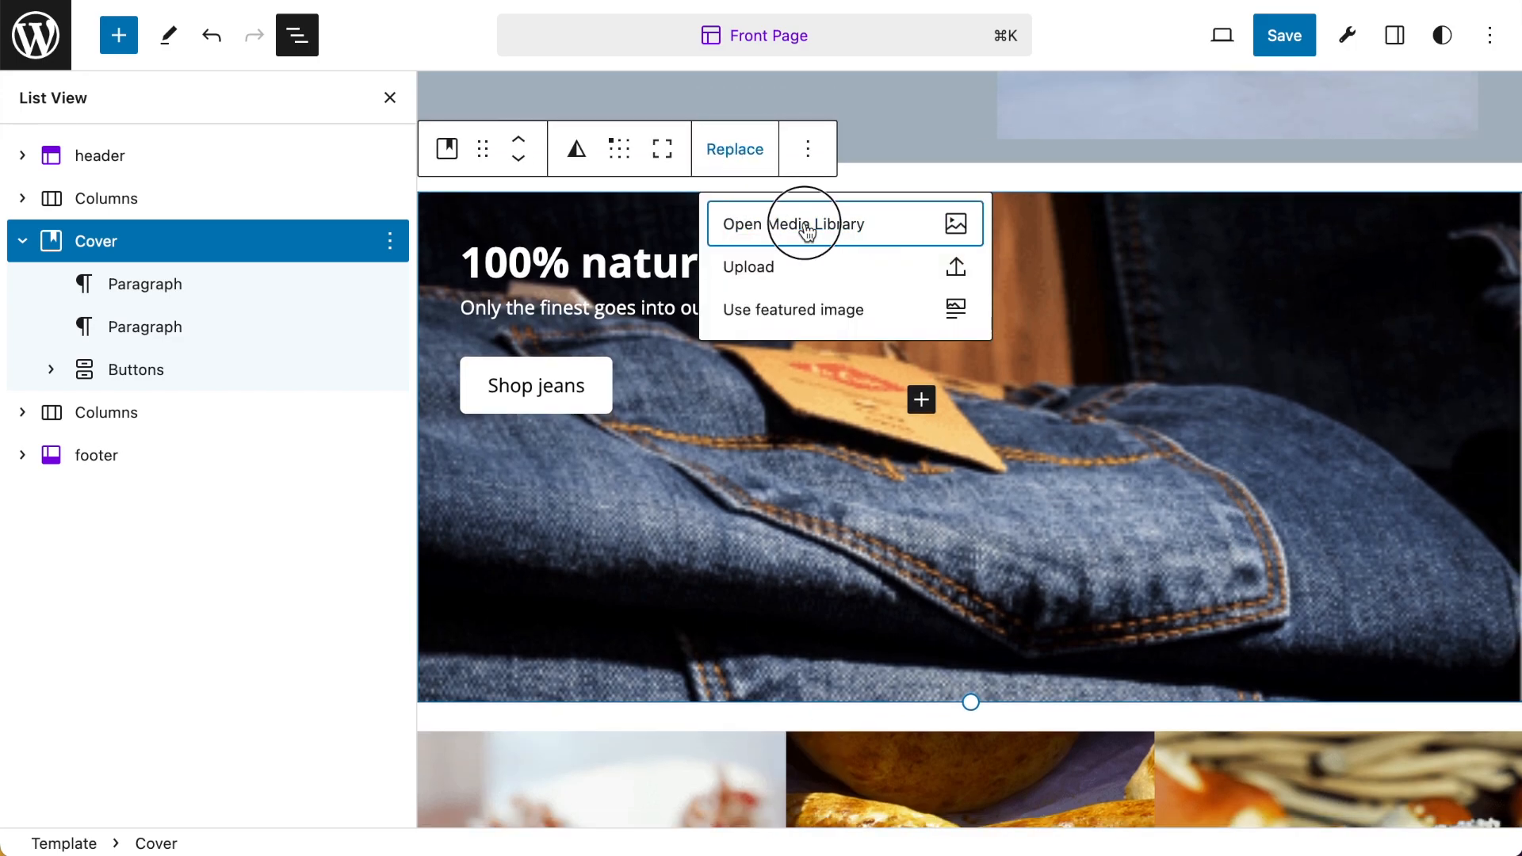
click(803, 222)
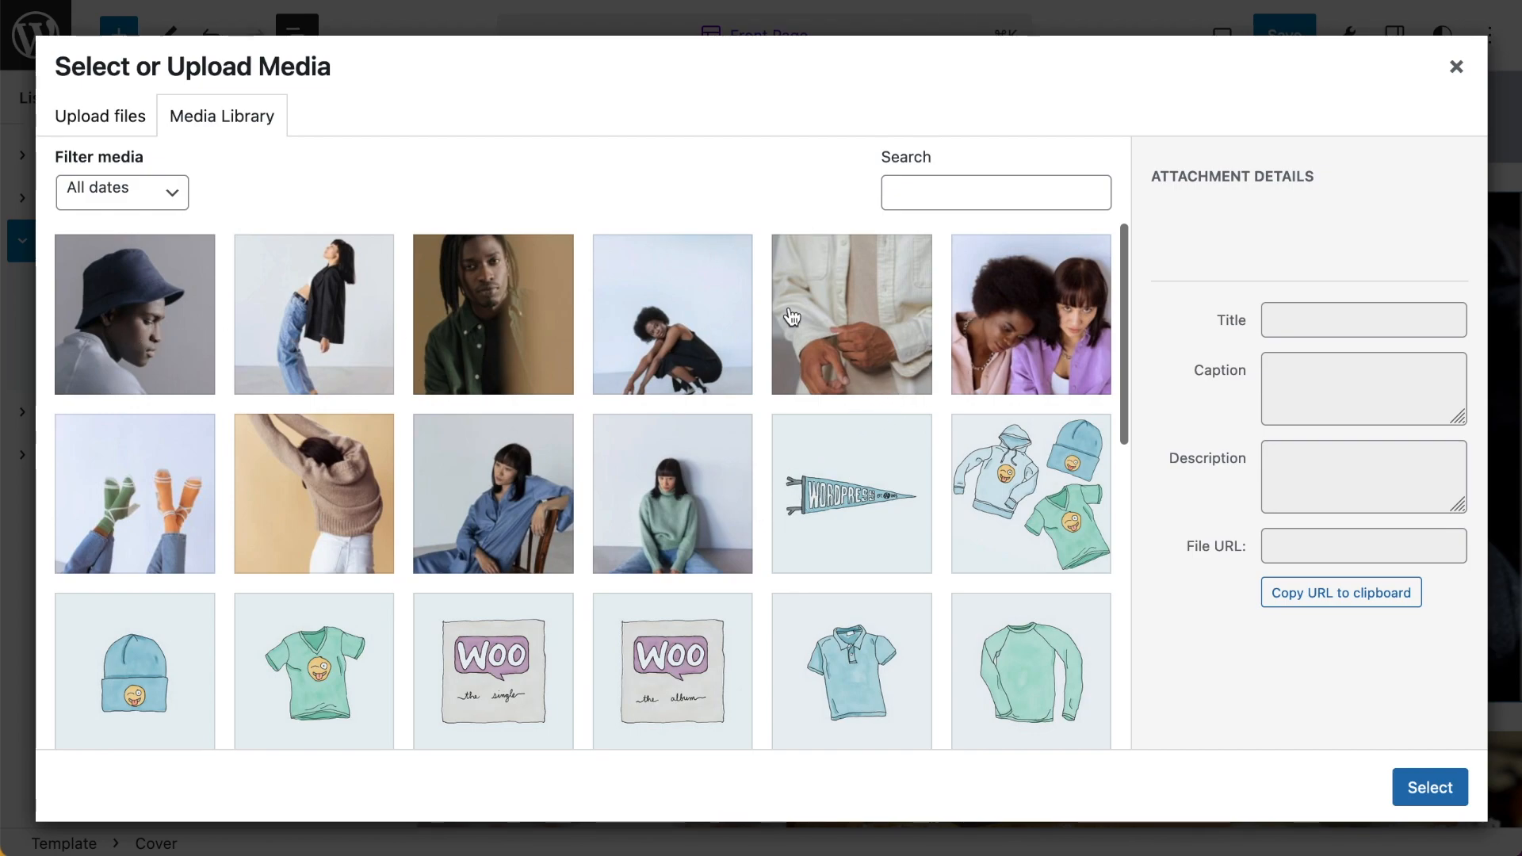
click(836, 306)
click(1430, 787)
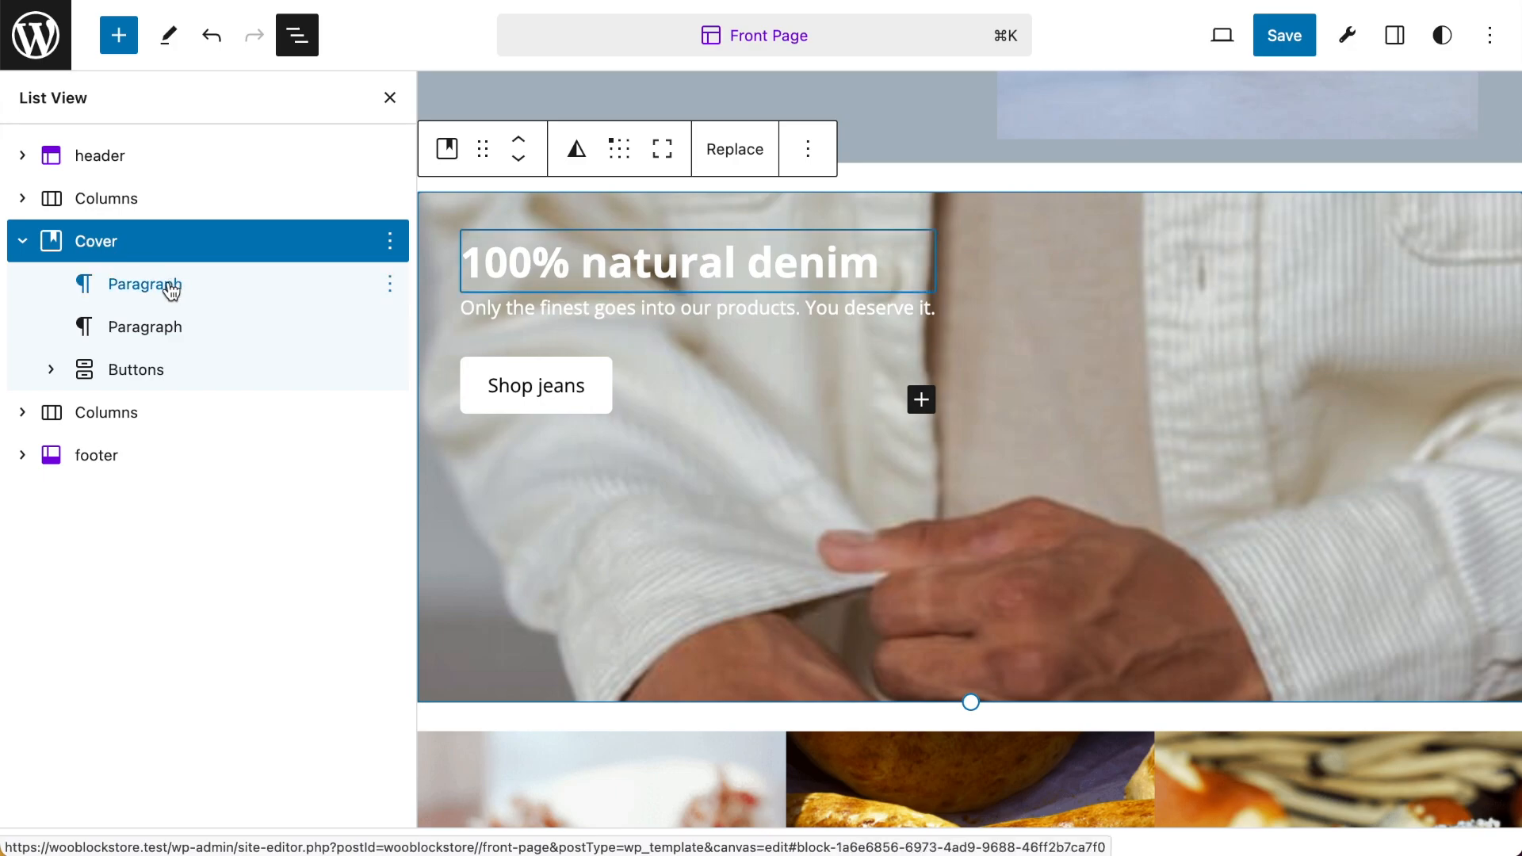
Try the Cover block's content position at center, bottom center and bottom right, then restore top left
click(50, 370)
click(112, 252)
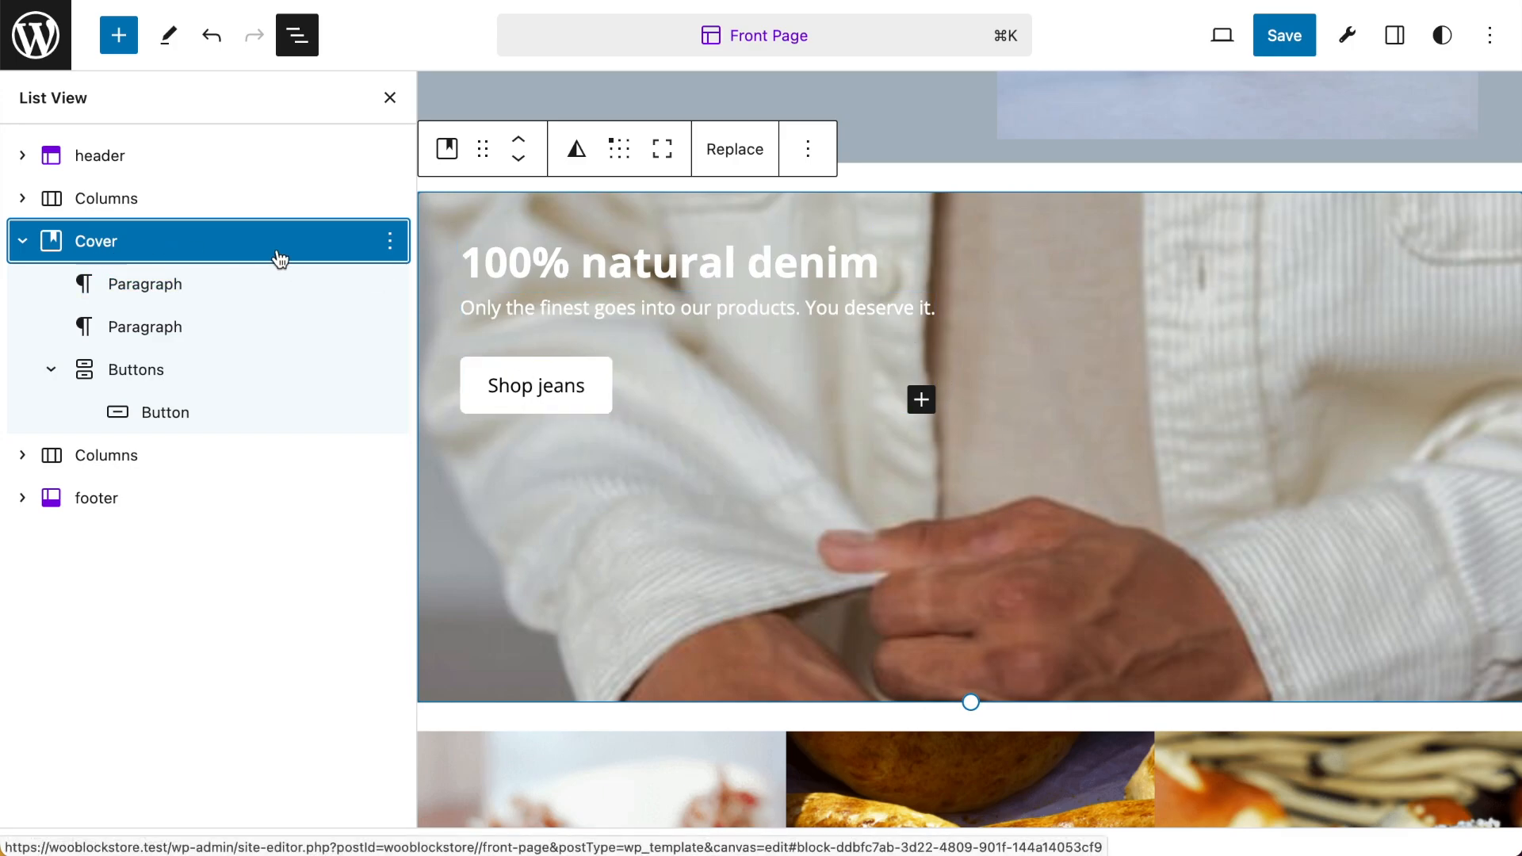
click(623, 155)
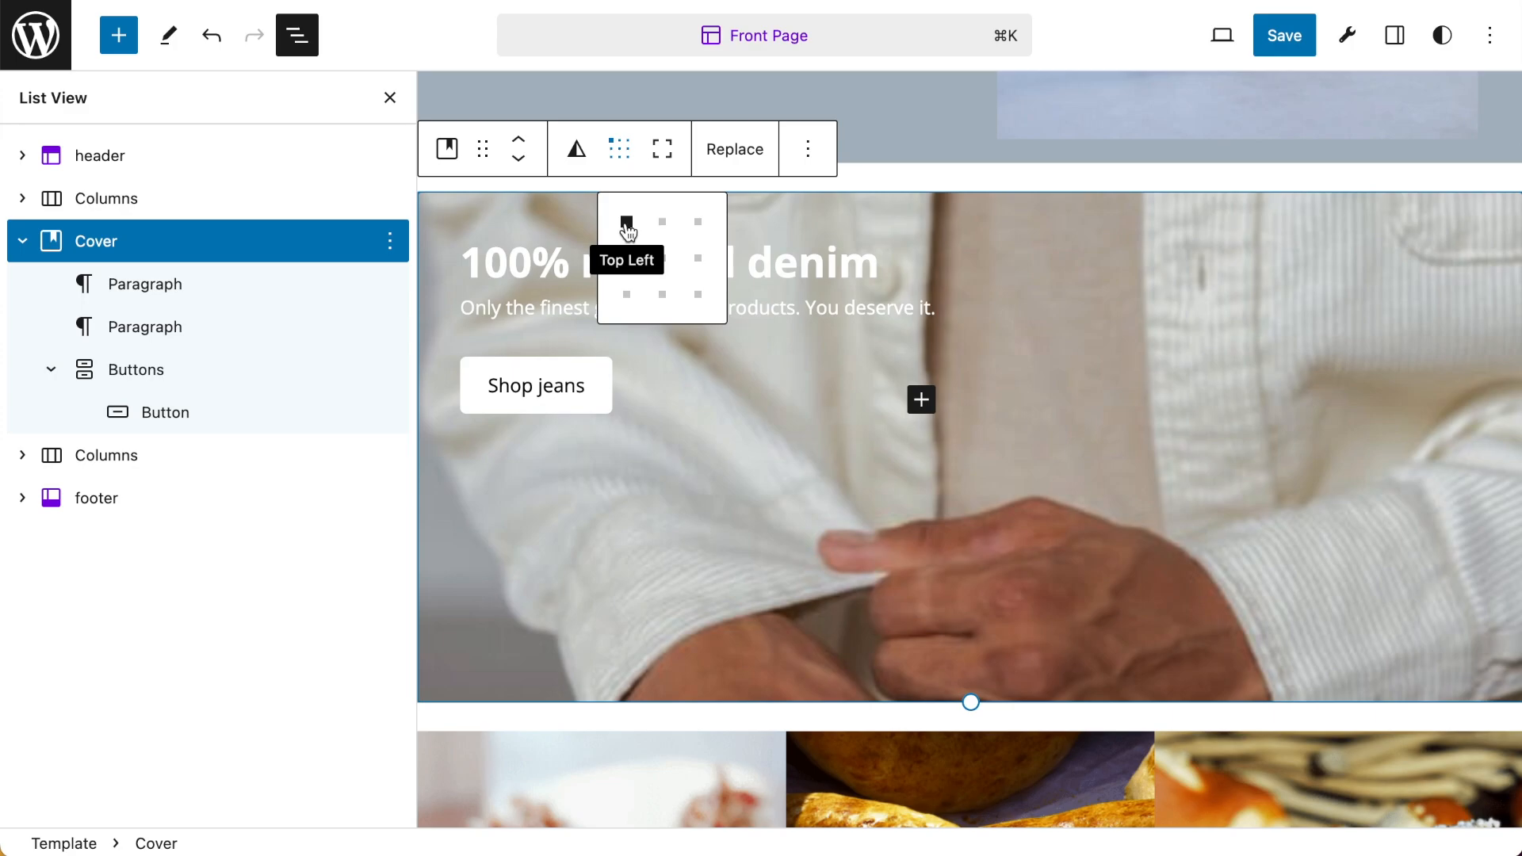
click(663, 260)
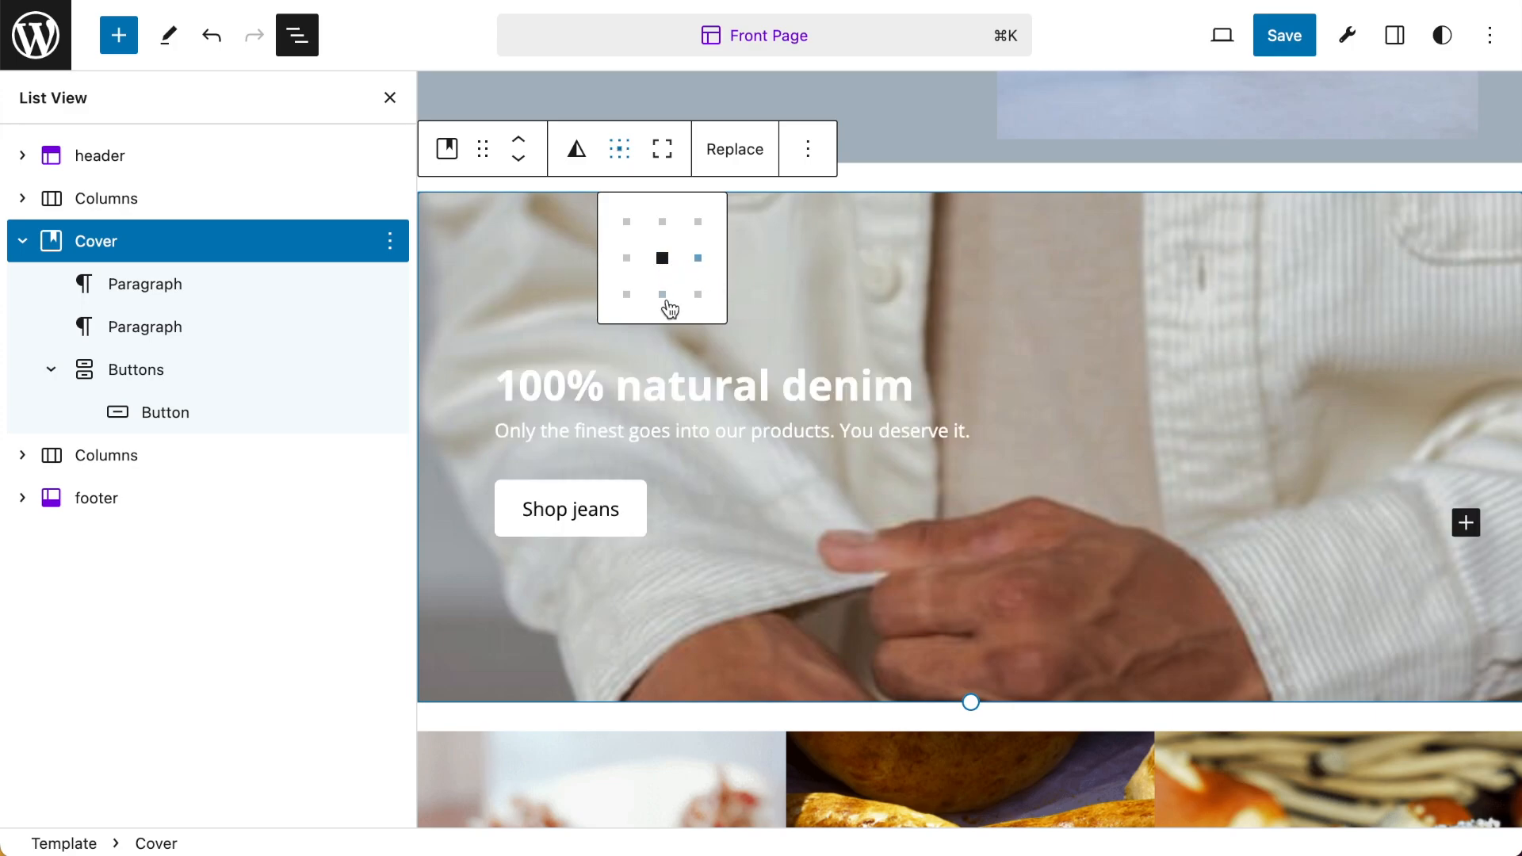
click(663, 295)
click(698, 295)
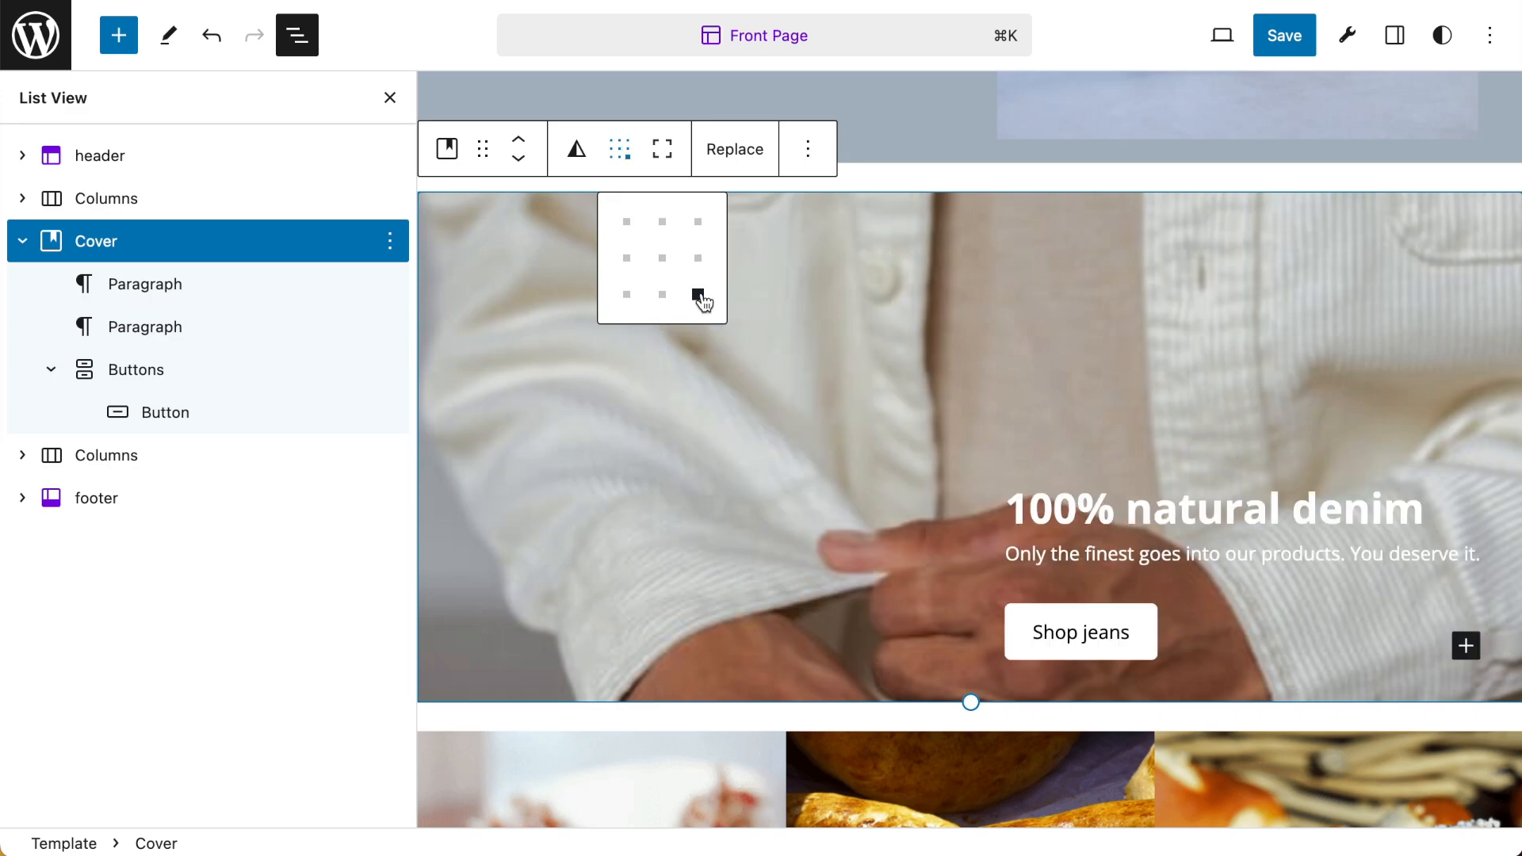
click(626, 226)
click(663, 259)
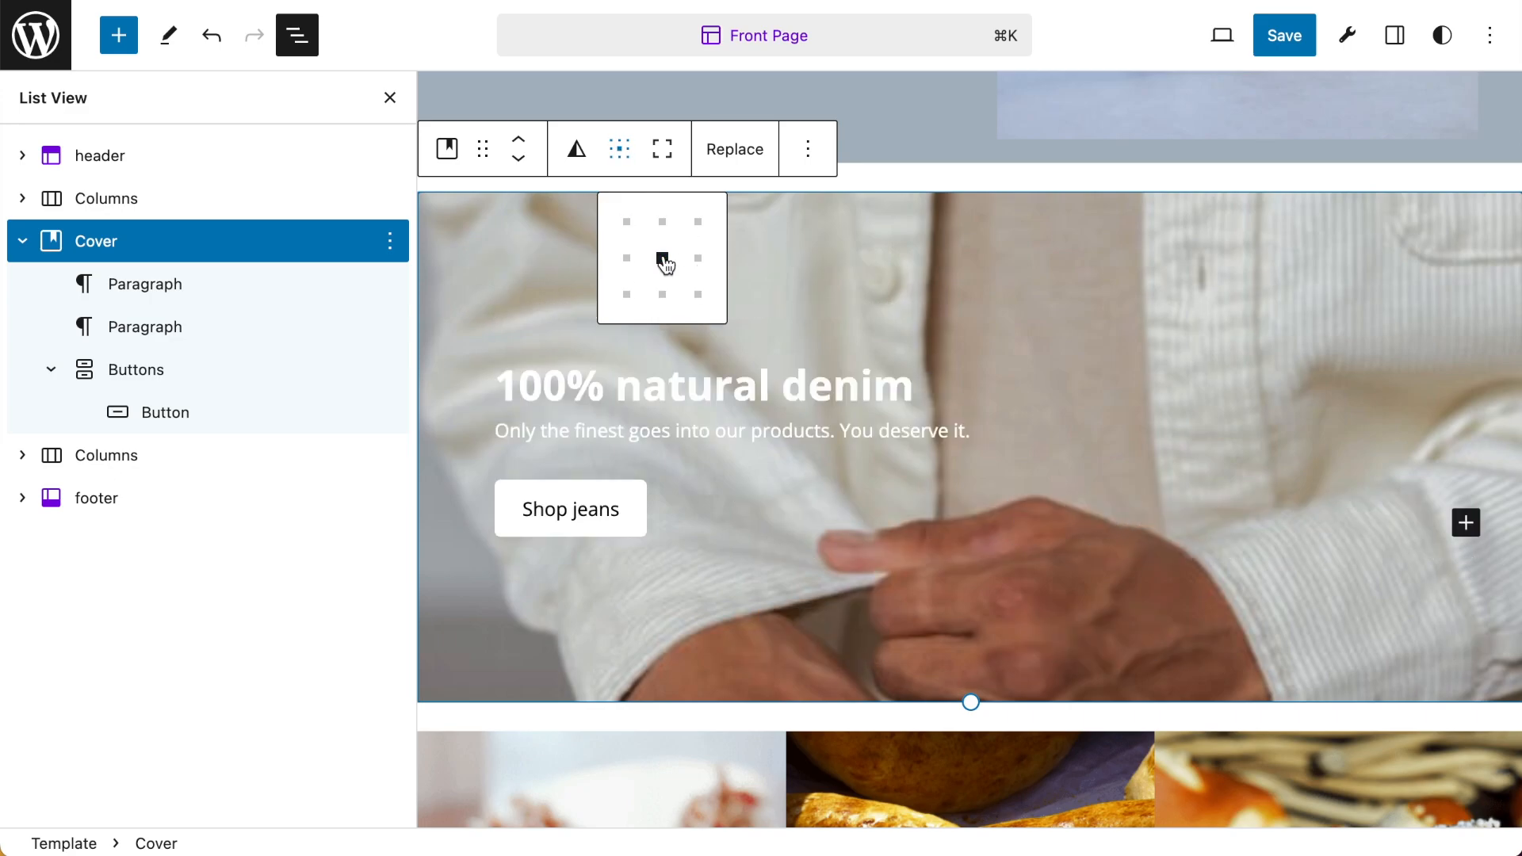
click(628, 224)
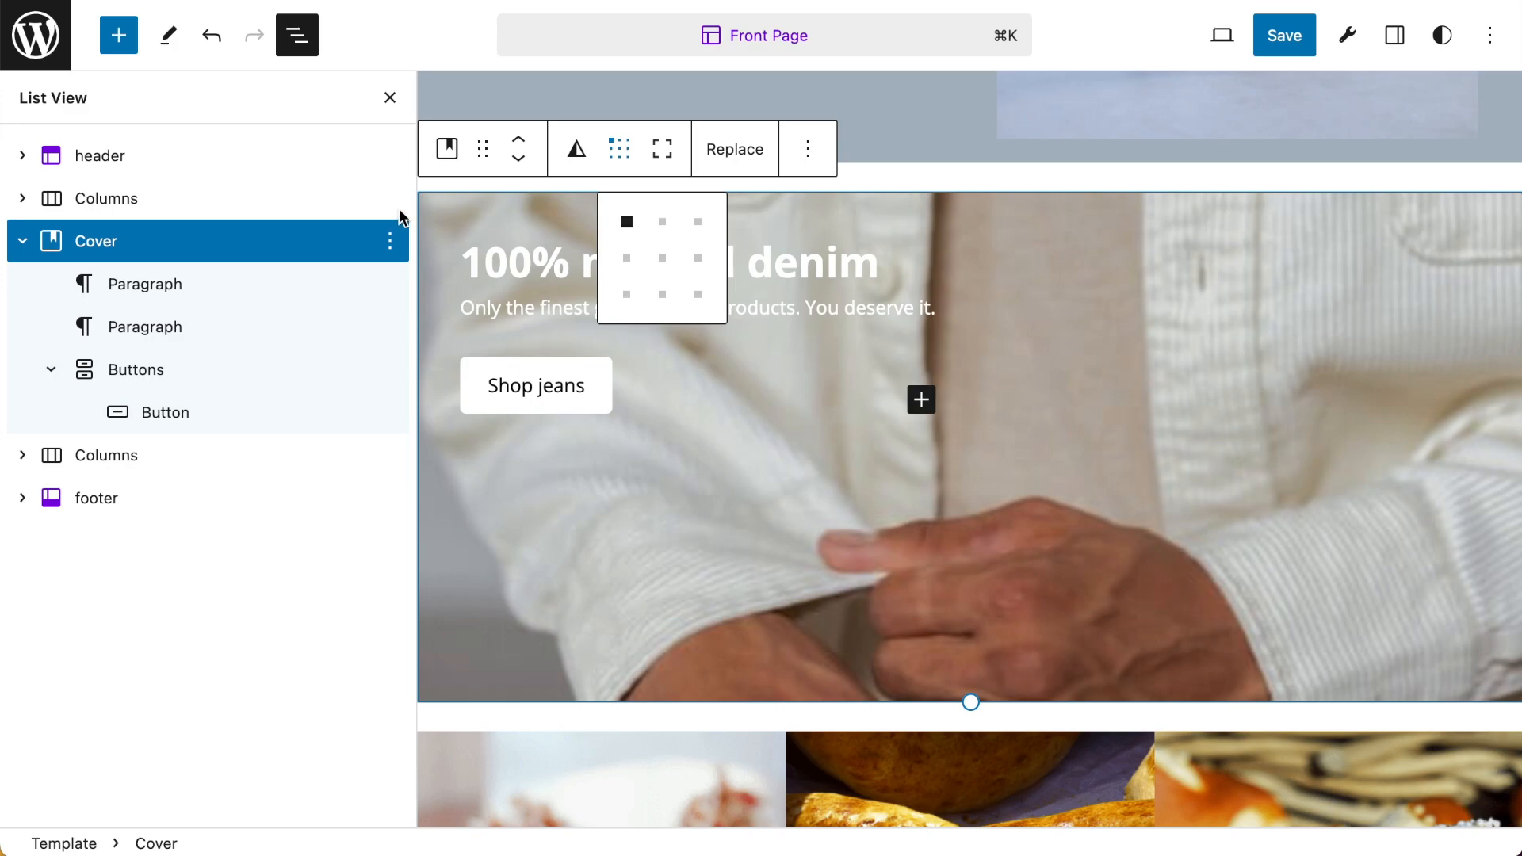
click(799, 268)
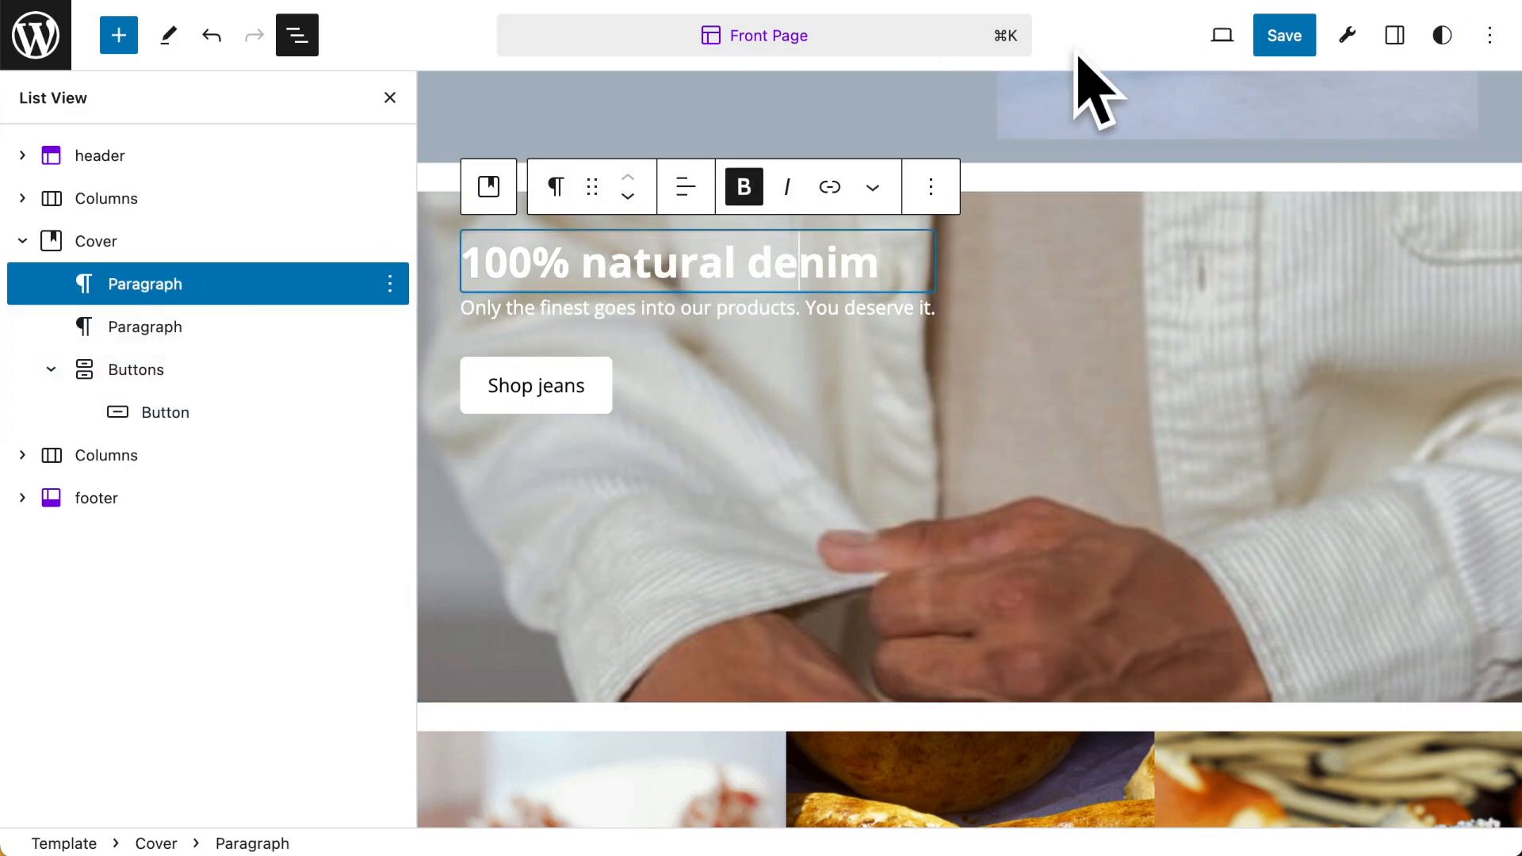
Set the text color of the "100% natural denim" heading and the paragraph beneath it to Black
click(390, 97)
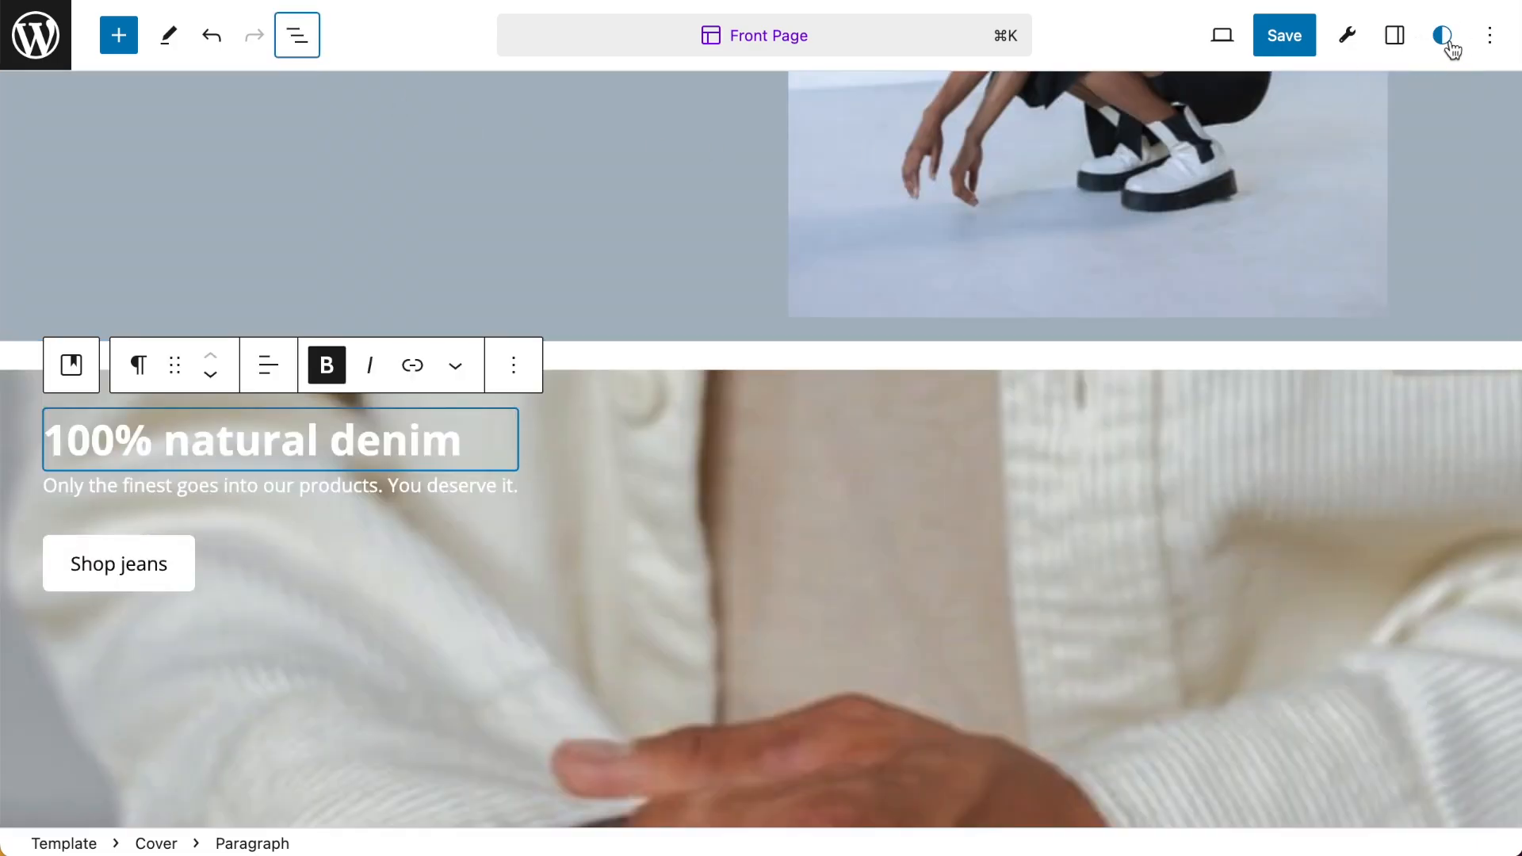
click(1396, 45)
click(1264, 328)
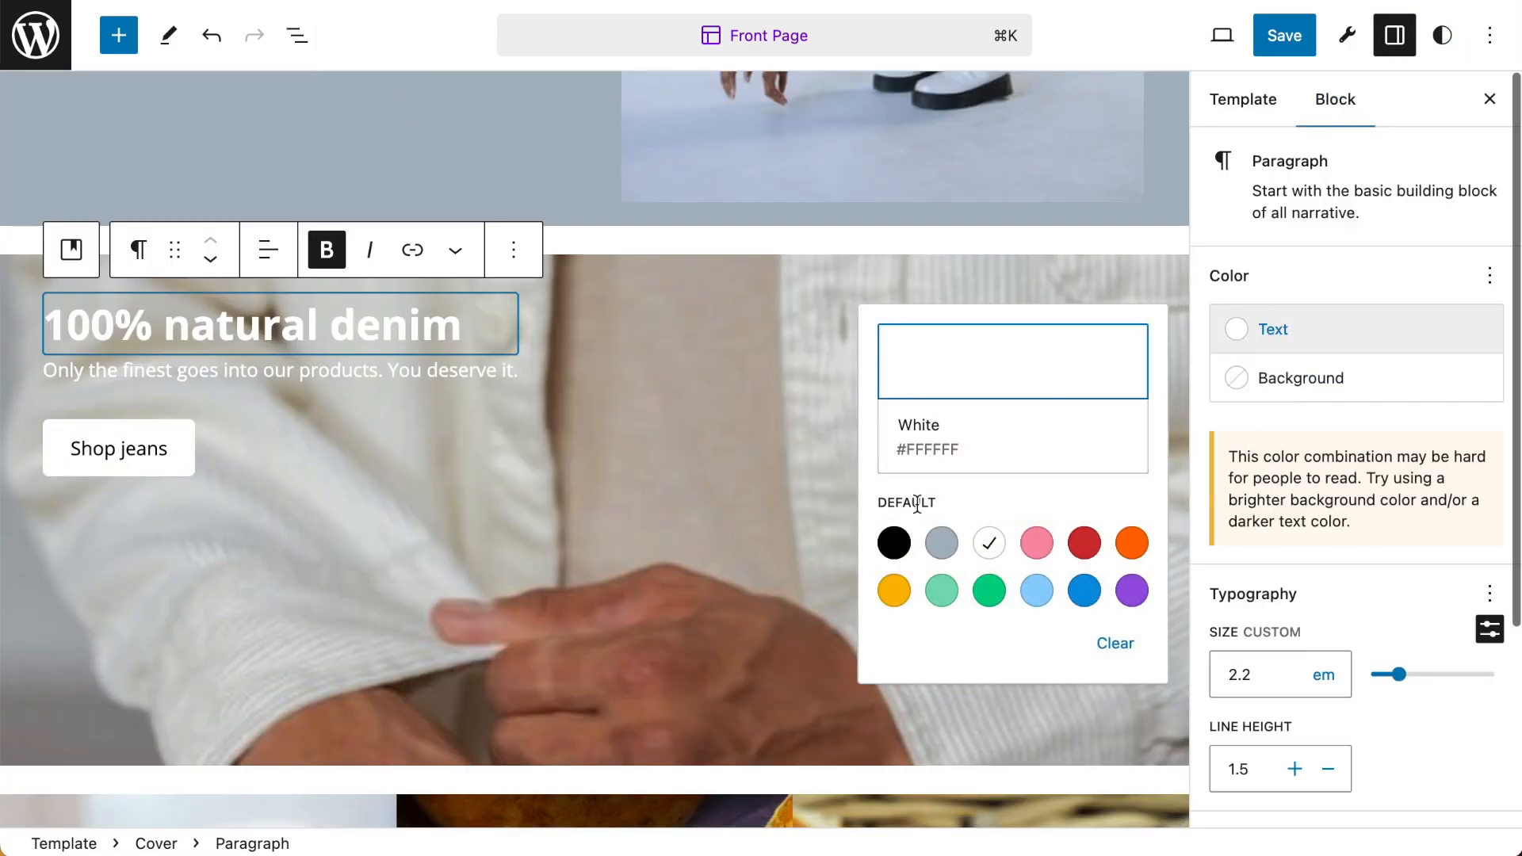
click(893, 546)
click(407, 367)
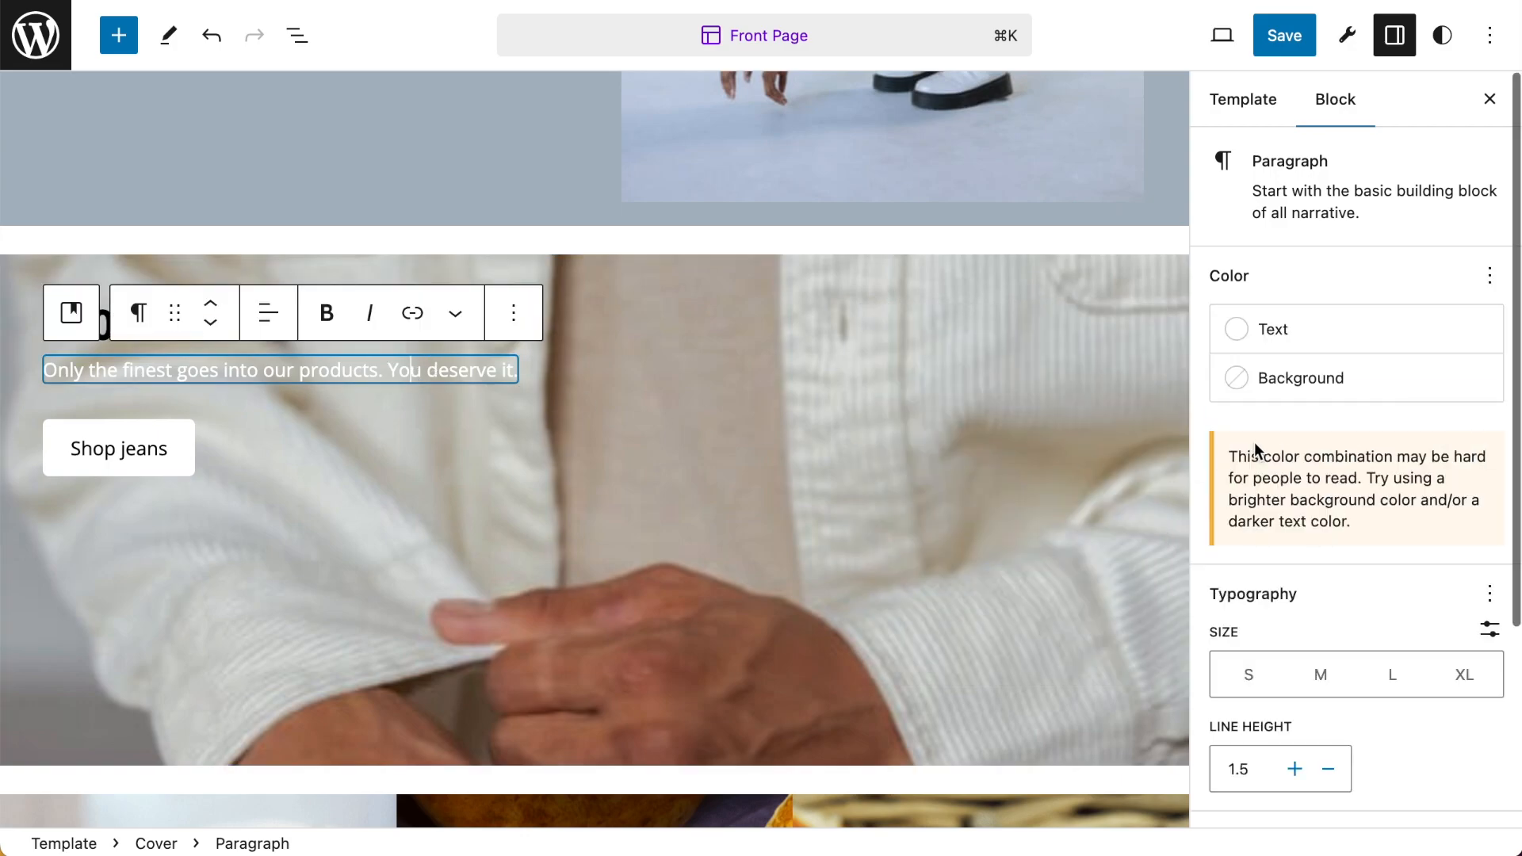
click(1275, 331)
click(893, 544)
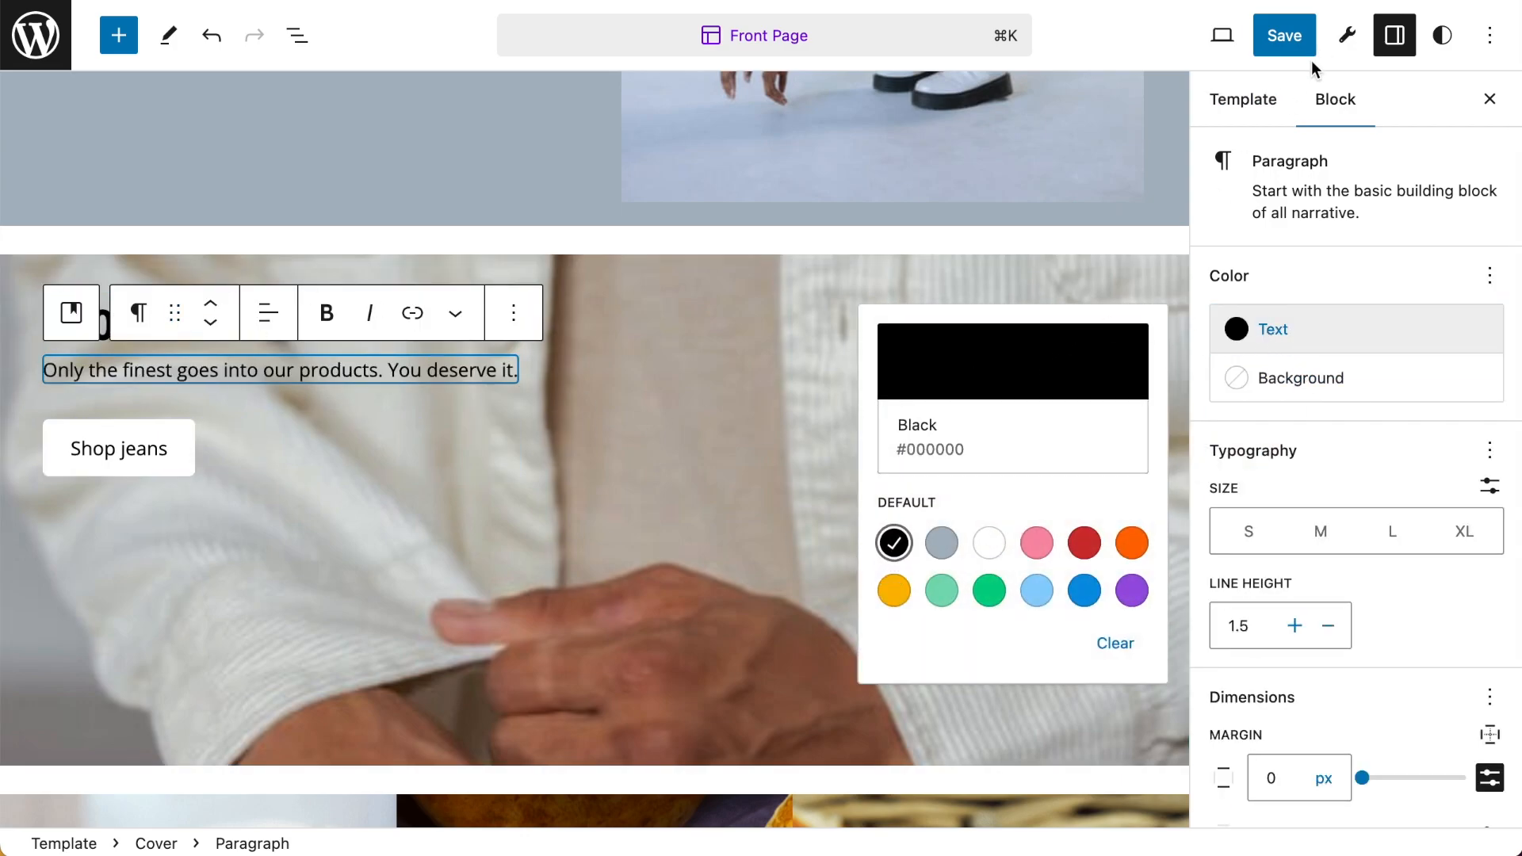
click(767, 309)
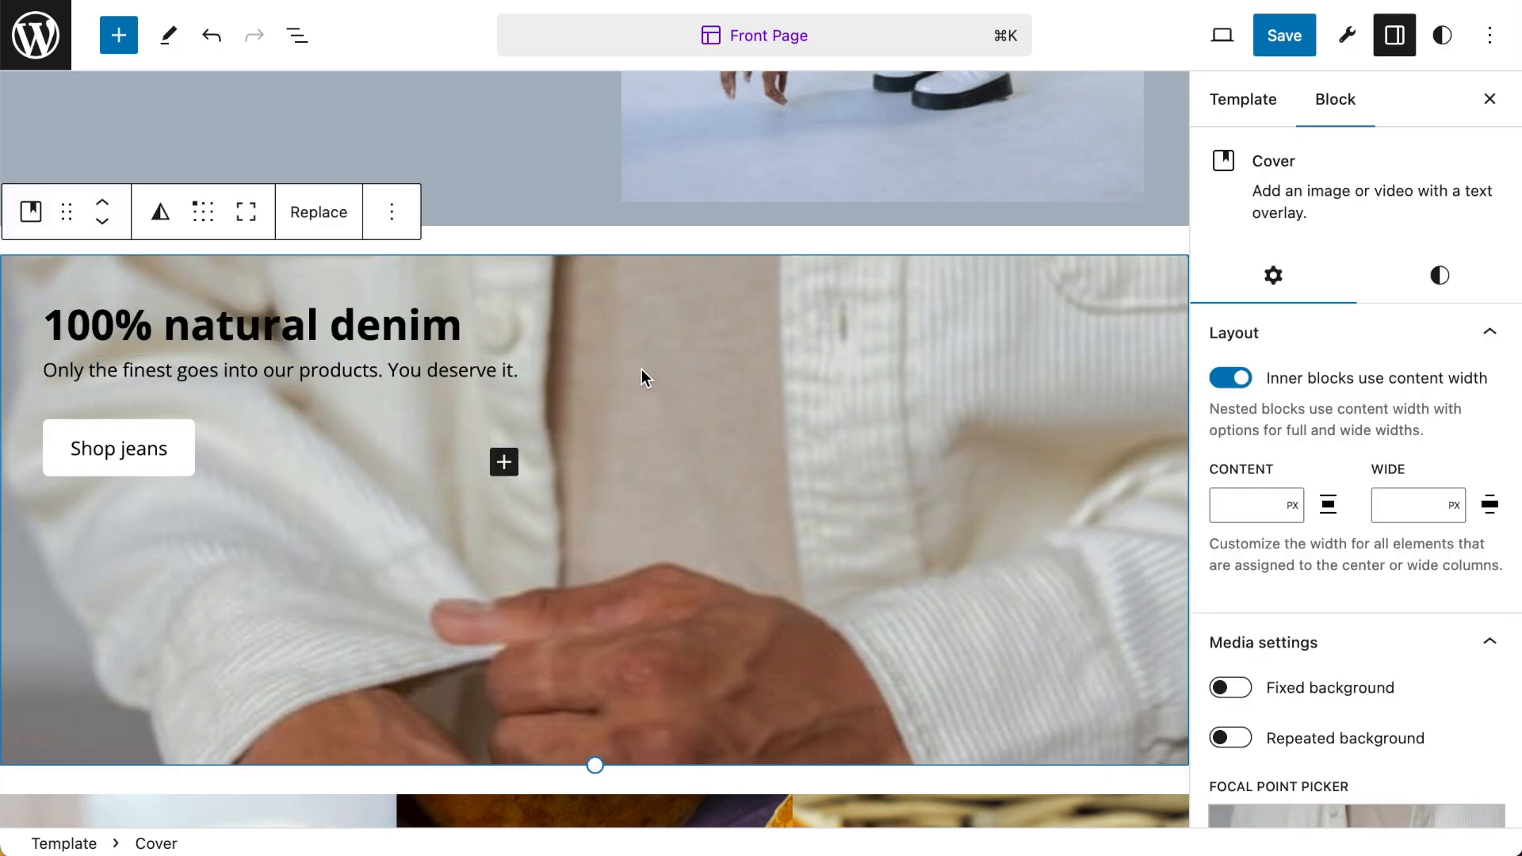
Expand the Columns block with the Cupcakes, Sweet Danish and Warm Bread tiles and examine the Cover block in each column
scroll(640, 369, down, 3)
scroll(640, 369, down, 6)
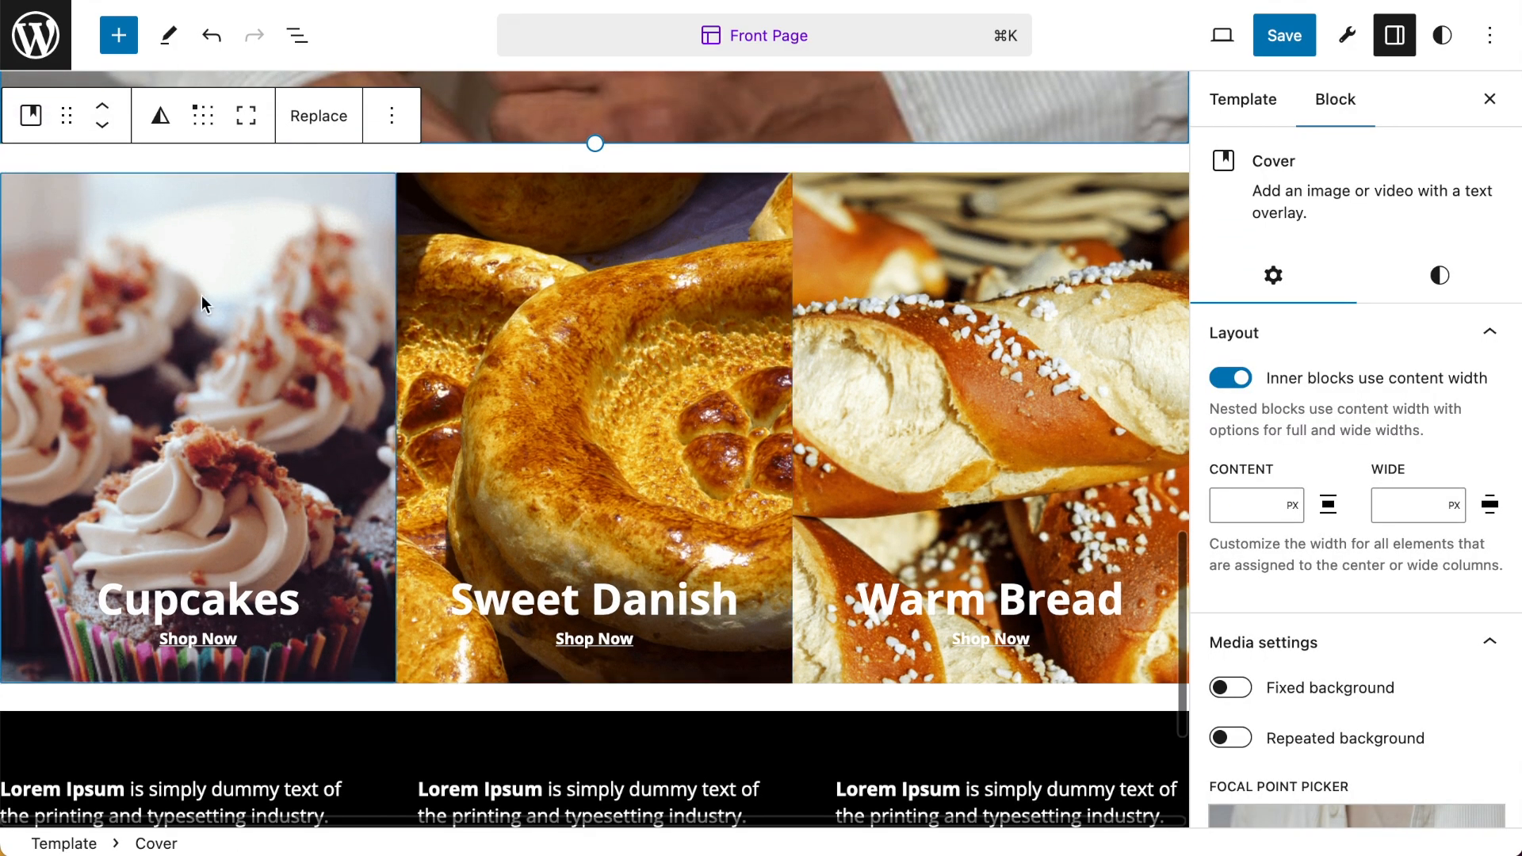
click(297, 35)
click(120, 287)
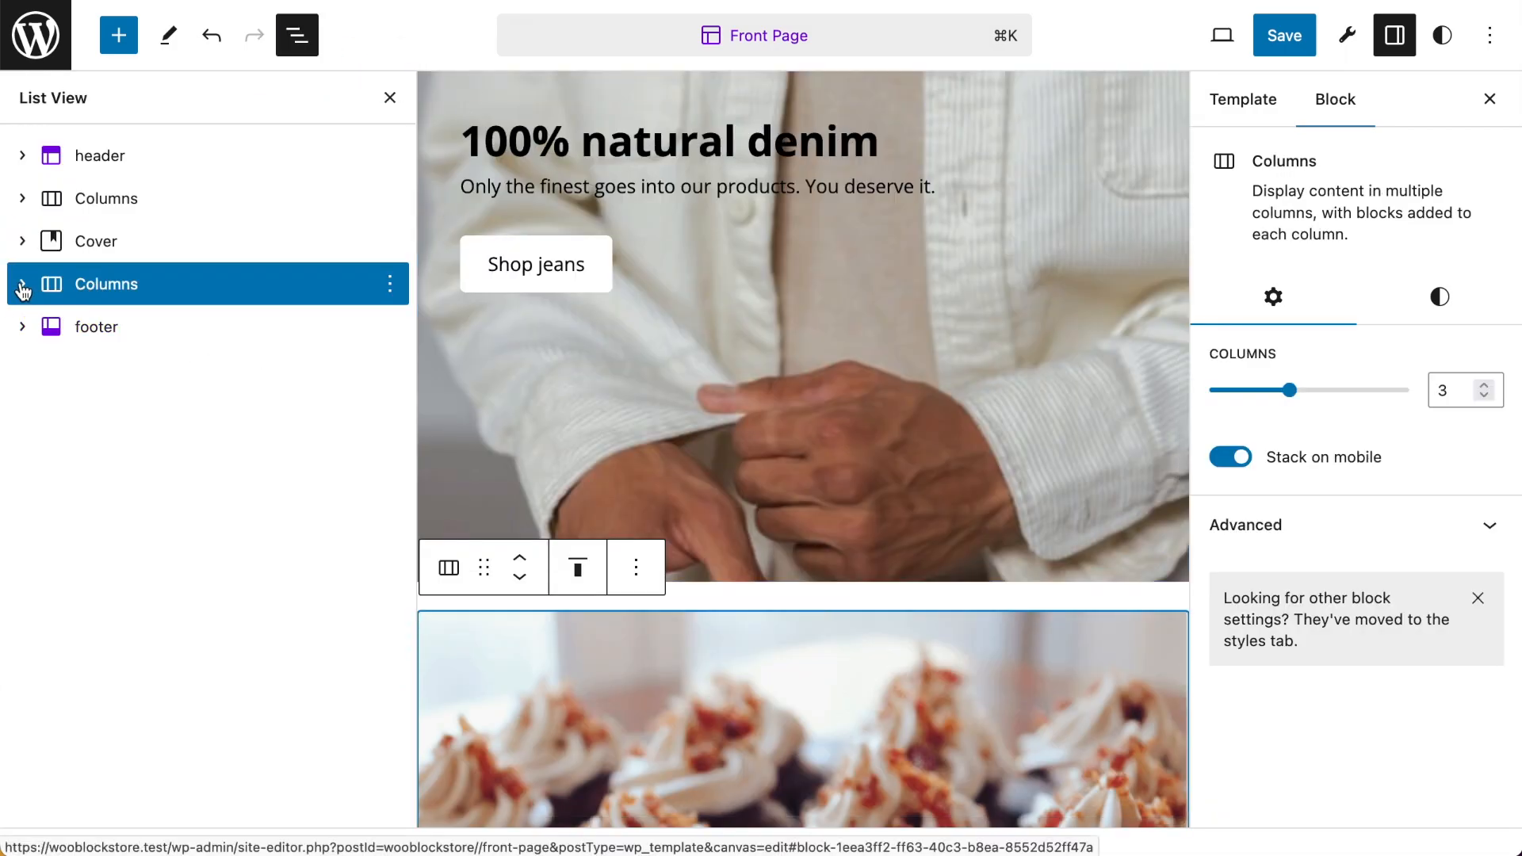
click(22, 287)
click(50, 327)
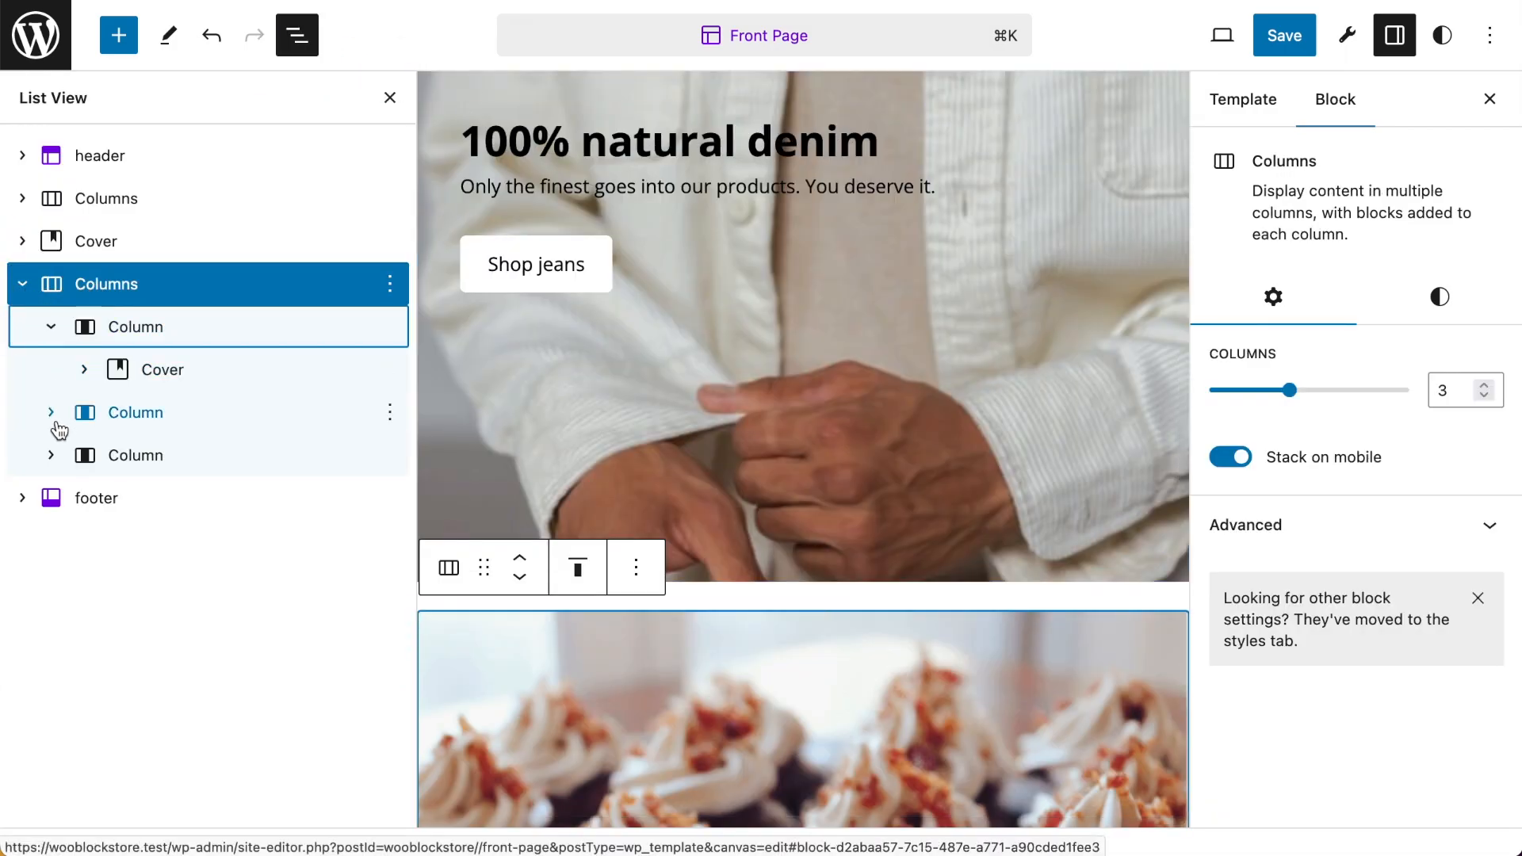
click(52, 413)
click(50, 497)
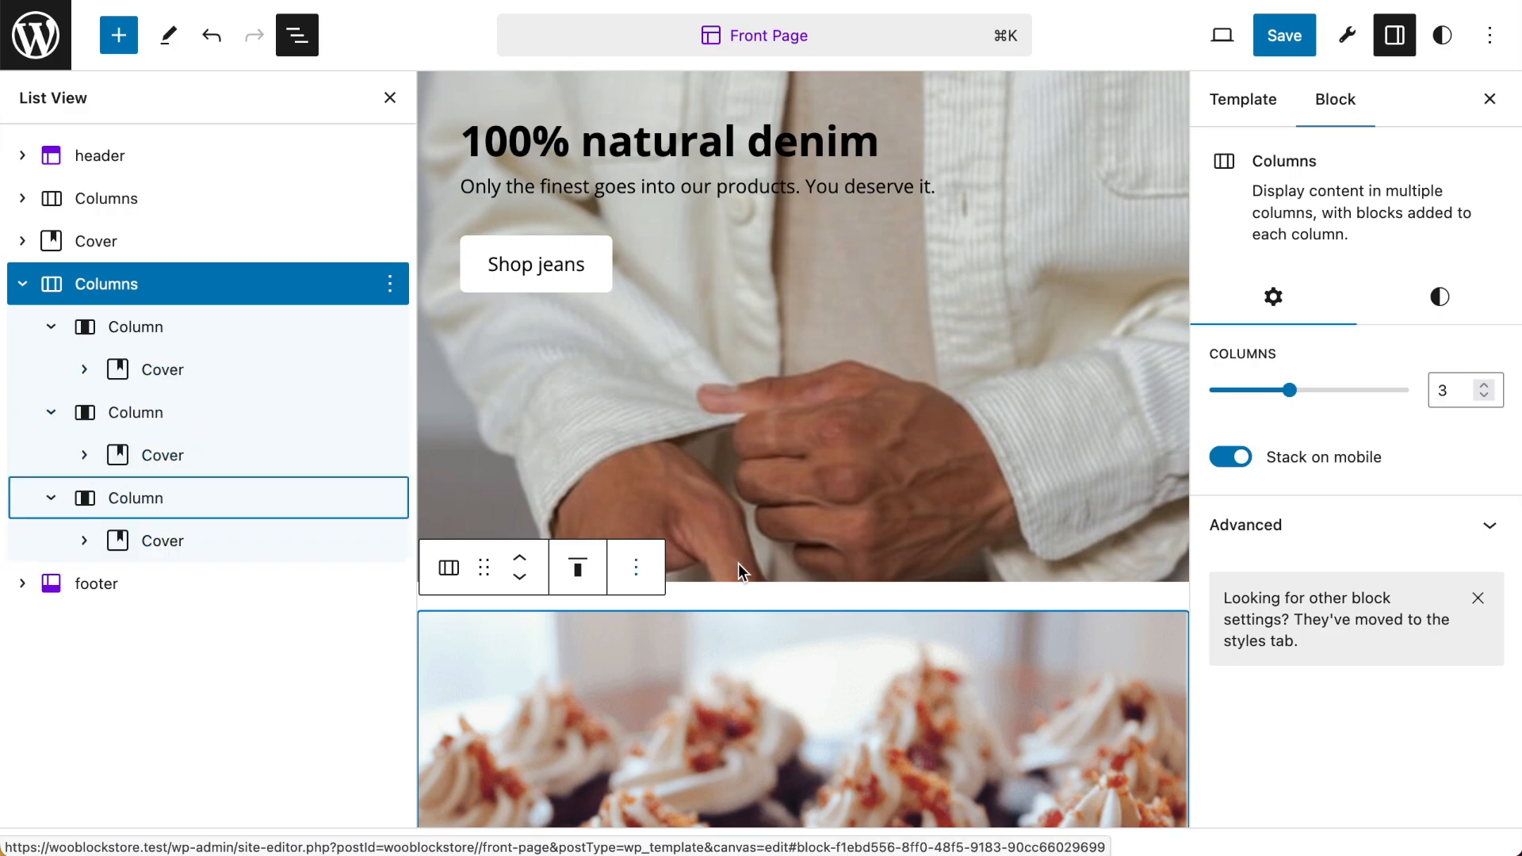
scroll(753, 566, down, 5)
click(1489, 99)
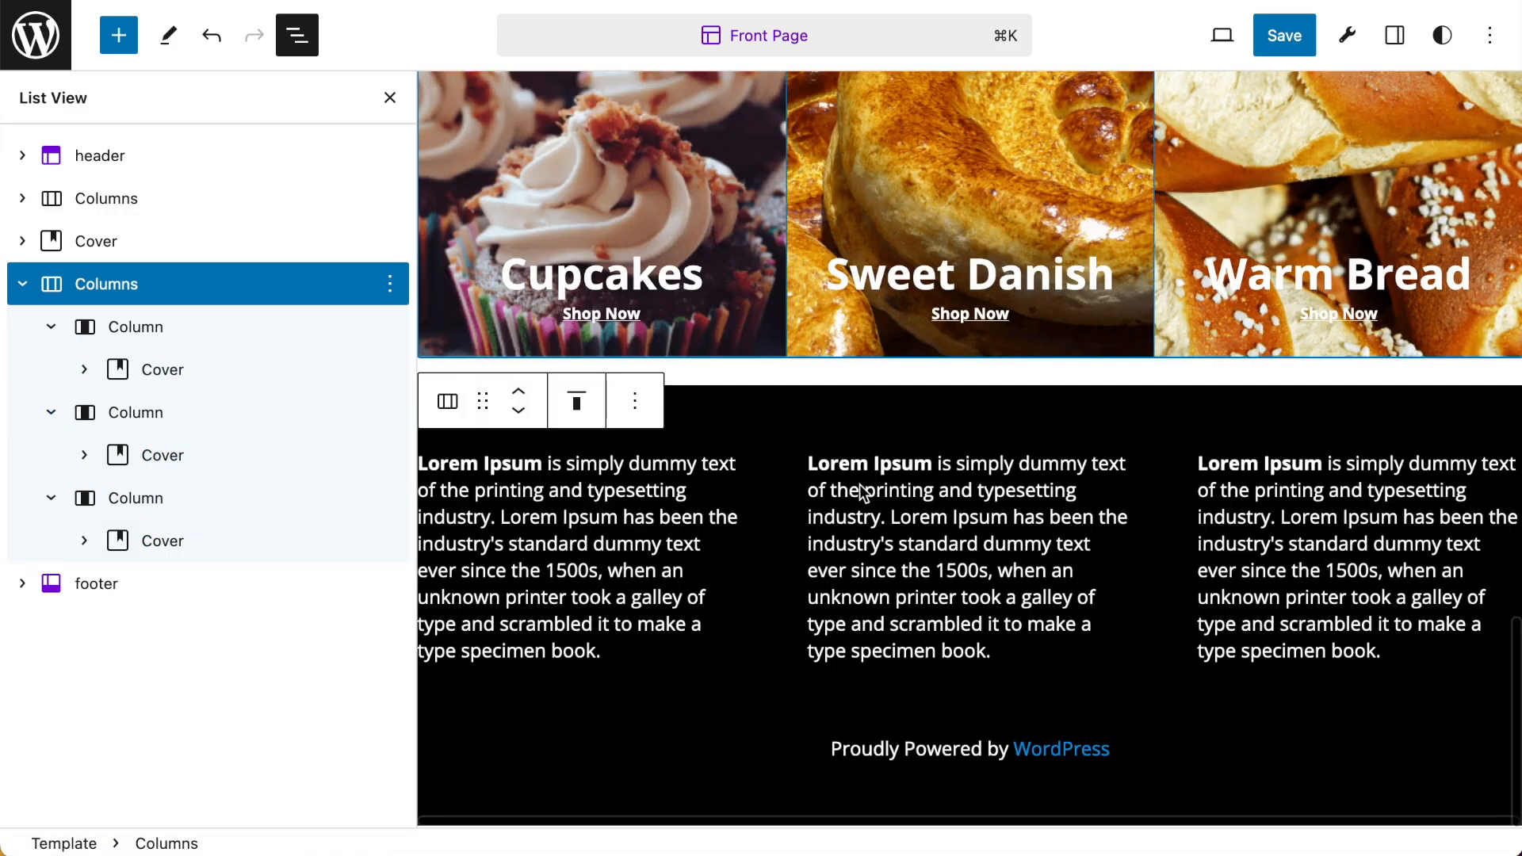
scroll(877, 444, up, 3)
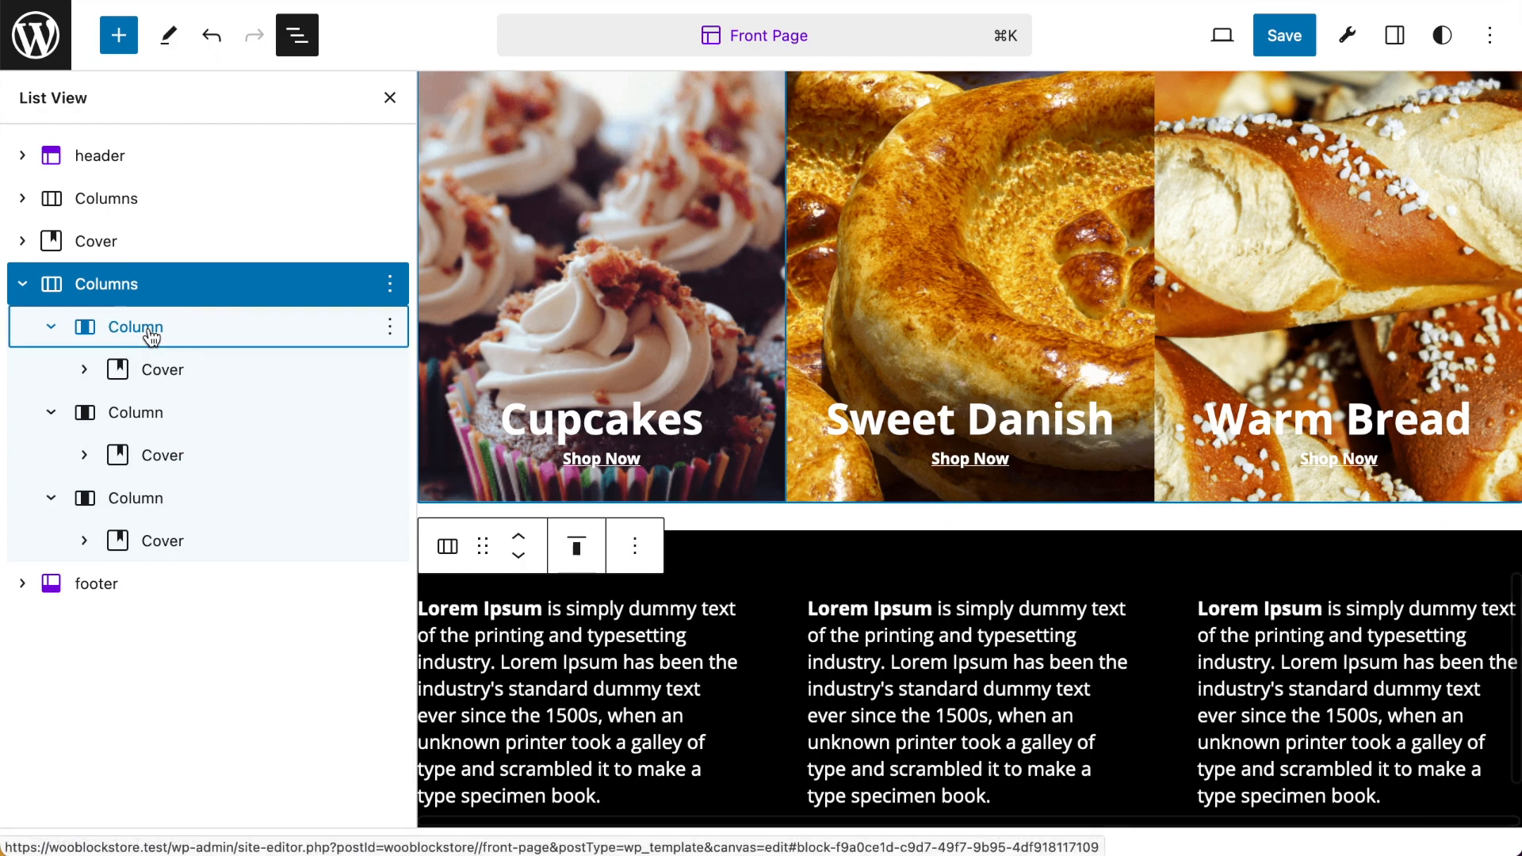
Examine the Cupcakes Cover block's paragraph and Buttons block, including the link behind its Shop Now button
click(146, 336)
click(128, 374)
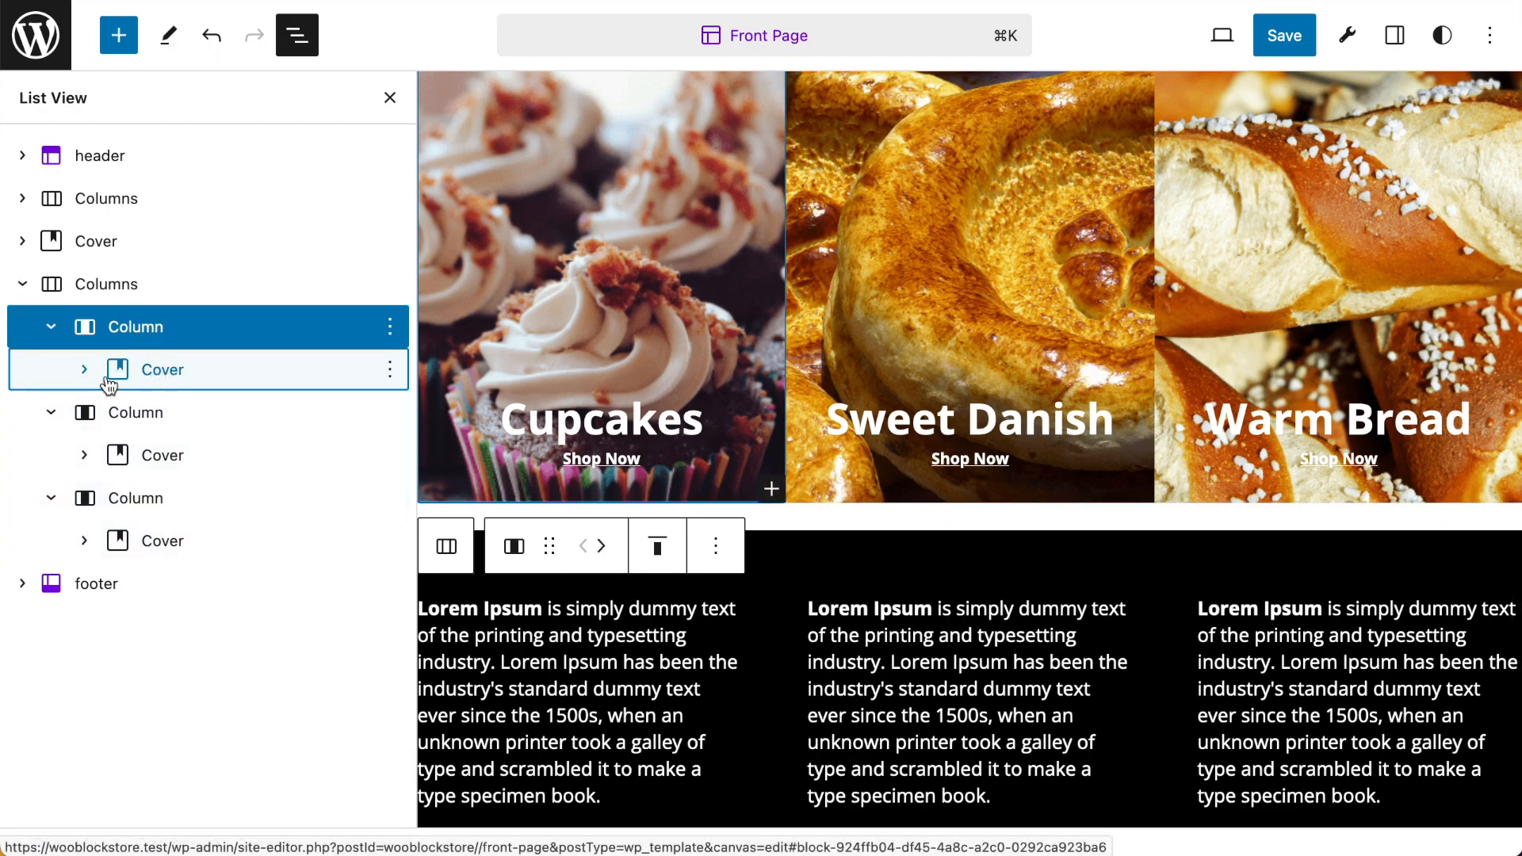
click(84, 371)
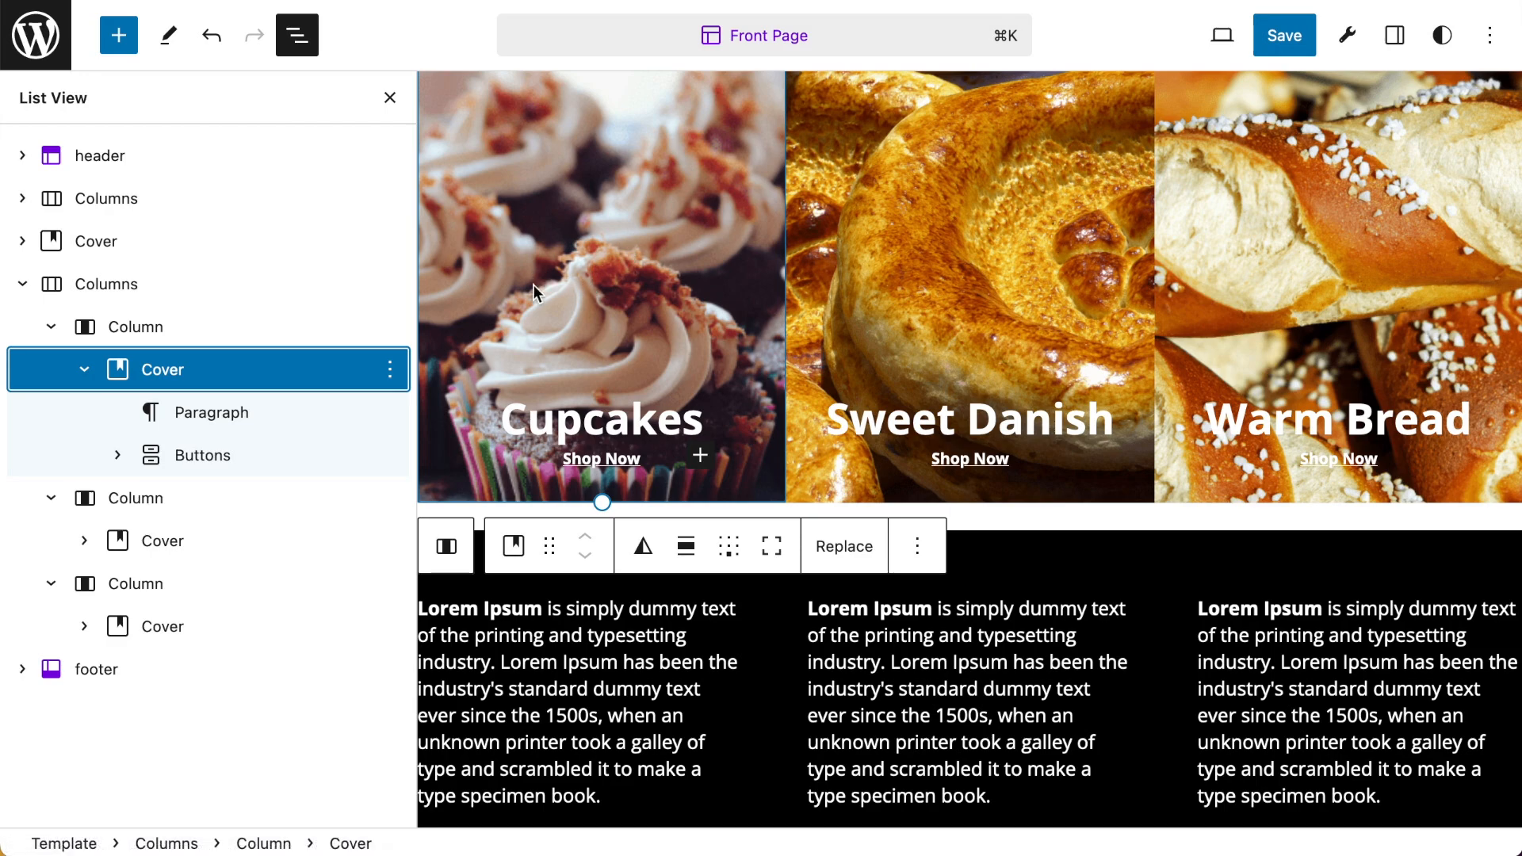
click(204, 418)
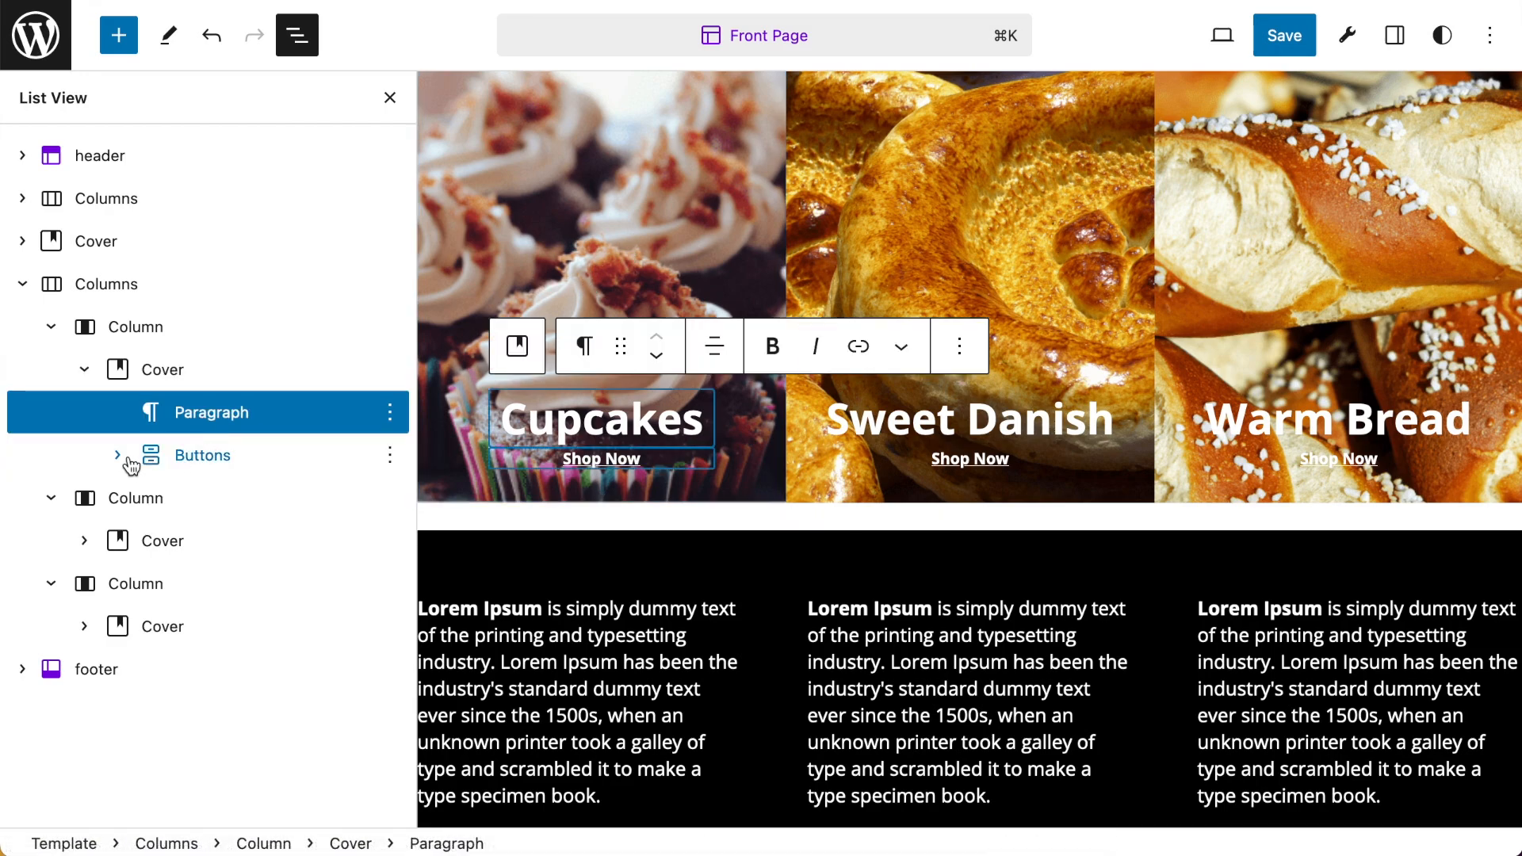
click(118, 455)
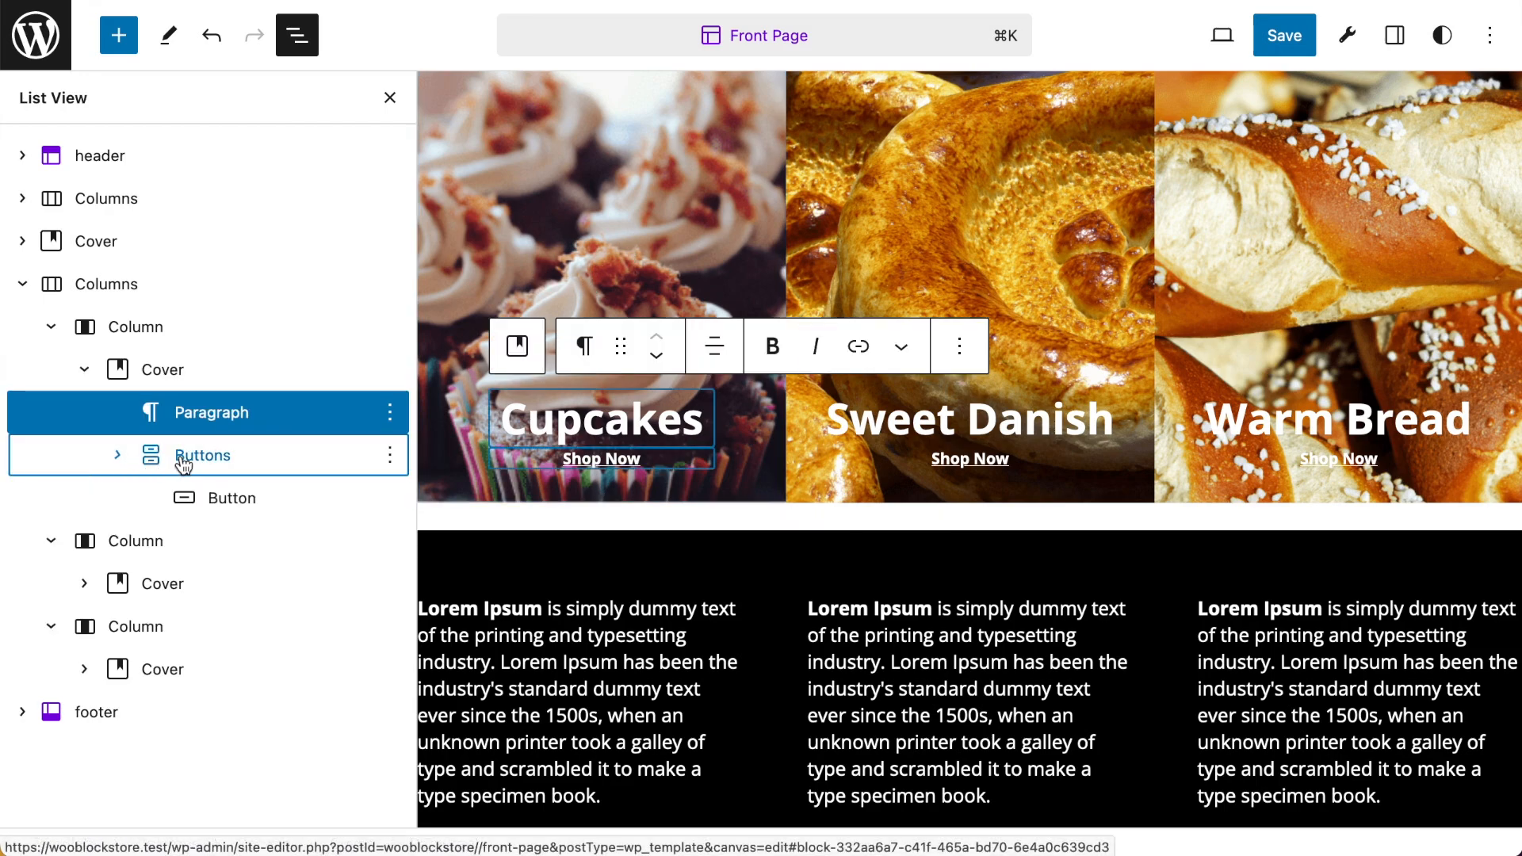
click(604, 462)
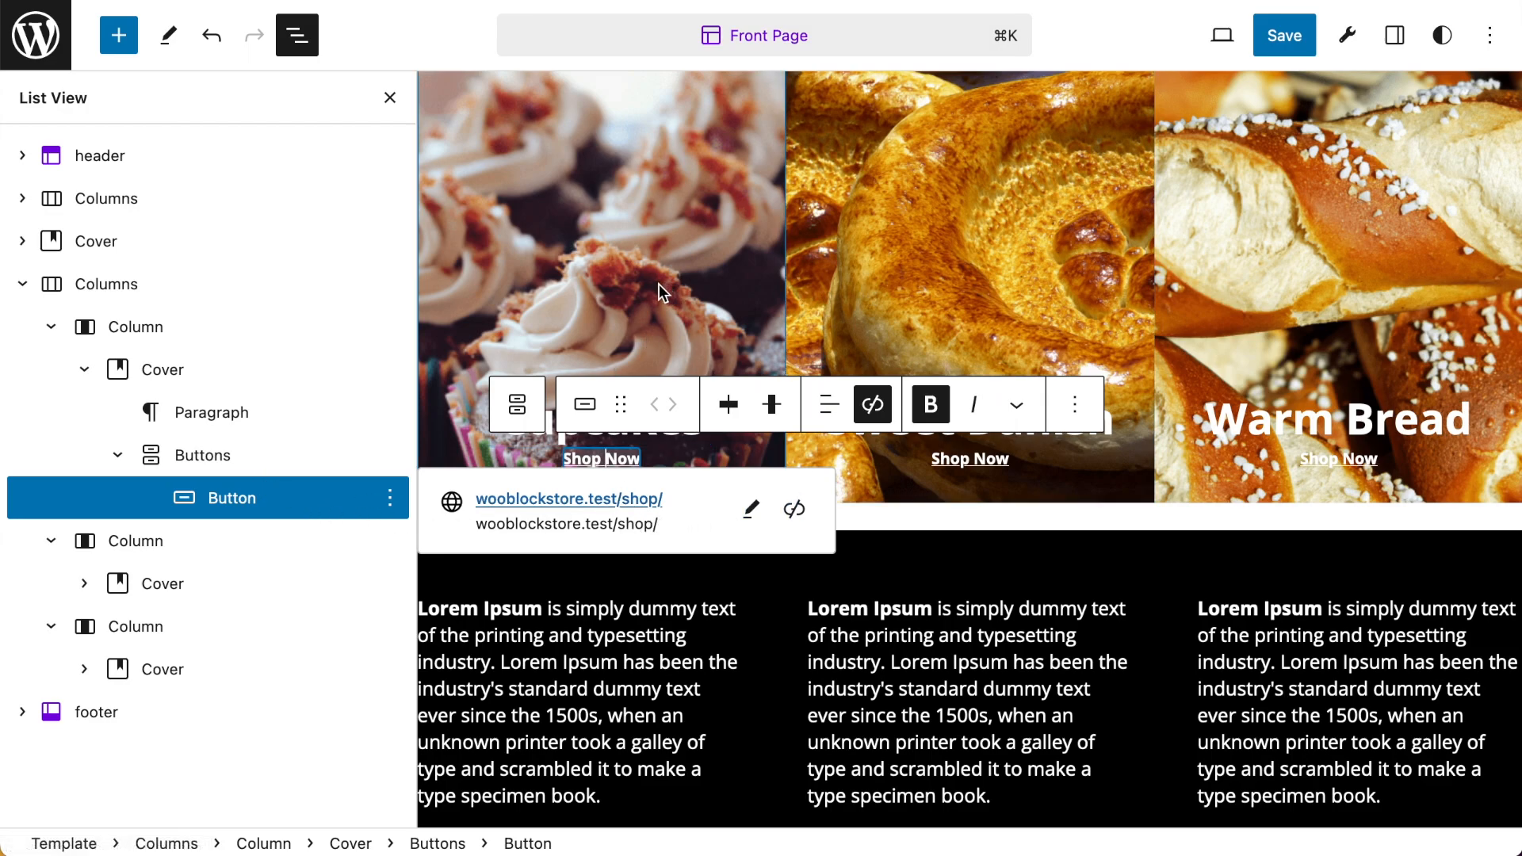
Replace the Cupcakes Cover block's image with the media library photo of a man in a dark bucket hat
click(159, 371)
click(844, 546)
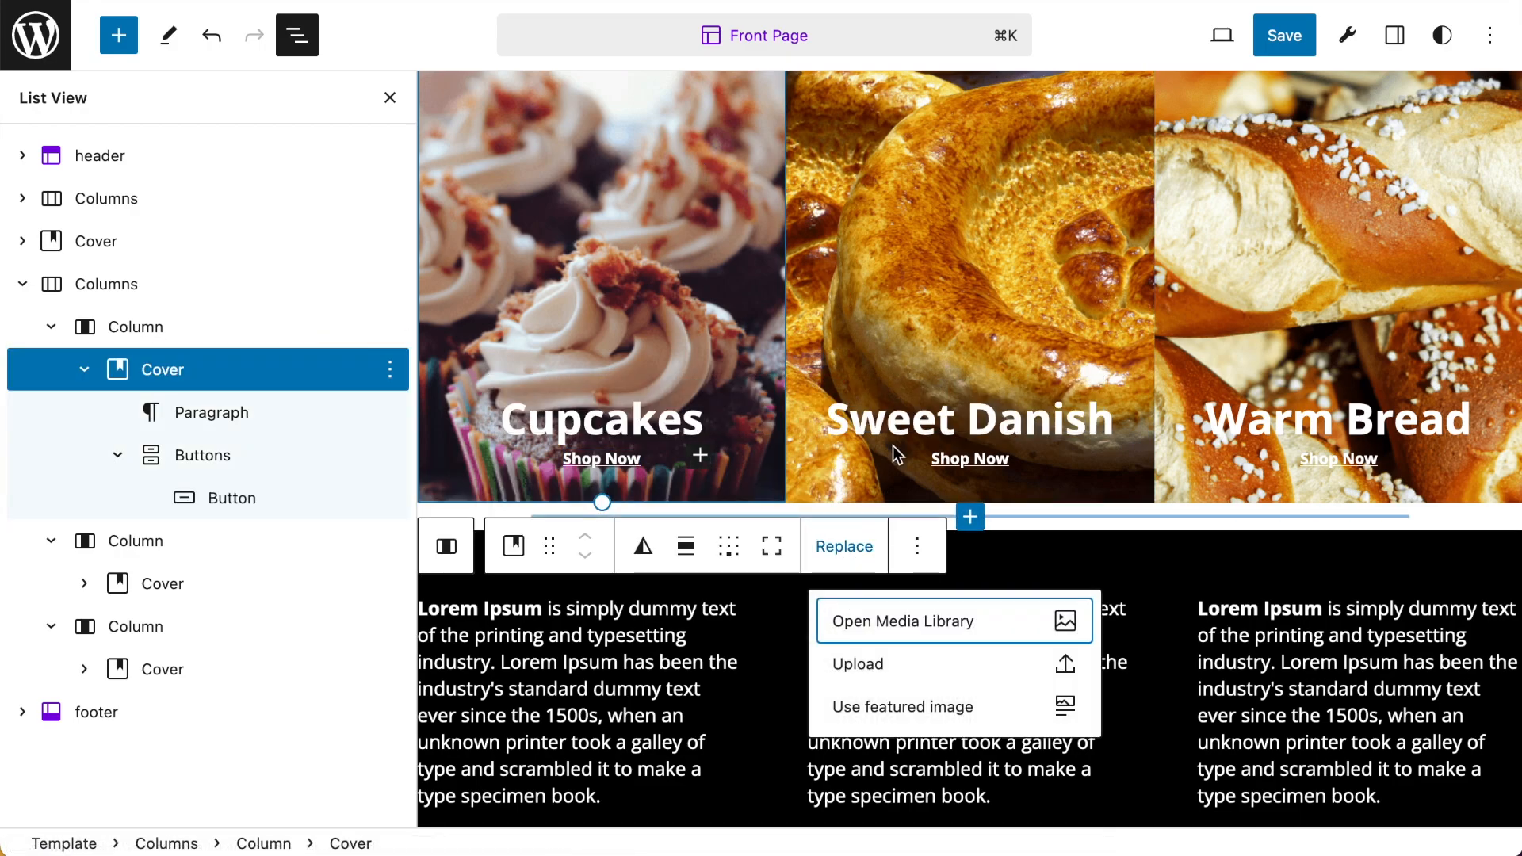
click(935, 641)
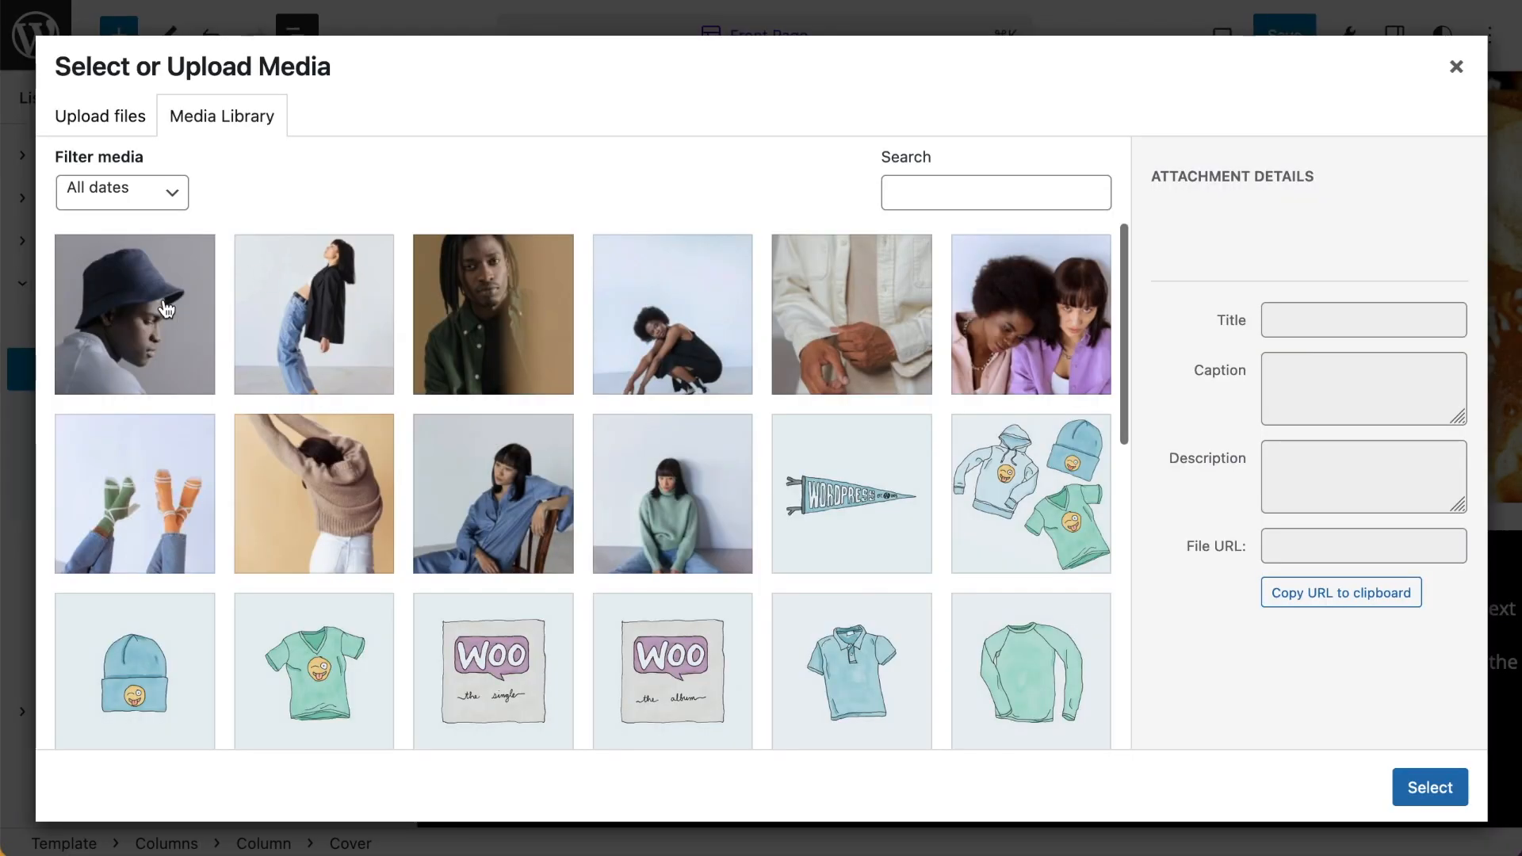
click(199, 356)
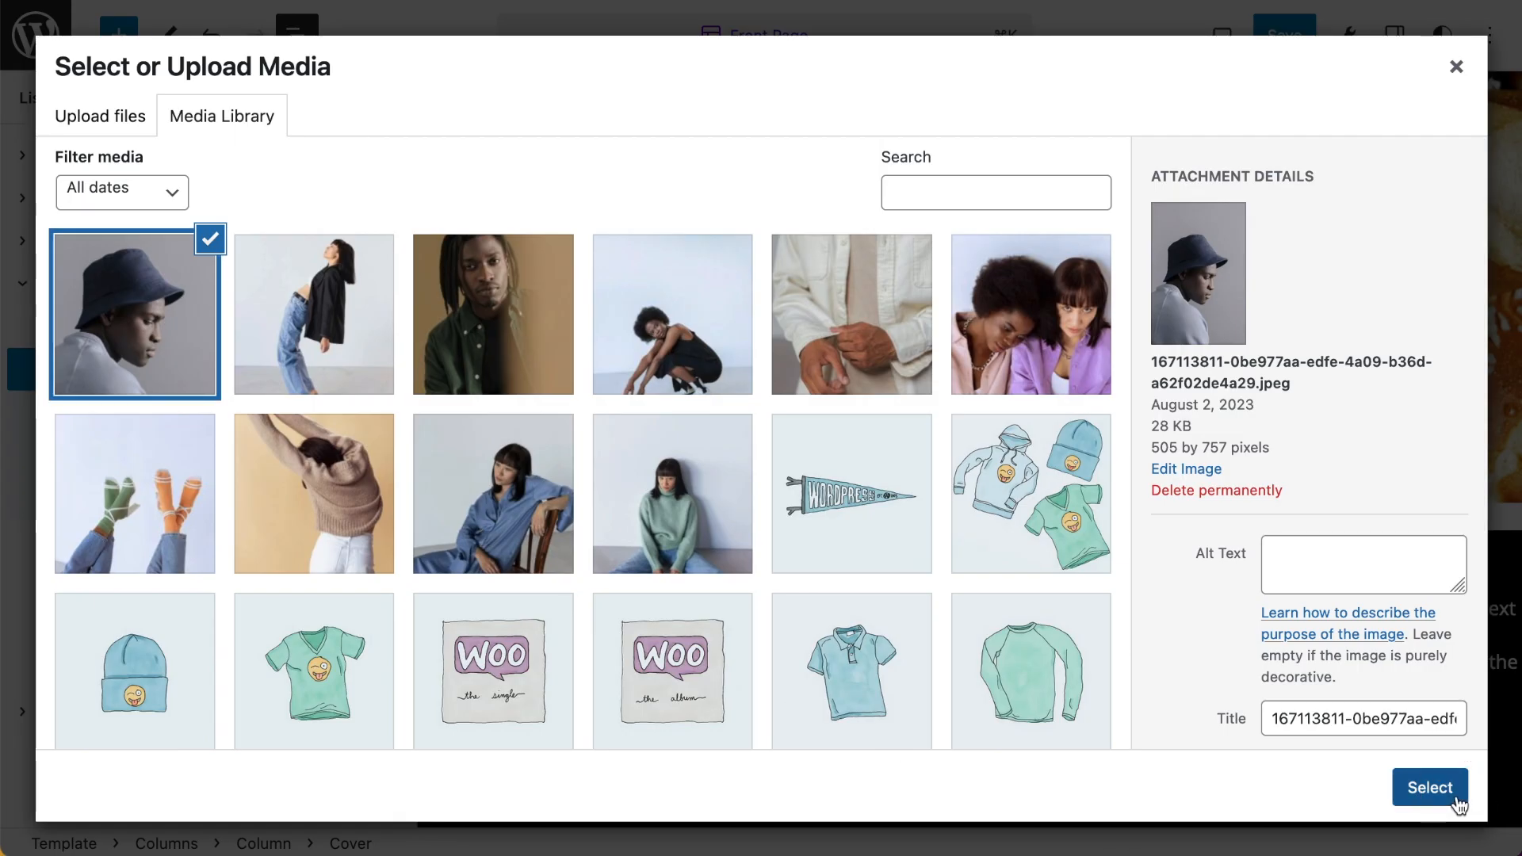
click(1442, 792)
Change the "Cupcakes" heading text to "Hats"
double_click(618, 428)
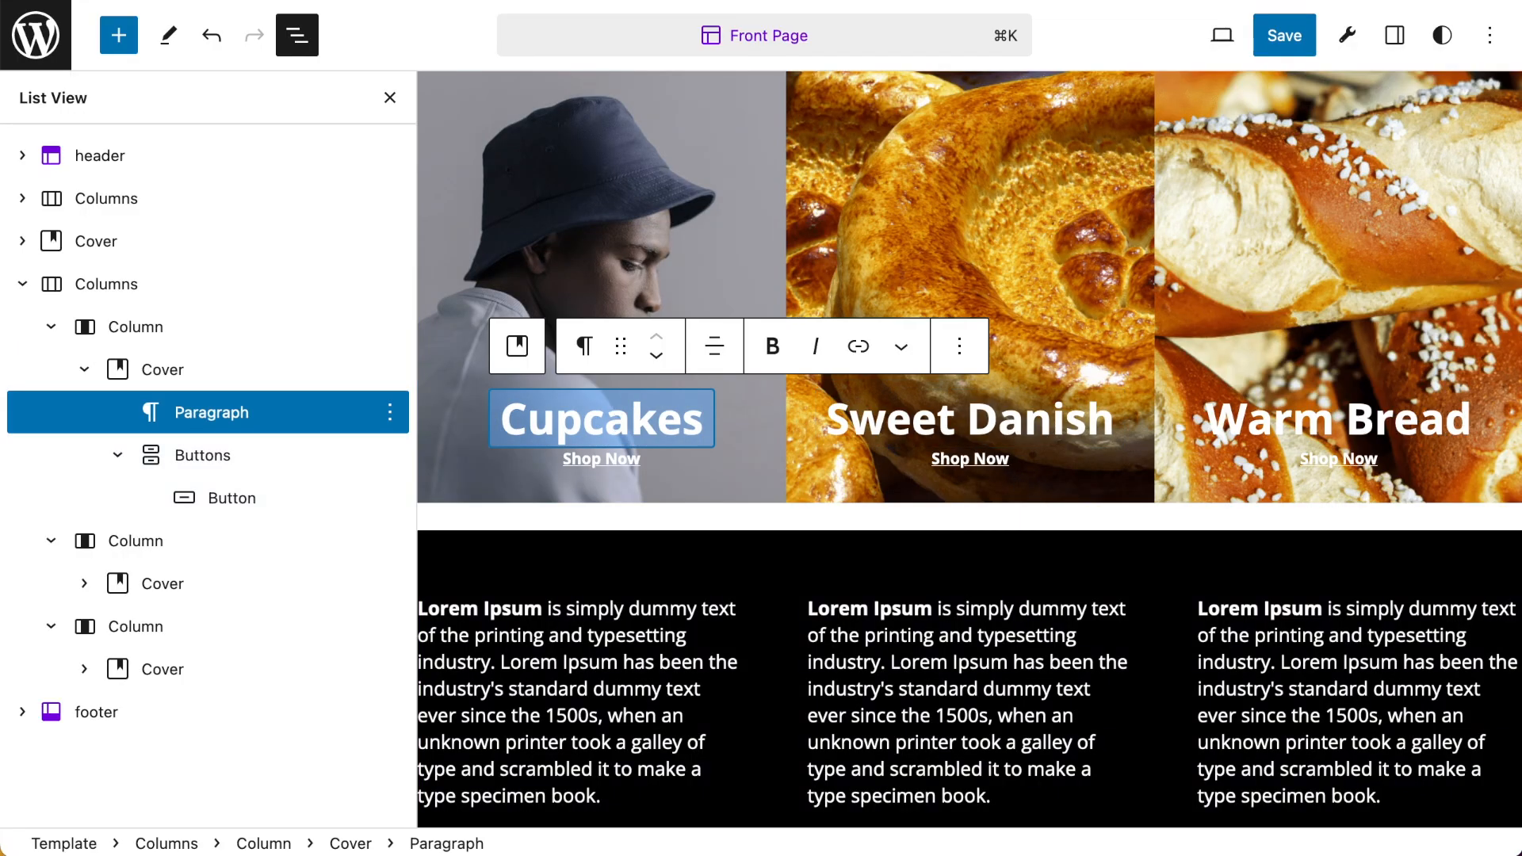
text(Hate)
key(BackSpace)
text(s)
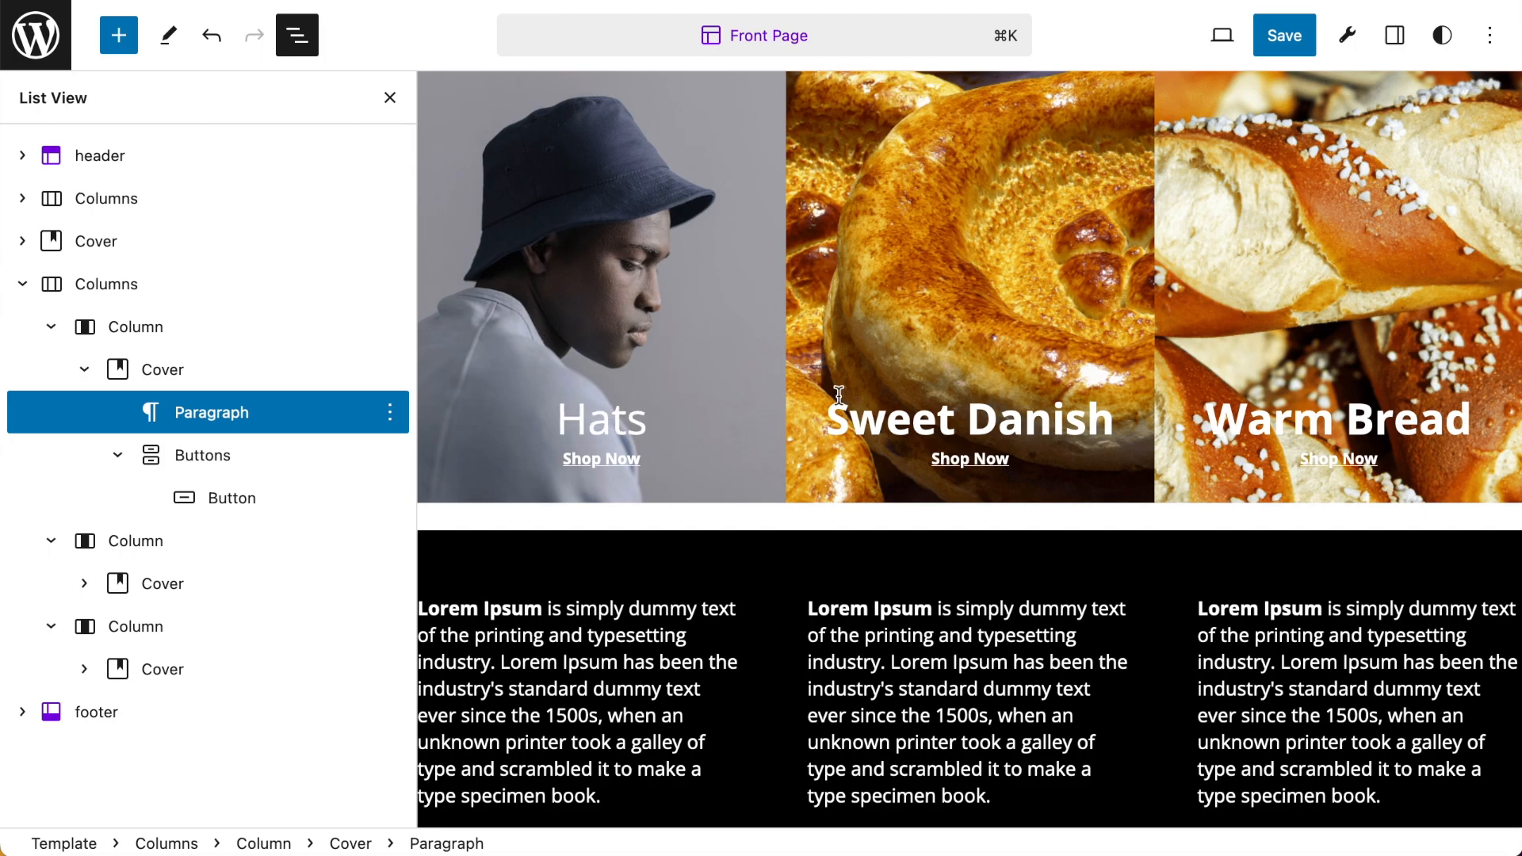
Replace the Sweet Danish Cover block's image with the media library photo of a woman leaning back in jeans and a black jacket
click(1003, 232)
click(1213, 549)
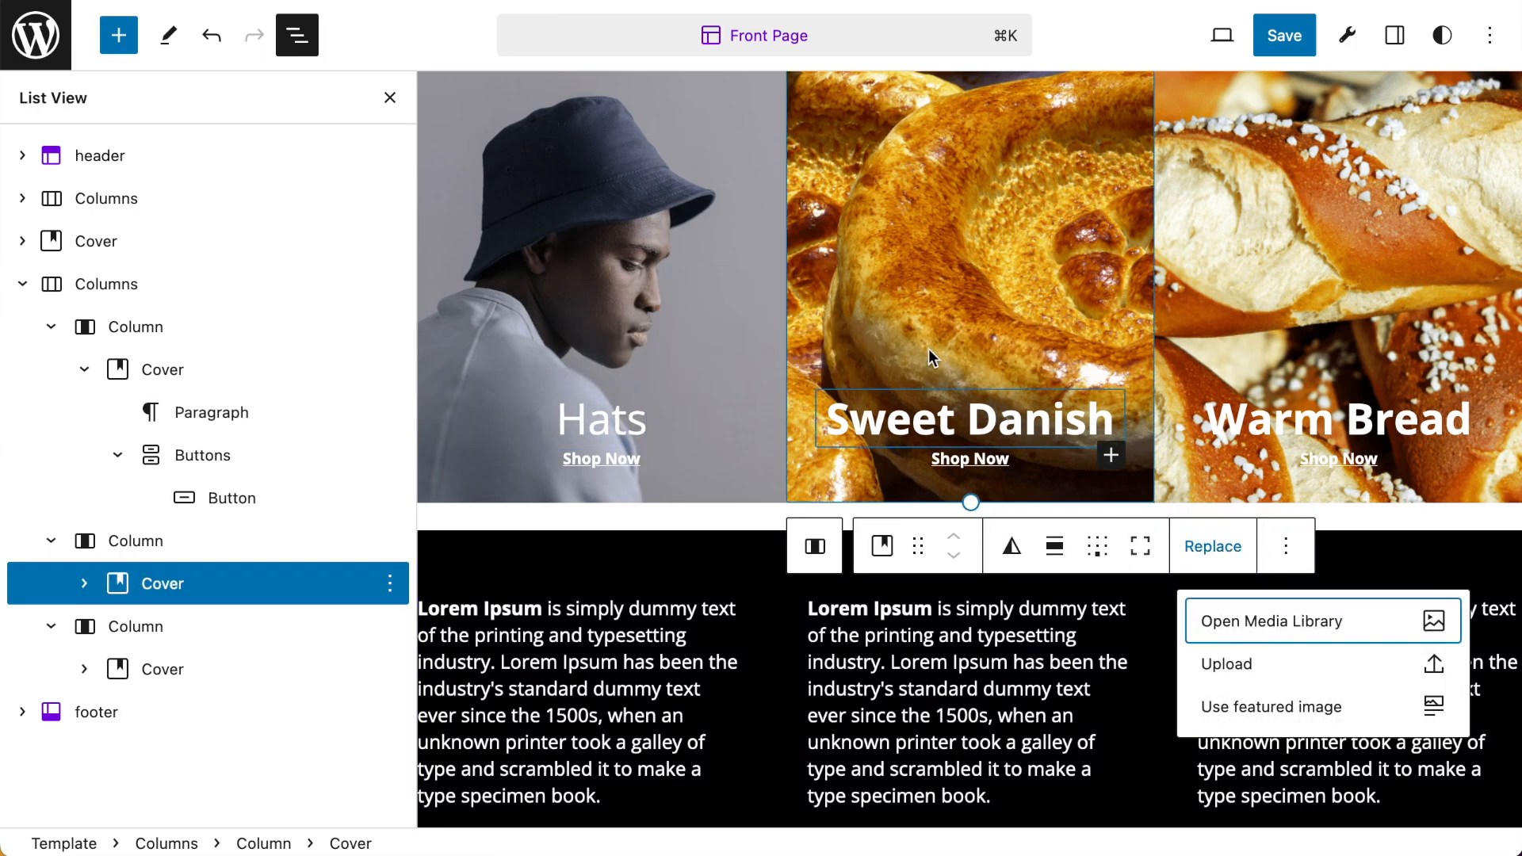
click(1280, 630)
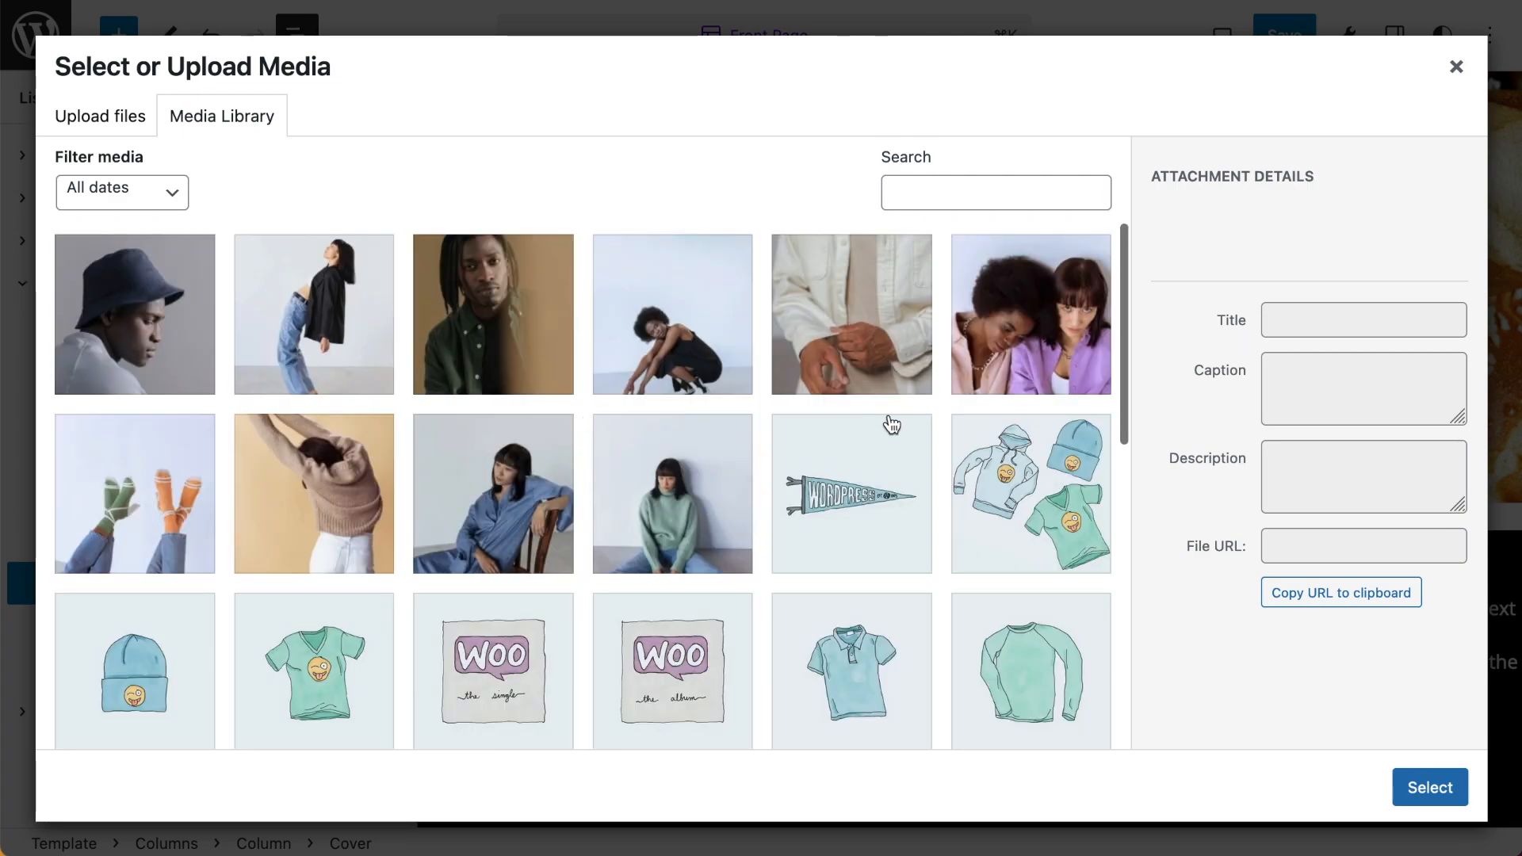
click(312, 330)
click(1429, 787)
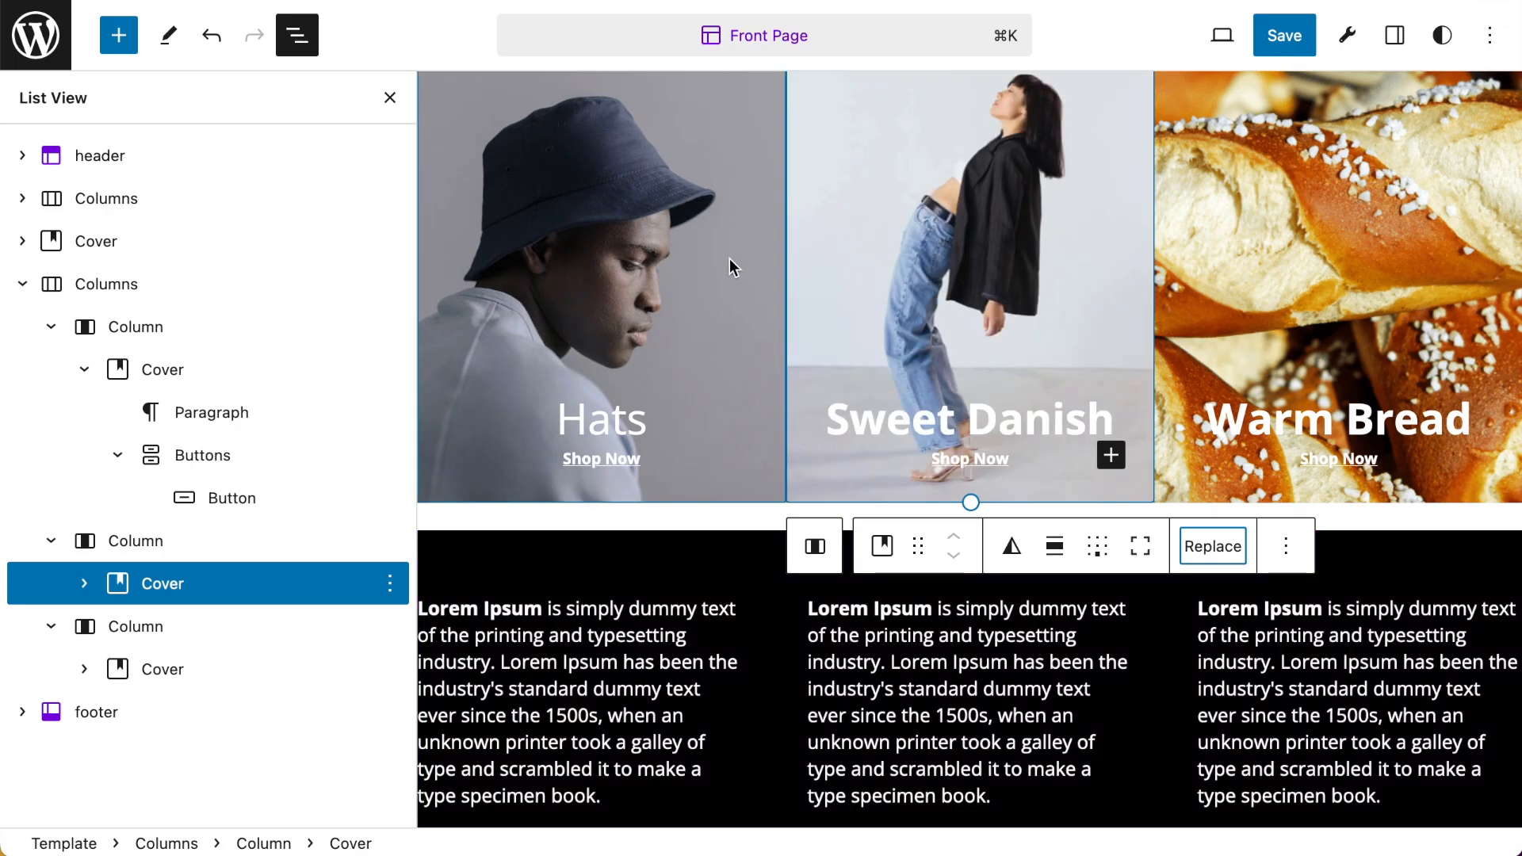
Replace the Warm Bread Cover block's image with the media library photo of two women in pink and purple jackets
click(1325, 319)
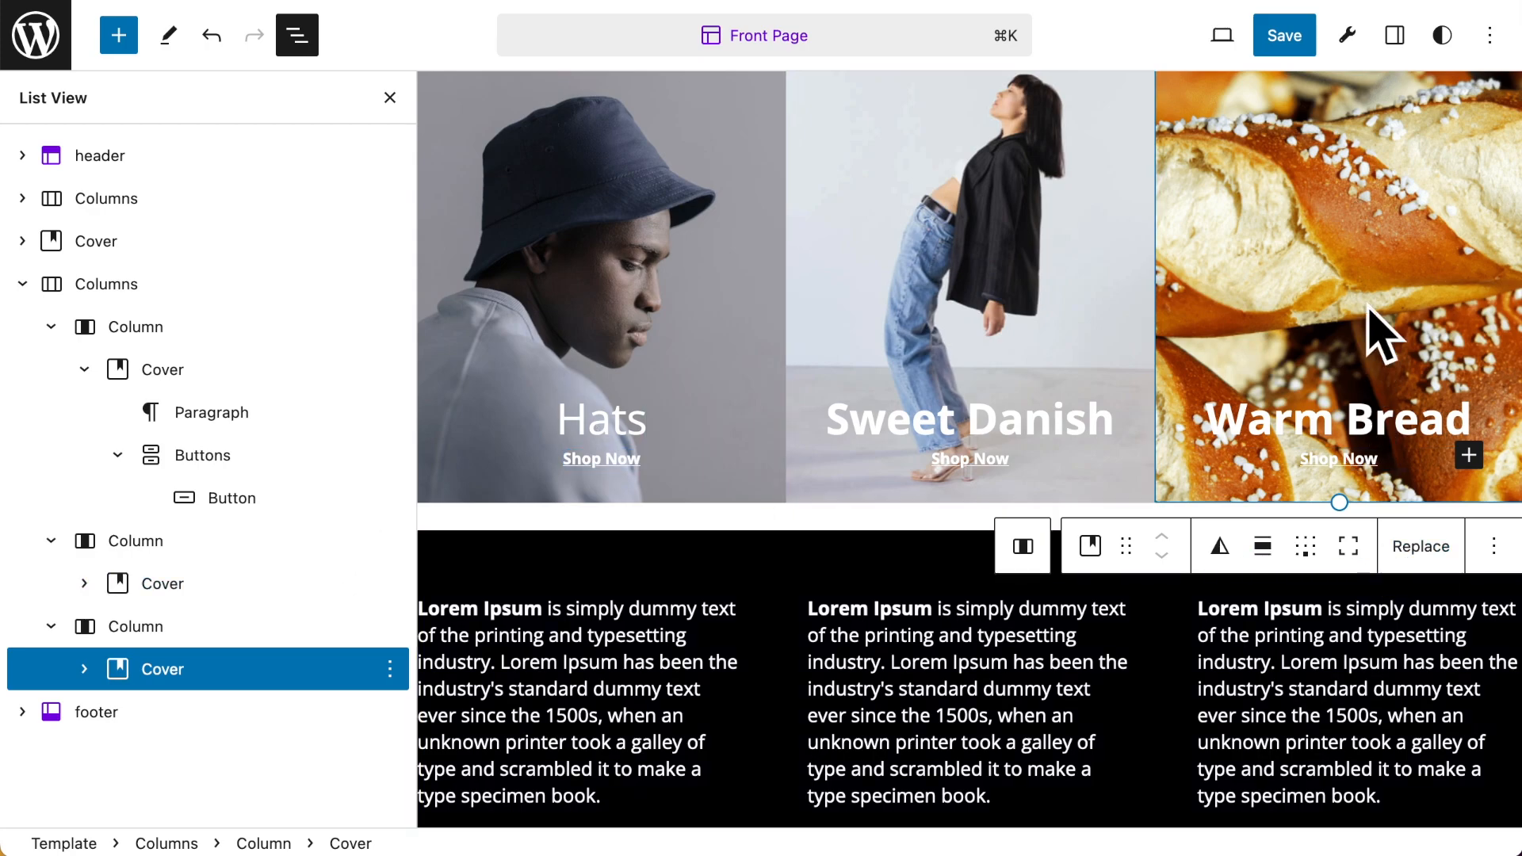
click(1427, 547)
click(1272, 632)
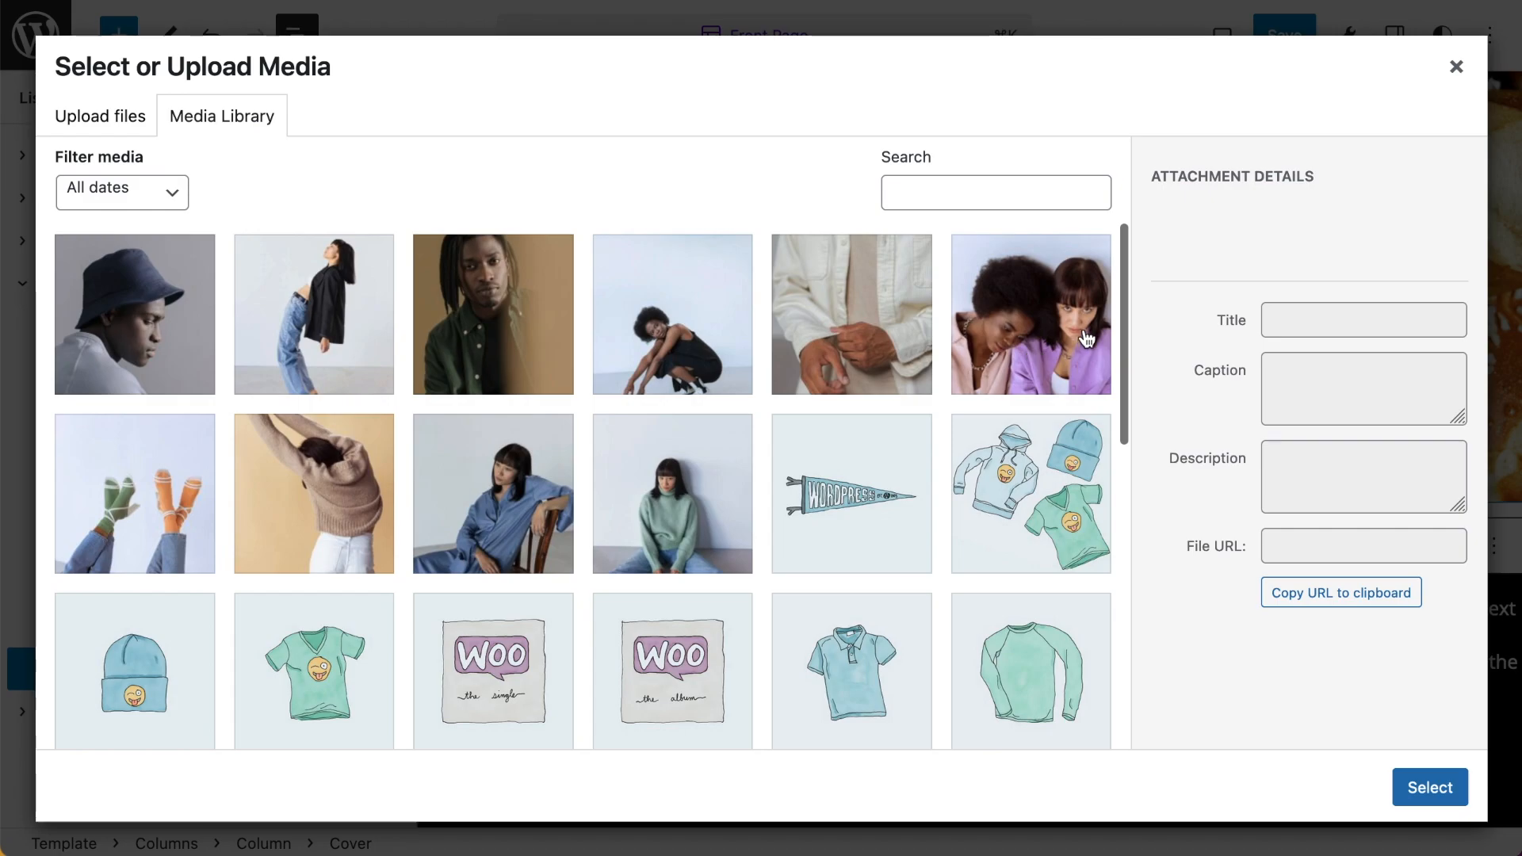
click(1079, 341)
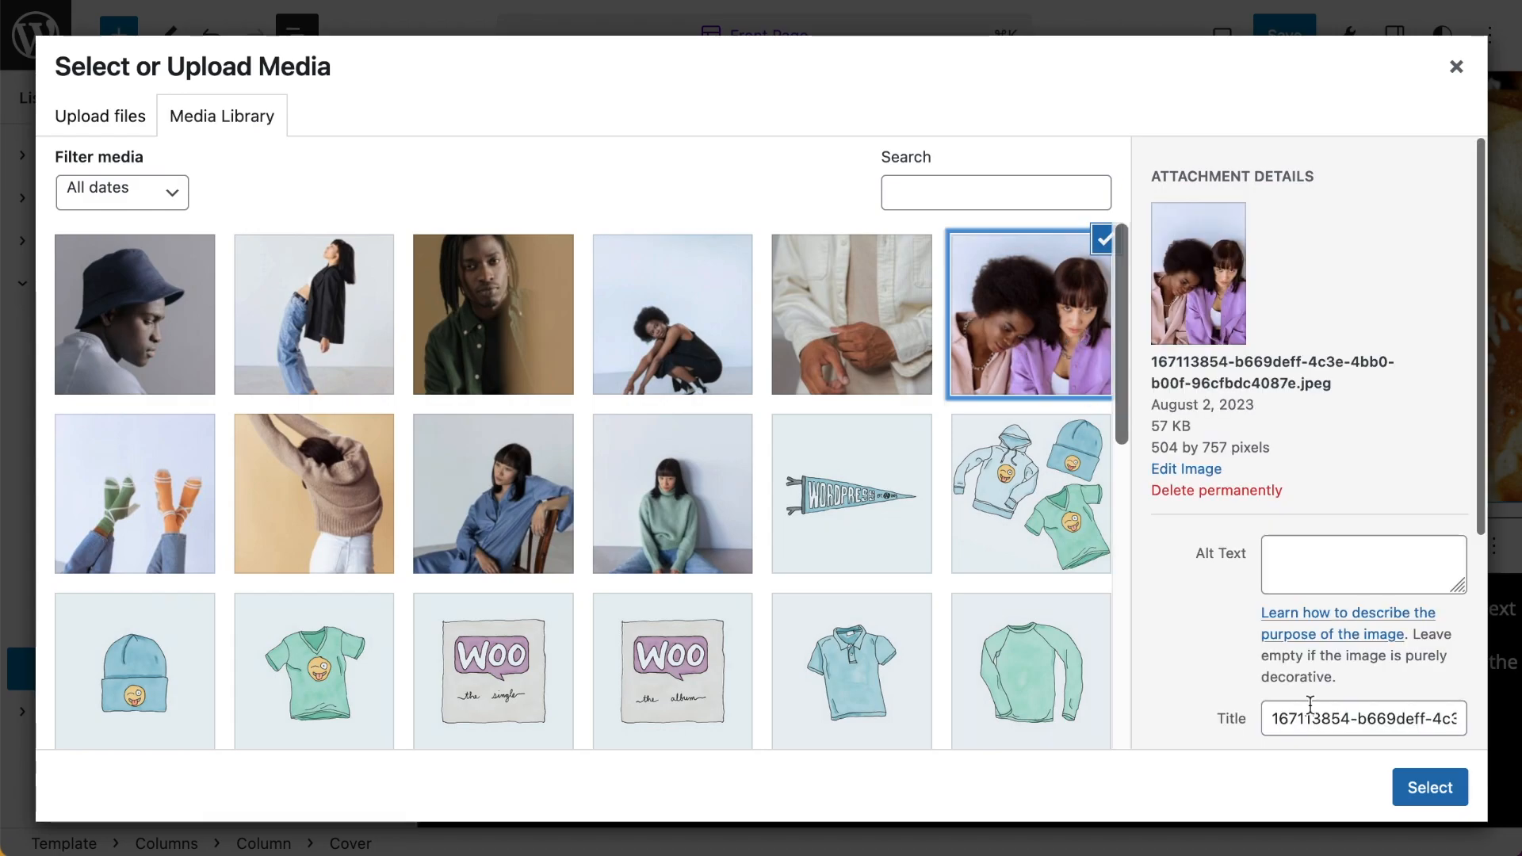
click(1460, 805)
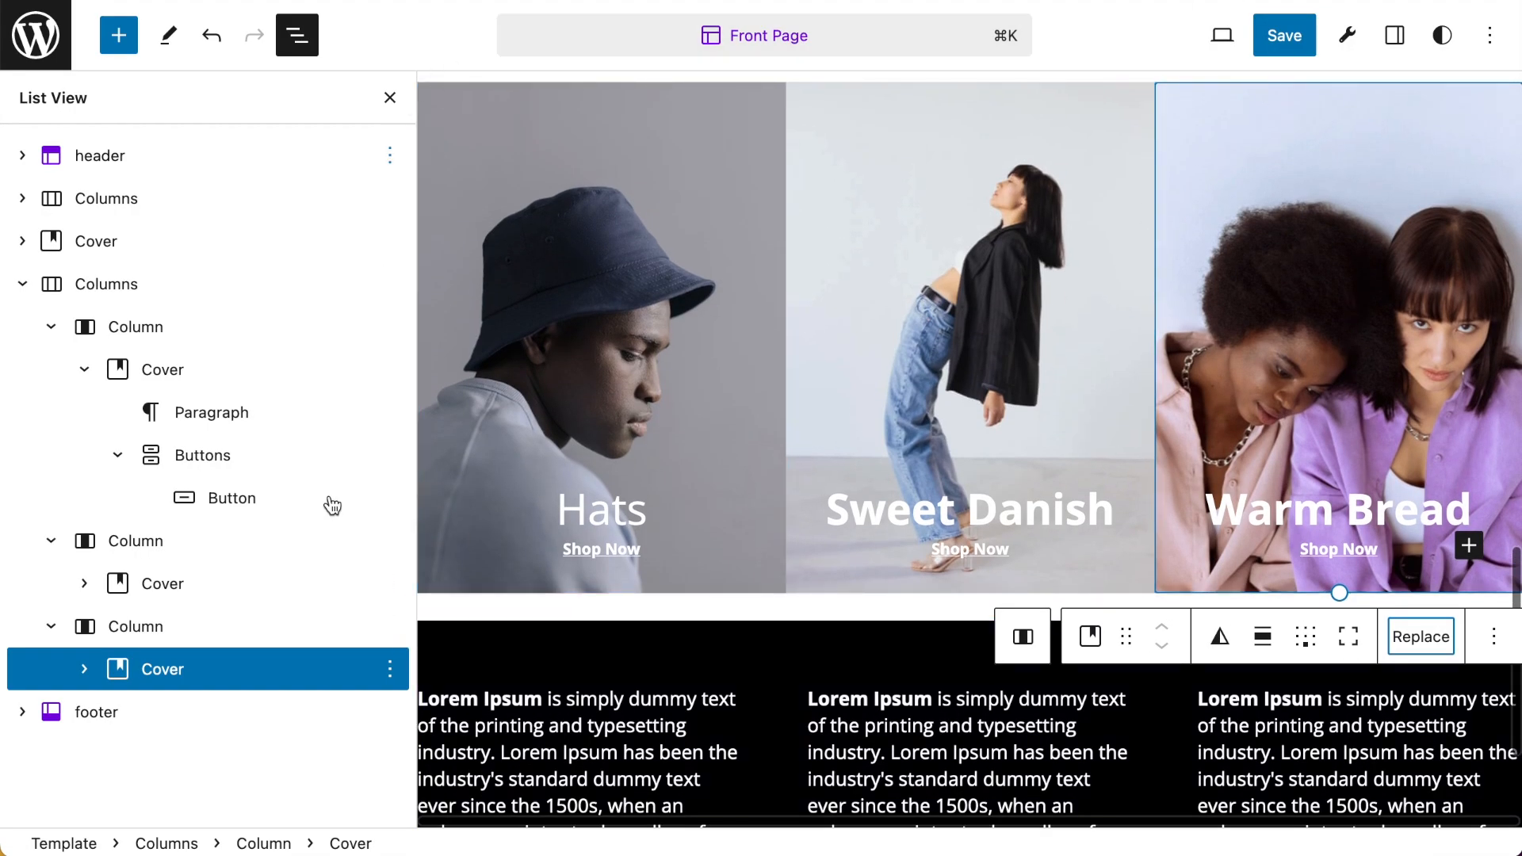
Collapse the three-column Columns block, close the block list and review the whole template, including the gap between header and banner
click(24, 285)
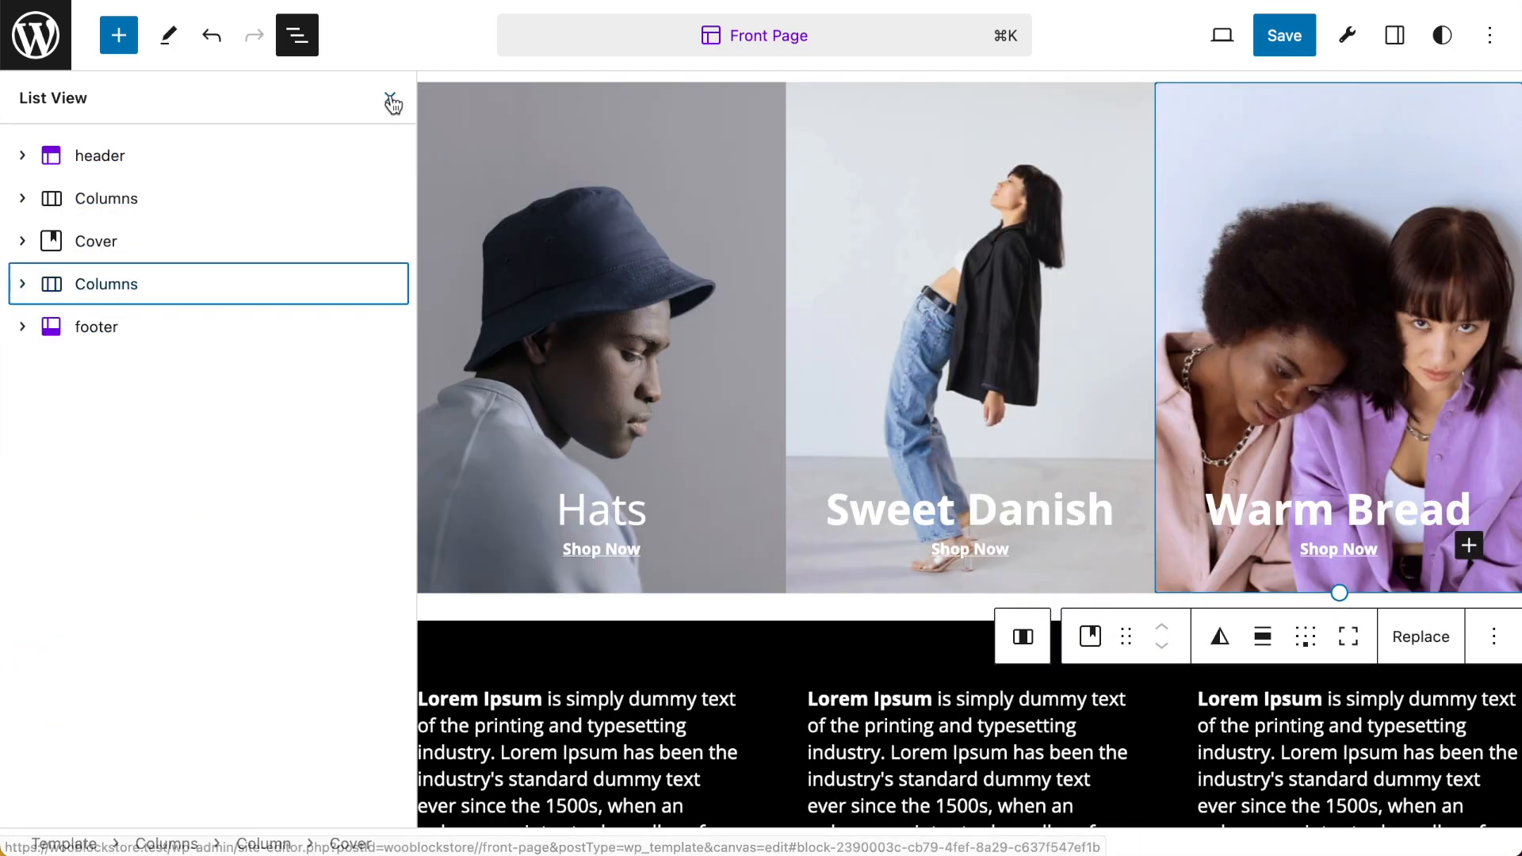
click(391, 101)
scroll(805, 505, down, 5)
scroll(786, 401, up, 2)
scroll(773, 403, up, 15)
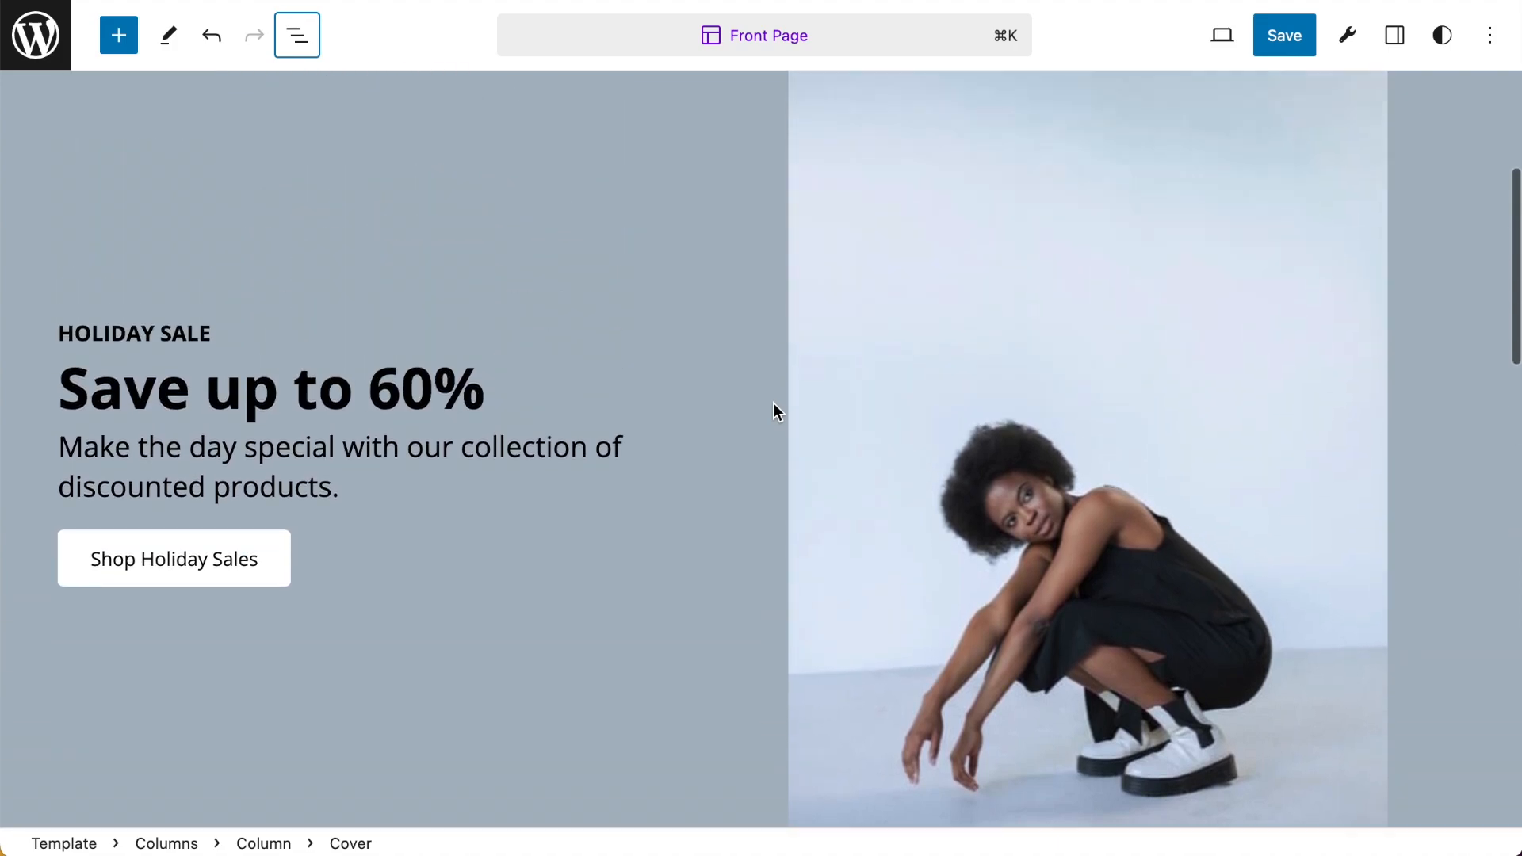
scroll(773, 403, up, 4)
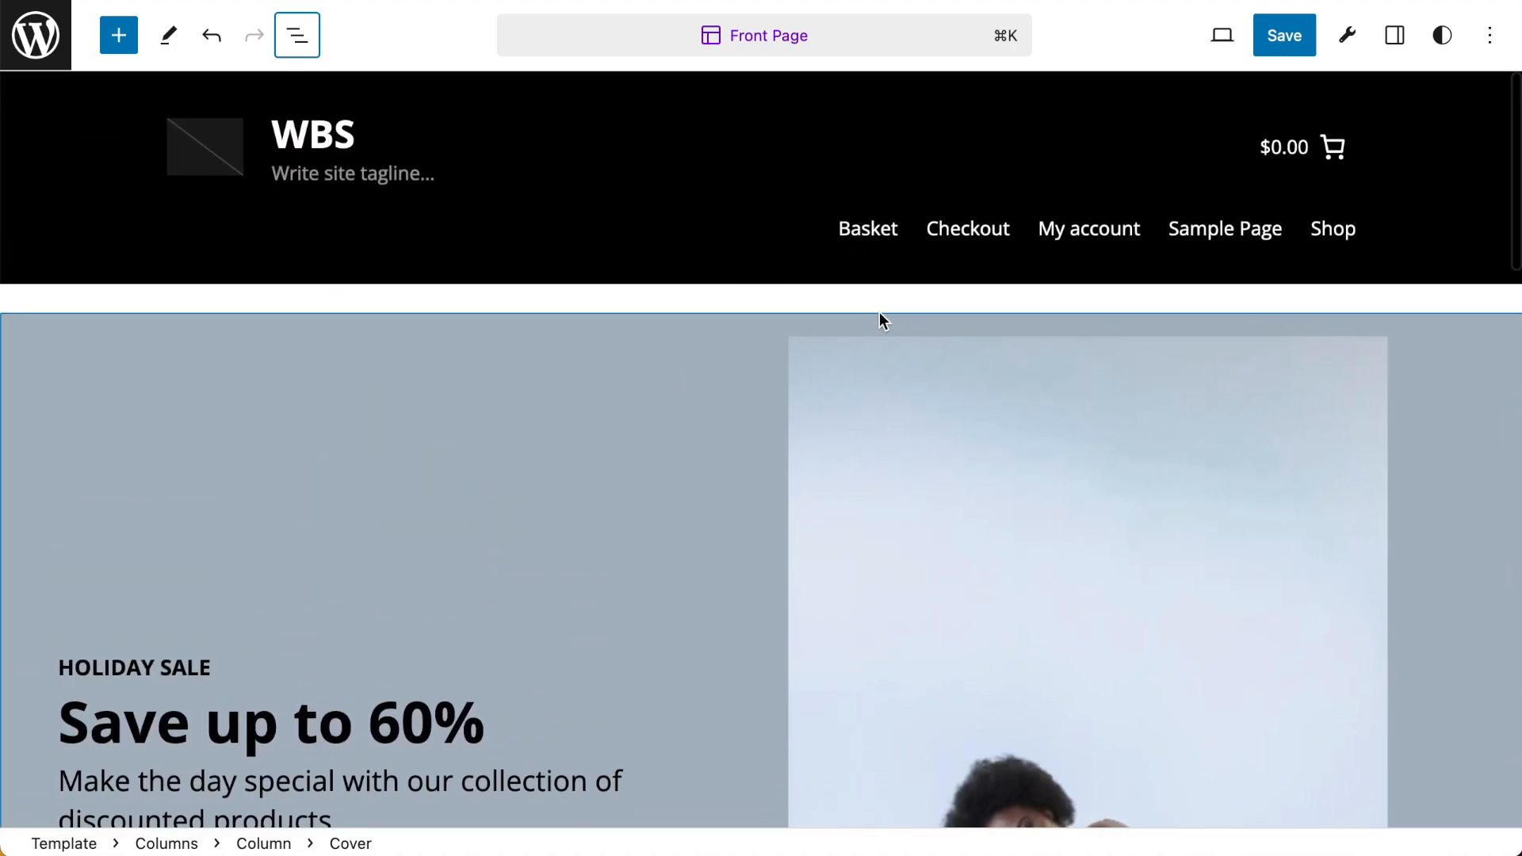
mouse_move(959, 299)
scroll(632, 421, down, 3)
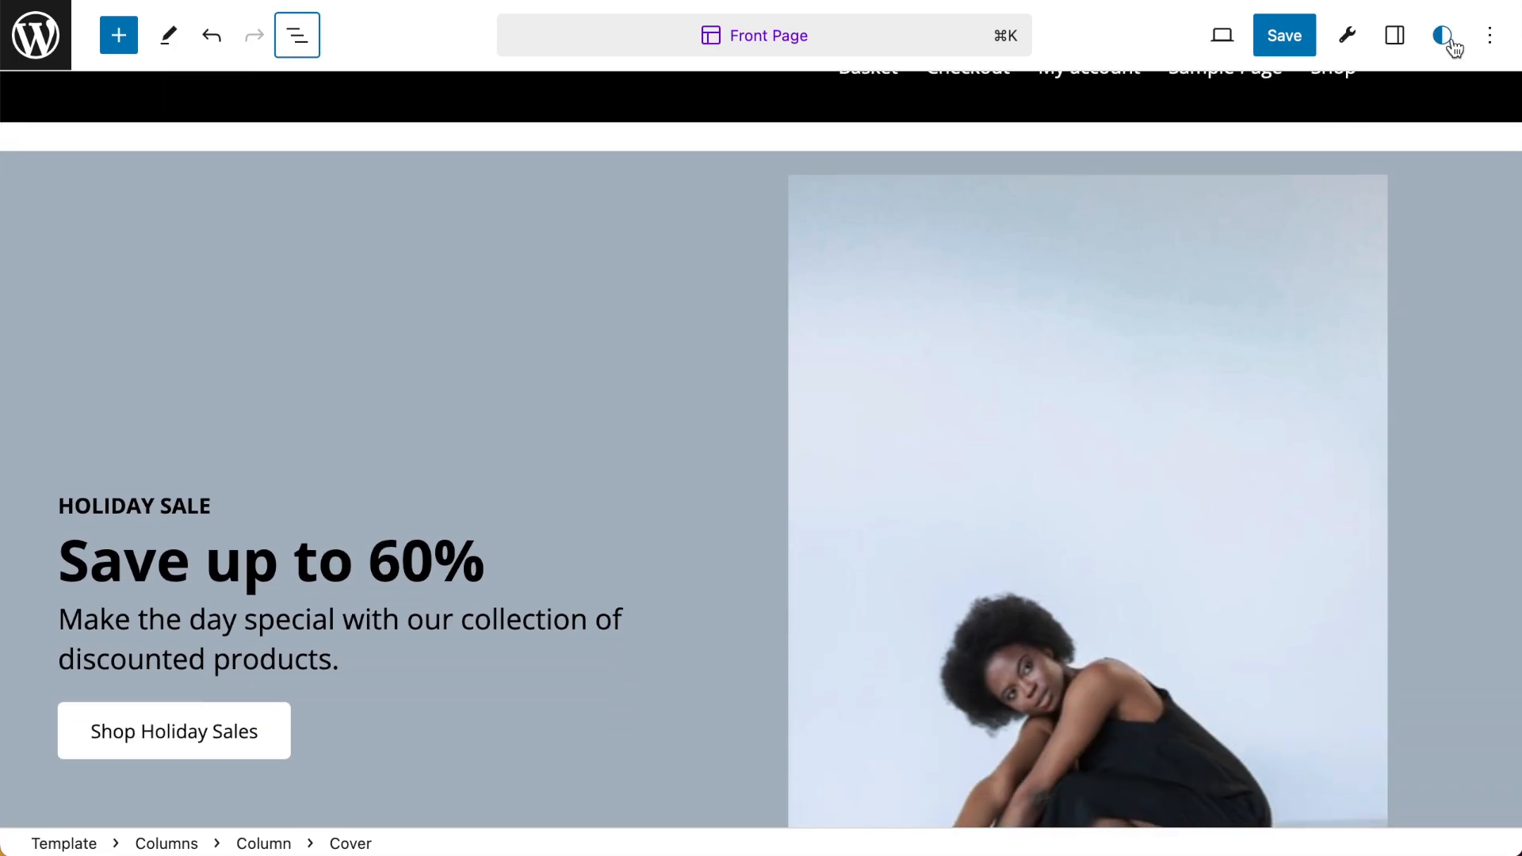
Set the site-wide layout block spacing to 0 px in the global styles
click(1444, 37)
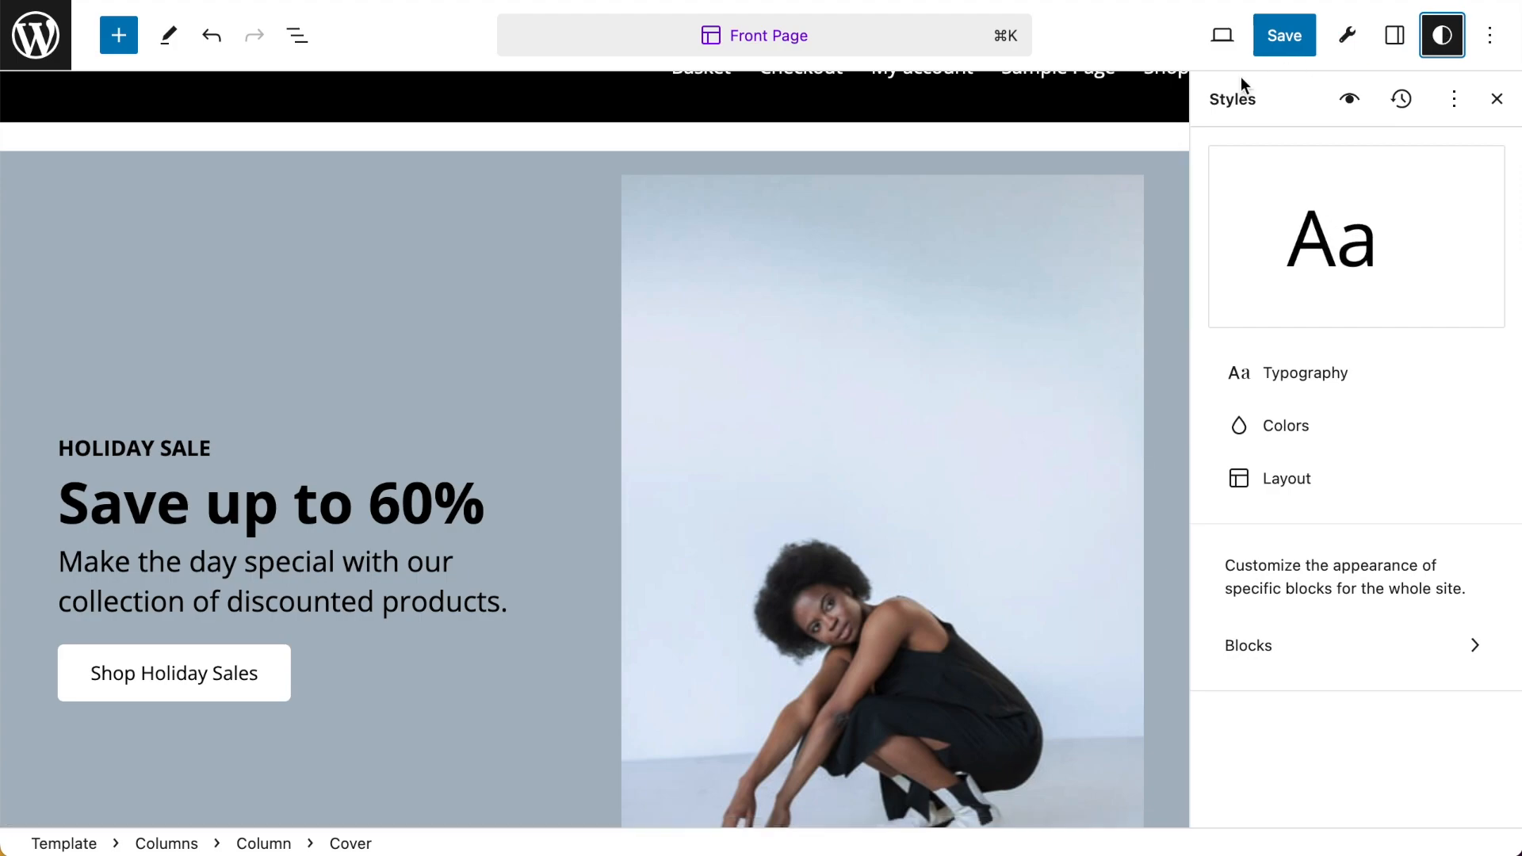
click(1301, 482)
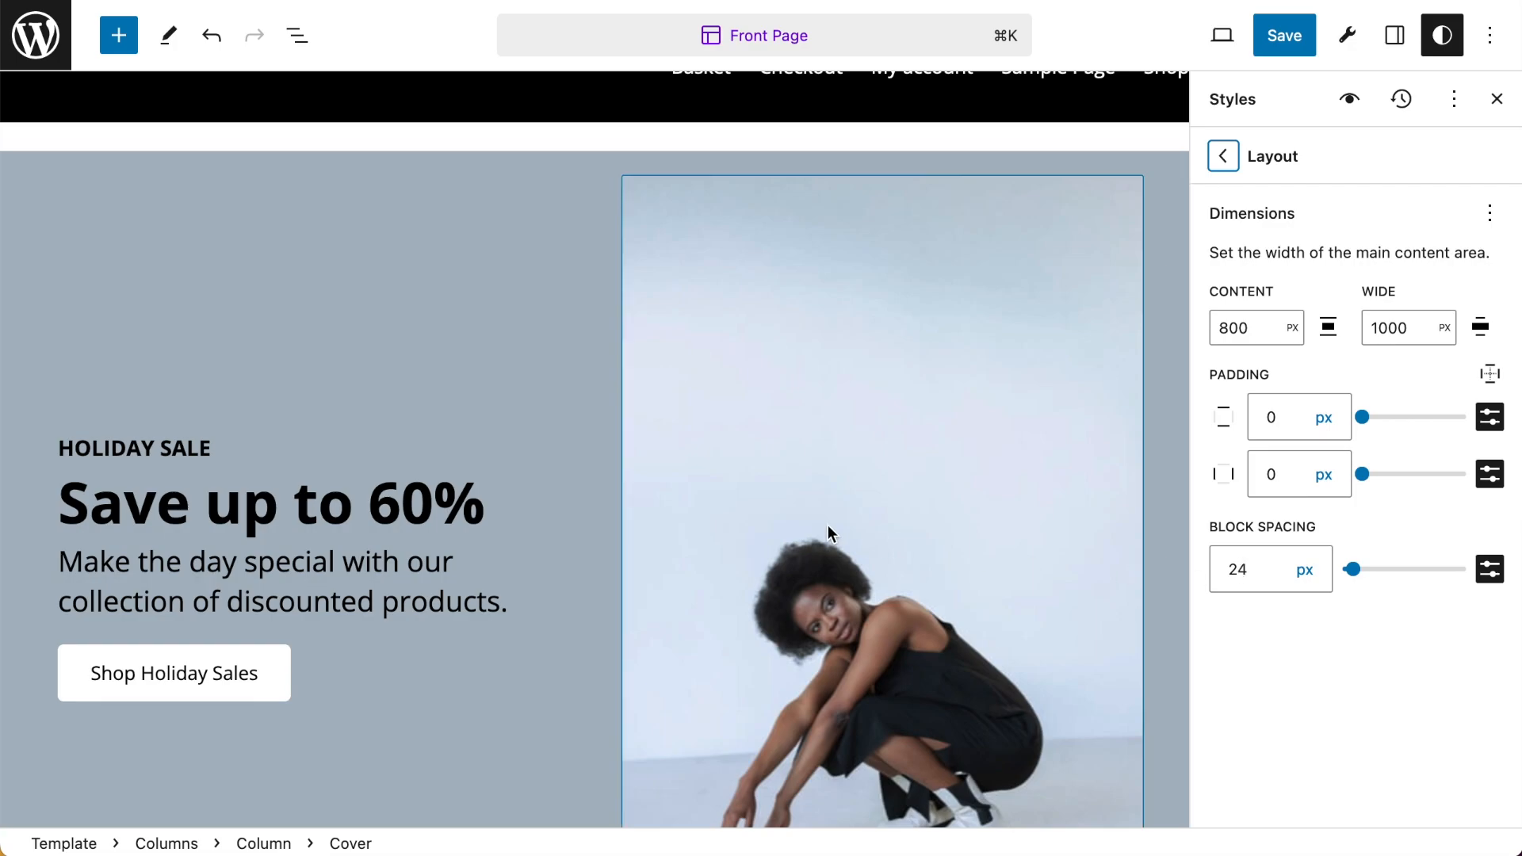
click(1223, 568)
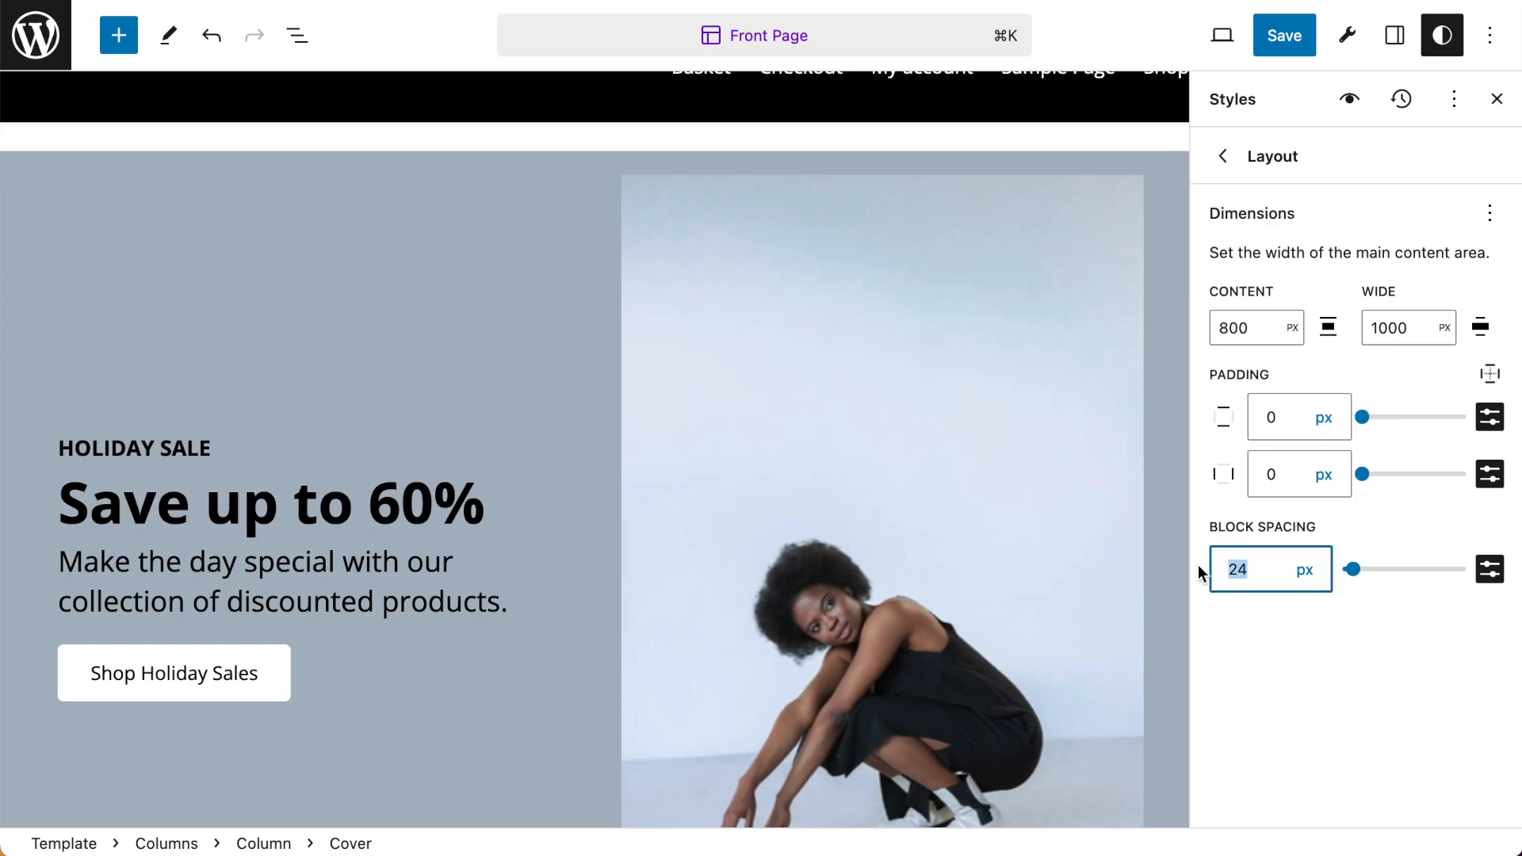
text(0)
Examine the whole template from header to footer for remaining gaps between the sections
scroll(495, 208, up, 2)
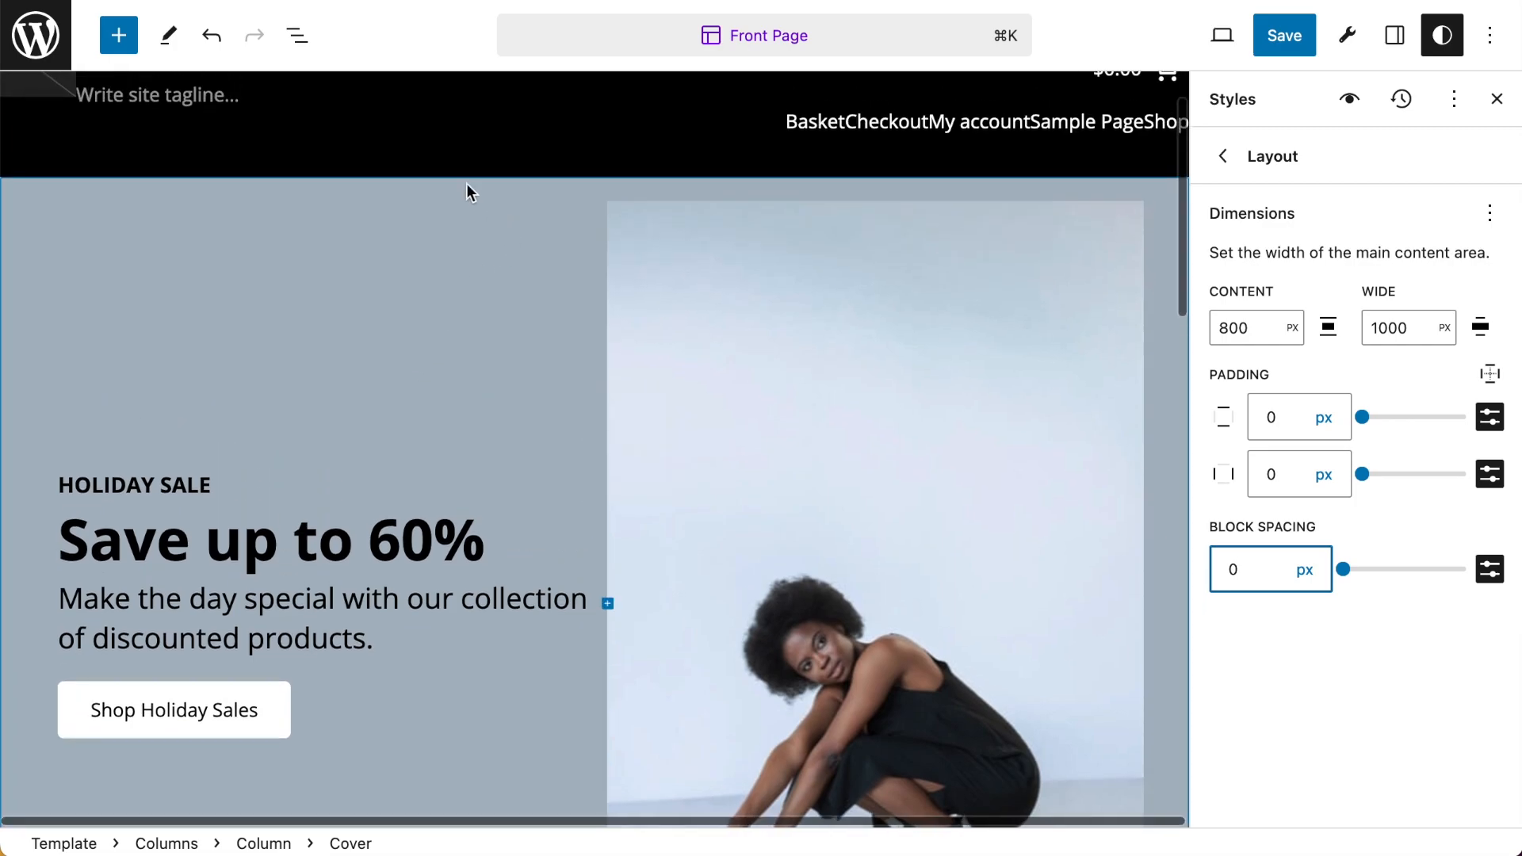
scroll(572, 511, down, 8)
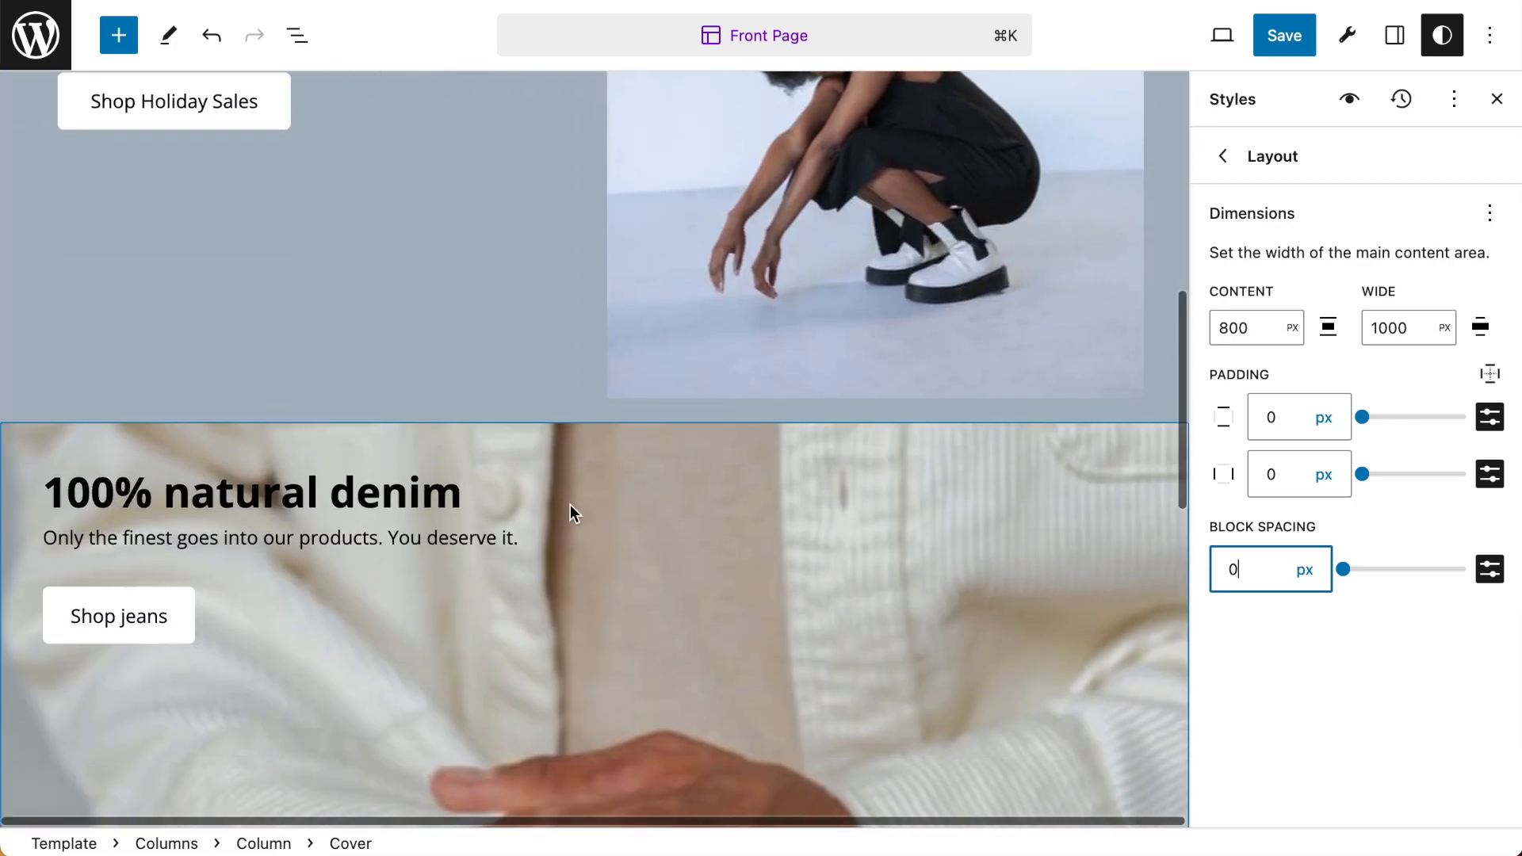
scroll(569, 504, down, 10)
scroll(562, 520, down, 2)
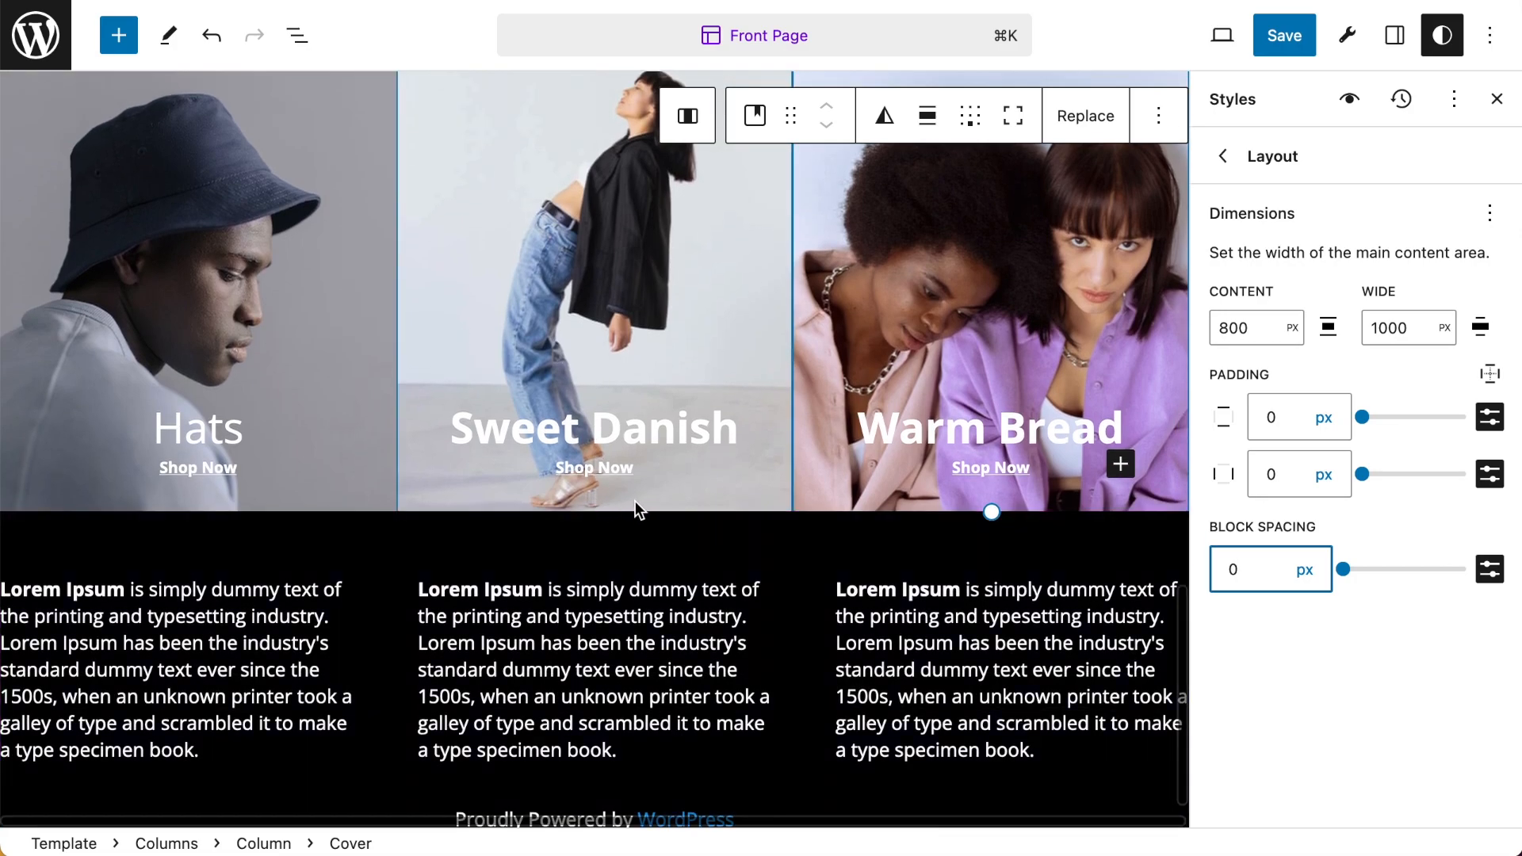
scroll(636, 510, up, 5)
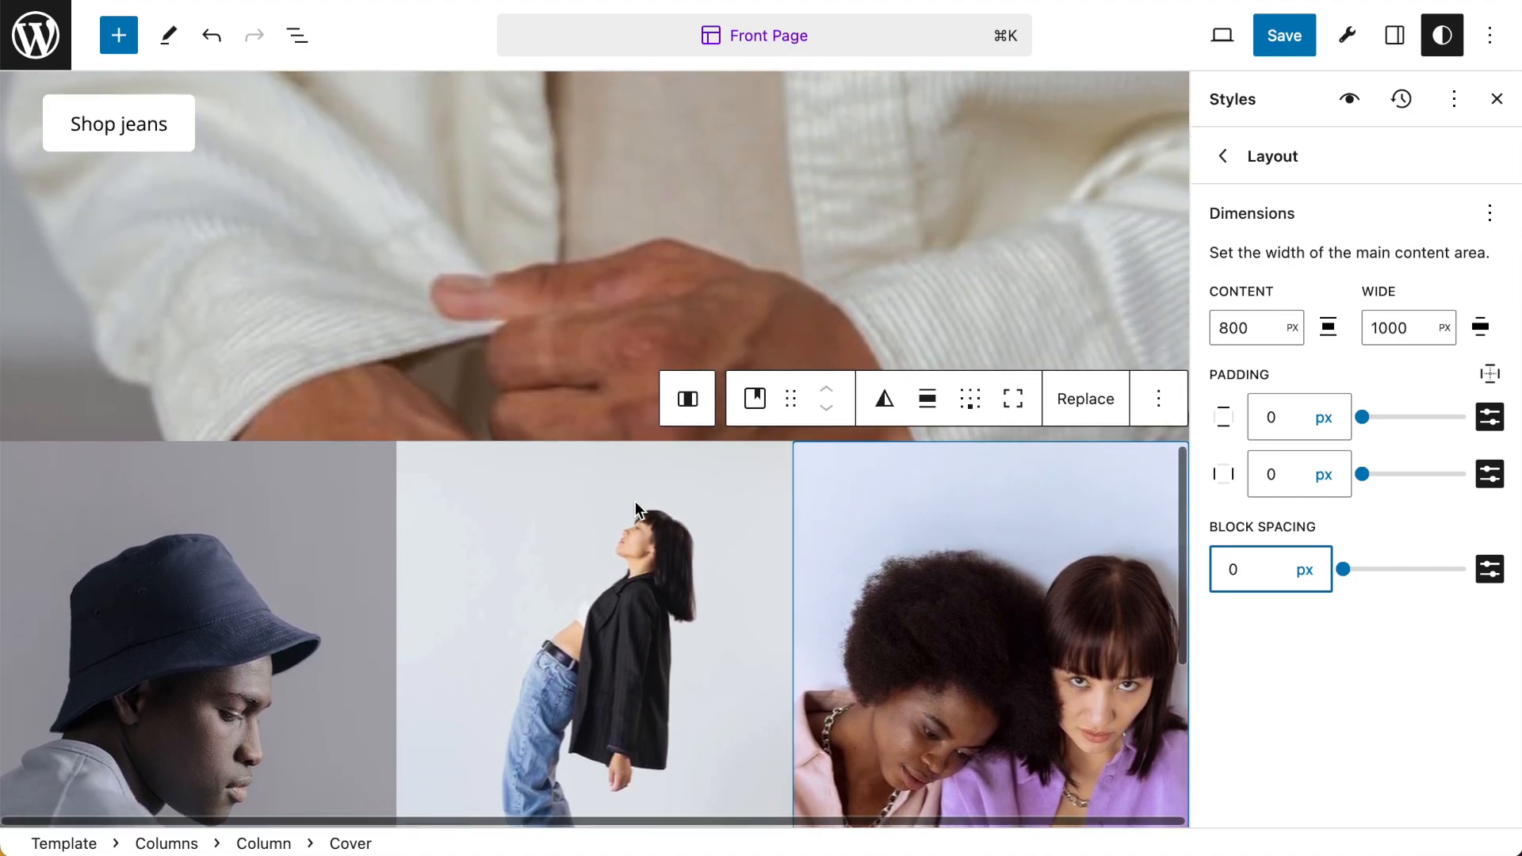
scroll(635, 508, up, 1)
scroll(635, 508, up, 5)
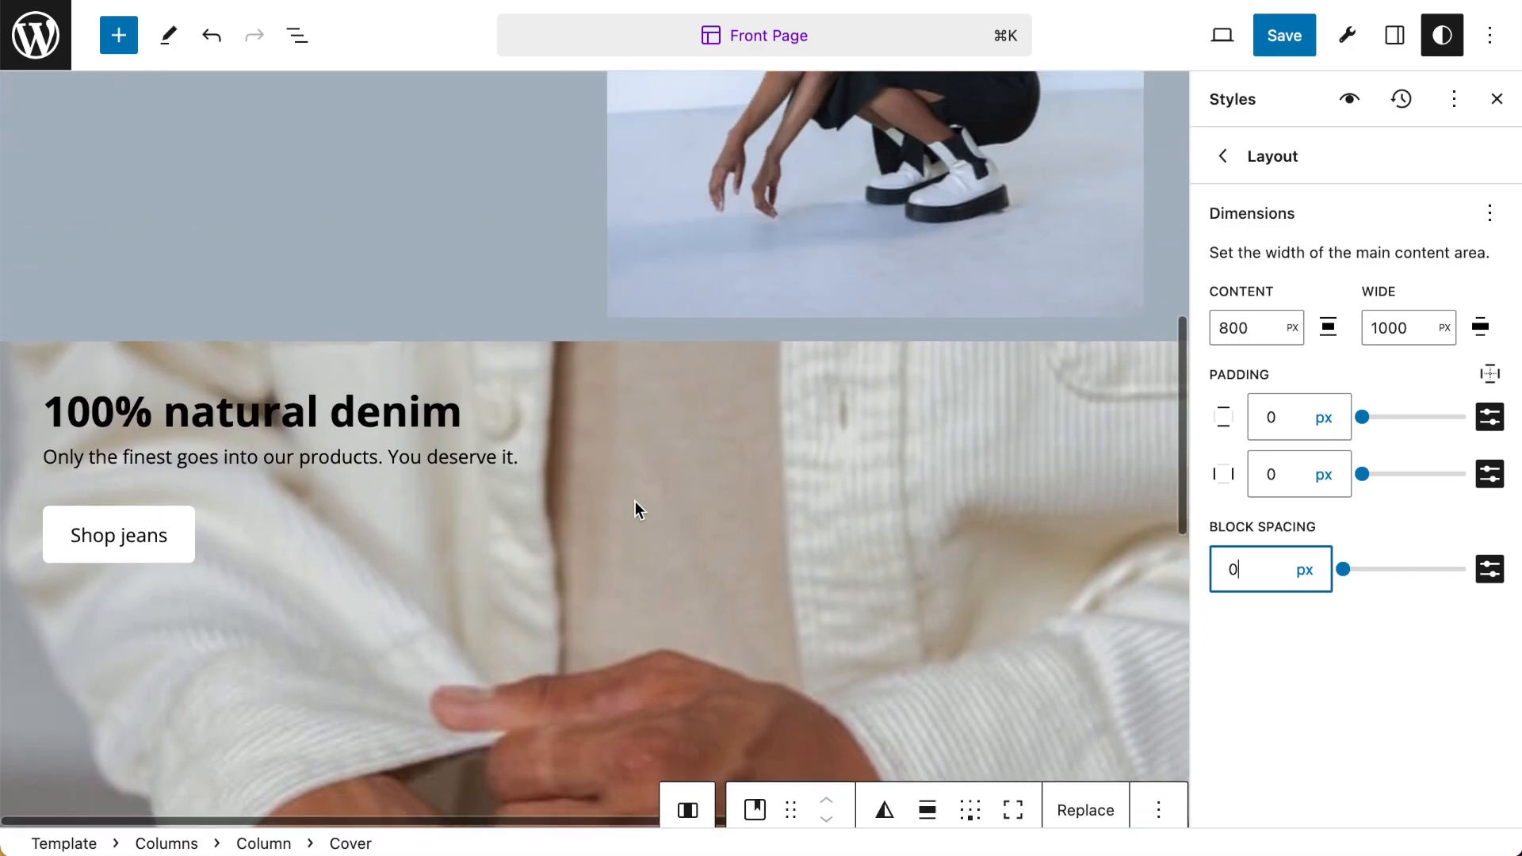
scroll(635, 502, up, 6)
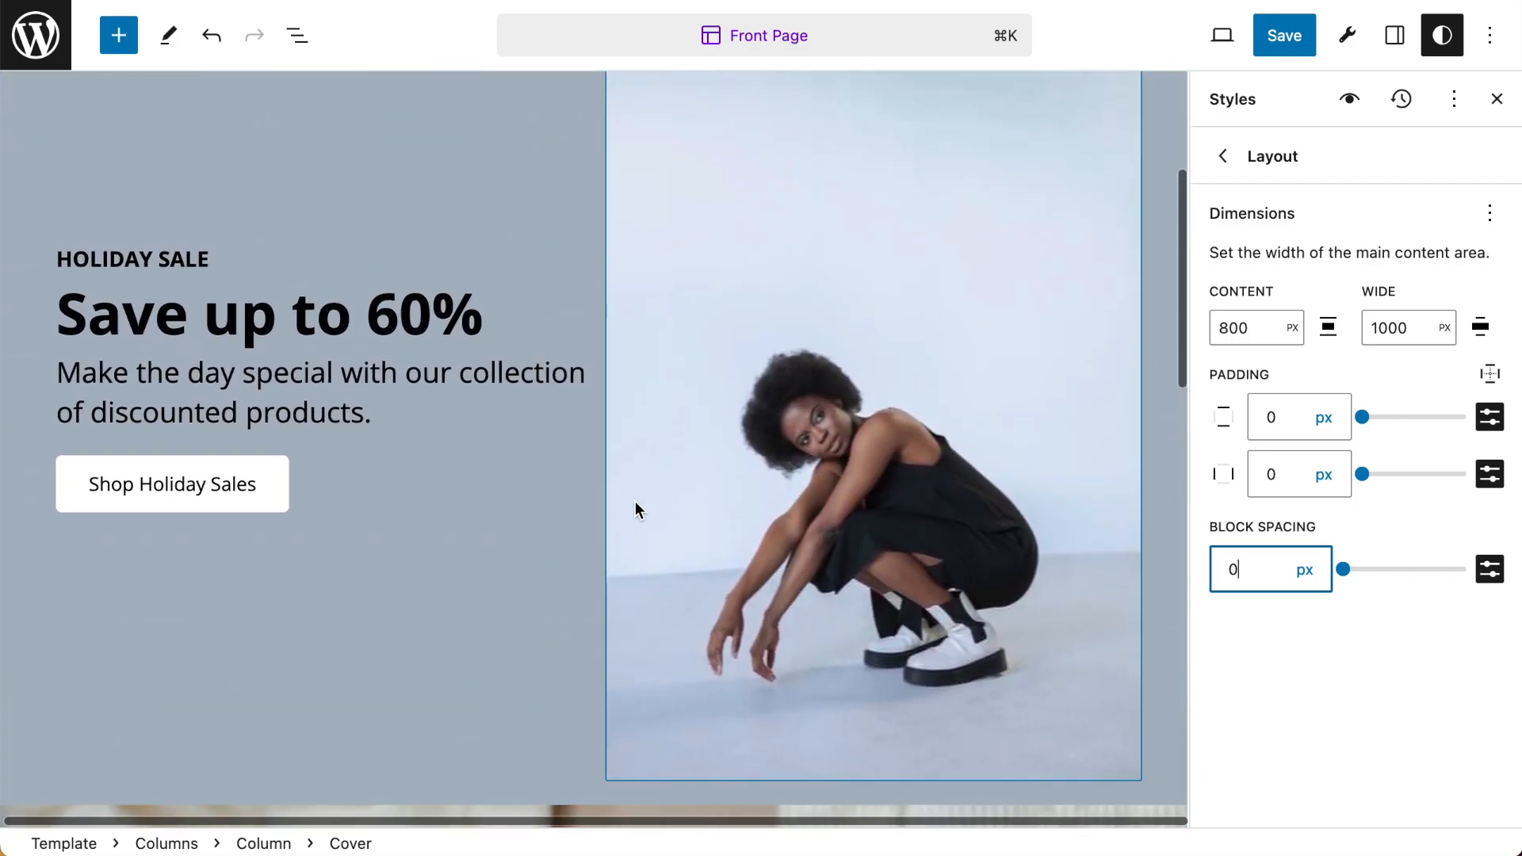
scroll(635, 500, up, 4)
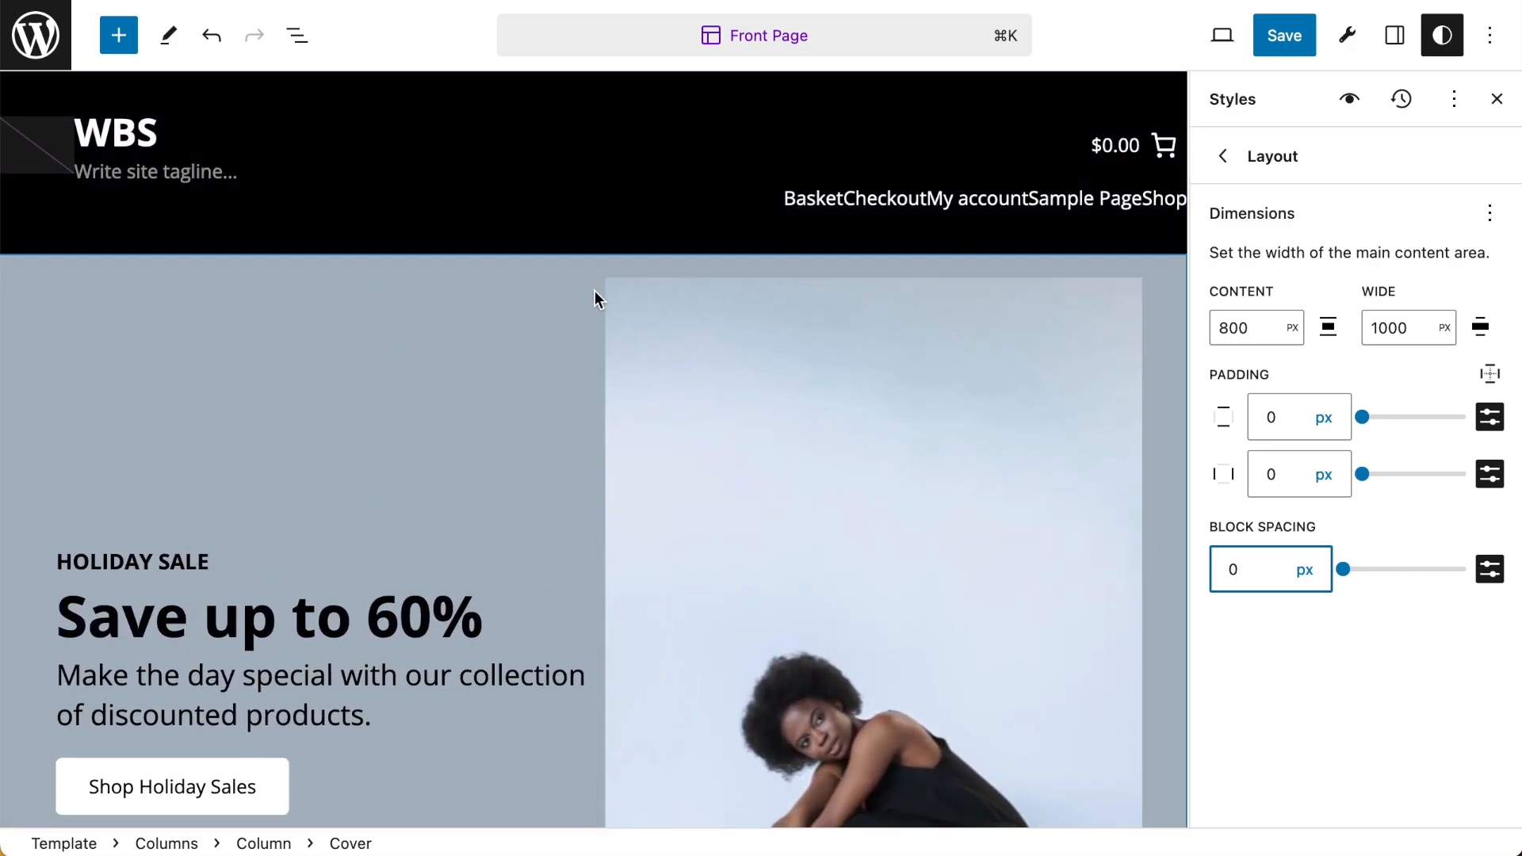
Save the template and layout style changes, then review the full-width page from the image columns to the header
click(1282, 43)
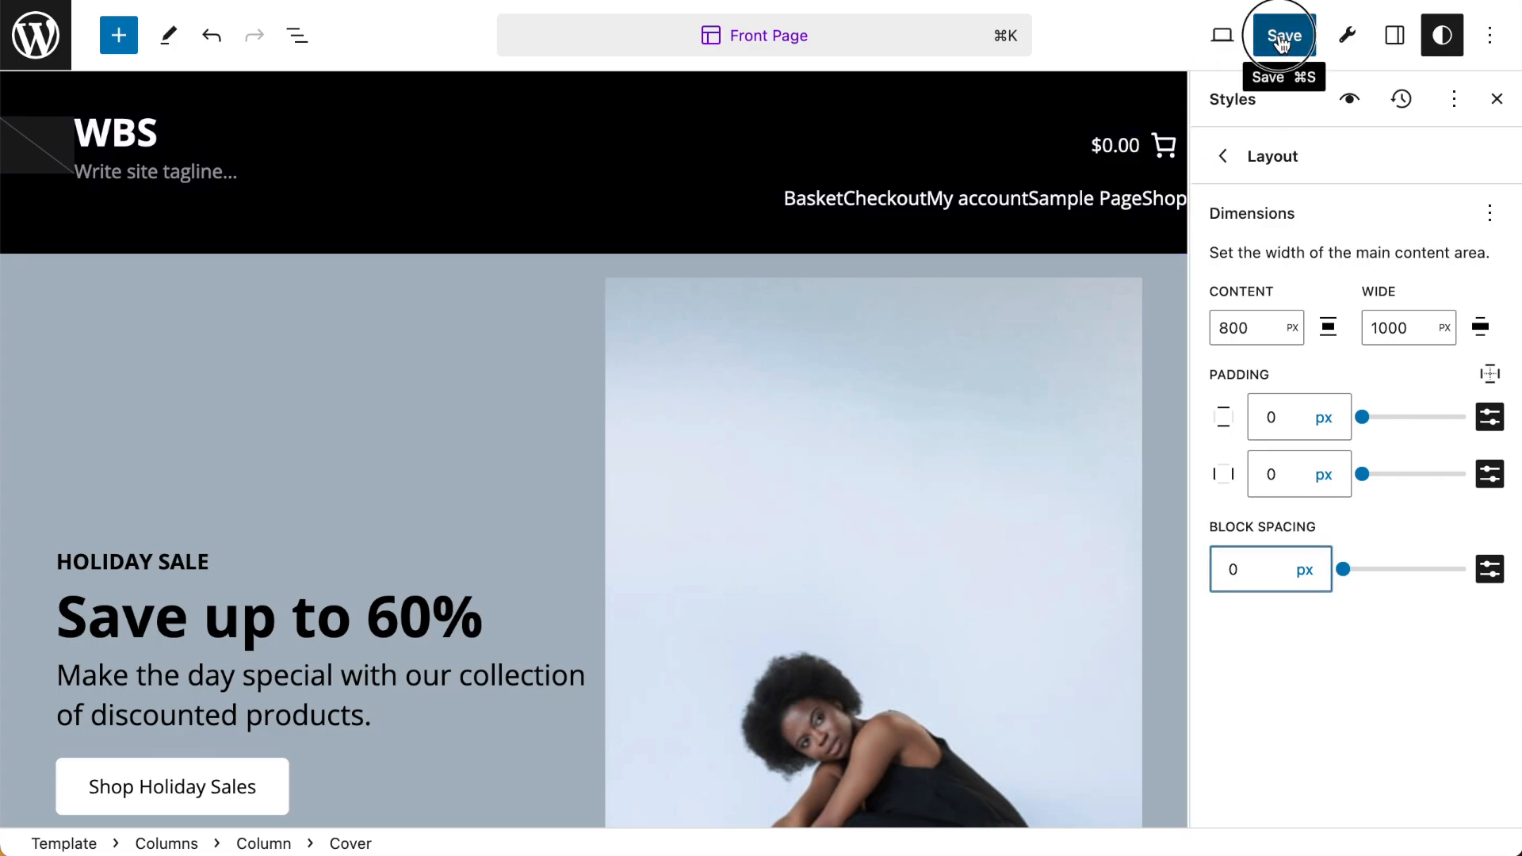
click(1281, 42)
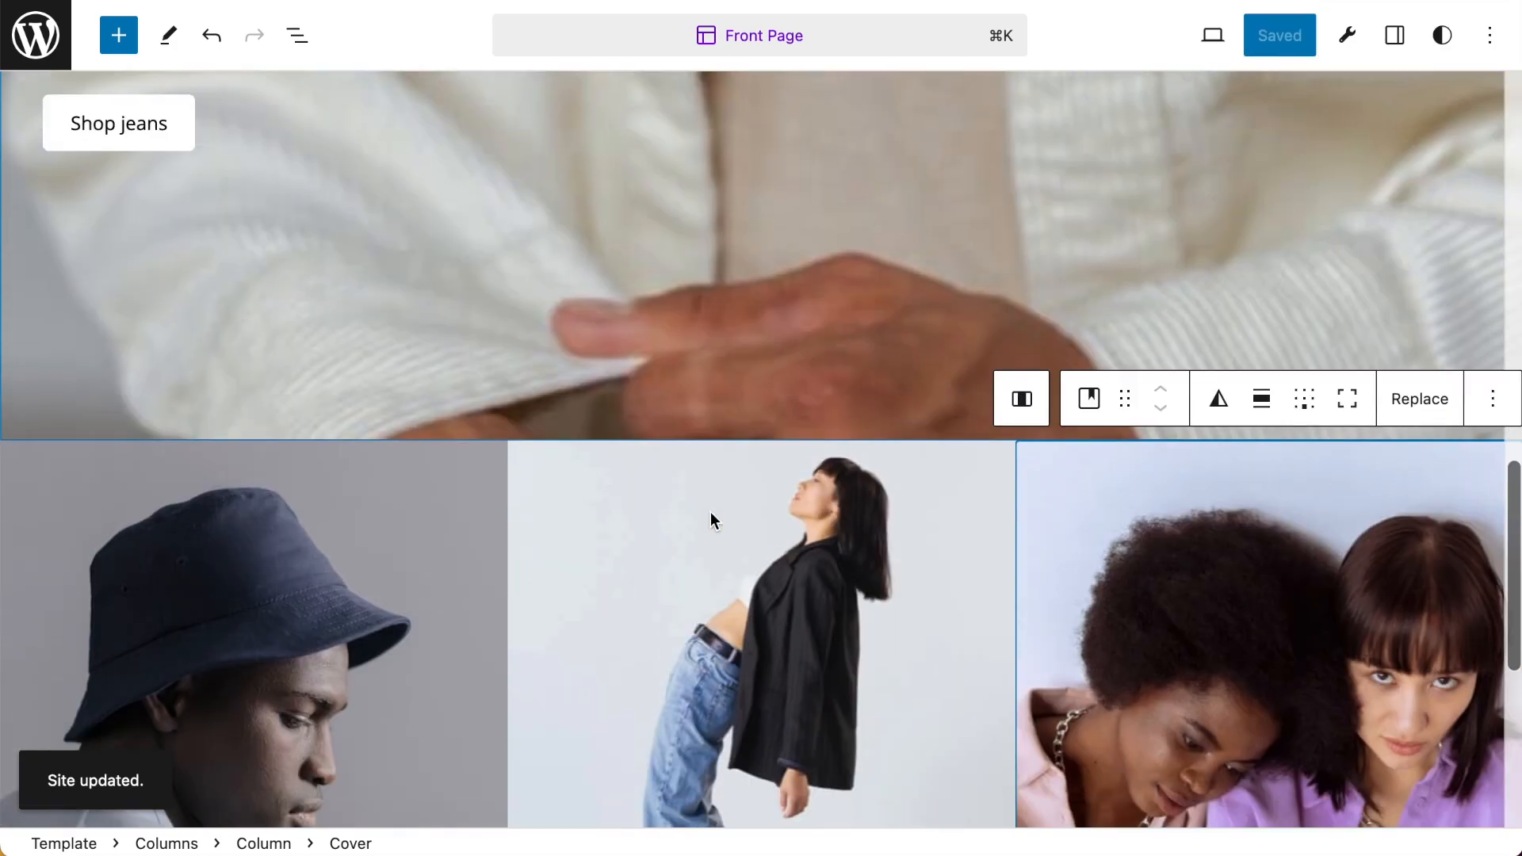
scroll(711, 512, down, 5)
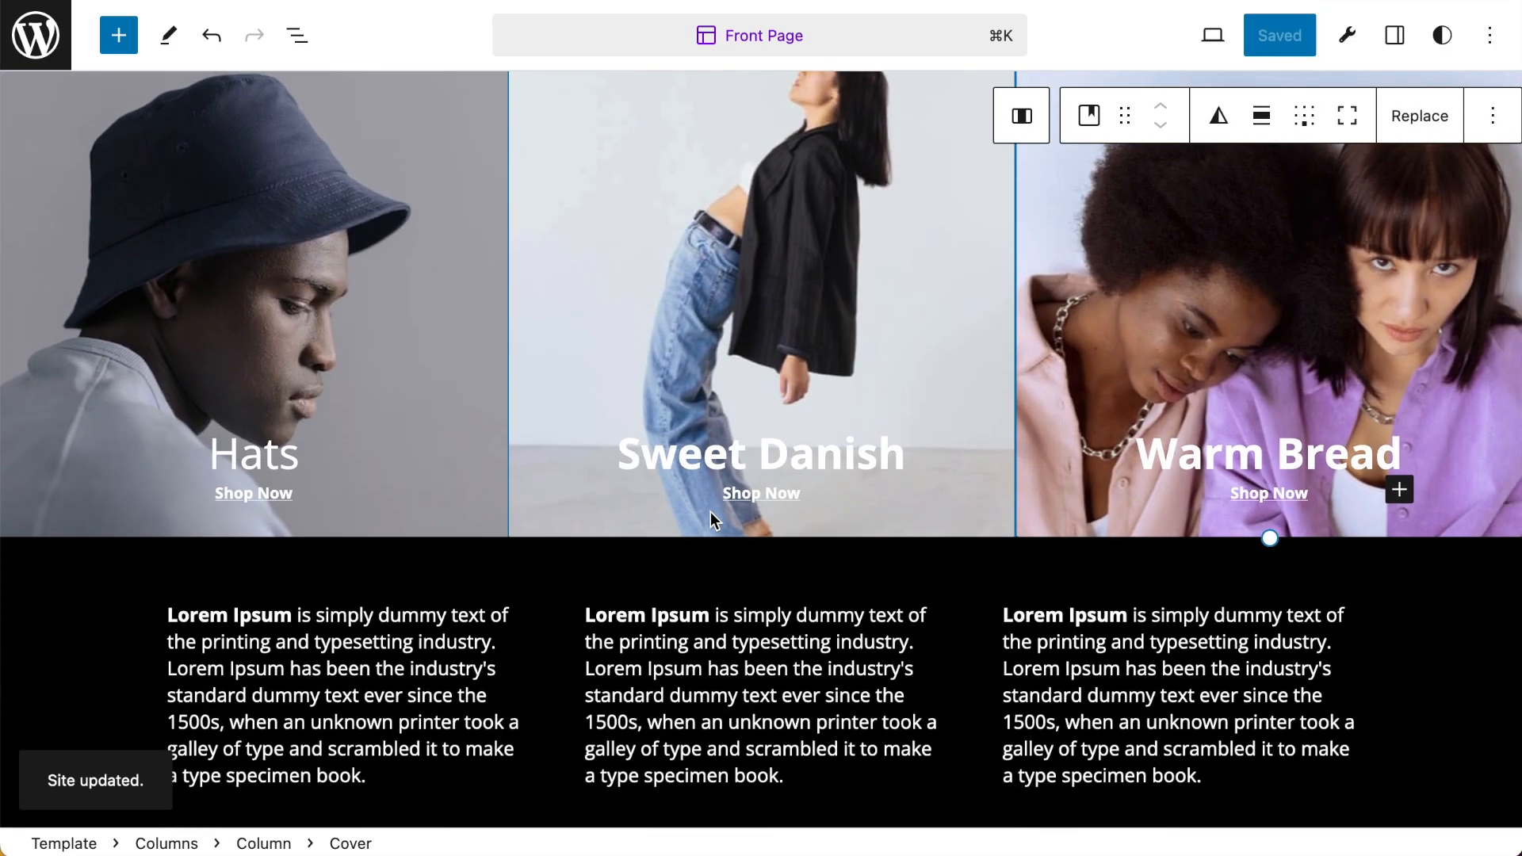
scroll(710, 512, up, 15)
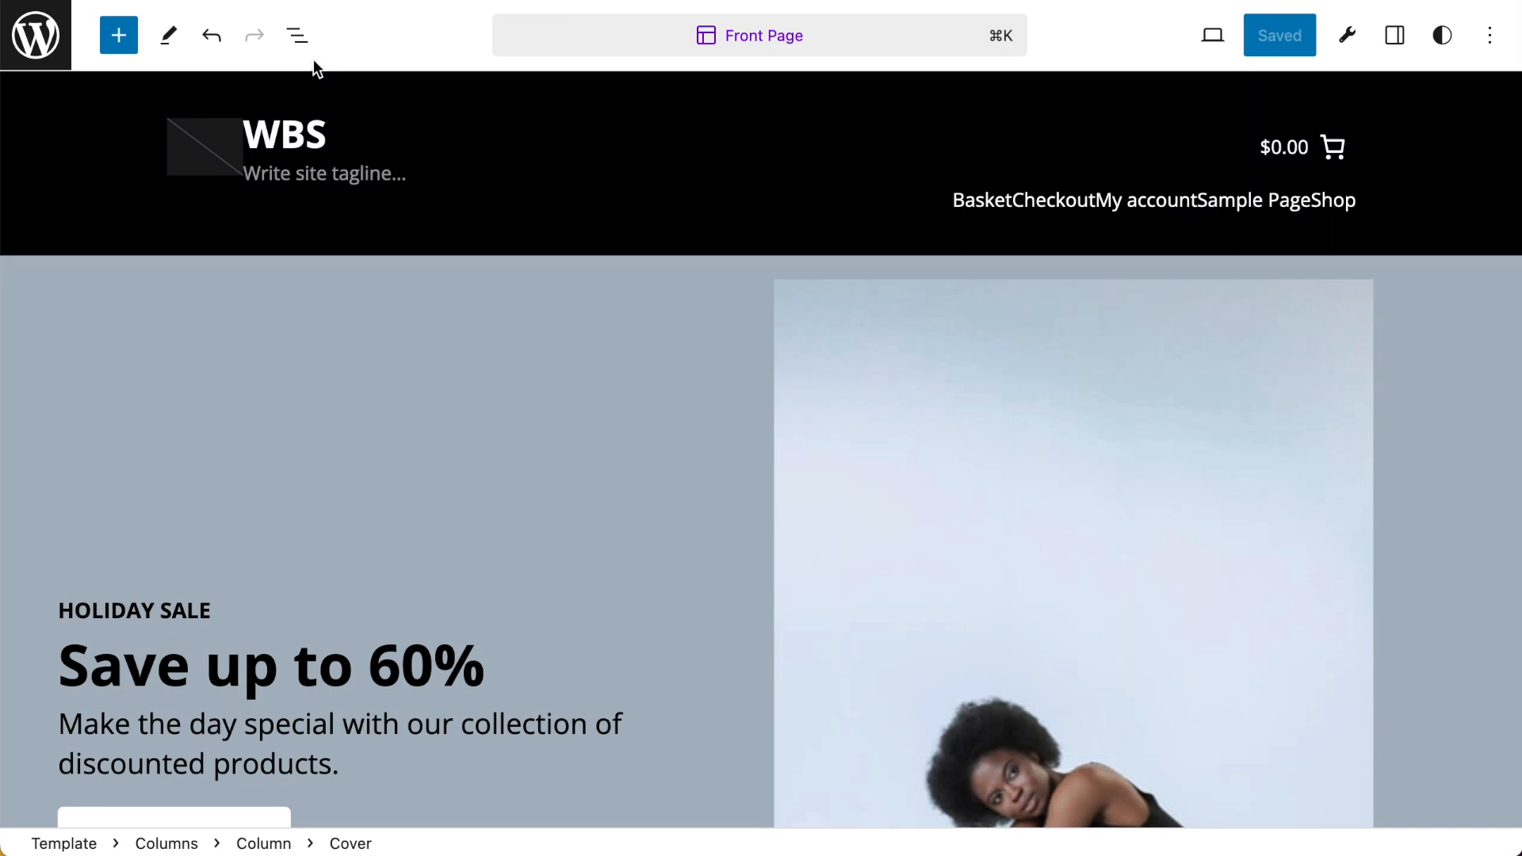
scroll(691, 509, down, 2)
scroll(691, 509, down, 1)
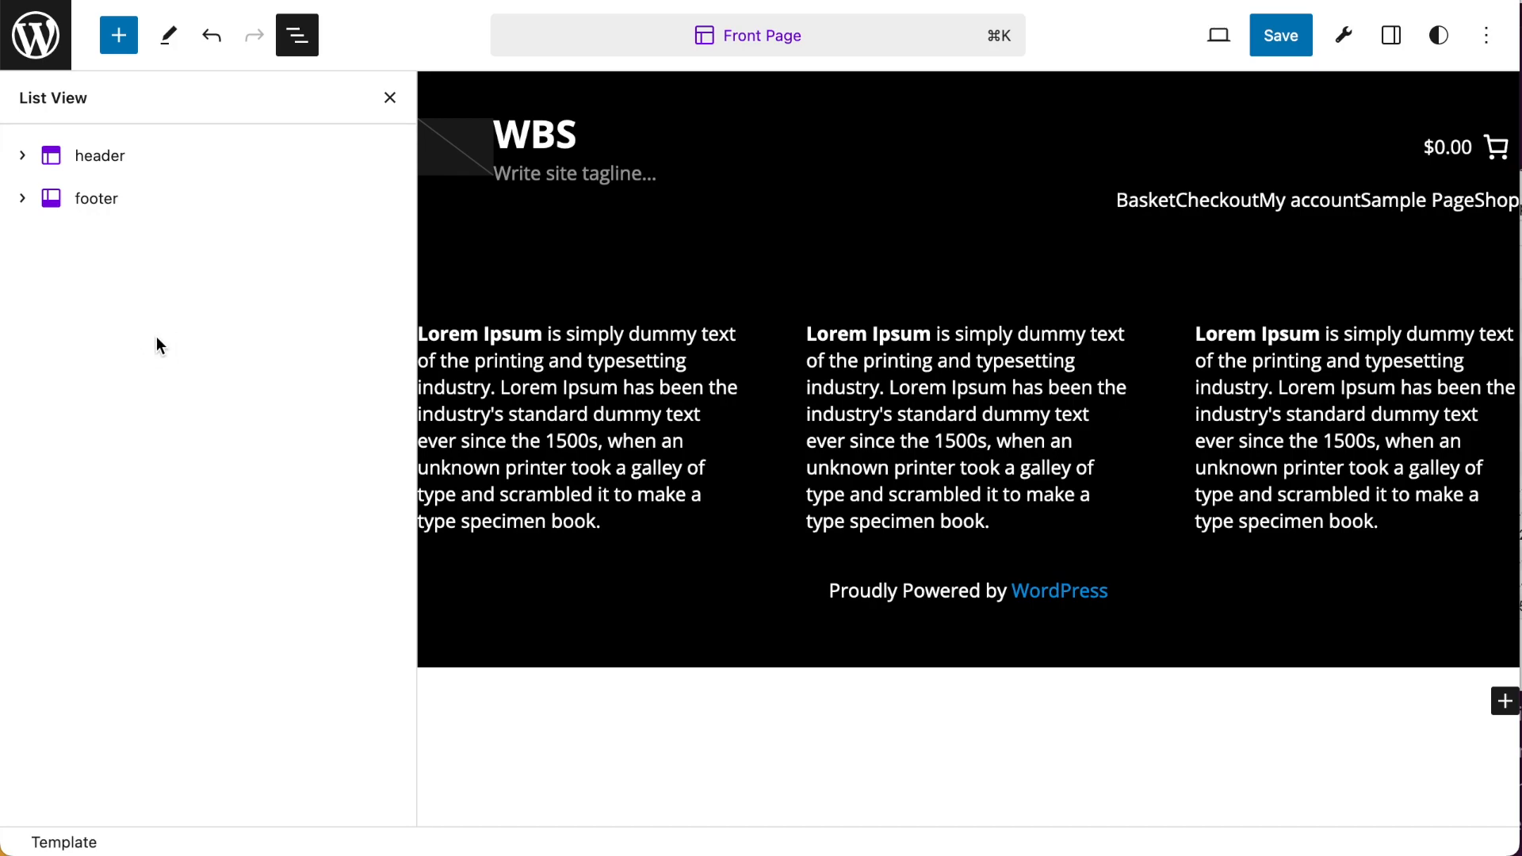
Search the block library for "col" and insert a Columns block with two equal columns
click(119, 36)
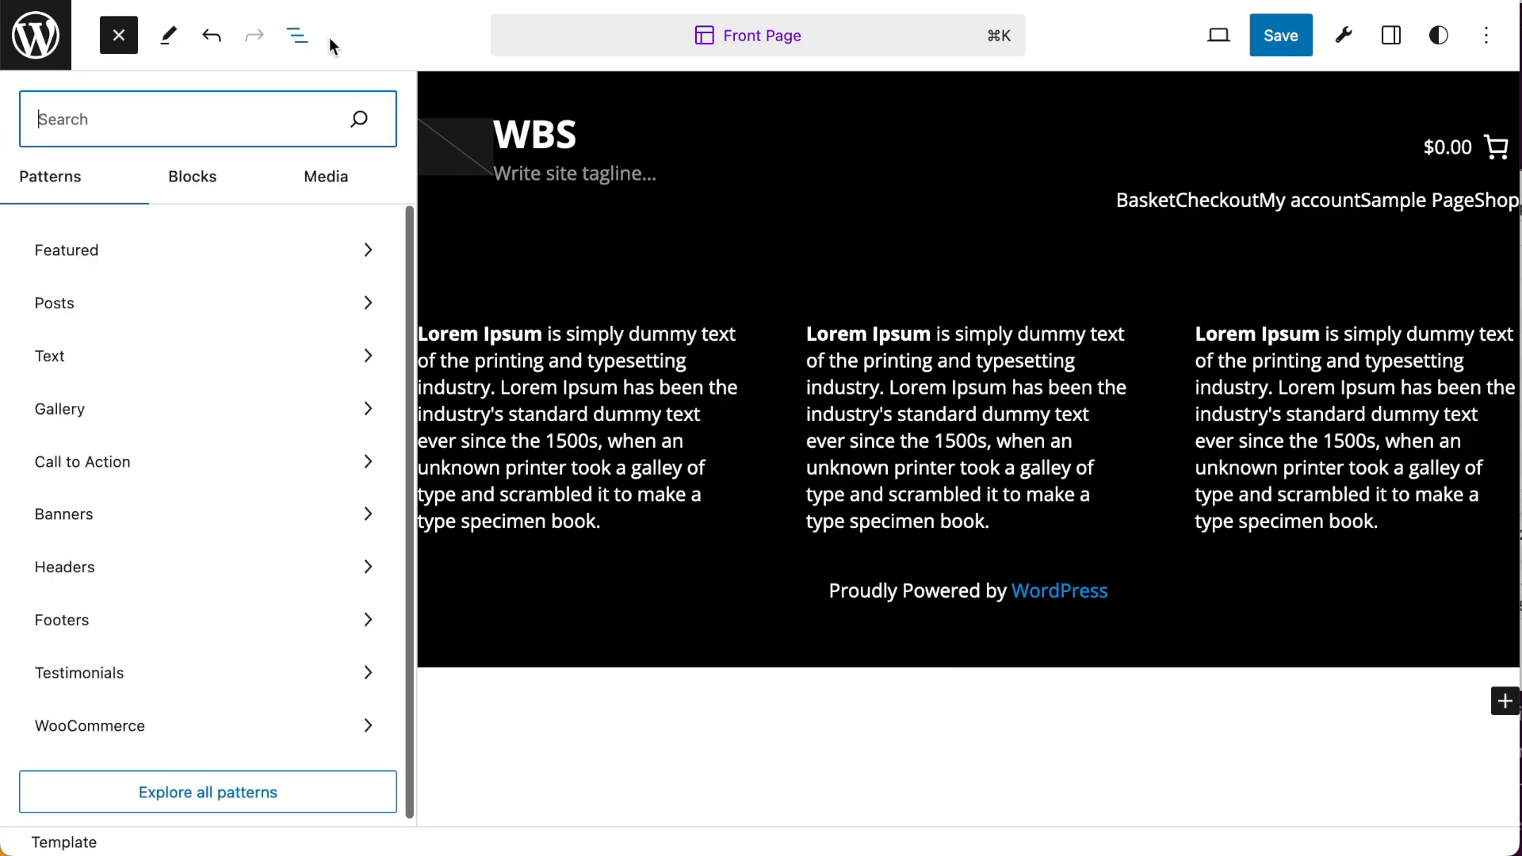
click(209, 194)
mouse_move(196, 356)
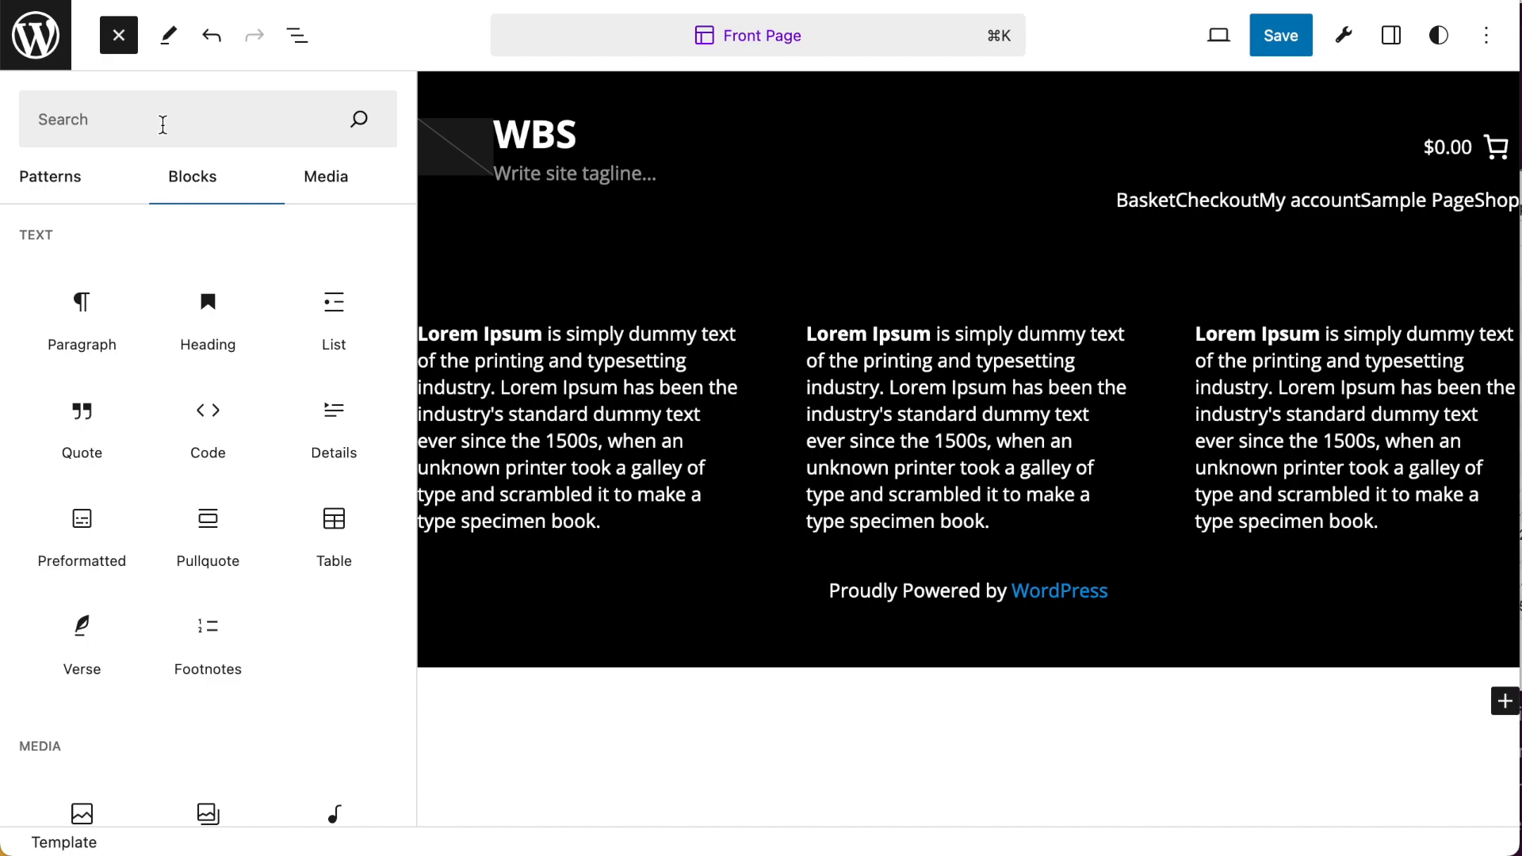
click(284, 138)
text(col)
click(82, 262)
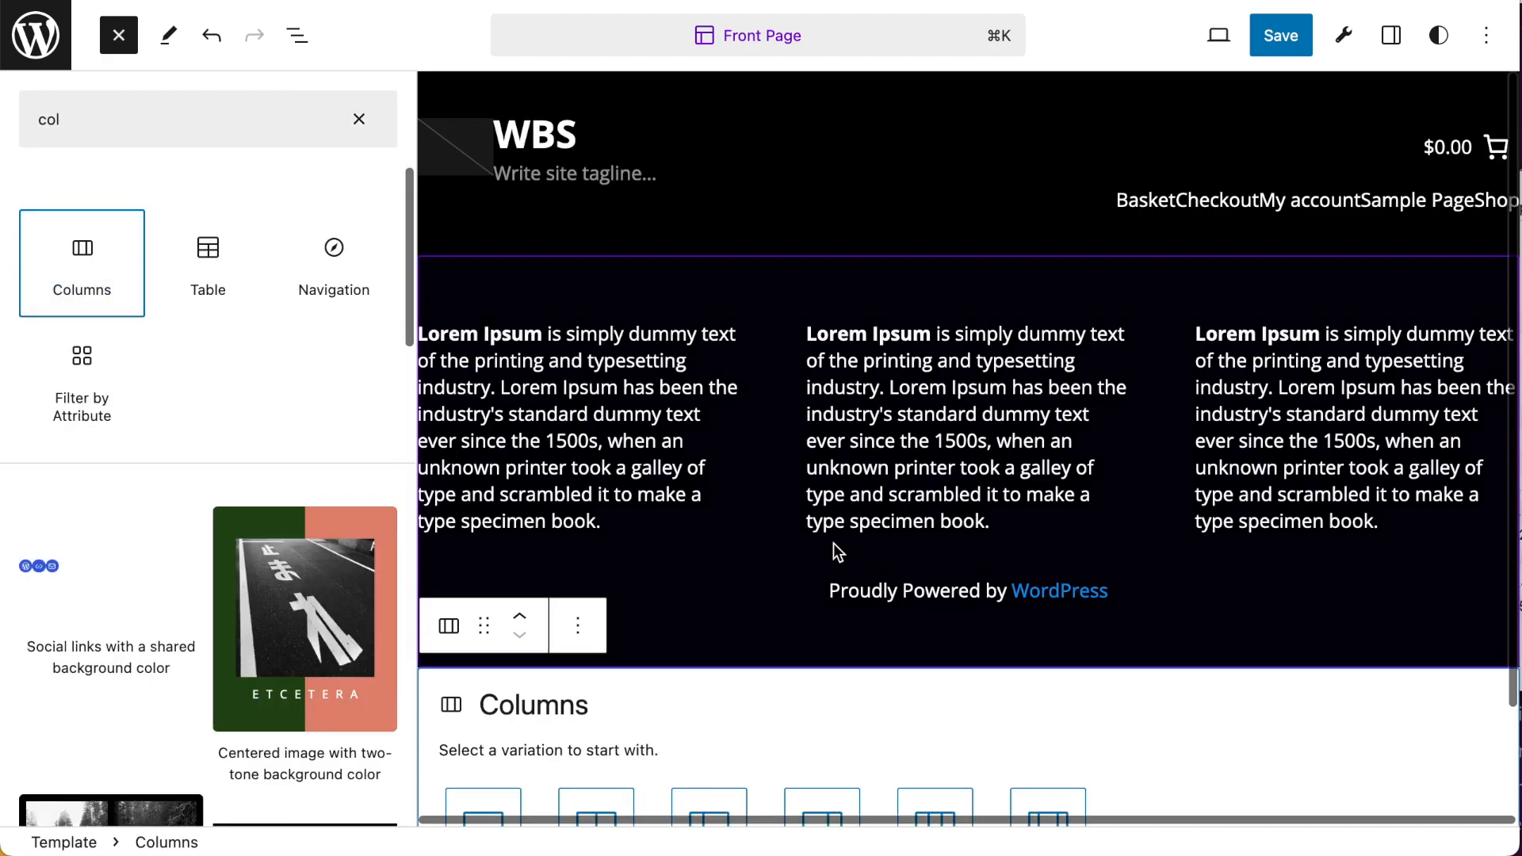
click(557, 810)
Write the lines "Love Socks?", "3 FOR 2" and "WHILE STOCKS LAST" in a red Cover block in the first column
click(297, 35)
click(693, 285)
text(JLove Socks:)
key(BackSpace)
text(?)
key(Return)
text(3 FOR 2)
key(Return)
text(WHILE STOCKS LAST)
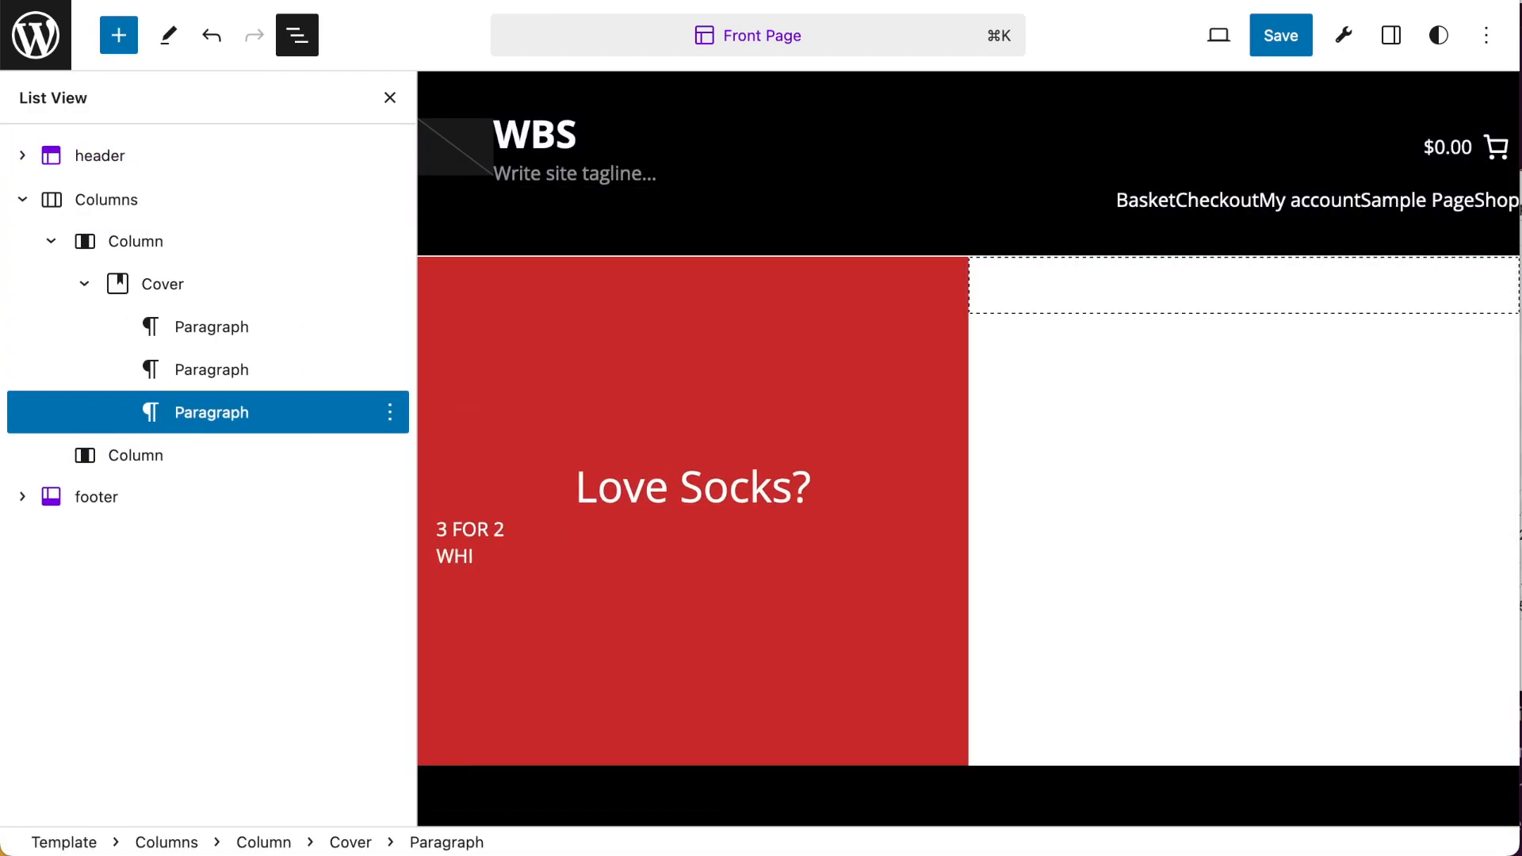
Fill the second column with a Cover block using the photo of feet in green and orange socks
click(135, 456)
click(1050, 401)
click(1391, 35)
Enlarge the red Cover's text lines, setting "Love Socks?" in uppercase at 63 px with line height 1
click(673, 349)
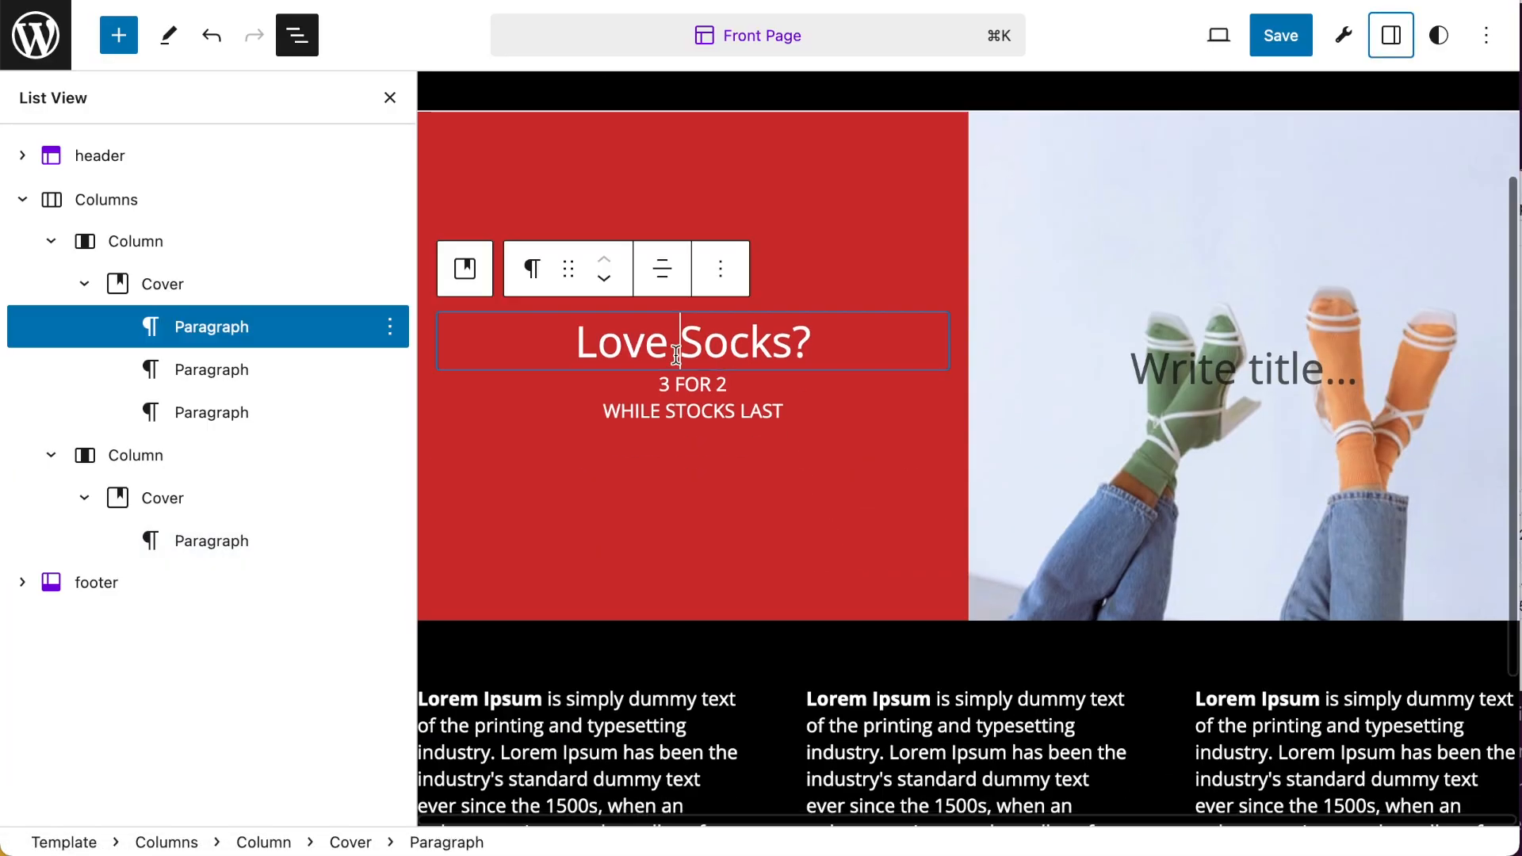
click(297, 35)
triple_click(297, 344)
click(1486, 595)
click(296, 414)
triple_click(298, 266)
text(62)
click(296, 412)
click(1291, 305)
triple_click(295, 507)
mouse_move(1400, 674)
mouse_down()
mouse_move(1435, 674)
mouse_move(1416, 674)
mouse_up()
click(983, 738)
Title the socks photo Cover "Coloured Socks" in red, placed in its upper right corner
click(1025, 172)
text(Coloured Socks)
click(1270, 329)
click(1391, 35)
click(938, 292)
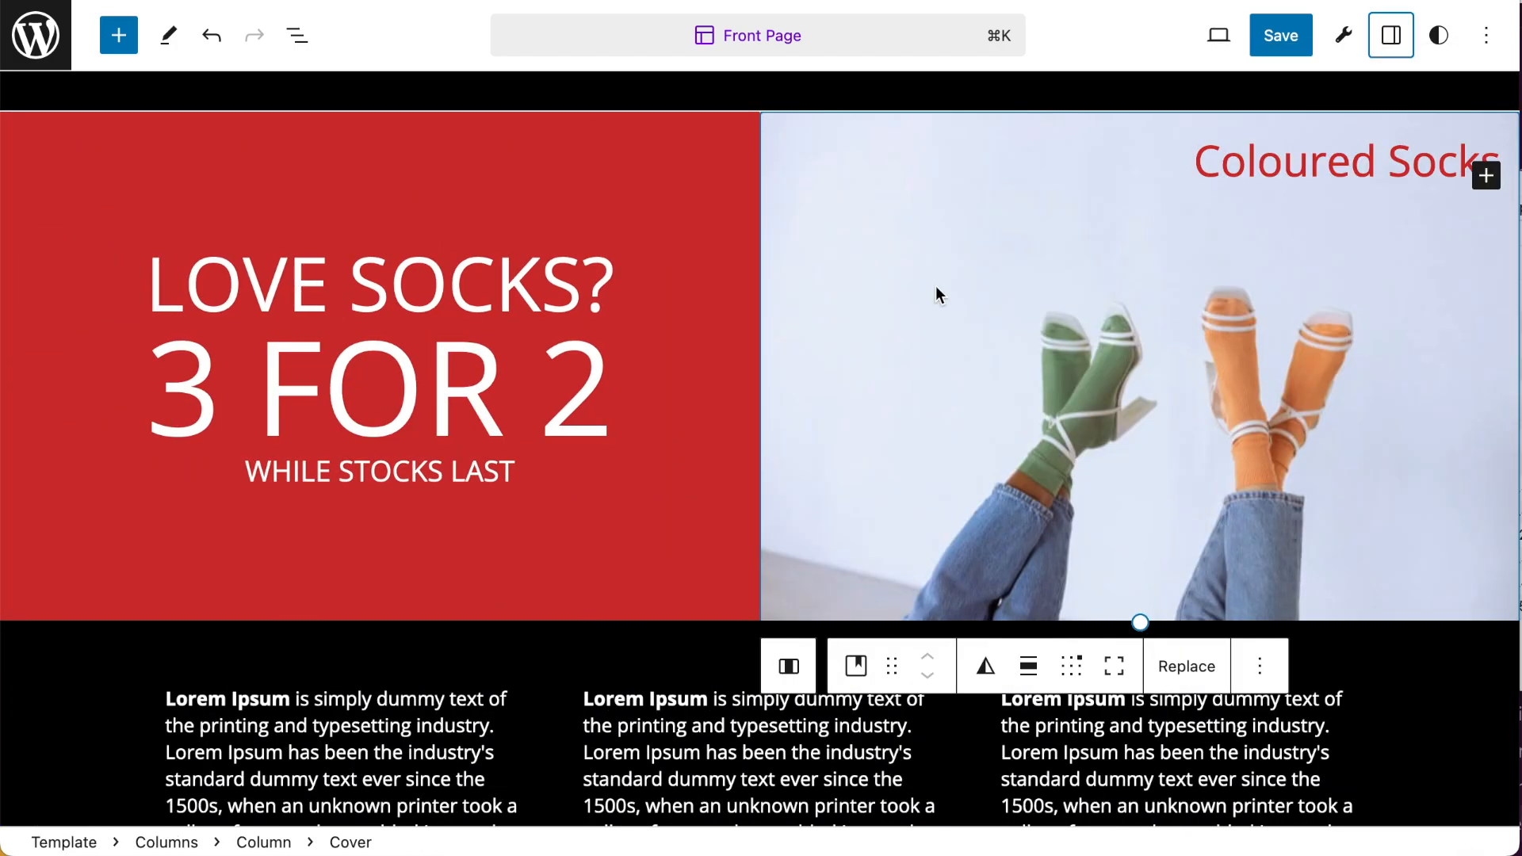
Insert a full-width Cover block with the cream shirt photo below the columns and title it "Mens Shirts"
click(166, 842)
click(119, 34)
click(192, 173)
click(73, 507)
click(157, 436)
click(203, 212)
click(278, 276)
click(1318, 305)
text(Mens Shirts)
Add the paragraph "Various sizes" below the "Mens Shirts" title in the Cover block
triple_click(1340, 308)
click(297, 35)
click(390, 241)
text(/vrou)
click(1430, 256)
click(1294, 385)
click(389, 98)
click(297, 35)
click(389, 326)
click(425, 828)
key(Return)
text(Various sizes)
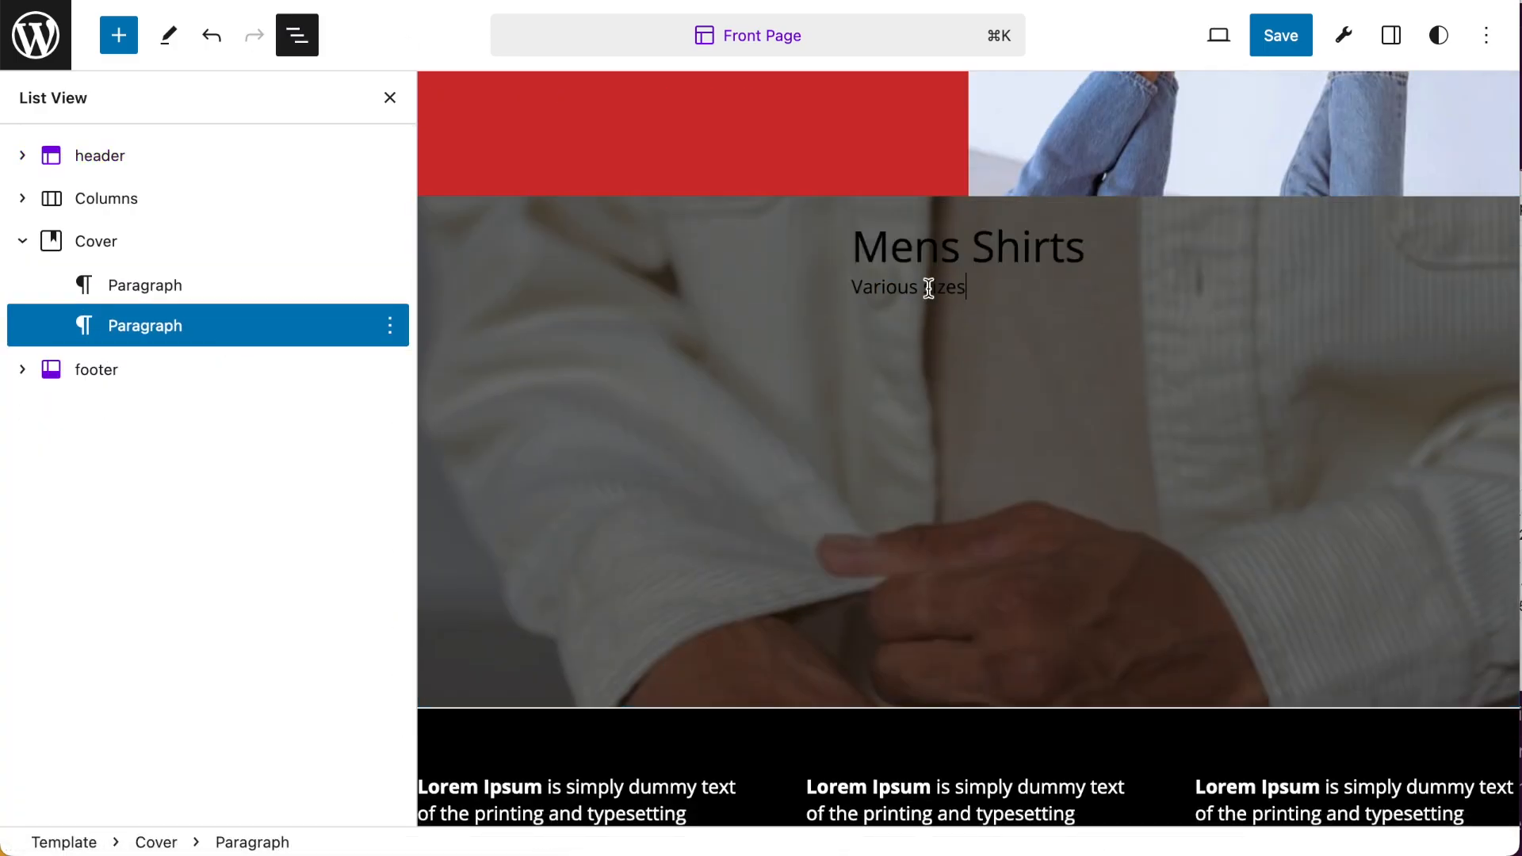
Add a "Shop now" button under the paragraphs and center the shirt Cover's content horizontally
key(Return)
text(Shop now)
click(136, 369)
click(1076, 259)
click(1125, 353)
Make the shirt Cover's text white and enlarge the "Mens Shirts" title
click(1391, 35)
click(145, 326)
click(1269, 329)
scroll(801, 554, down, 4)
click(800, 446)
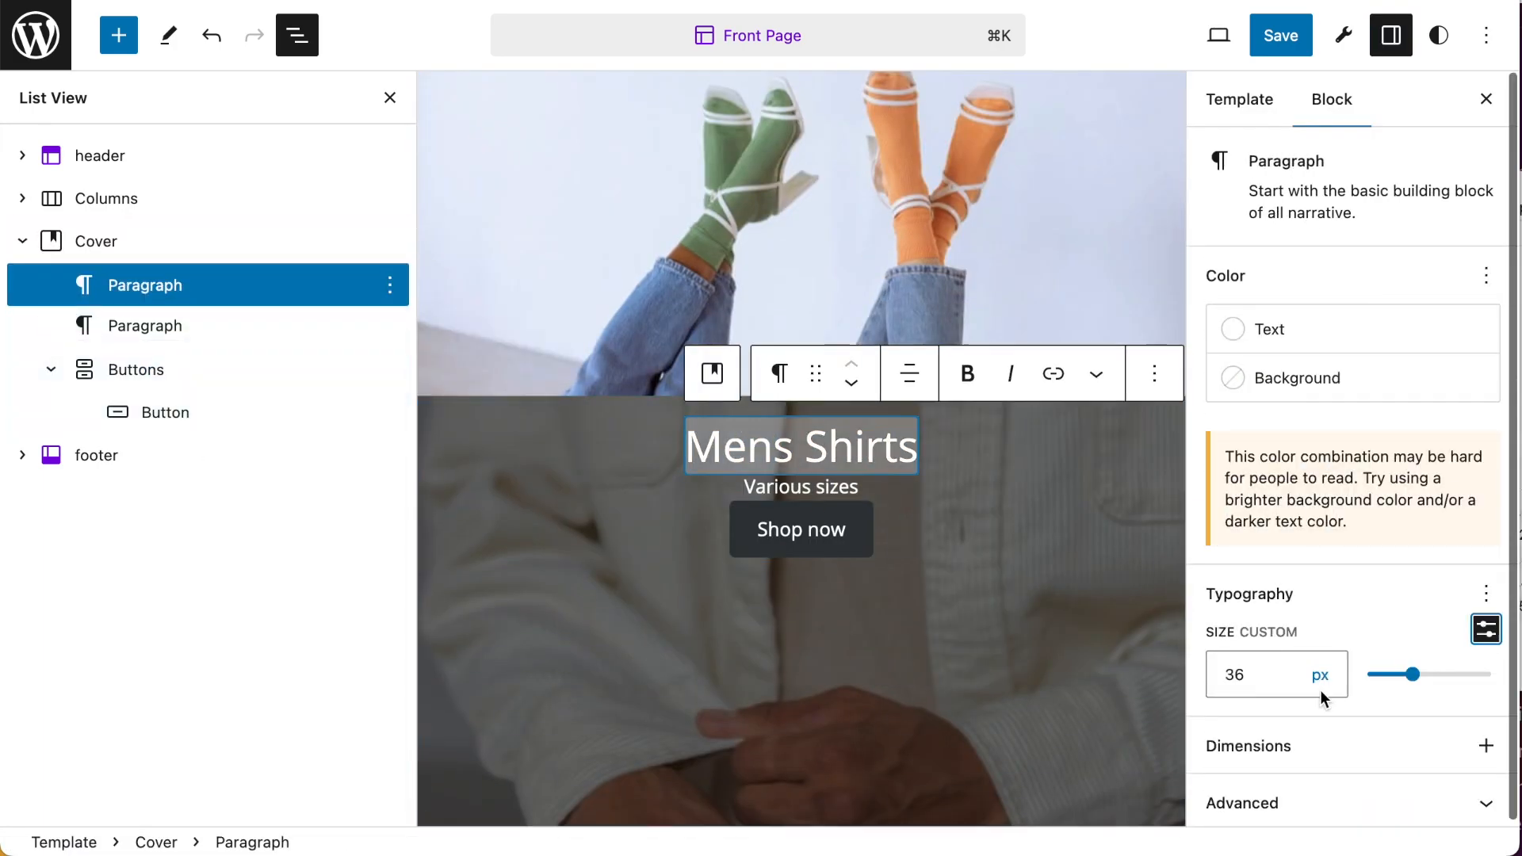
click(1260, 730)
click(1316, 724)
Replace the subtitle under "Mens Shirts" with "Cotton & Silk & Whatever!" in a larger font size
triple_click(808, 530)
click(1487, 529)
mouse_move(1390, 574)
mouse_down()
mouse_move(1438, 575)
mouse_move(1403, 575)
mouse_up()
text(Cotton & Silk & Whatever!)
click(1094, 650)
Set the "Shop now" button's background color to blue after trying the orange swatch
click(781, 618)
click(1440, 272)
scroll(1347, 475, down, 3)
click(1296, 277)
click(1127, 595)
click(1128, 548)
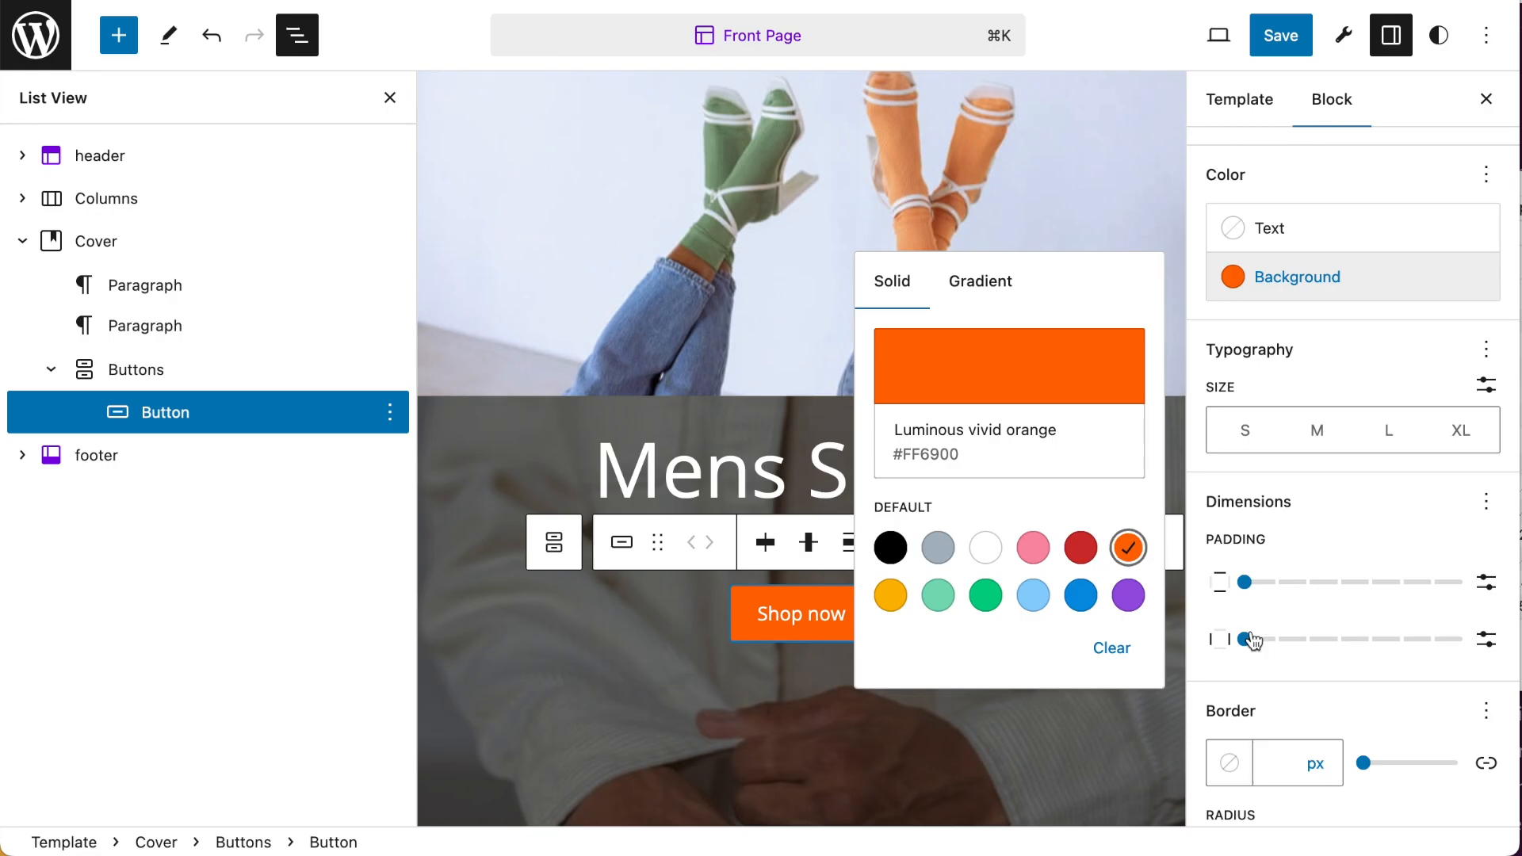
click(1081, 595)
click(801, 737)
Insert a three-column block of fashion photo Covers under a black "LIFESTYLE" heading band, grouped below the shirt Cover
scroll(801, 634, down, 5)
click(297, 35)
click(1486, 99)
click(119, 35)
text(column)
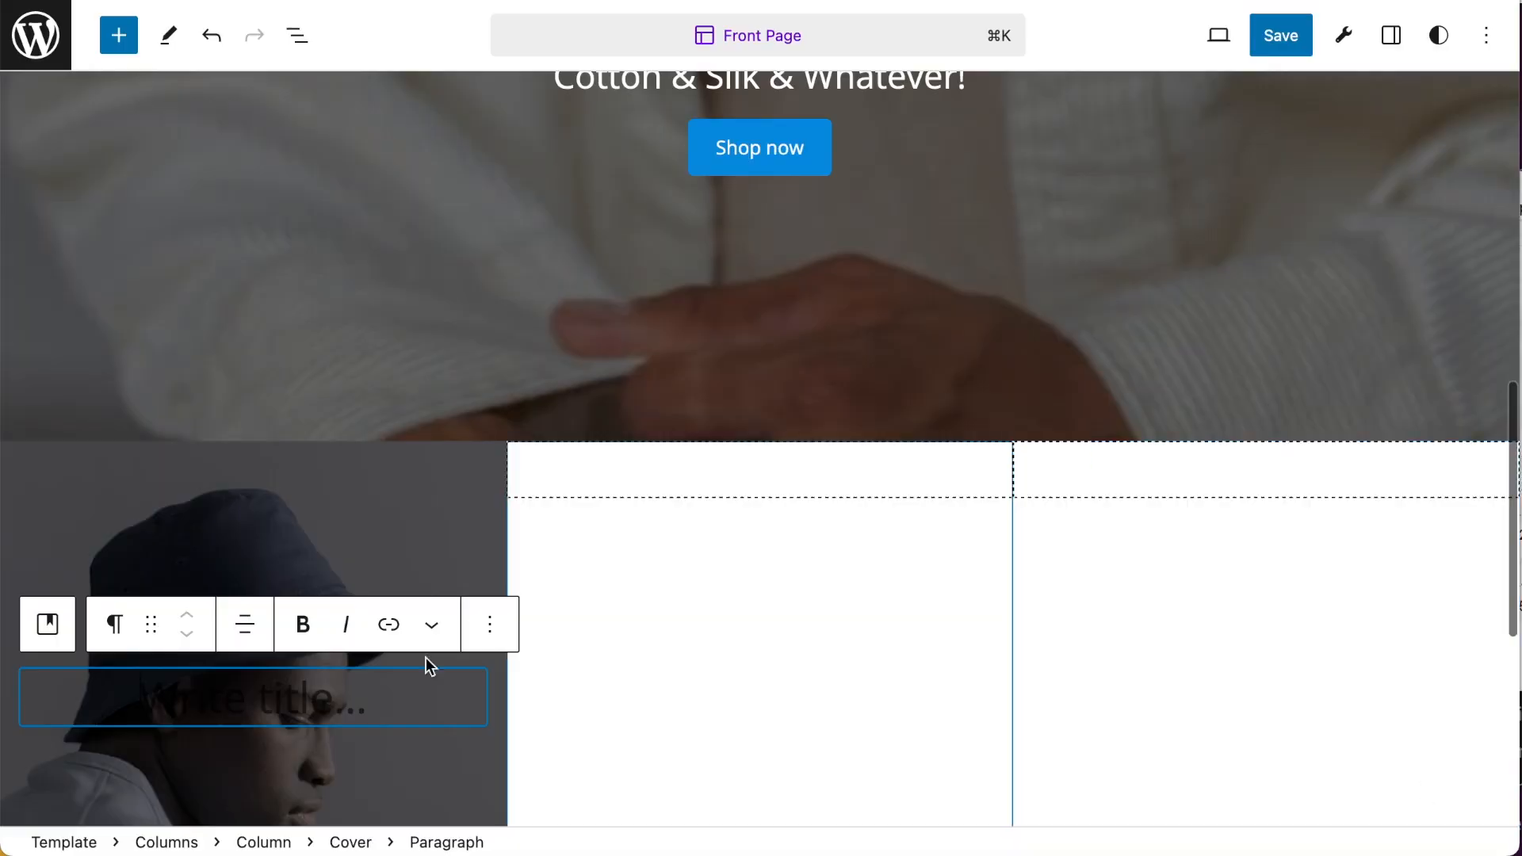
click(296, 35)
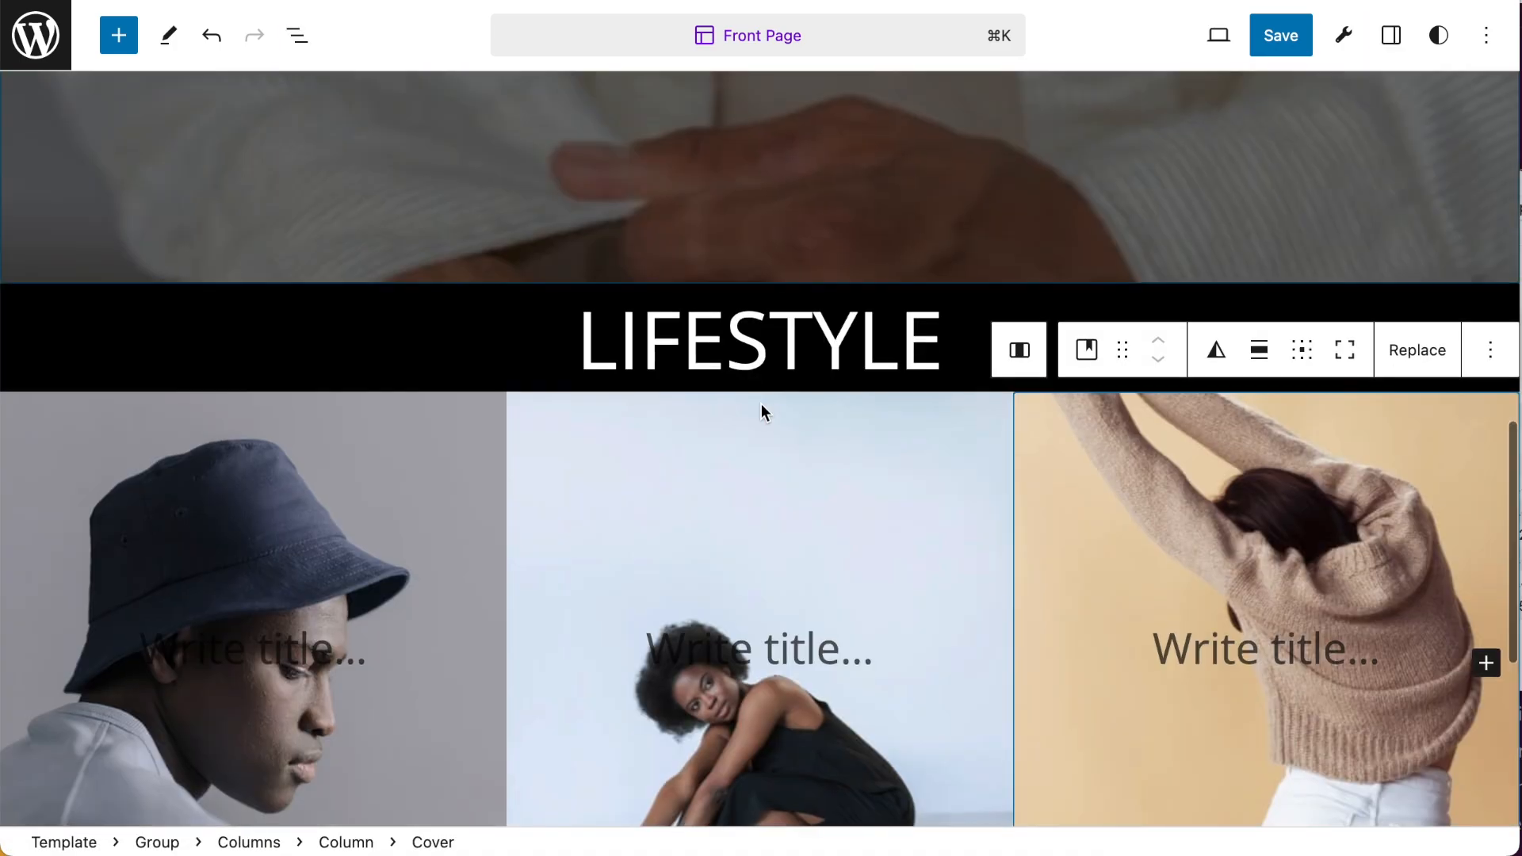
Review the finished page layout from the "LIFESTYLE" section up to the header and its top-level block structure
scroll(761, 408, up, 8)
scroll(761, 411, up, 2)
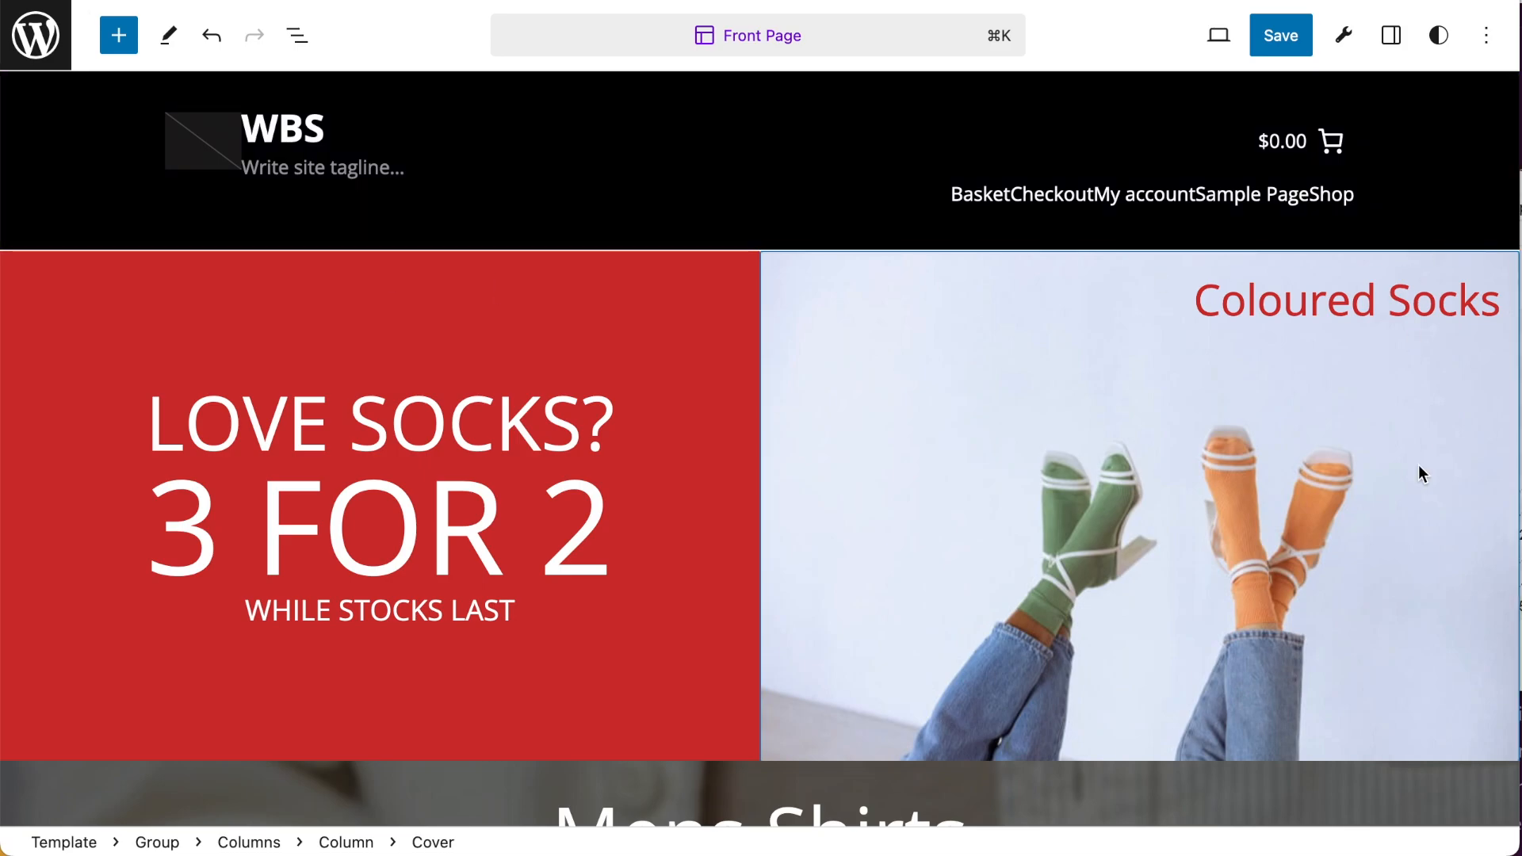
scroll(596, 421, down, 1)
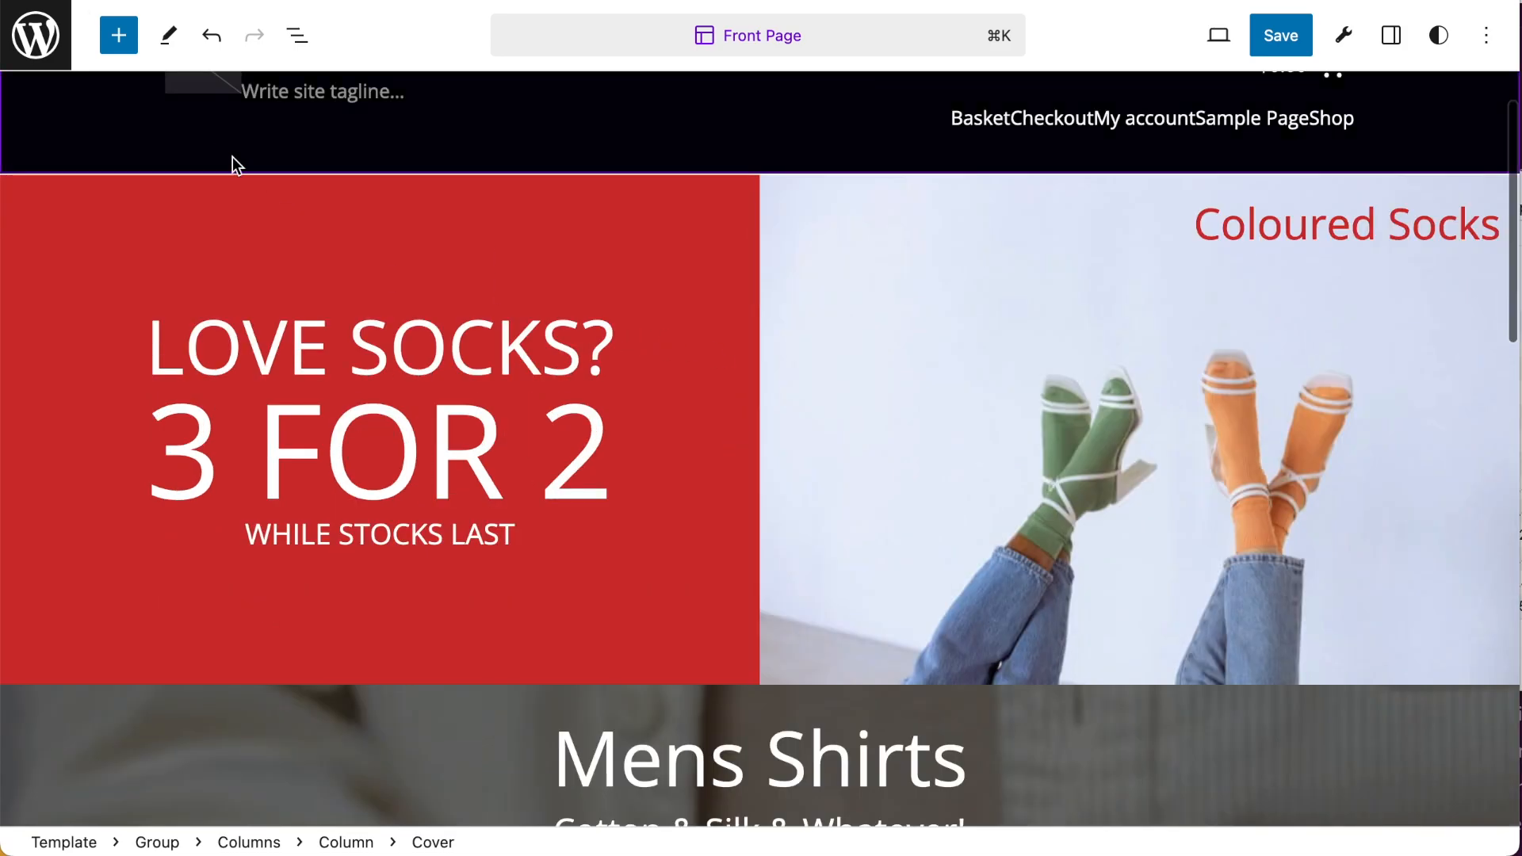
click(297, 35)
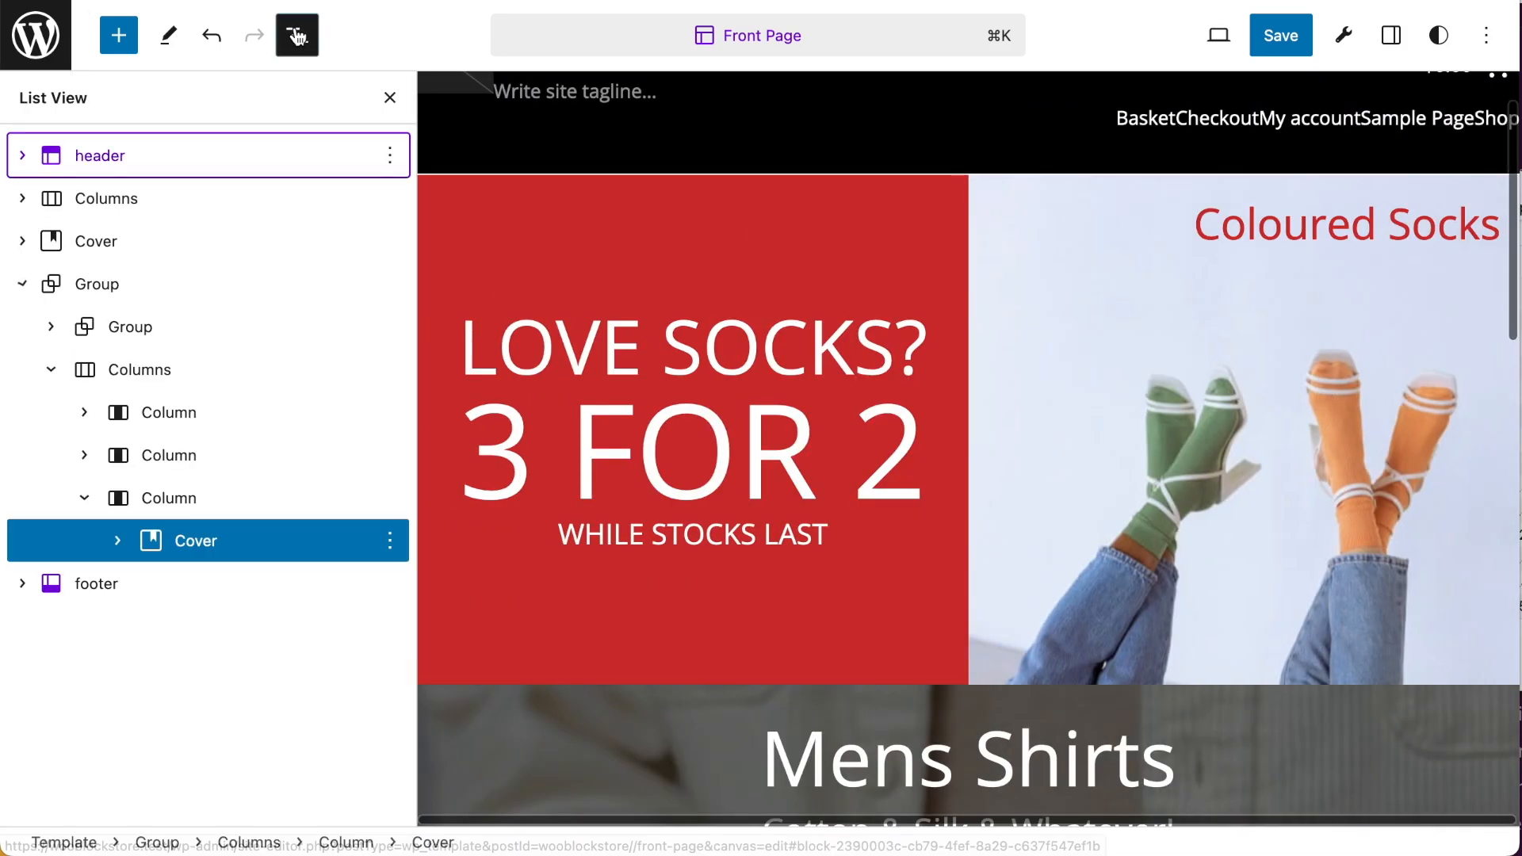
click(22, 284)
Examine the structure of the socks Columns block, including the red Cover's layout and overlay settings and its inner Paragraphs
click(85, 202)
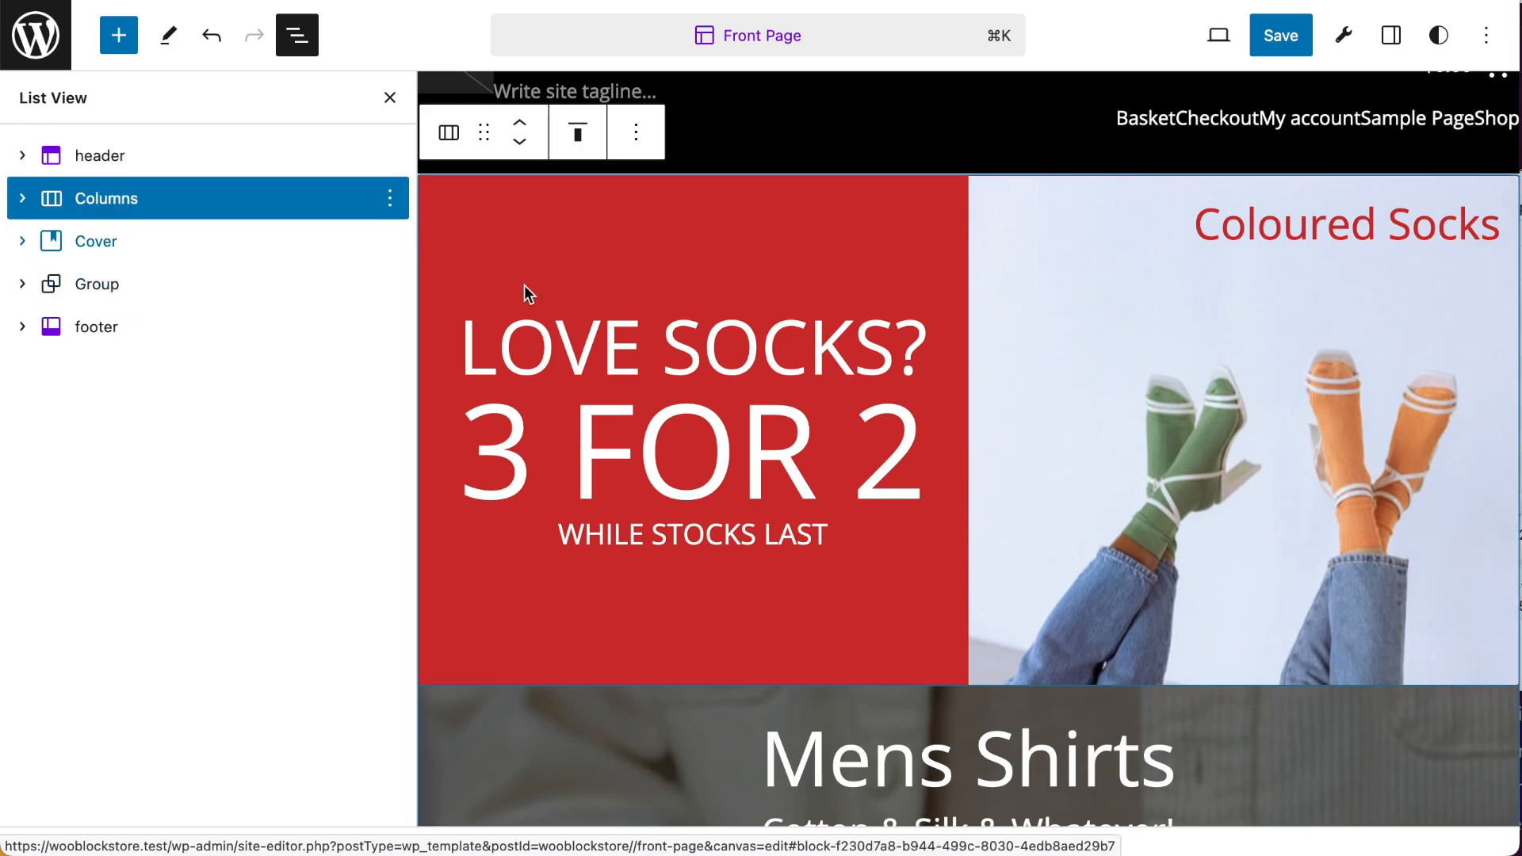
click(22, 200)
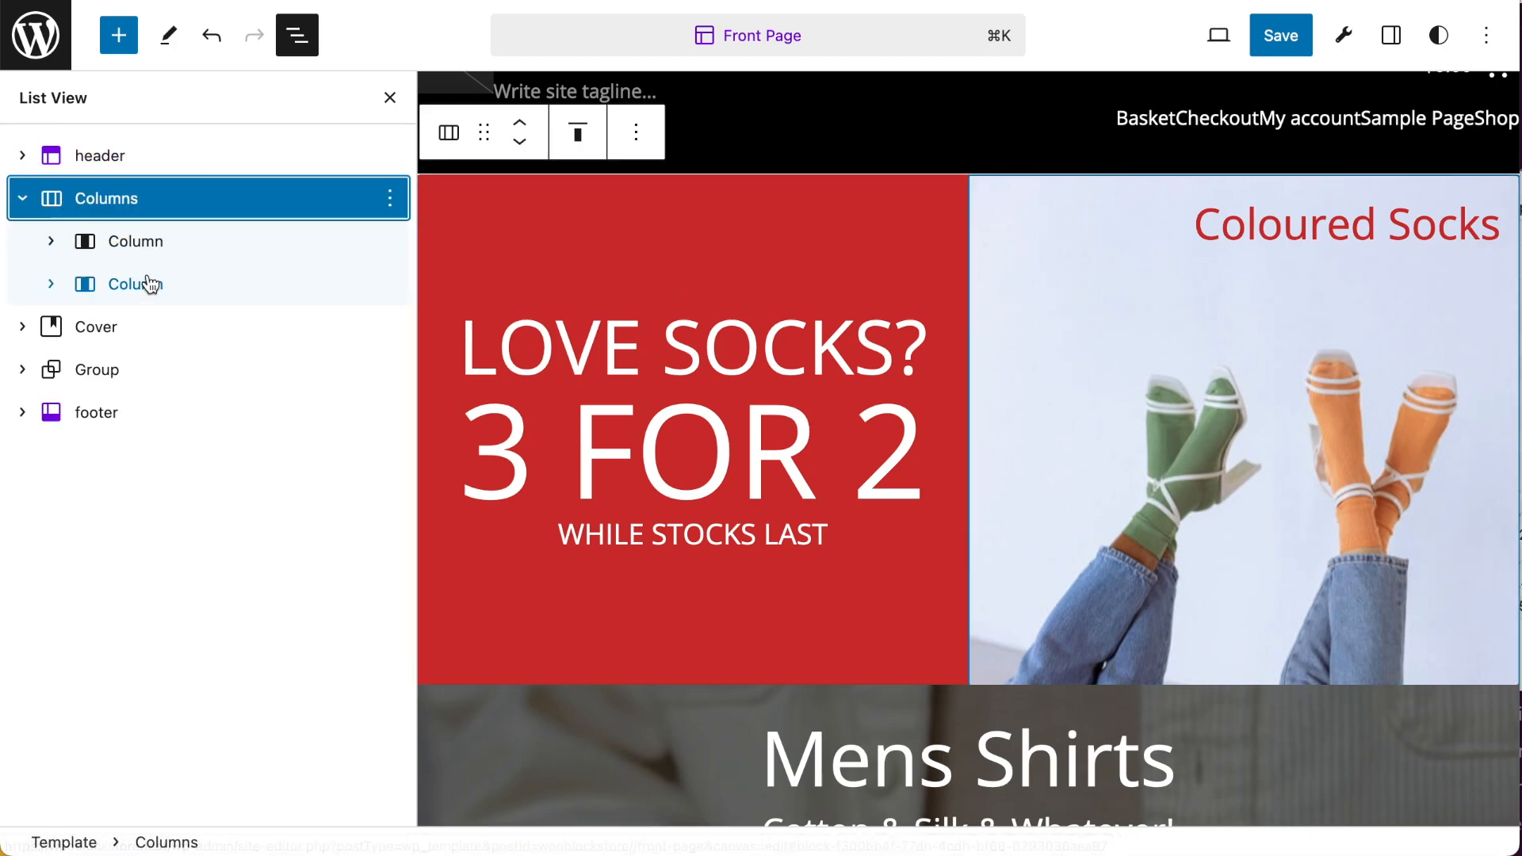
click(51, 241)
click(364, 297)
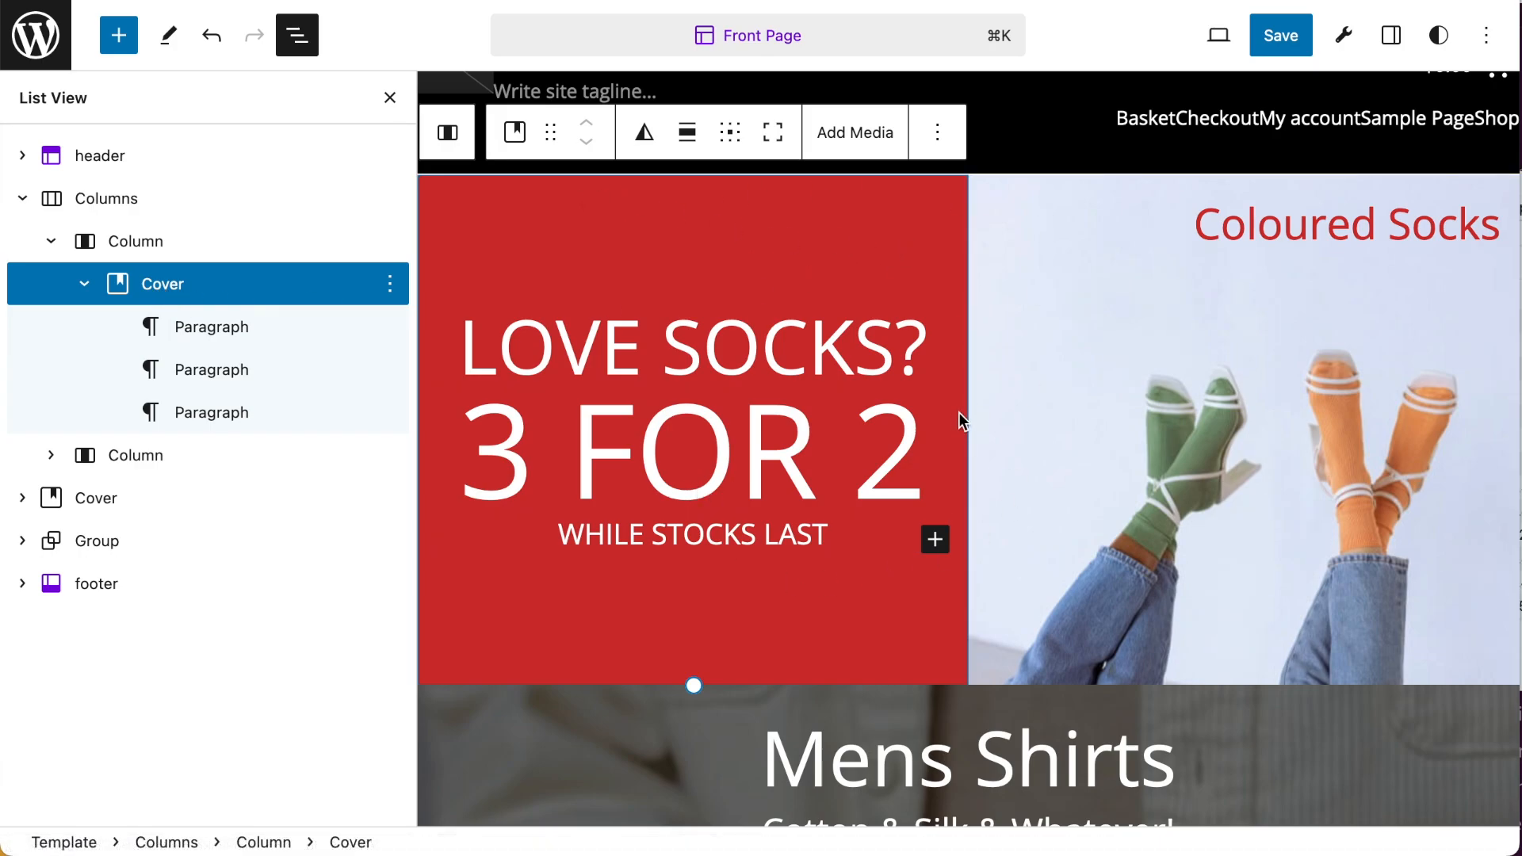
click(1391, 35)
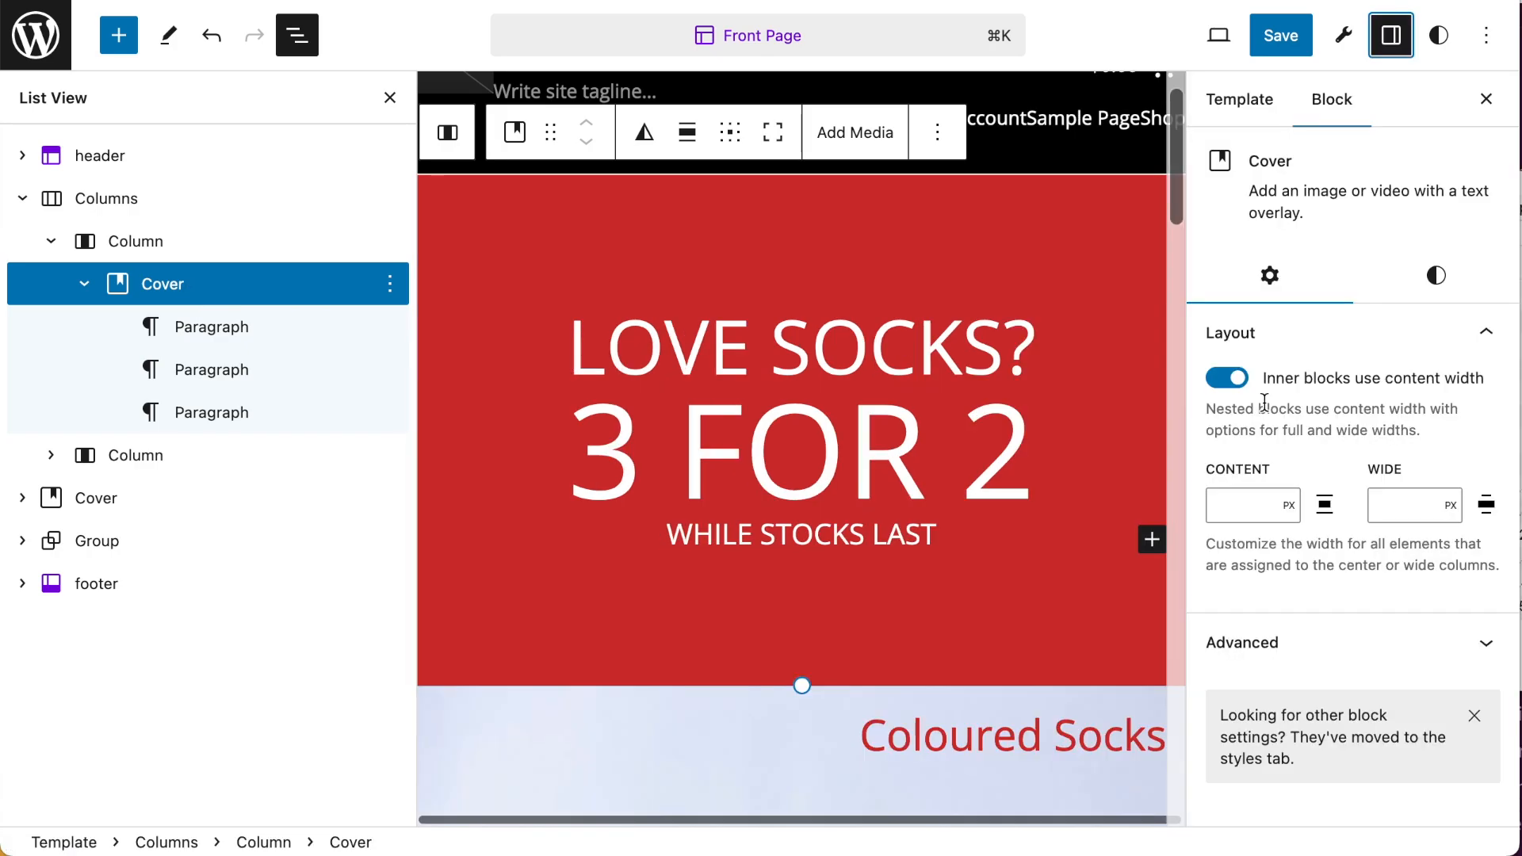
click(1437, 276)
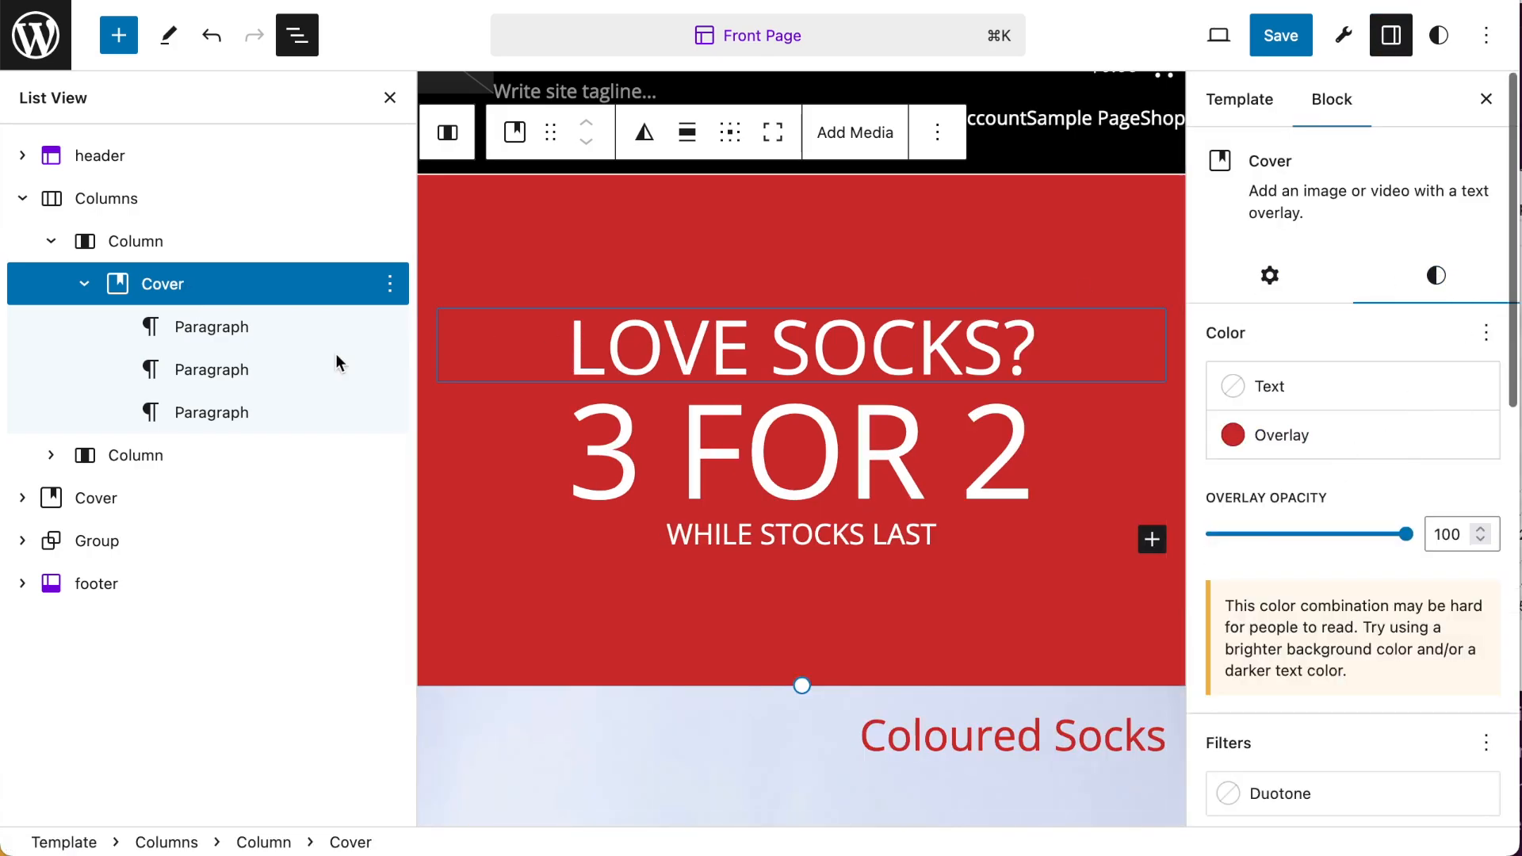
click(202, 333)
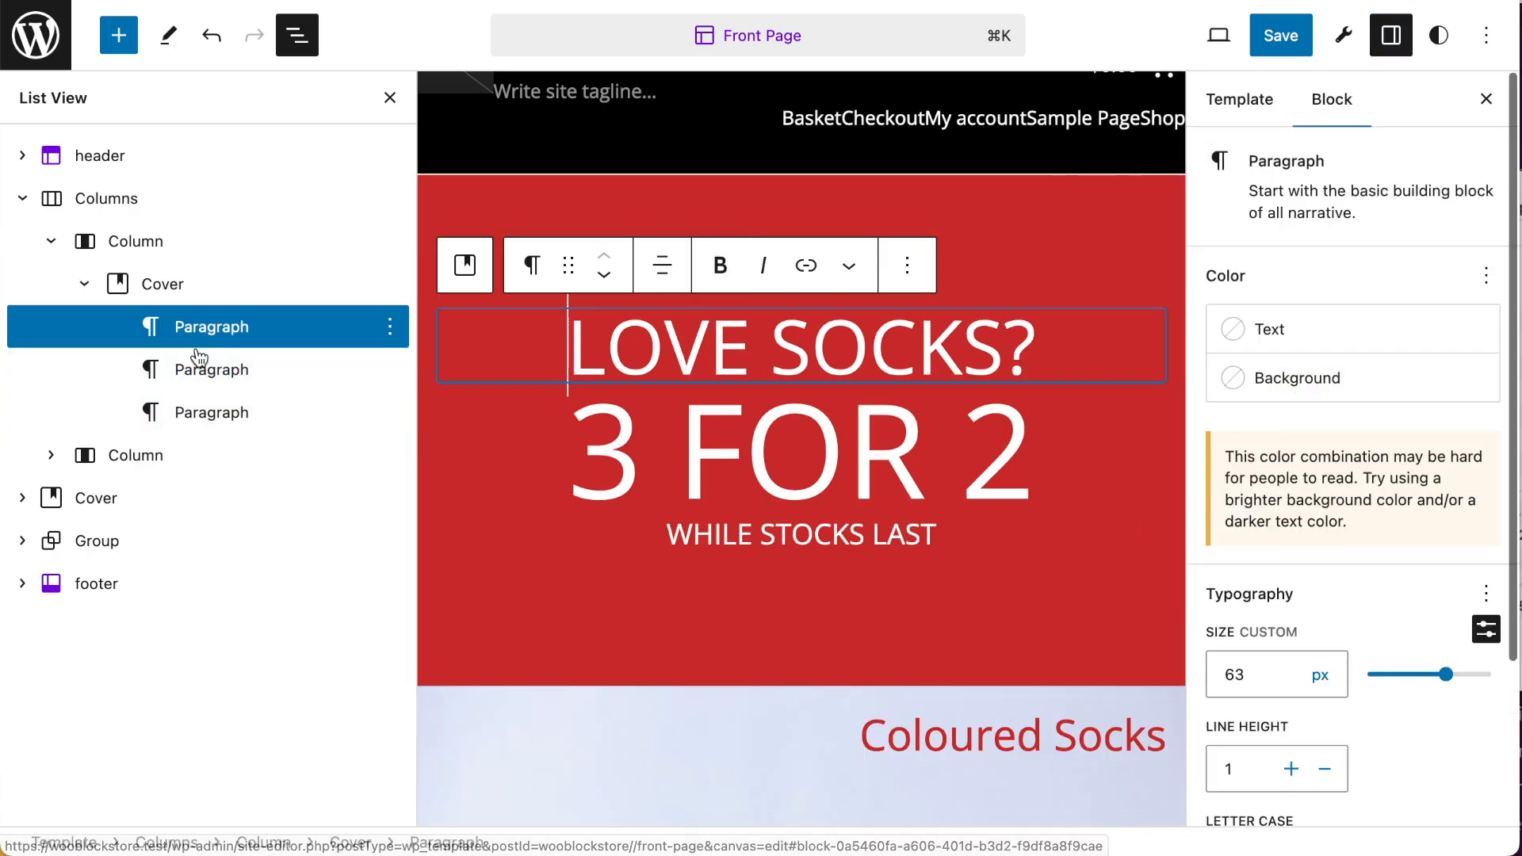
click(170, 283)
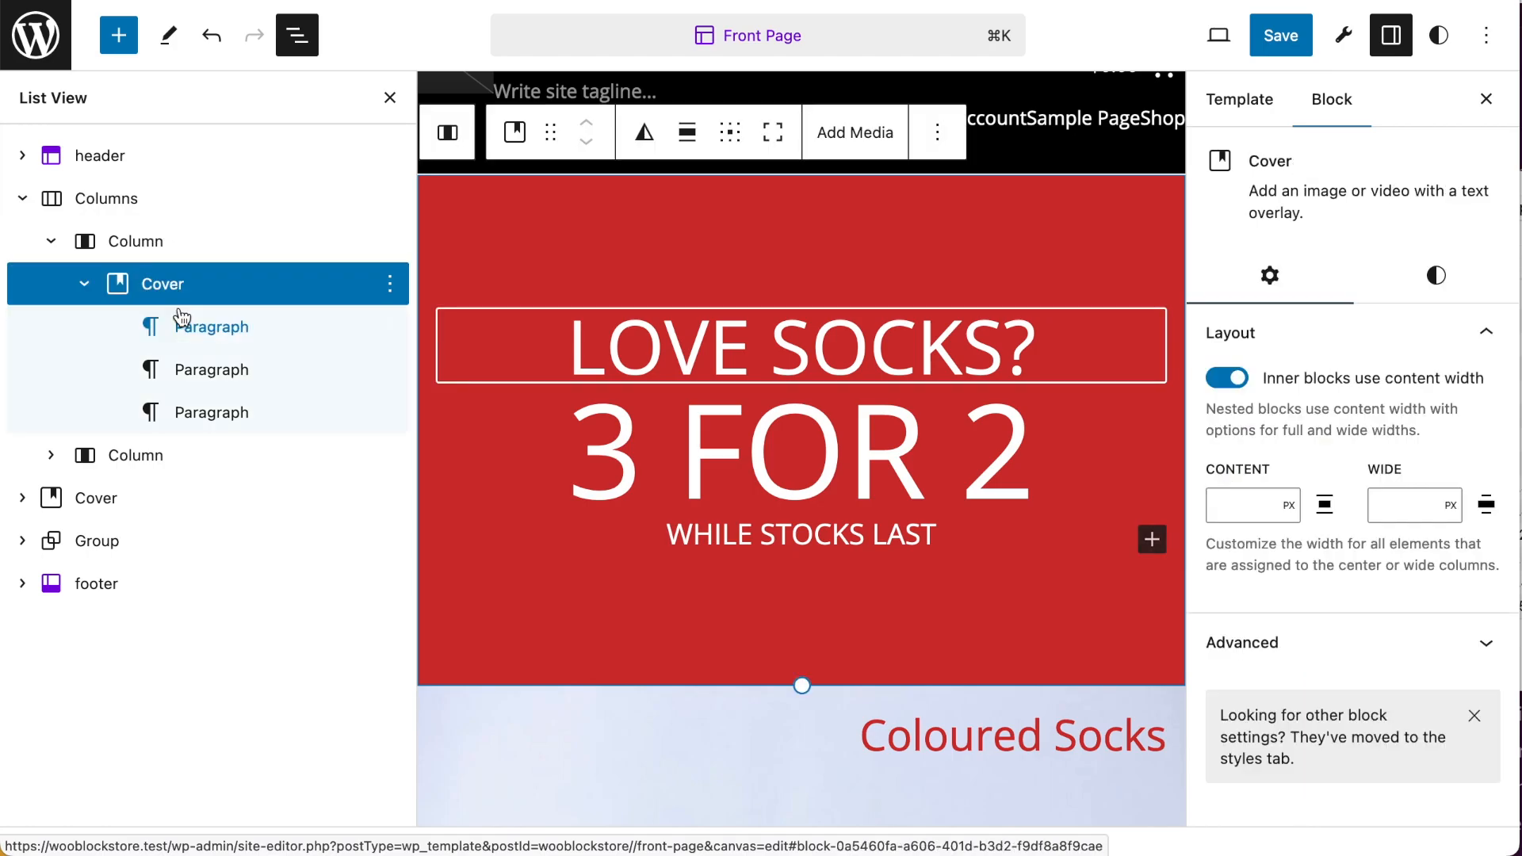
Try bottom-right and top-left content positions on the red "LOVE SOCKS?" Cover, leaving its text at bottom right
click(731, 135)
click(807, 279)
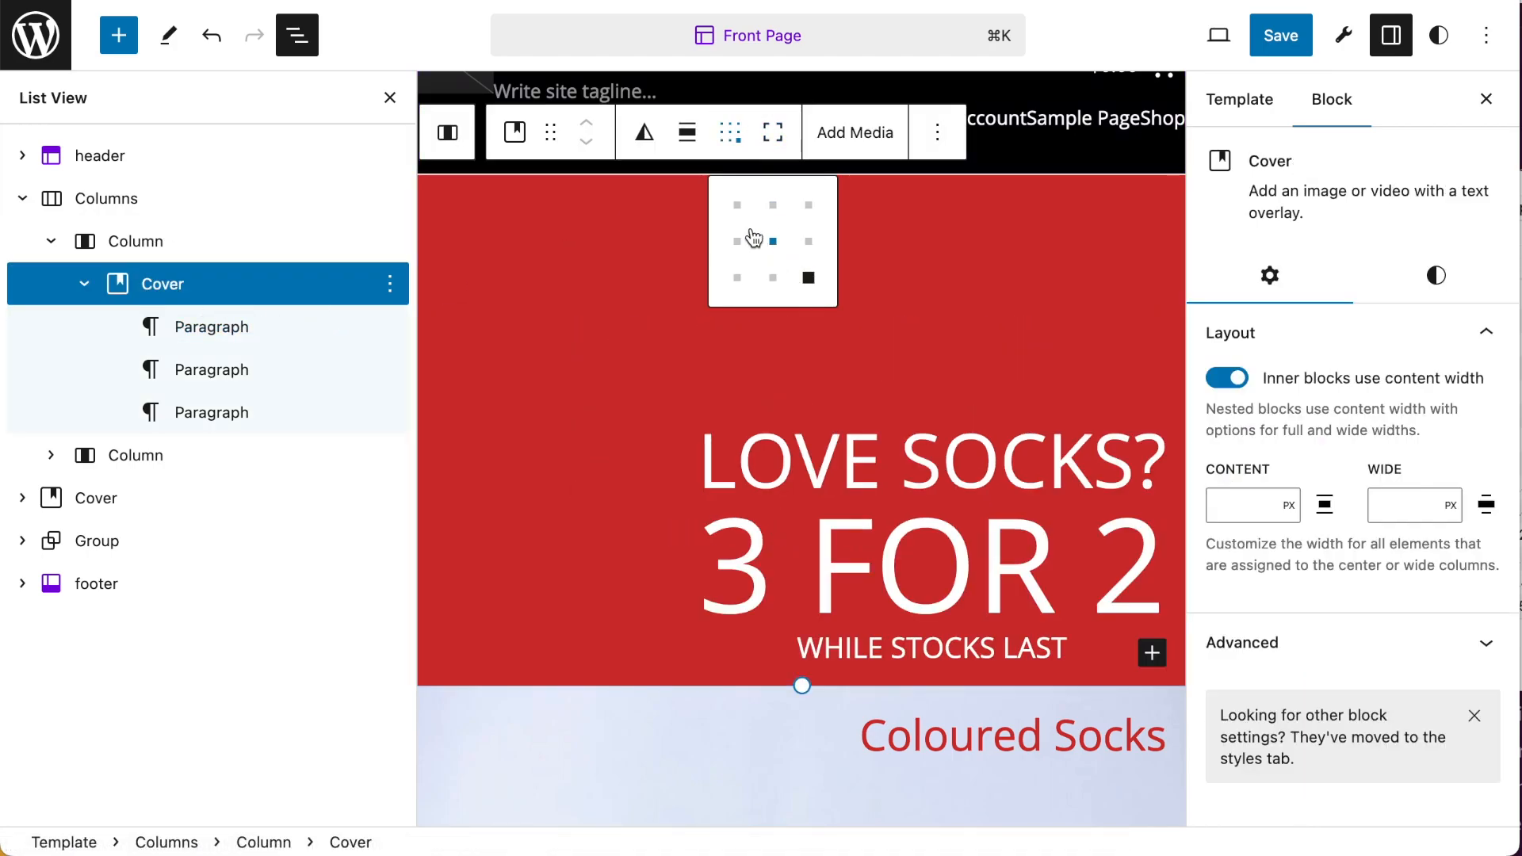
click(738, 208)
click(809, 279)
Set the content position of the "Coloured Socks" photo Cover in the second column to top left
click(84, 283)
click(51, 327)
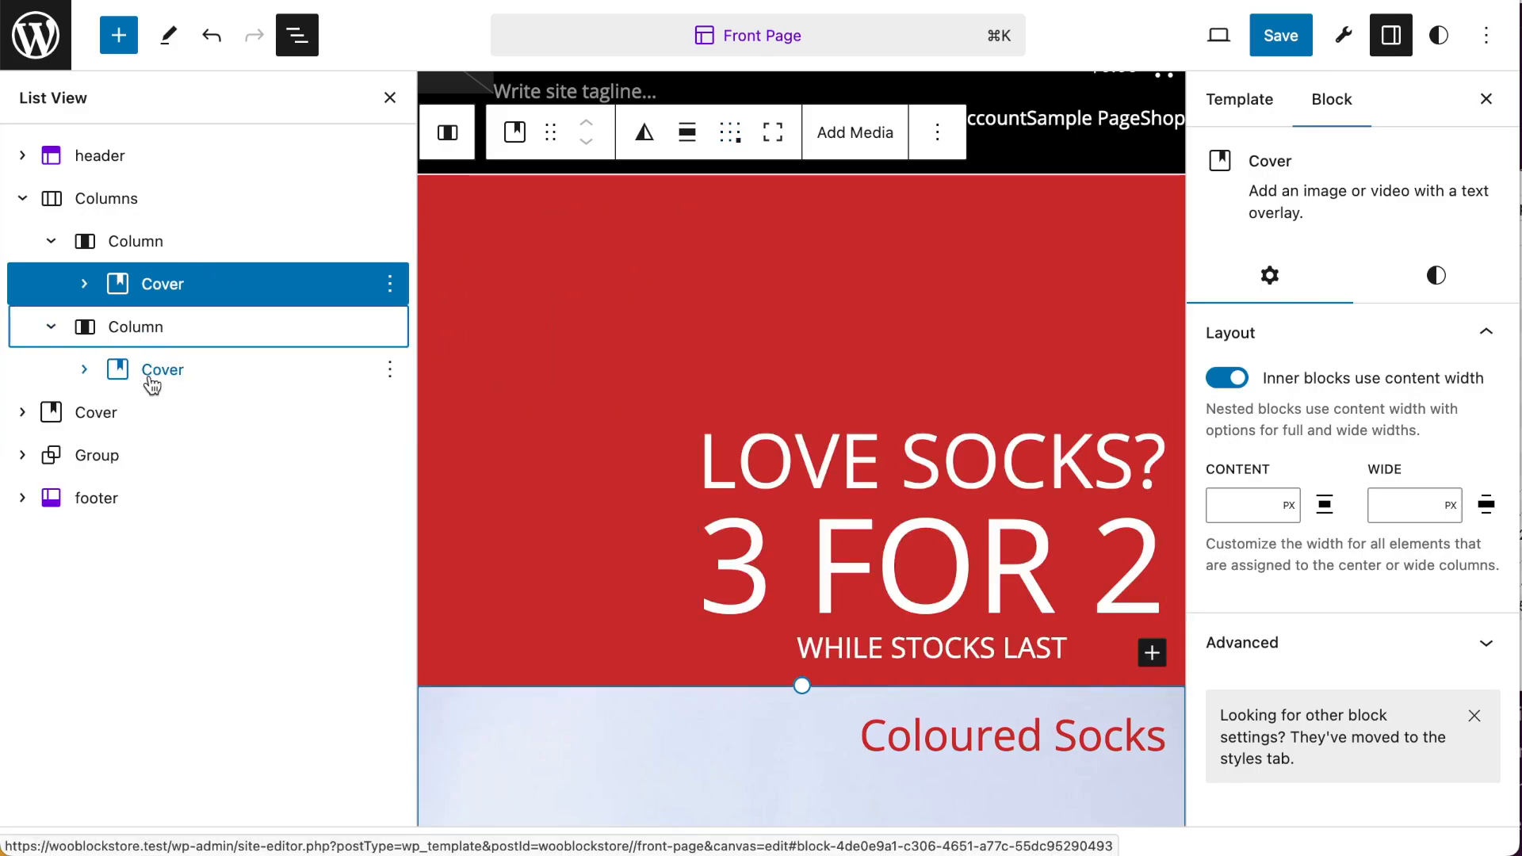
click(155, 371)
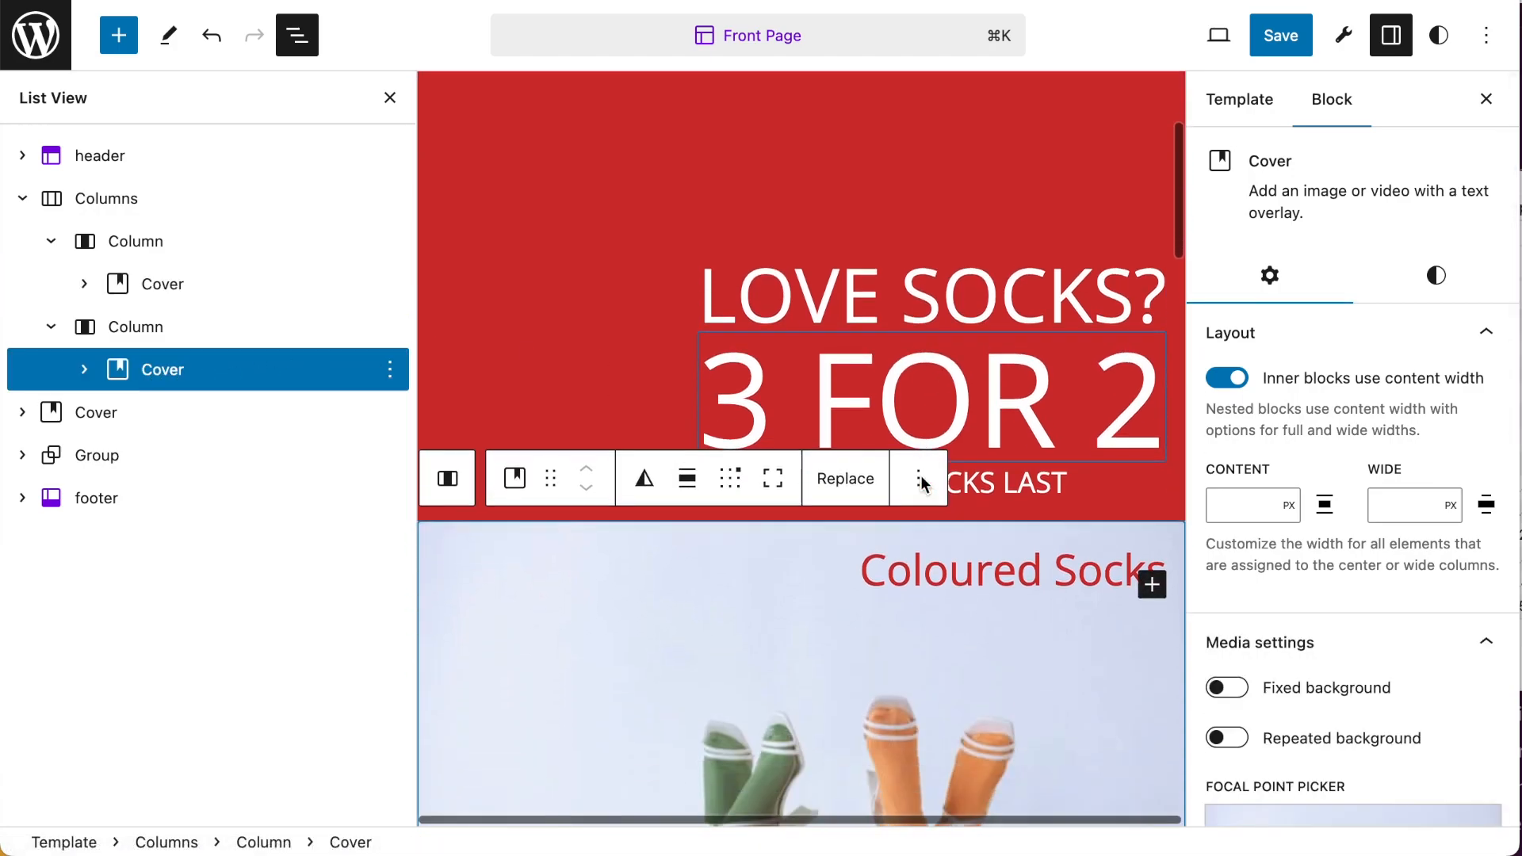
click(77, 365)
click(200, 431)
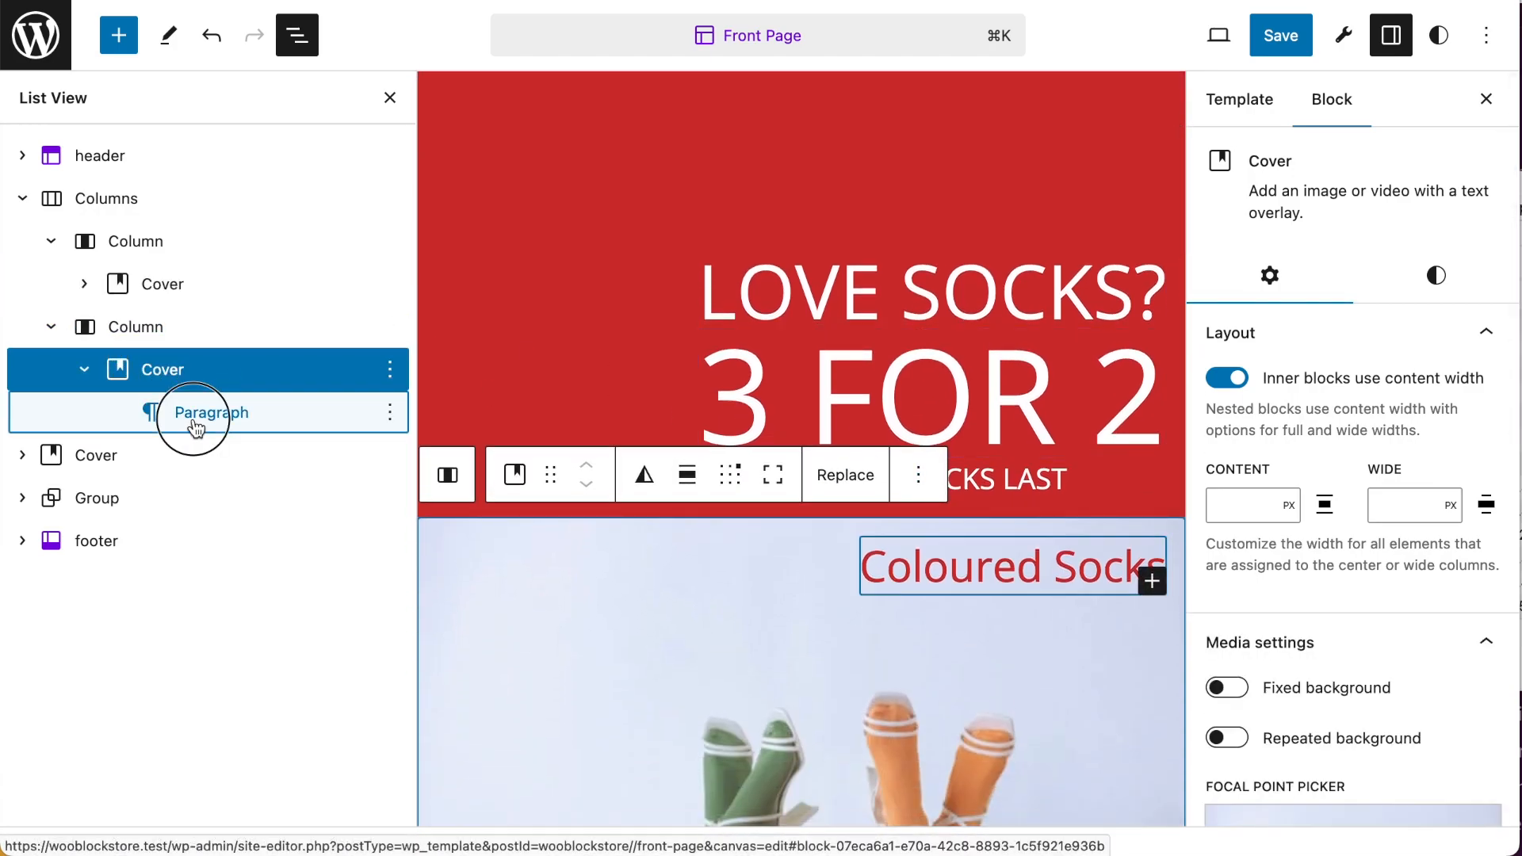
click(174, 367)
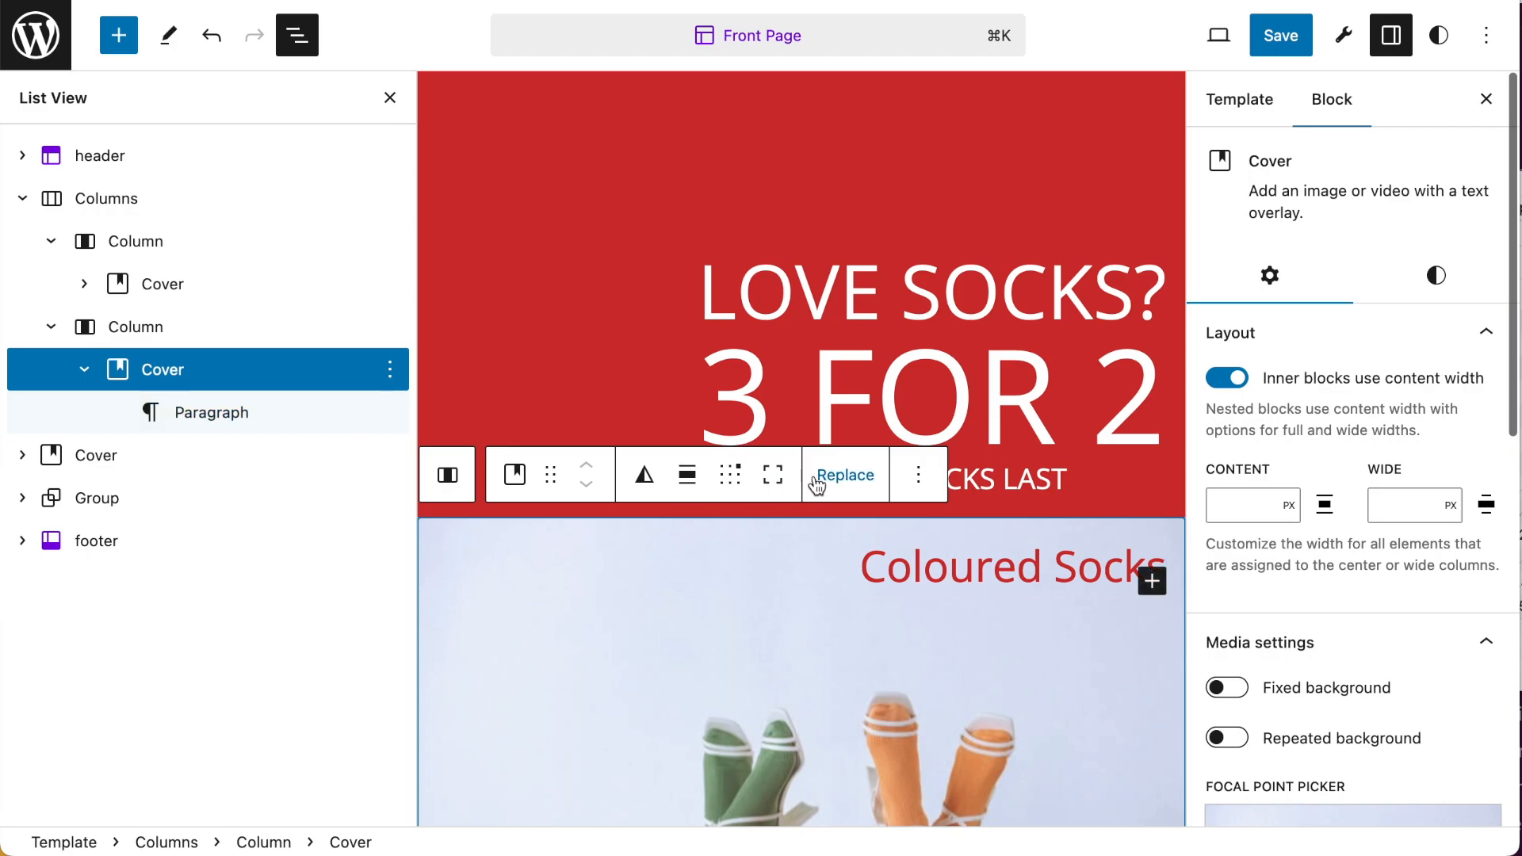
click(733, 480)
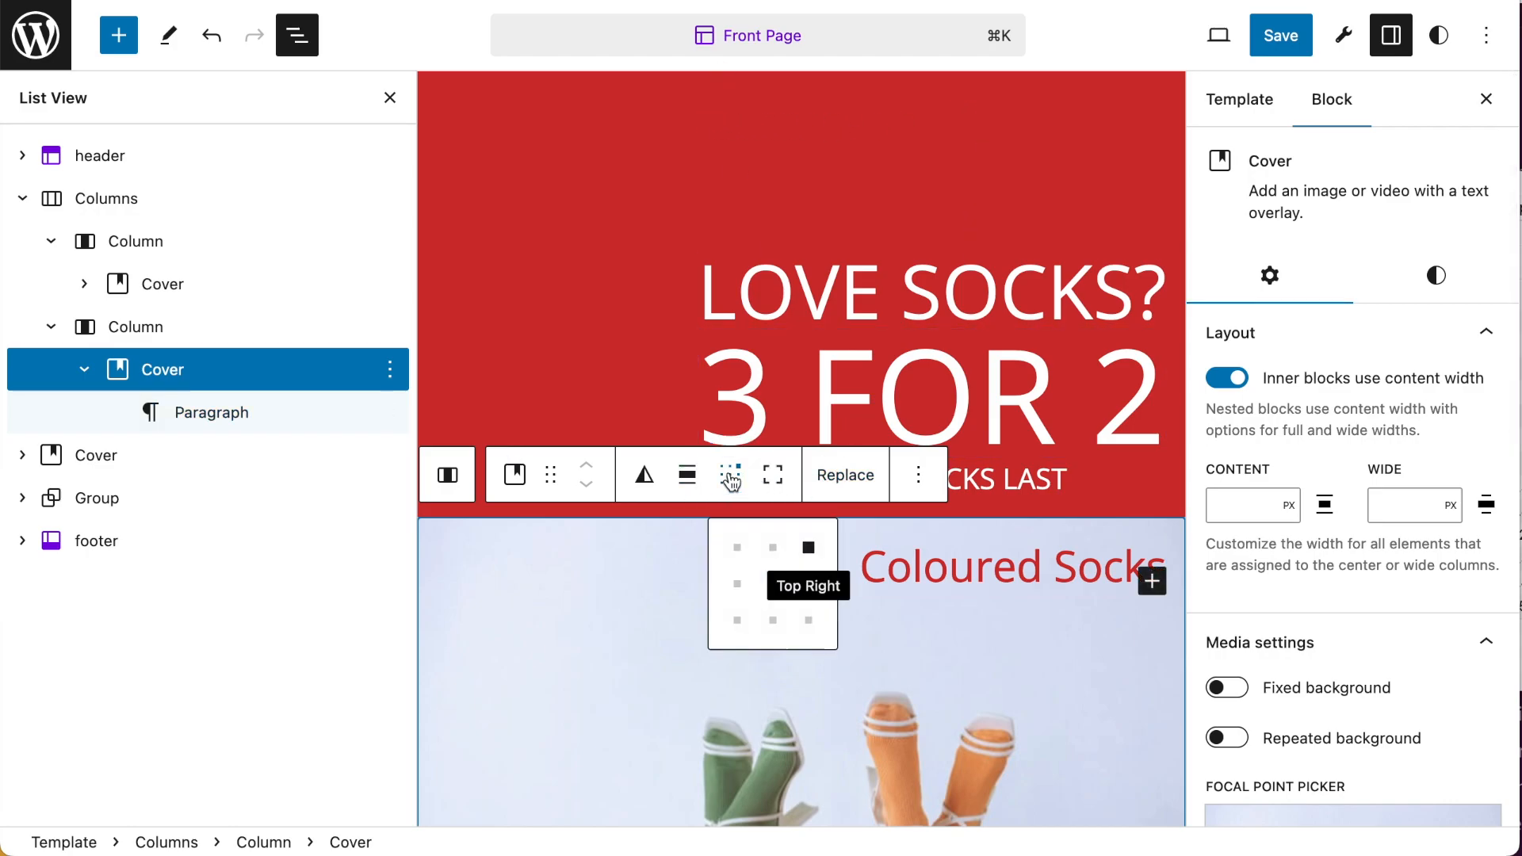
click(737, 547)
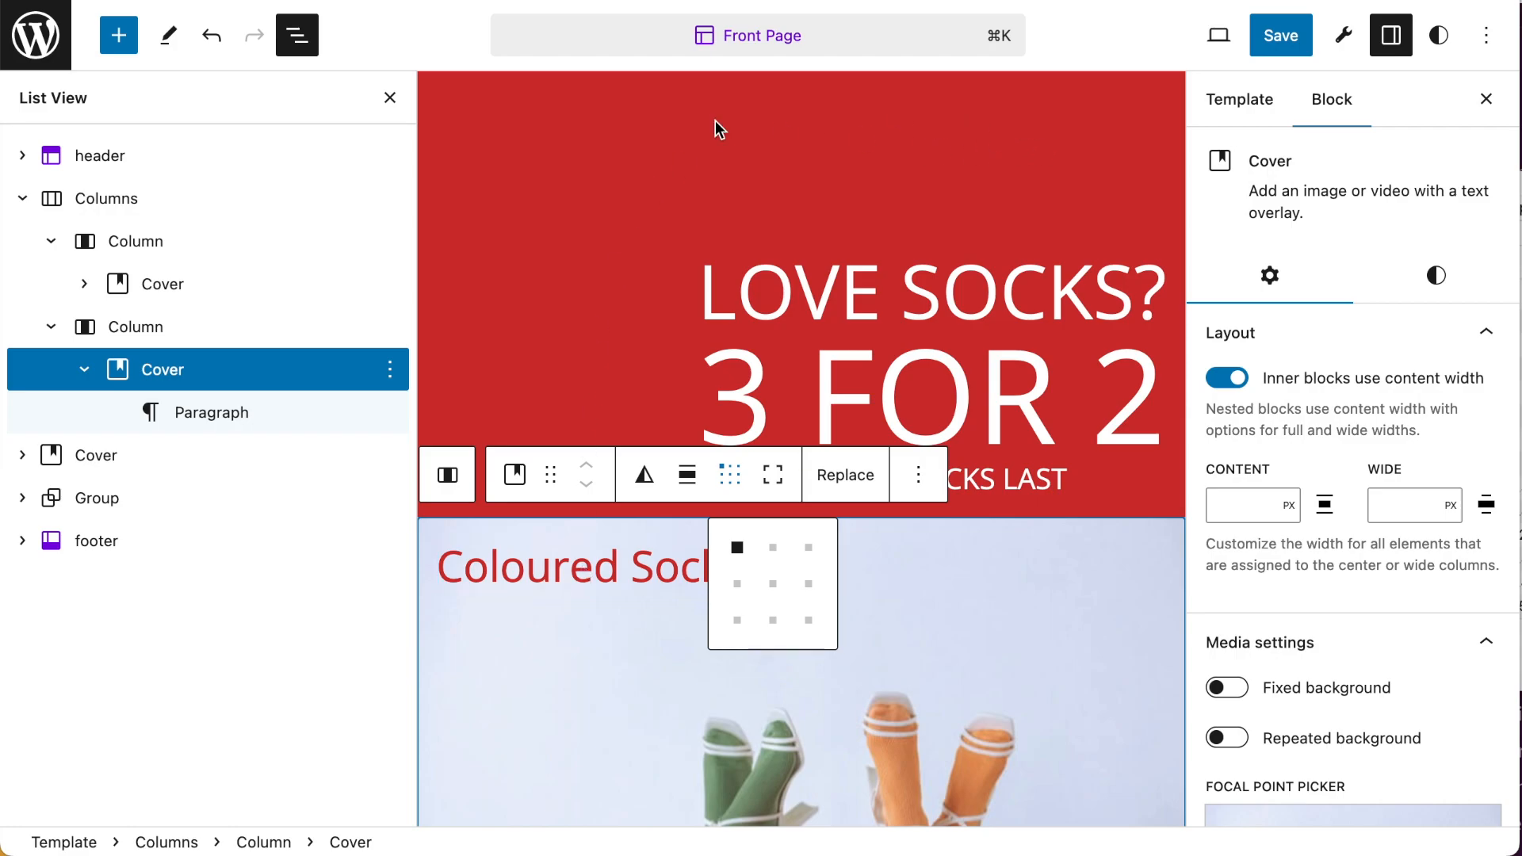
Close the side panels and set the content position of the red "LOVE SOCKS?" Cover to top right
click(1487, 98)
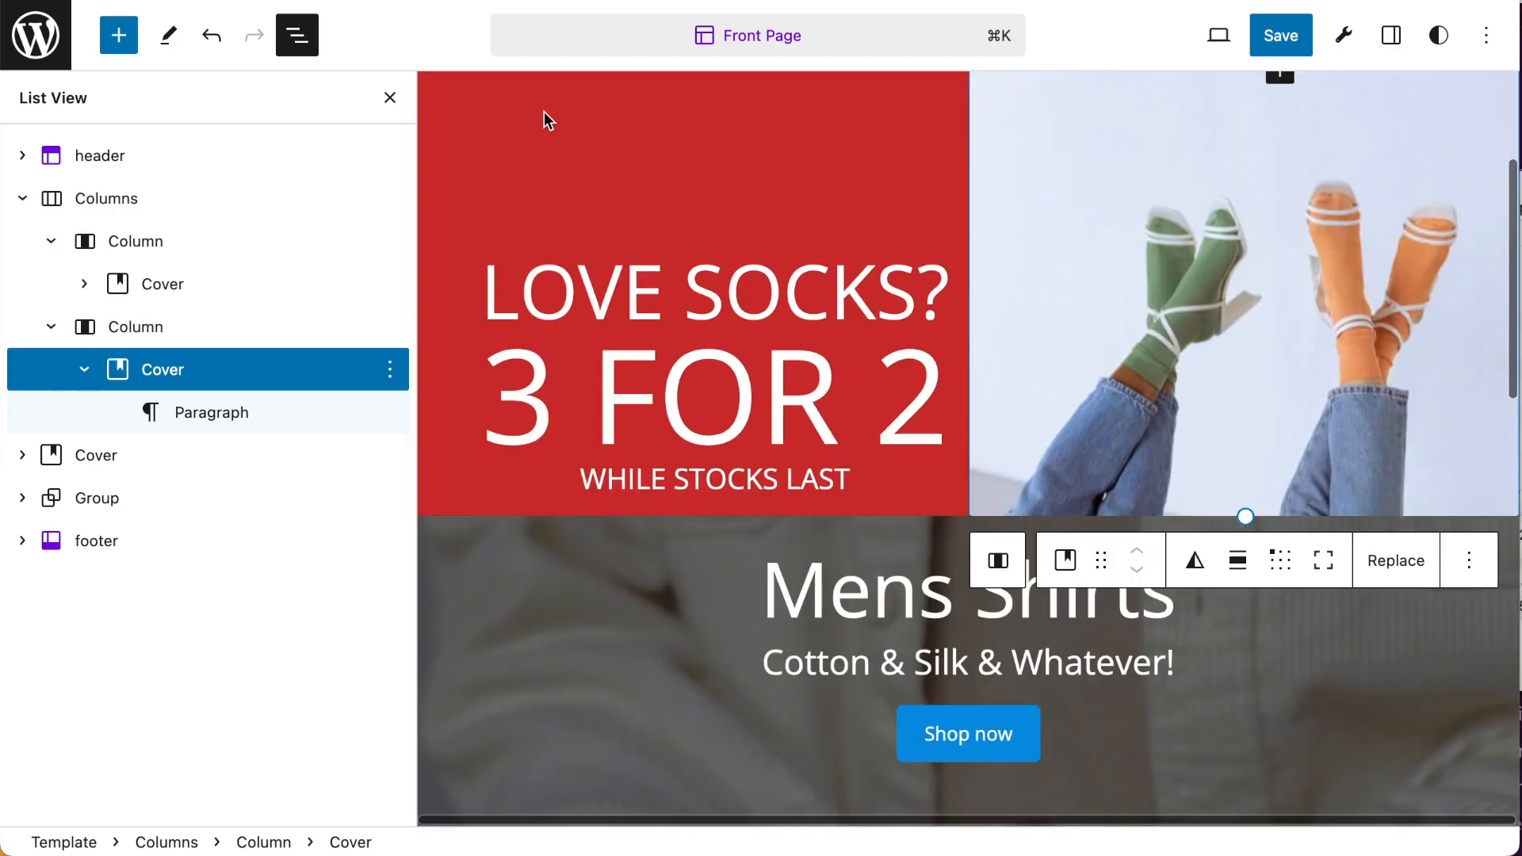
click(390, 97)
scroll(884, 389, up, 5)
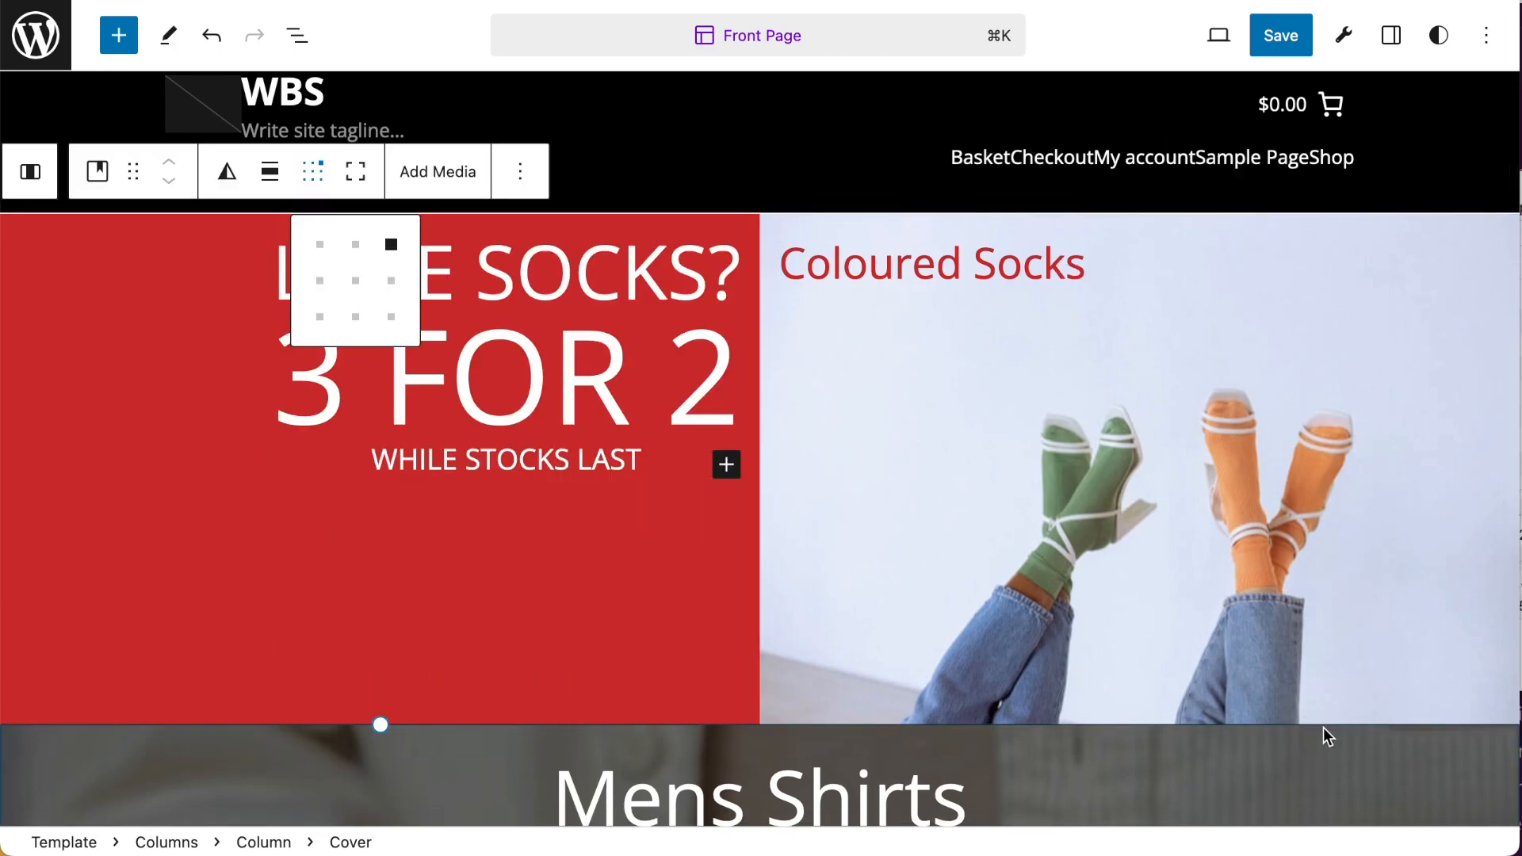
Examine the "Mens Shirts" Cover and its nested Paragraph and Buttons blocks
click(1345, 744)
scroll(592, 515, down, 10)
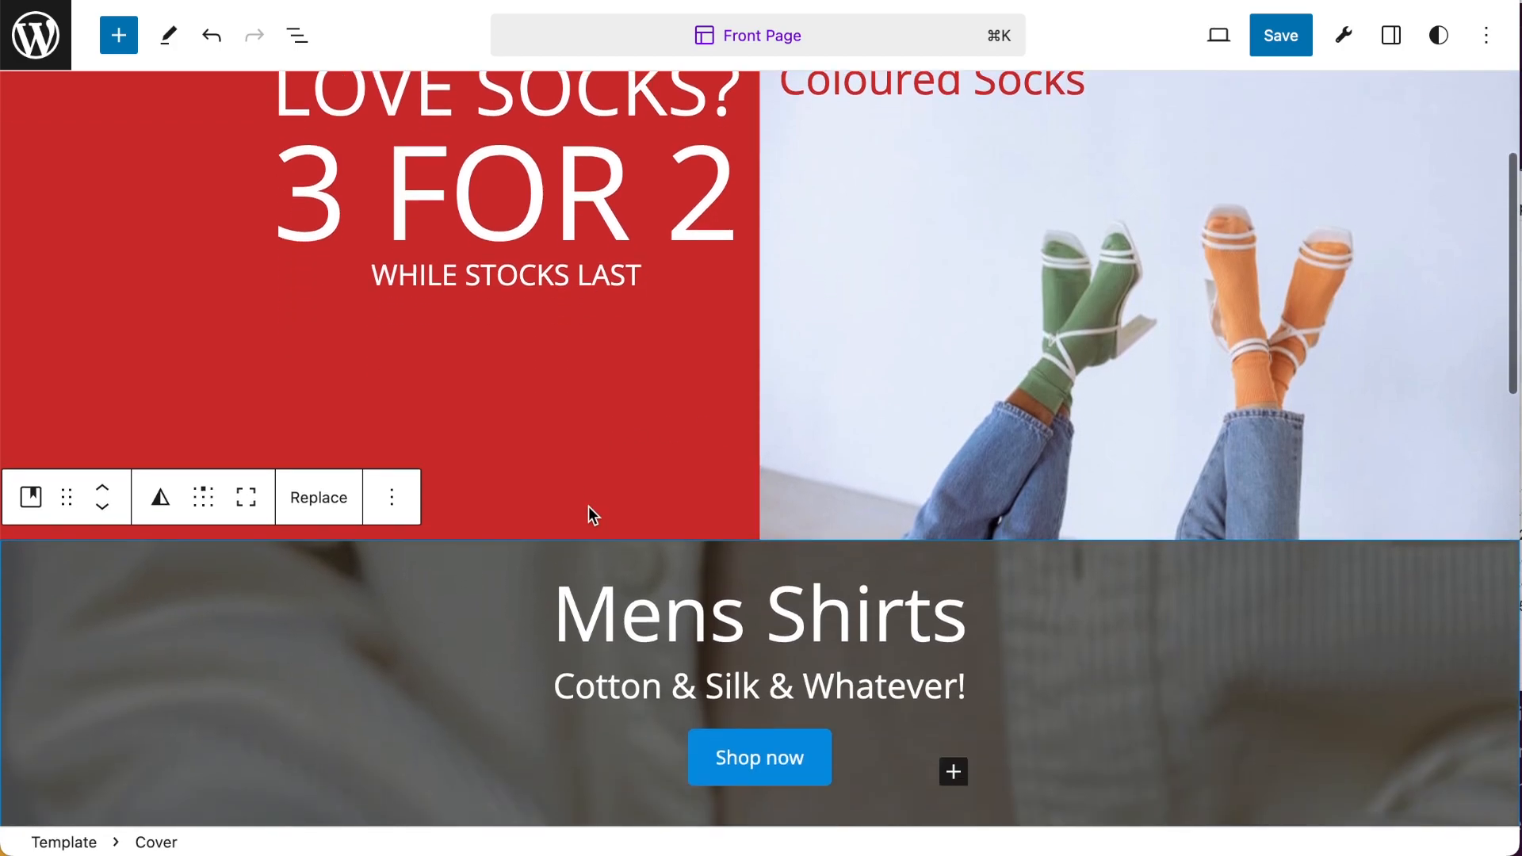
scroll(593, 515, down, 6)
scroll(508, 349, up, 2)
click(297, 35)
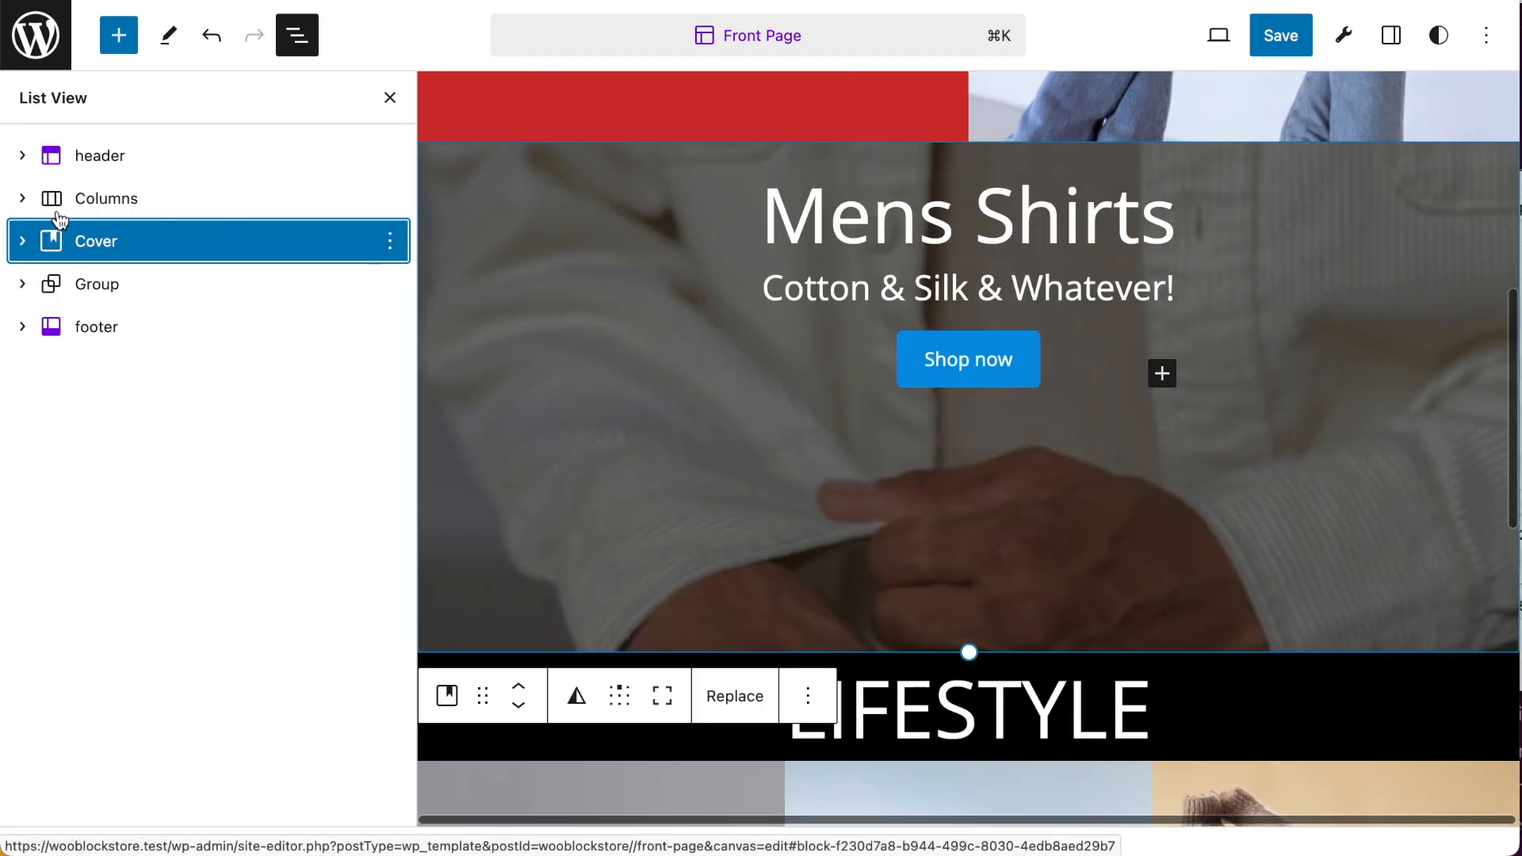
click(24, 242)
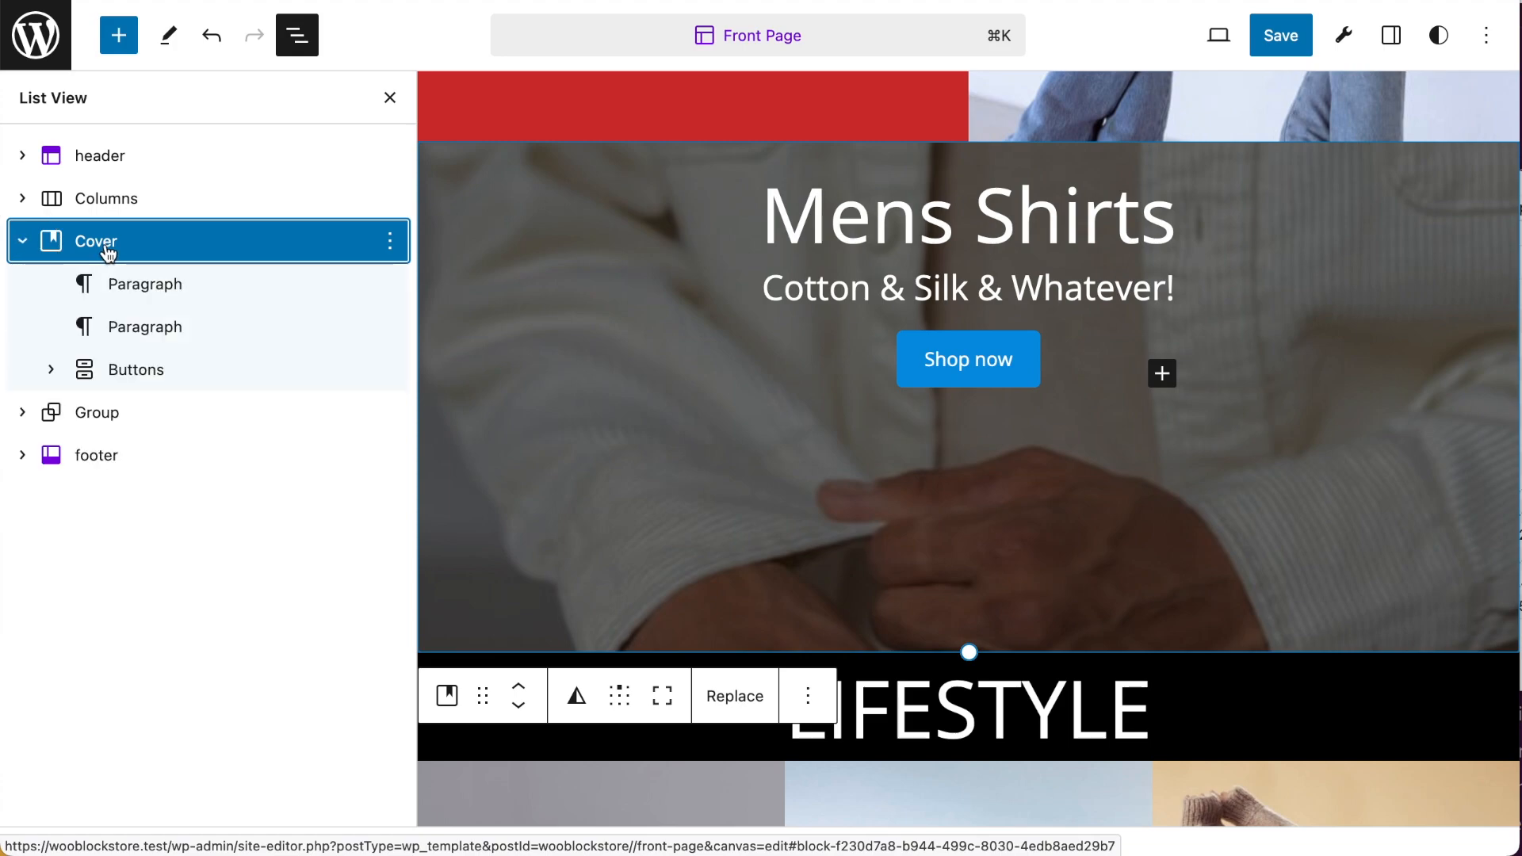
click(149, 292)
click(95, 242)
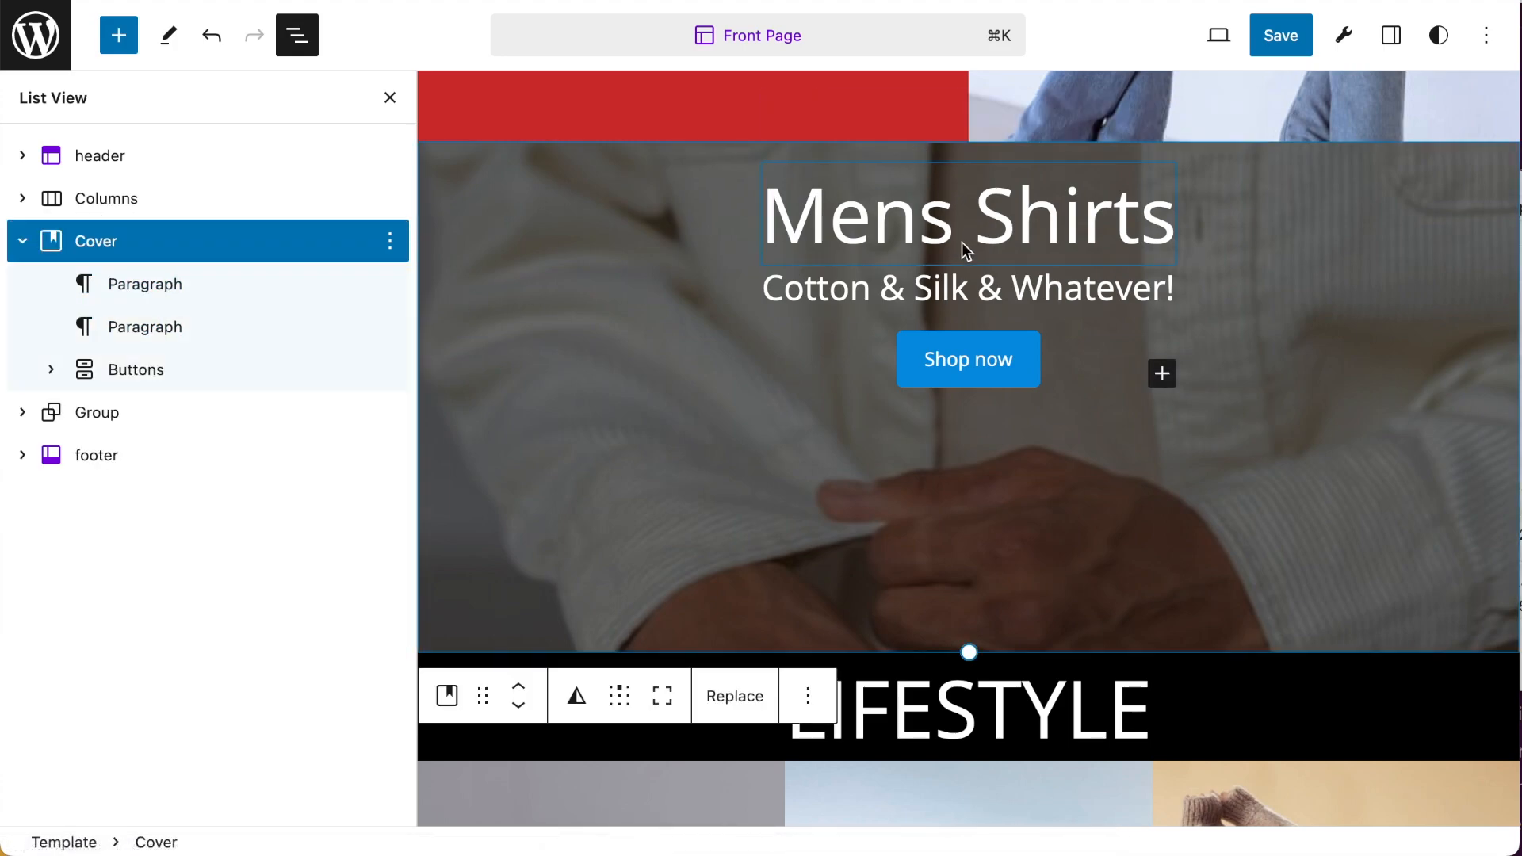
Try a bottom-center content position on the "Mens Shirts" Cover, restore top center, and collapse its block structure
click(634, 703)
click(662, 624)
click(664, 552)
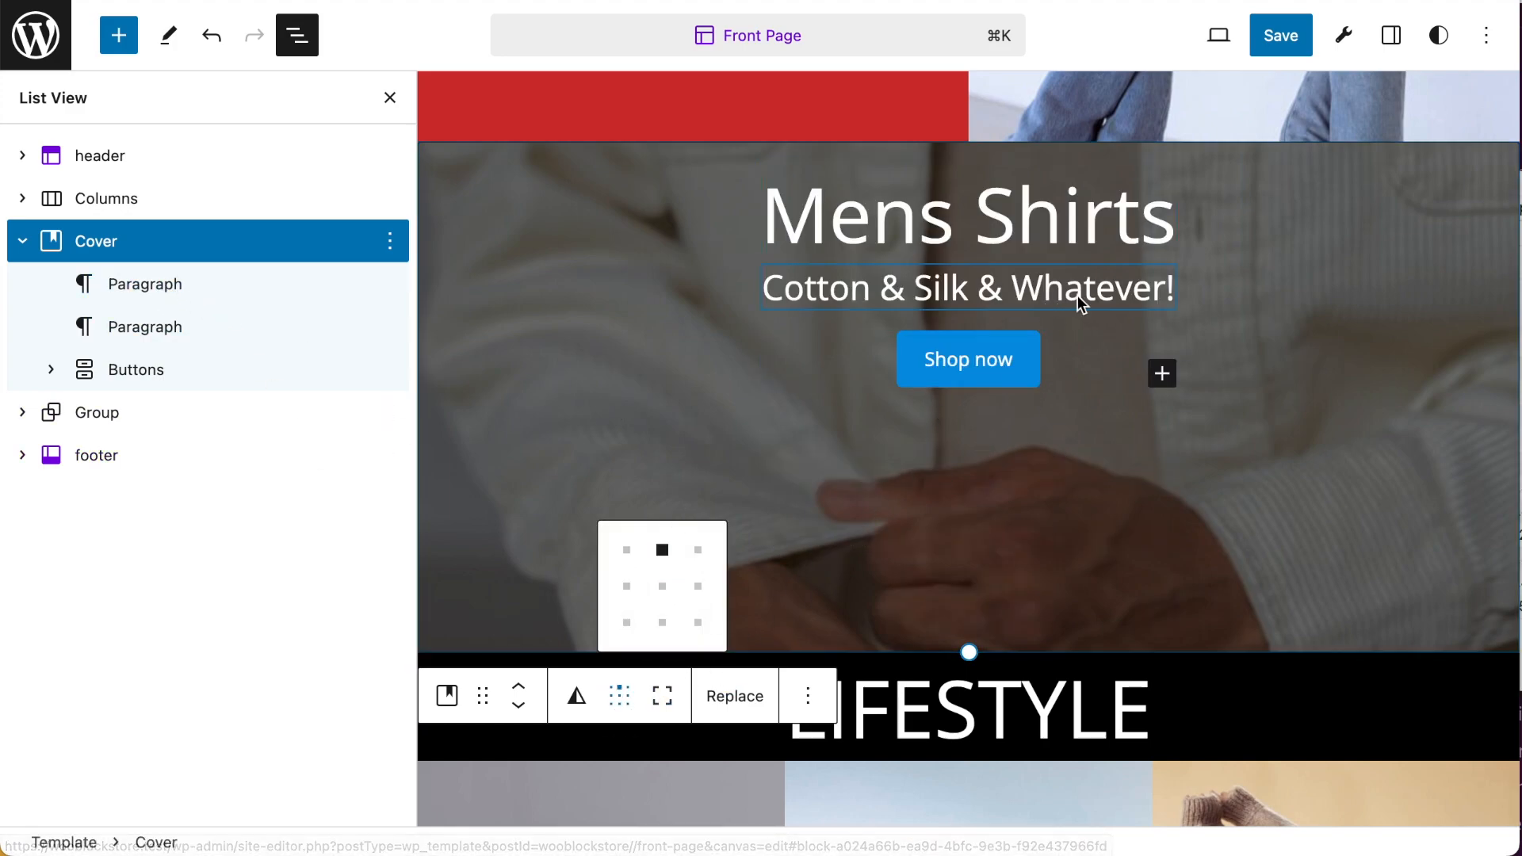
click(19, 252)
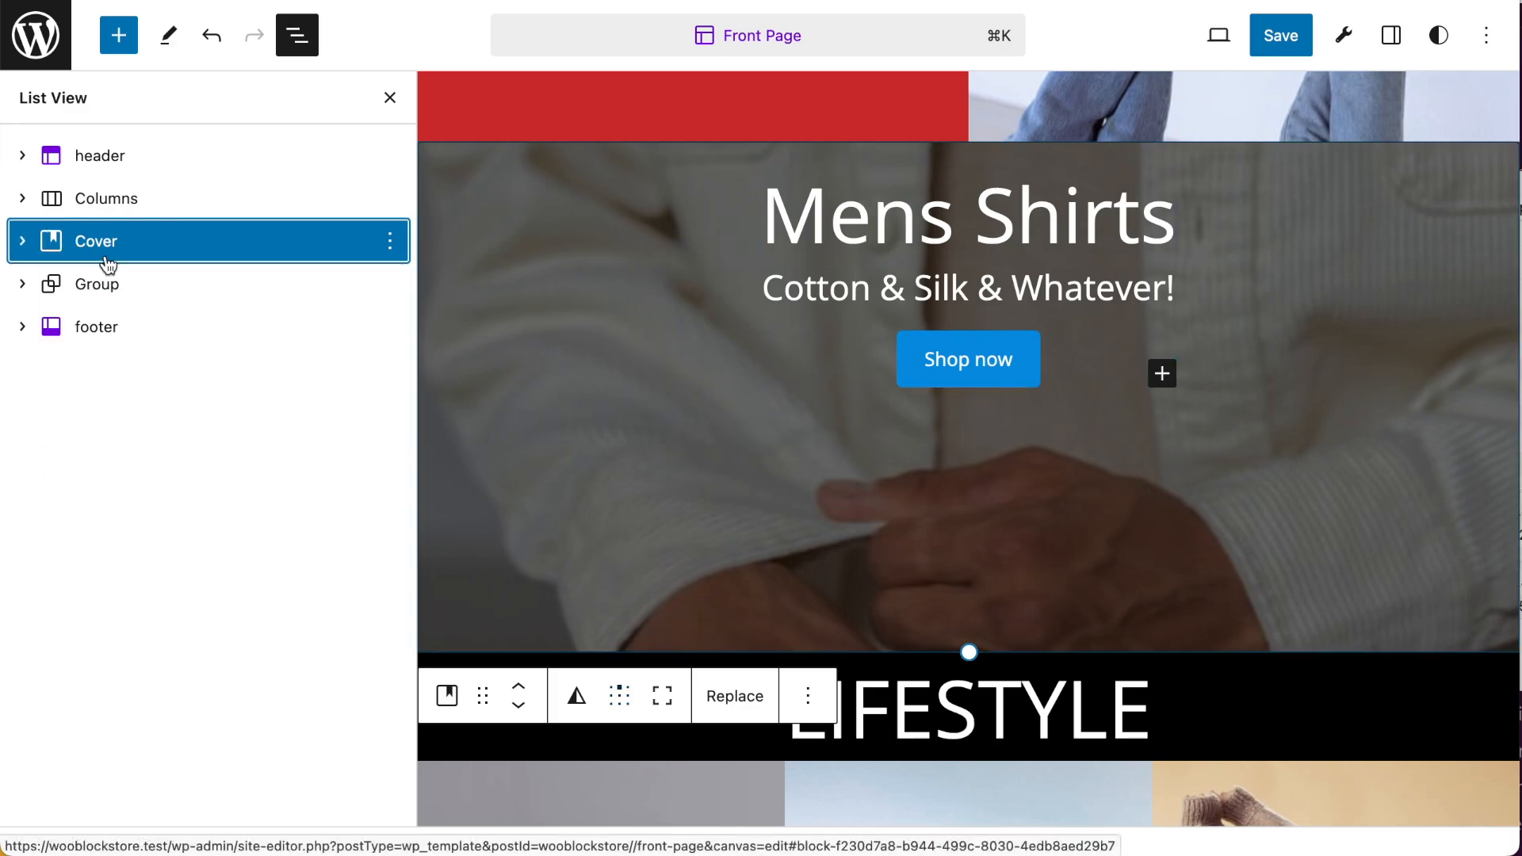
Examine the "LIFESTYLE" Group's nested heading Group and Columns down to the Cover in the first Column
click(49, 286)
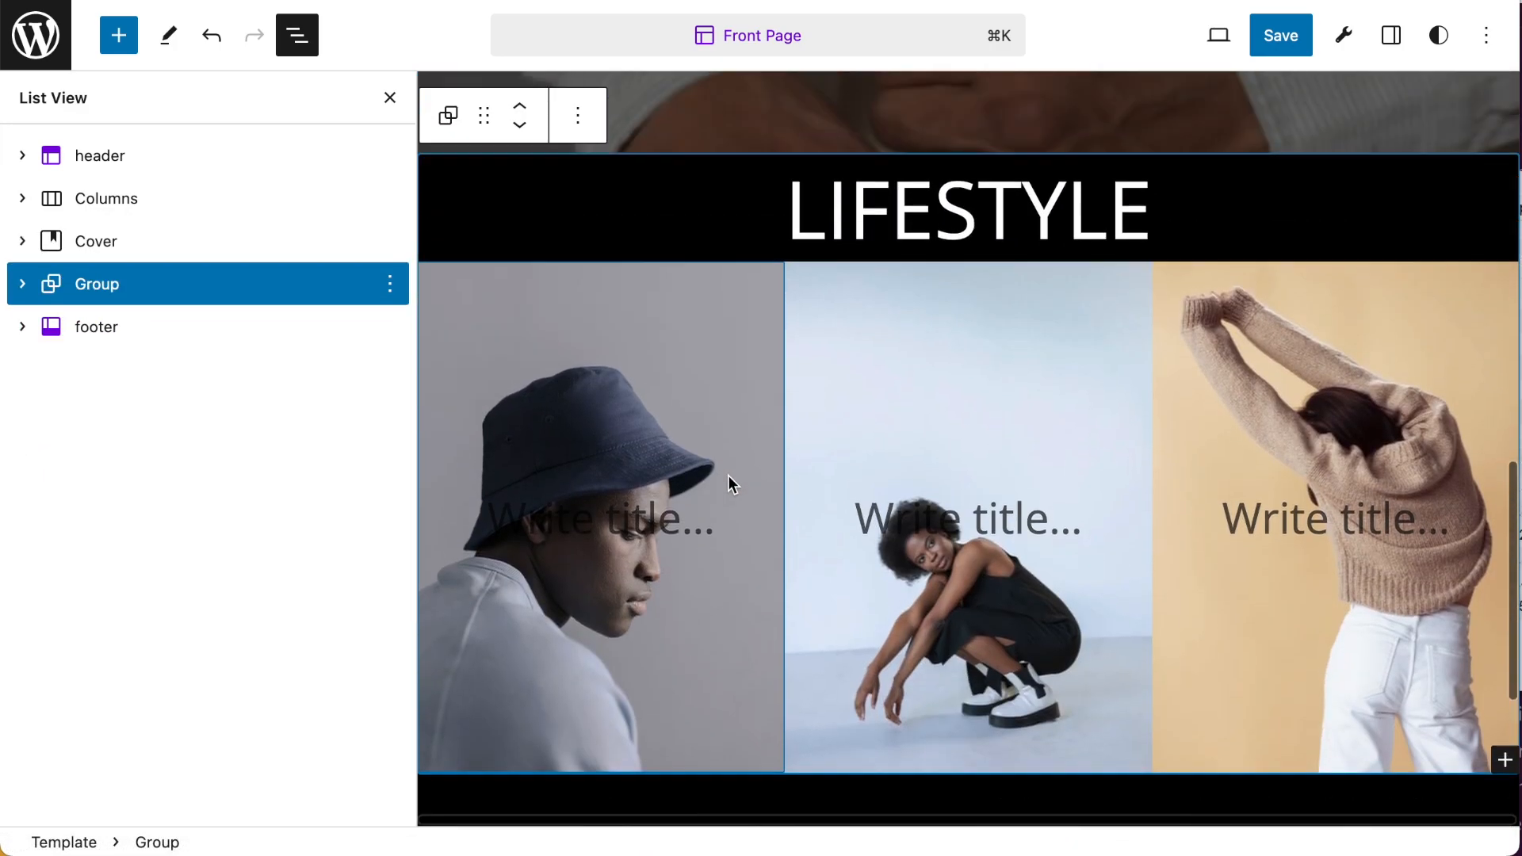
click(21, 285)
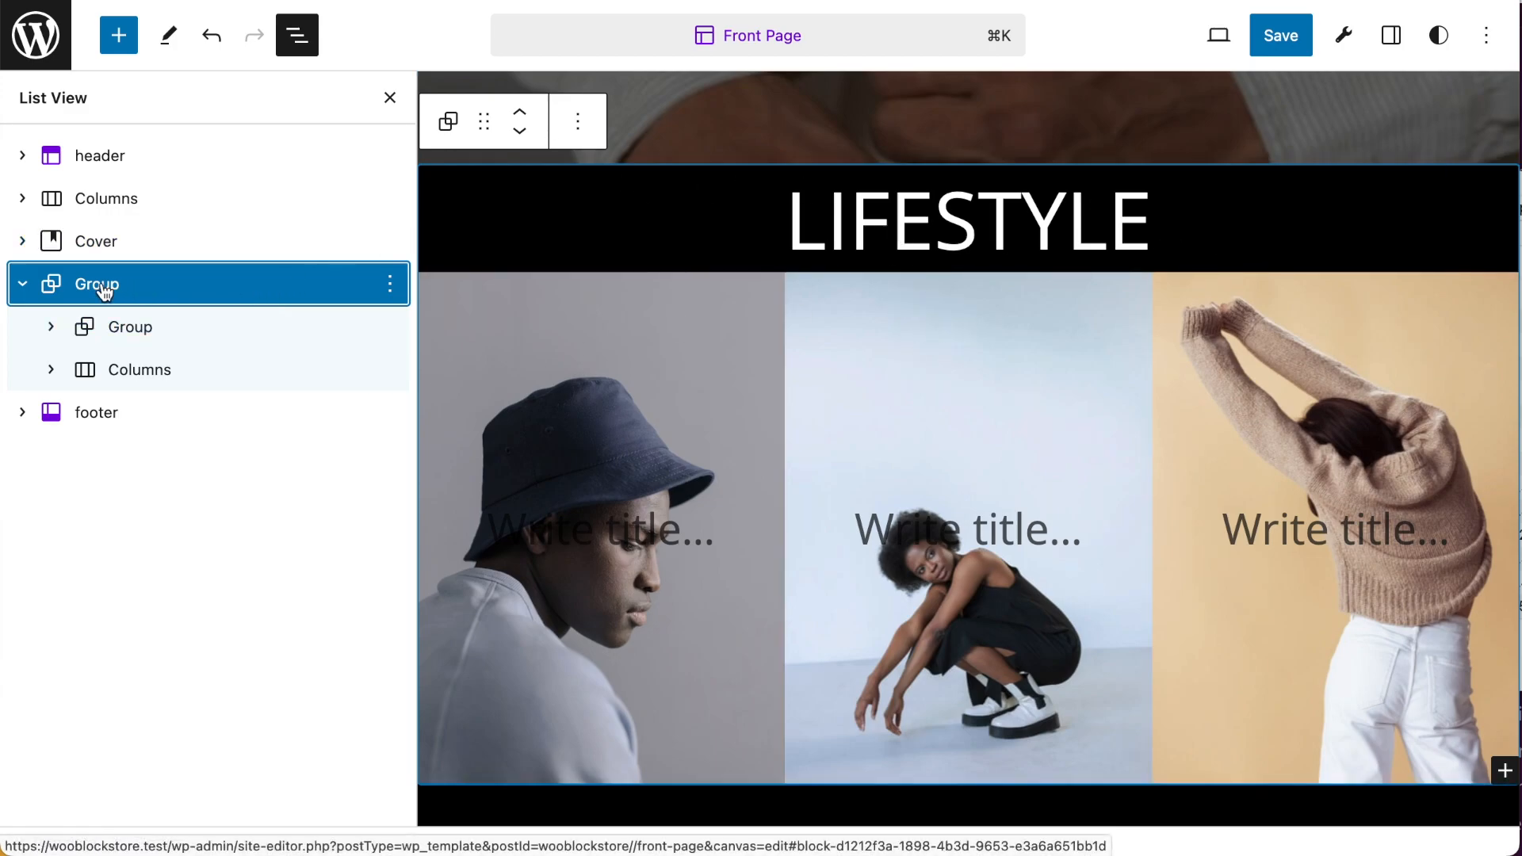
click(111, 331)
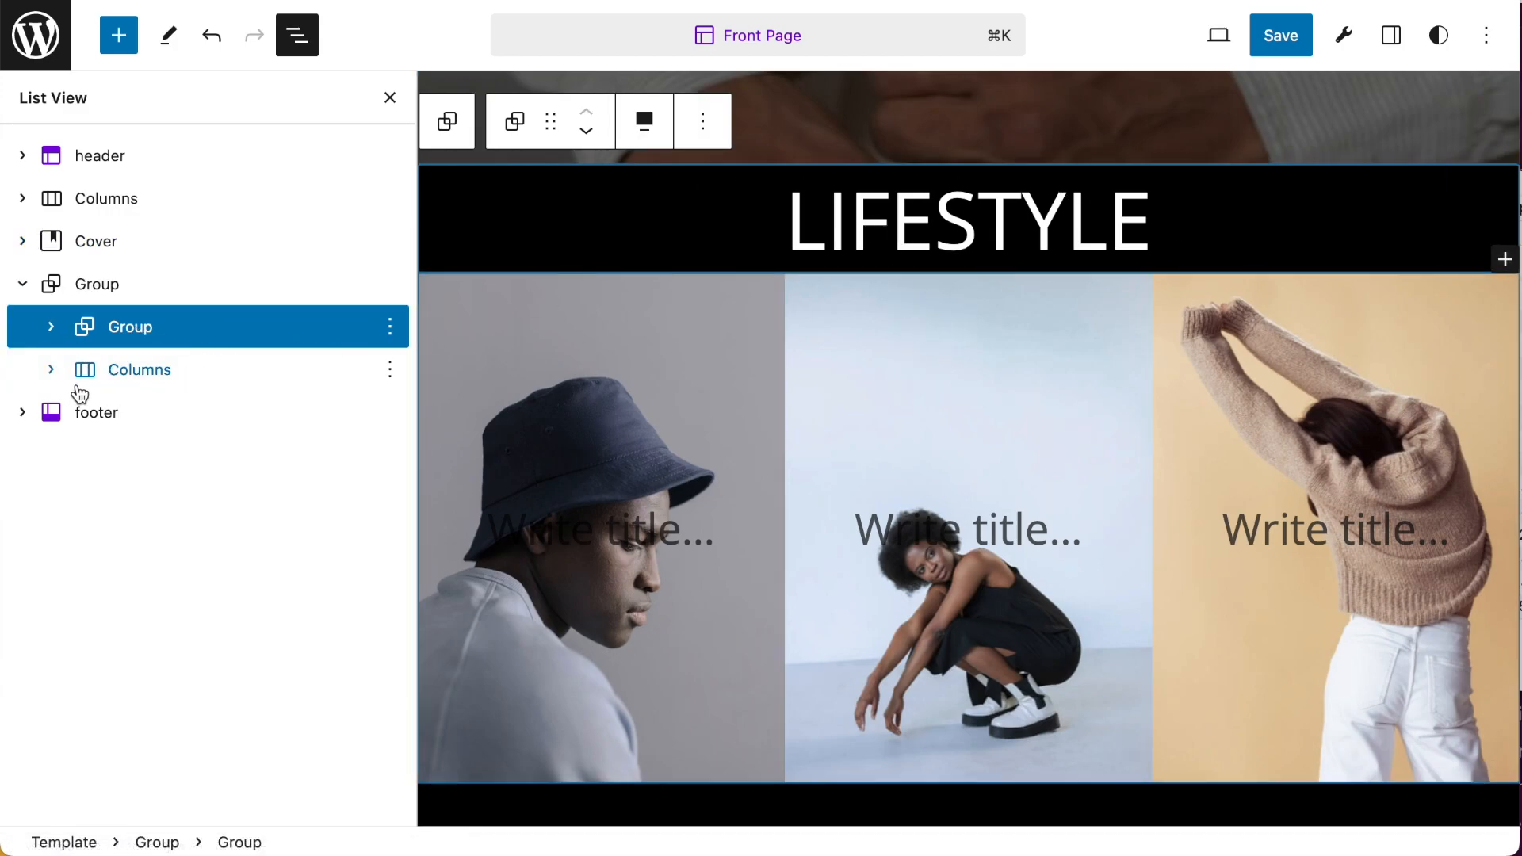
click(51, 369)
click(87, 414)
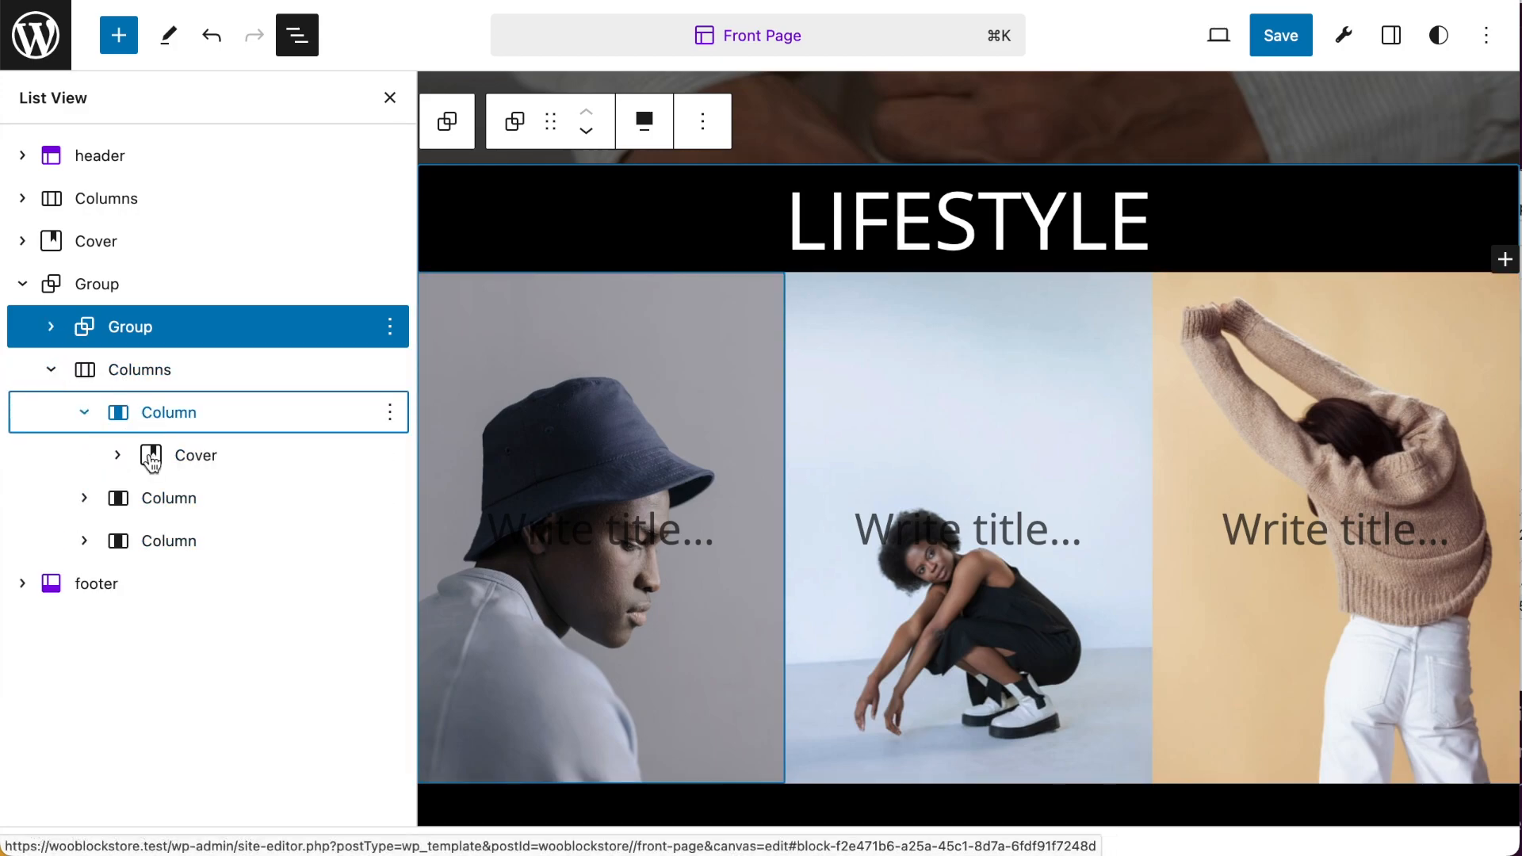
click(121, 456)
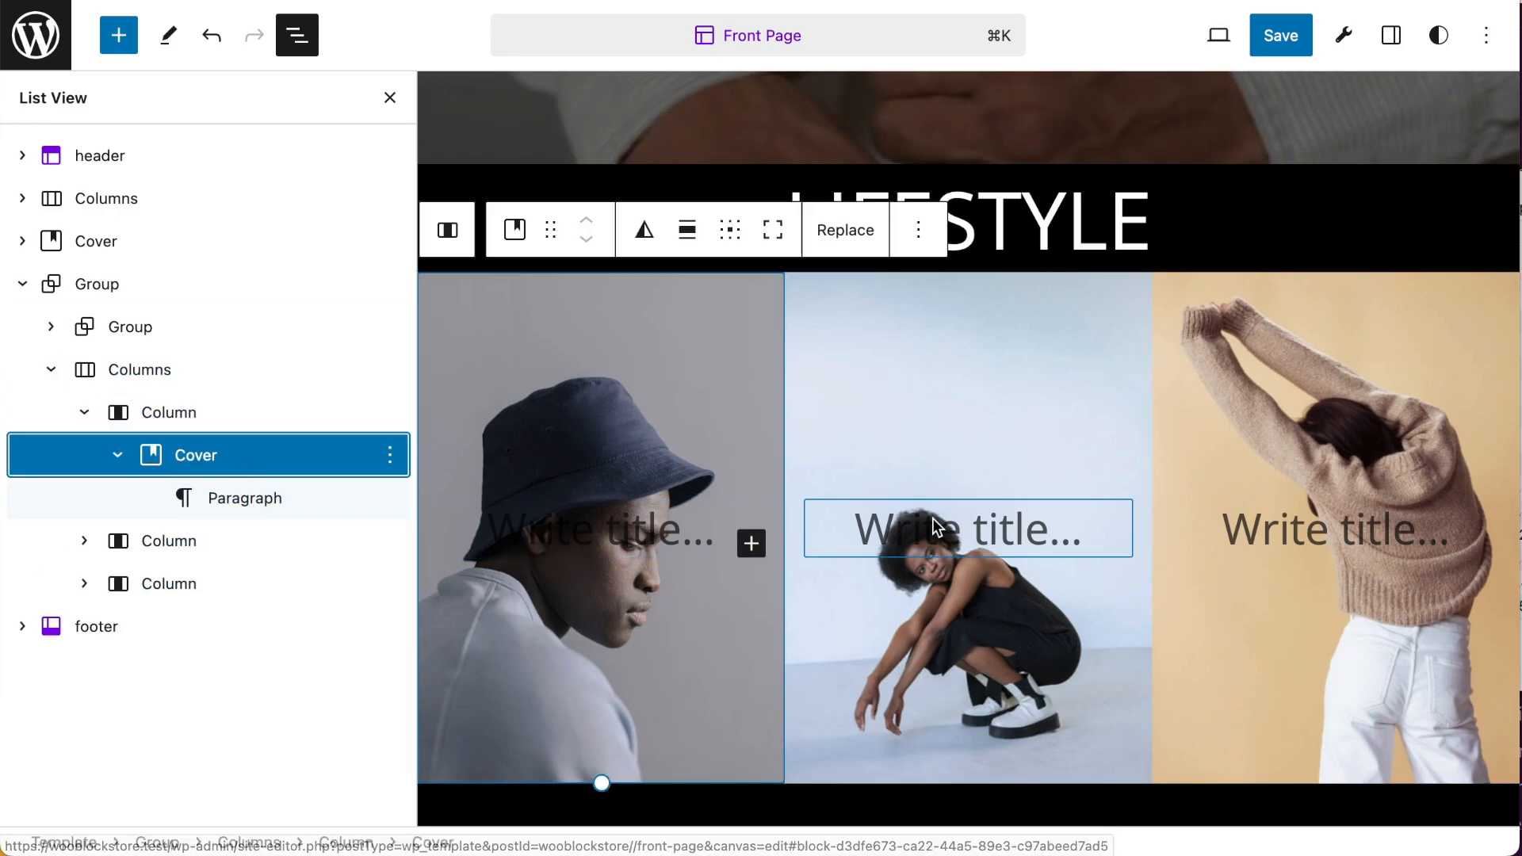
Try to delete the empty title Paragraph from the first "LIFESTYLE" Cover, then reselect that Cover
click(246, 503)
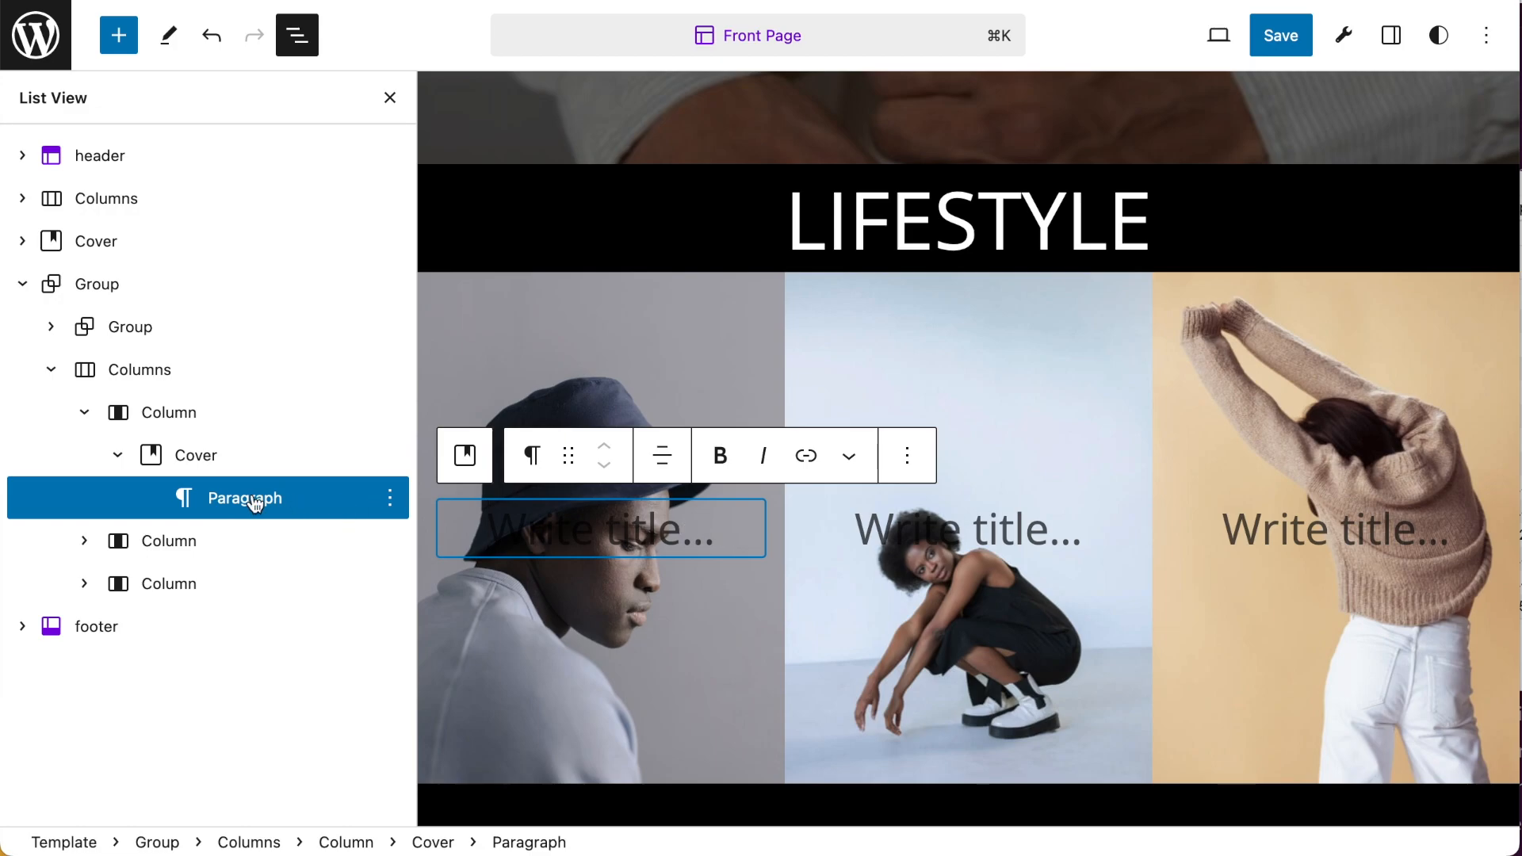
click(391, 499)
scroll(504, 450, down, 3)
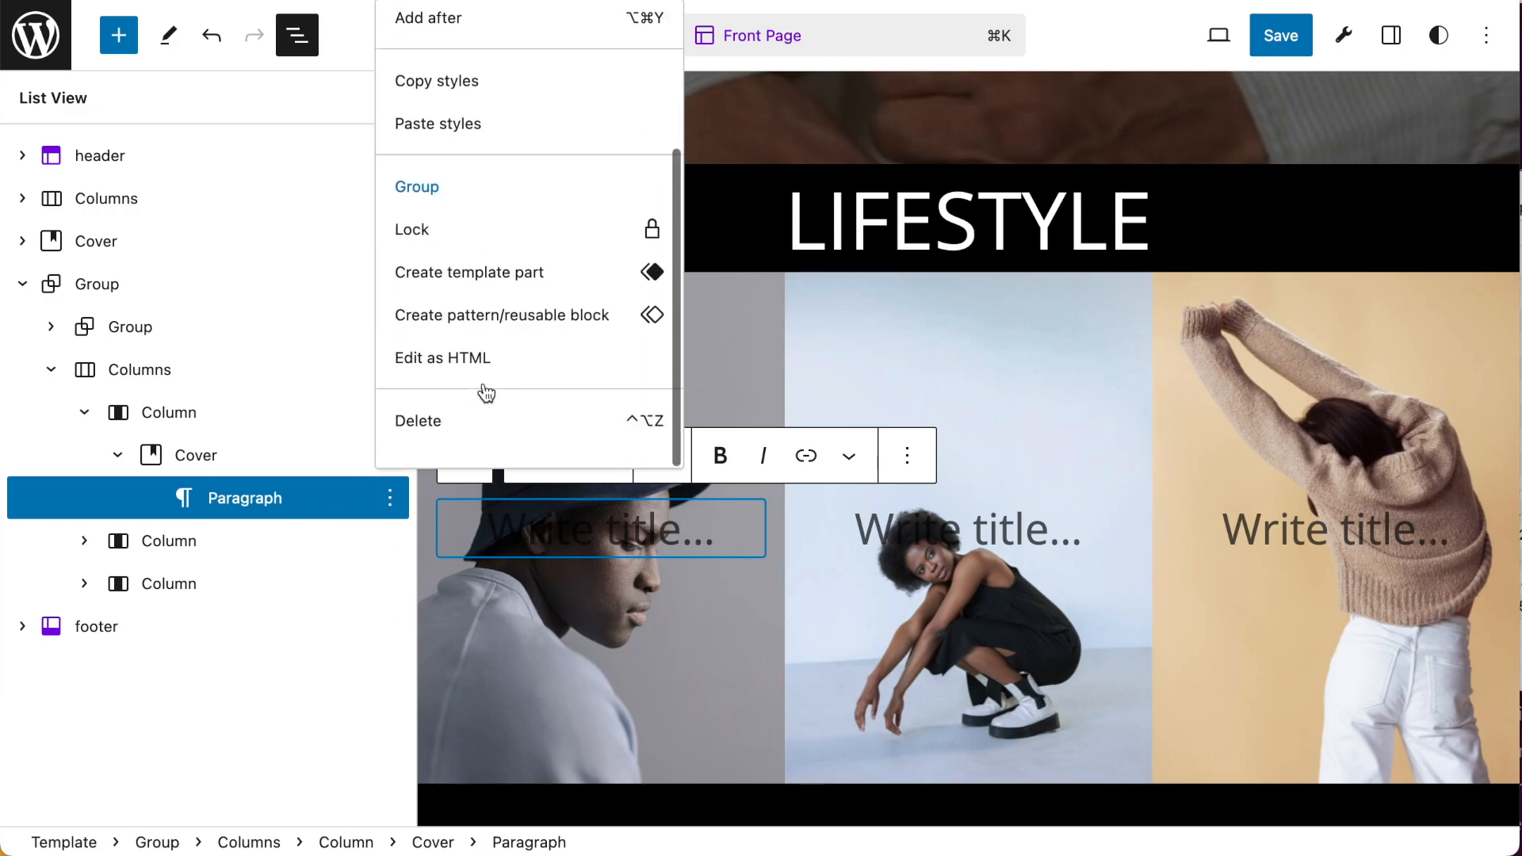
click(480, 444)
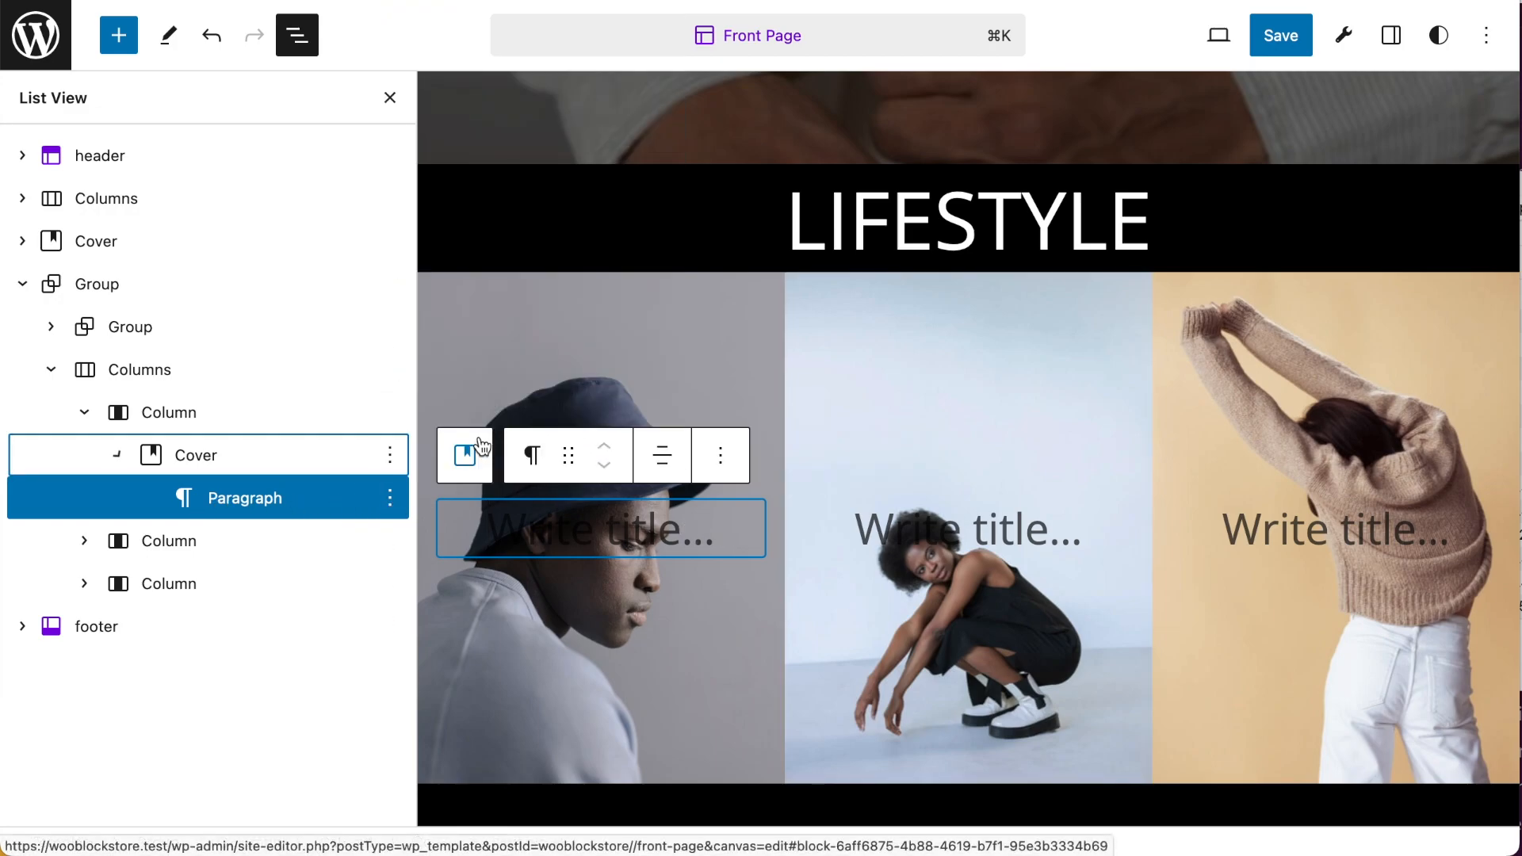
click(228, 461)
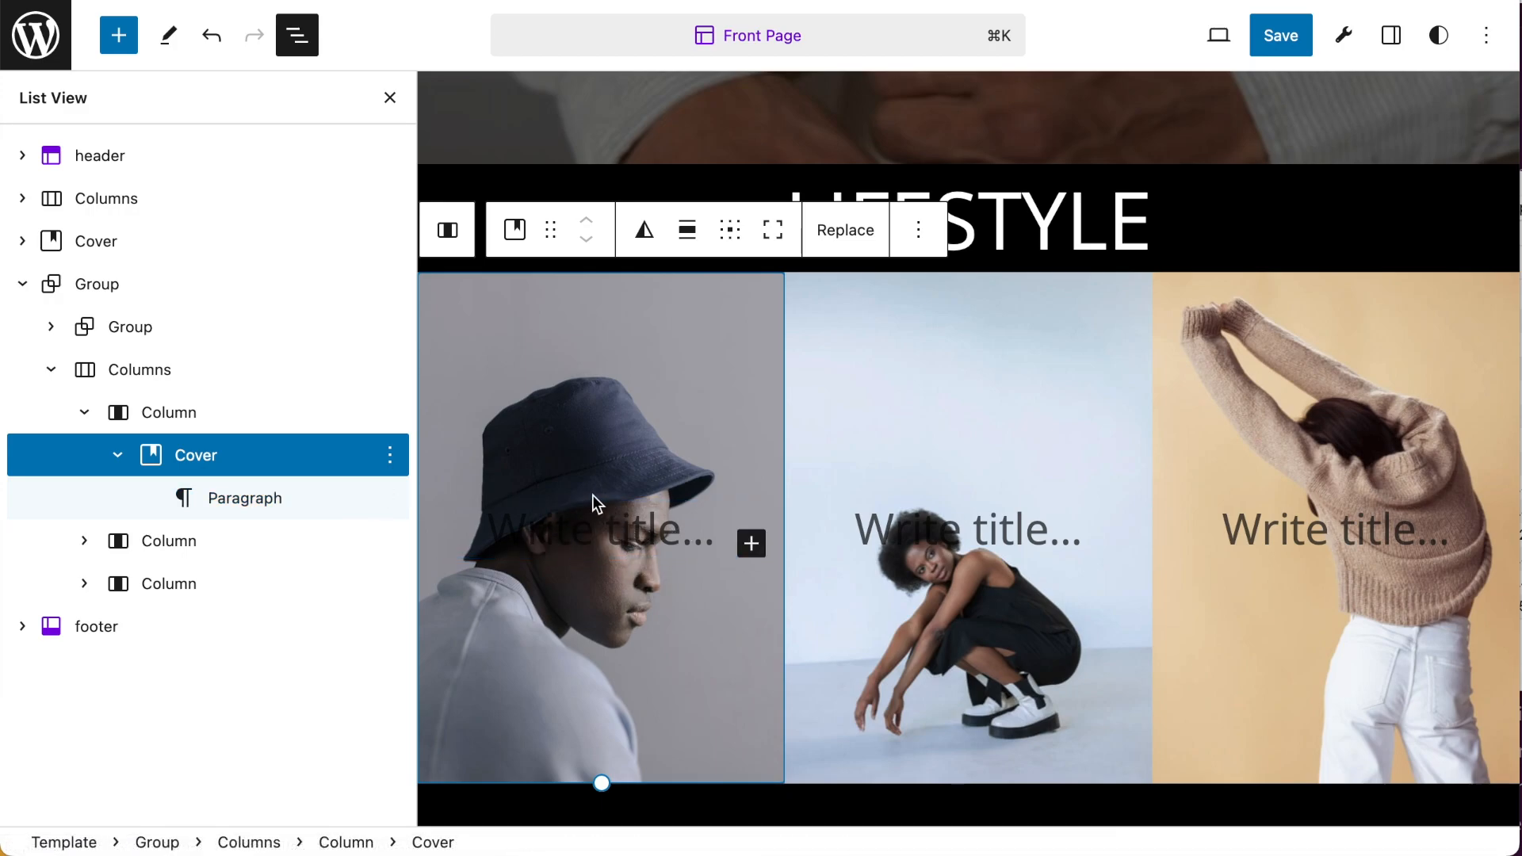
Collapse the "LIFESTYLE" Group and its nested Columns and Cover in the block structure
click(117, 455)
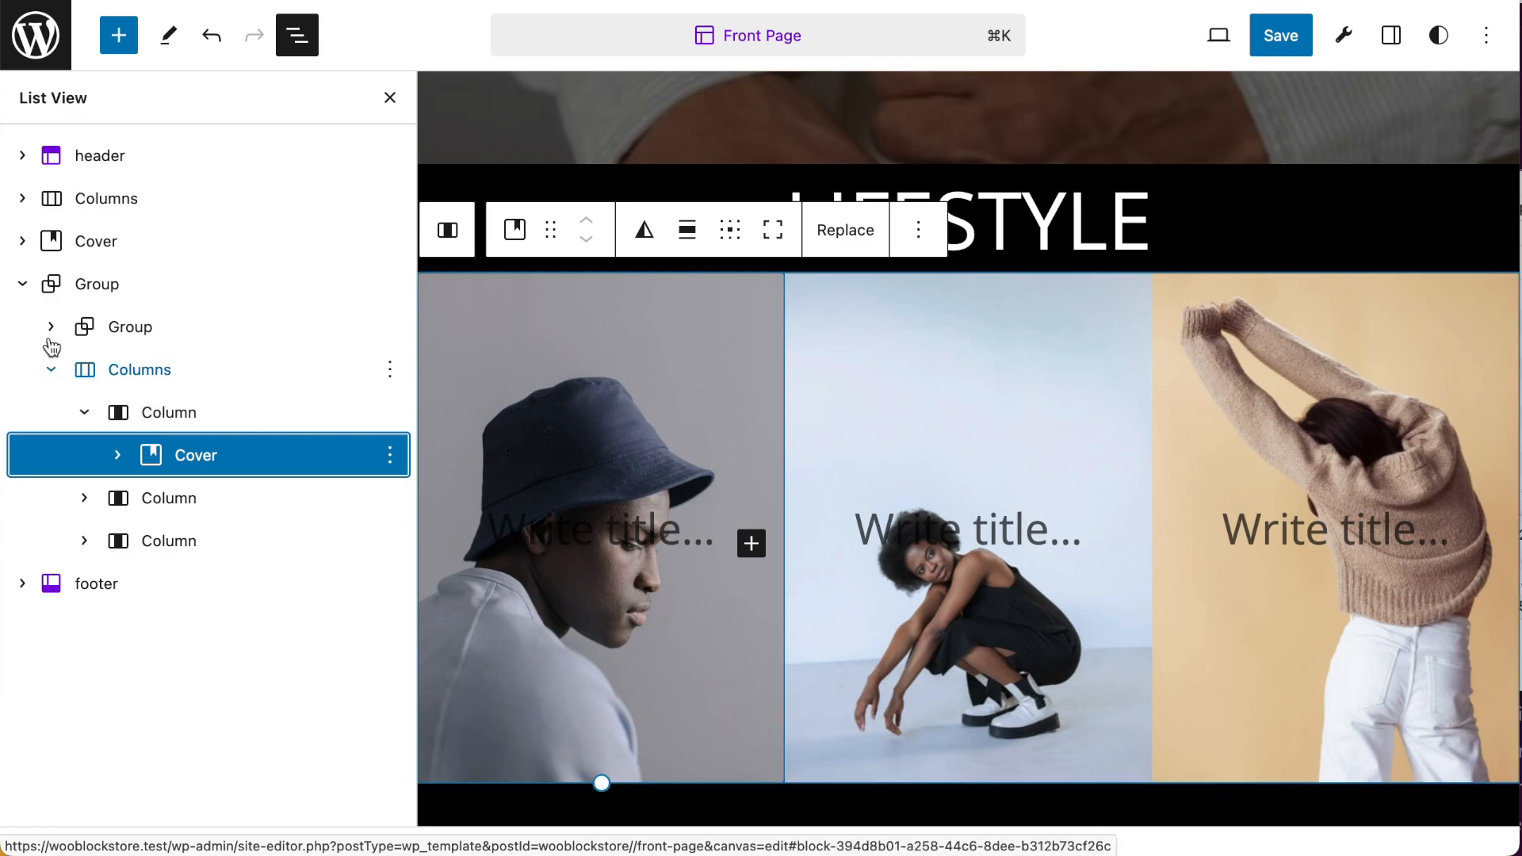
click(51, 369)
click(23, 284)
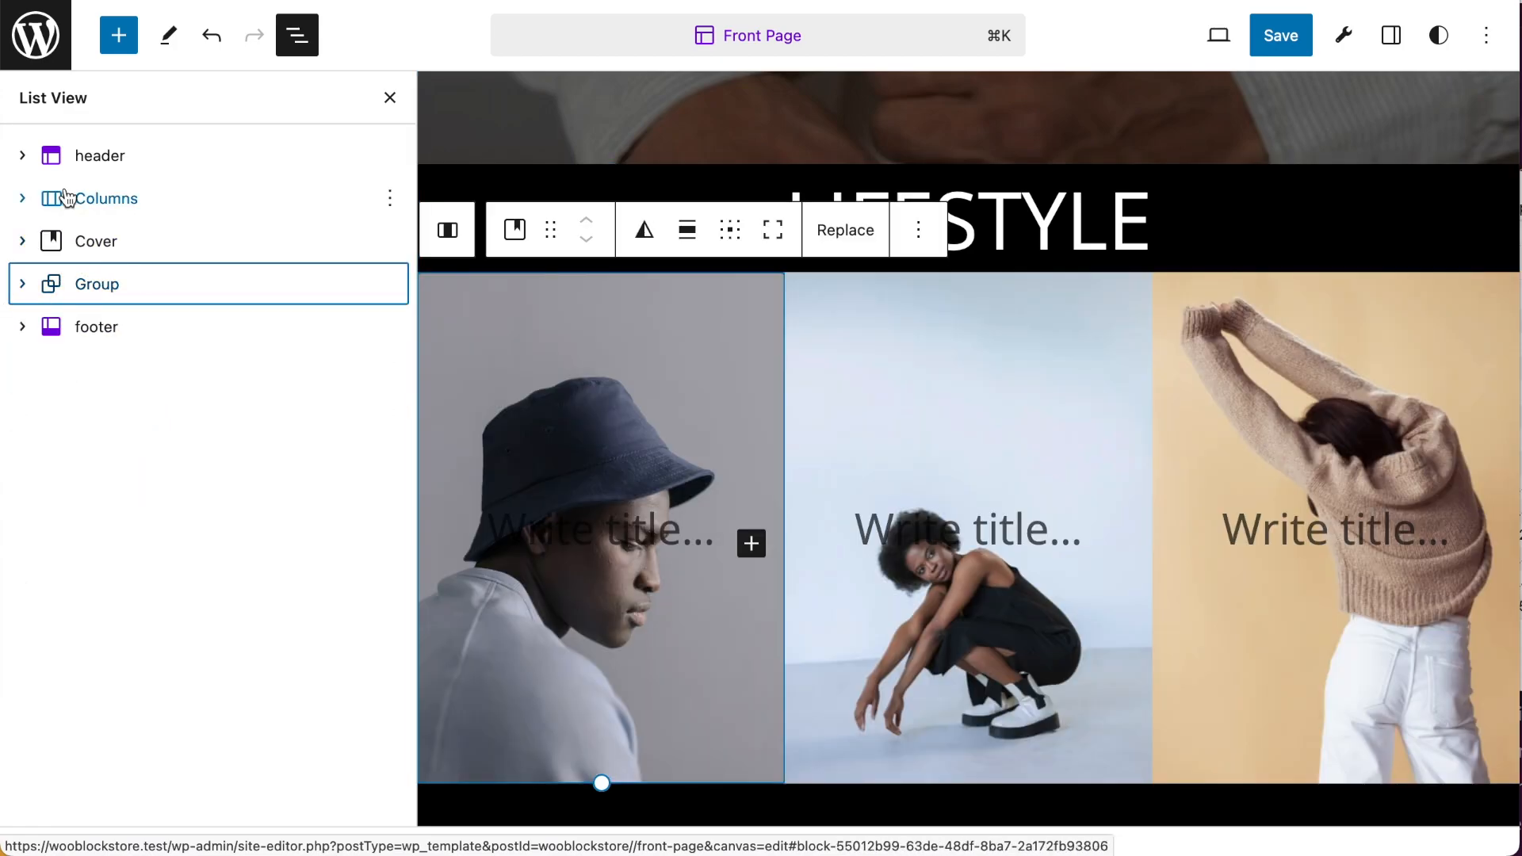
Save the "LOVE SOCKS?" Columns block as an unsynced pattern named "Offer A"
click(108, 200)
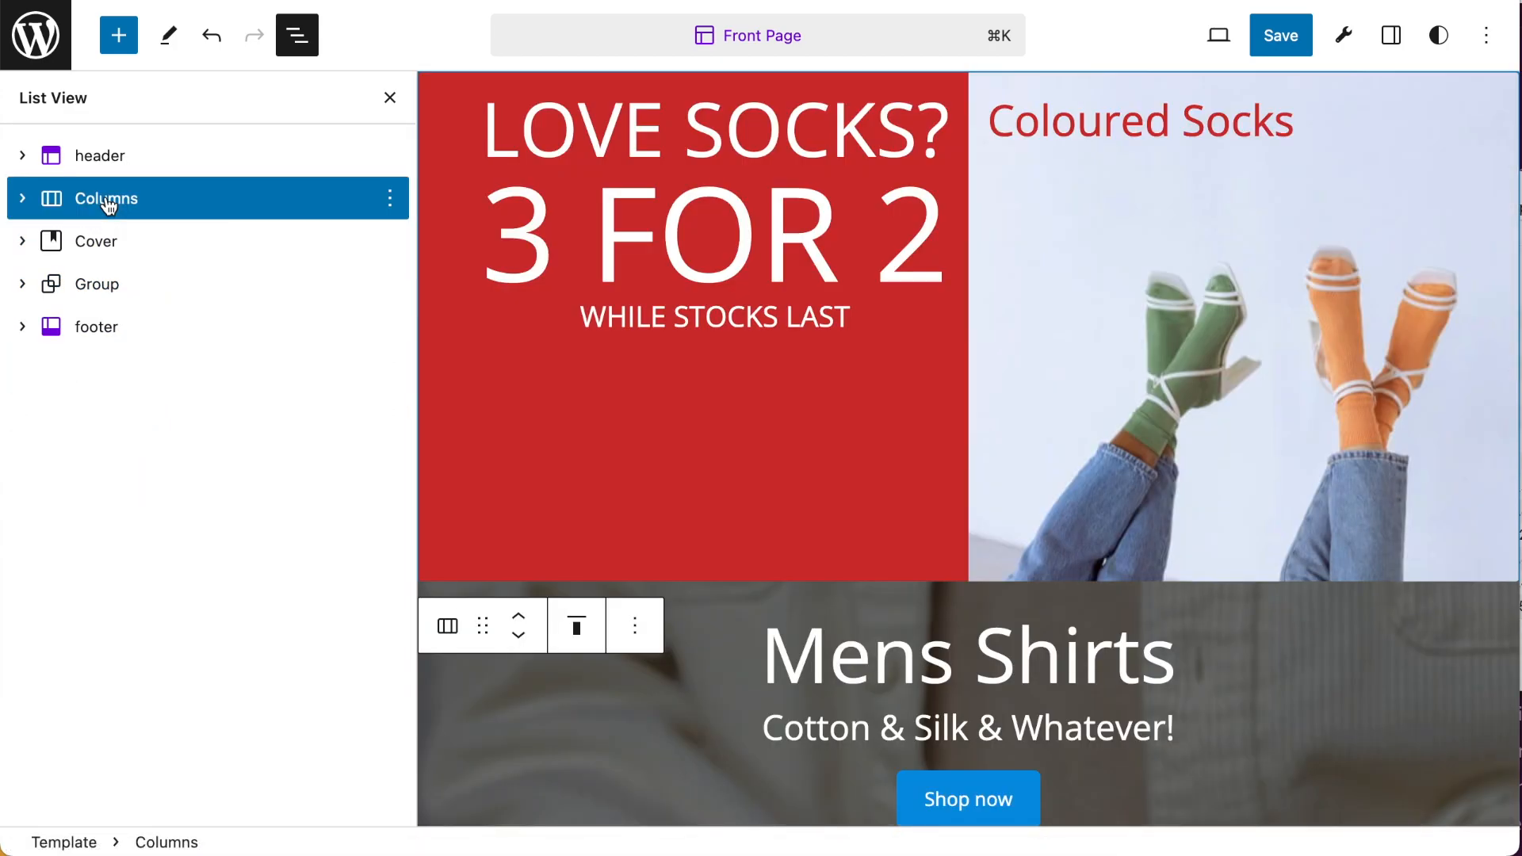
scroll(822, 462, up, 2)
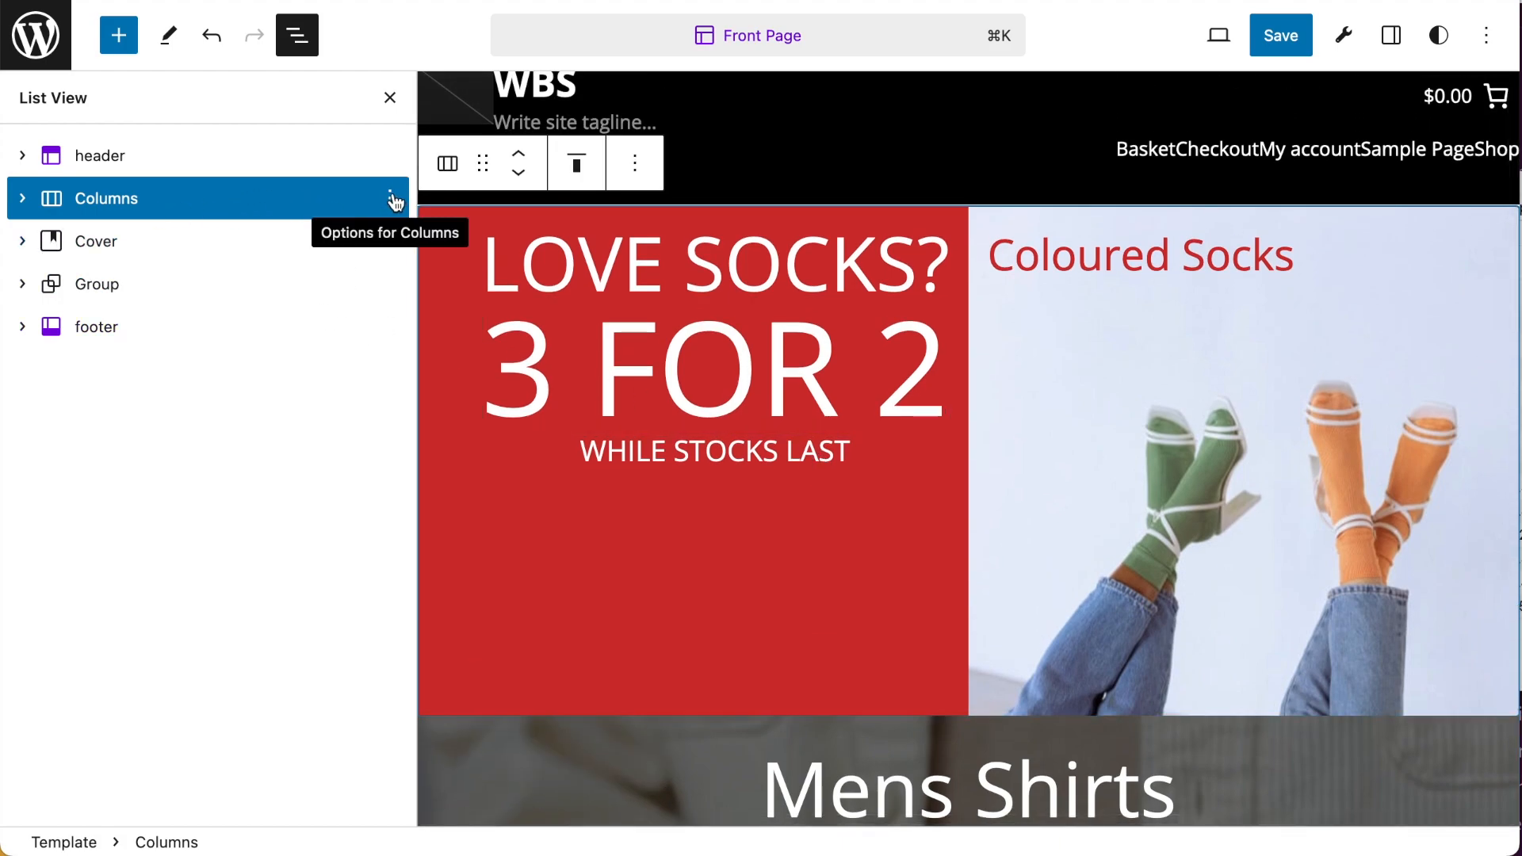
click(390, 199)
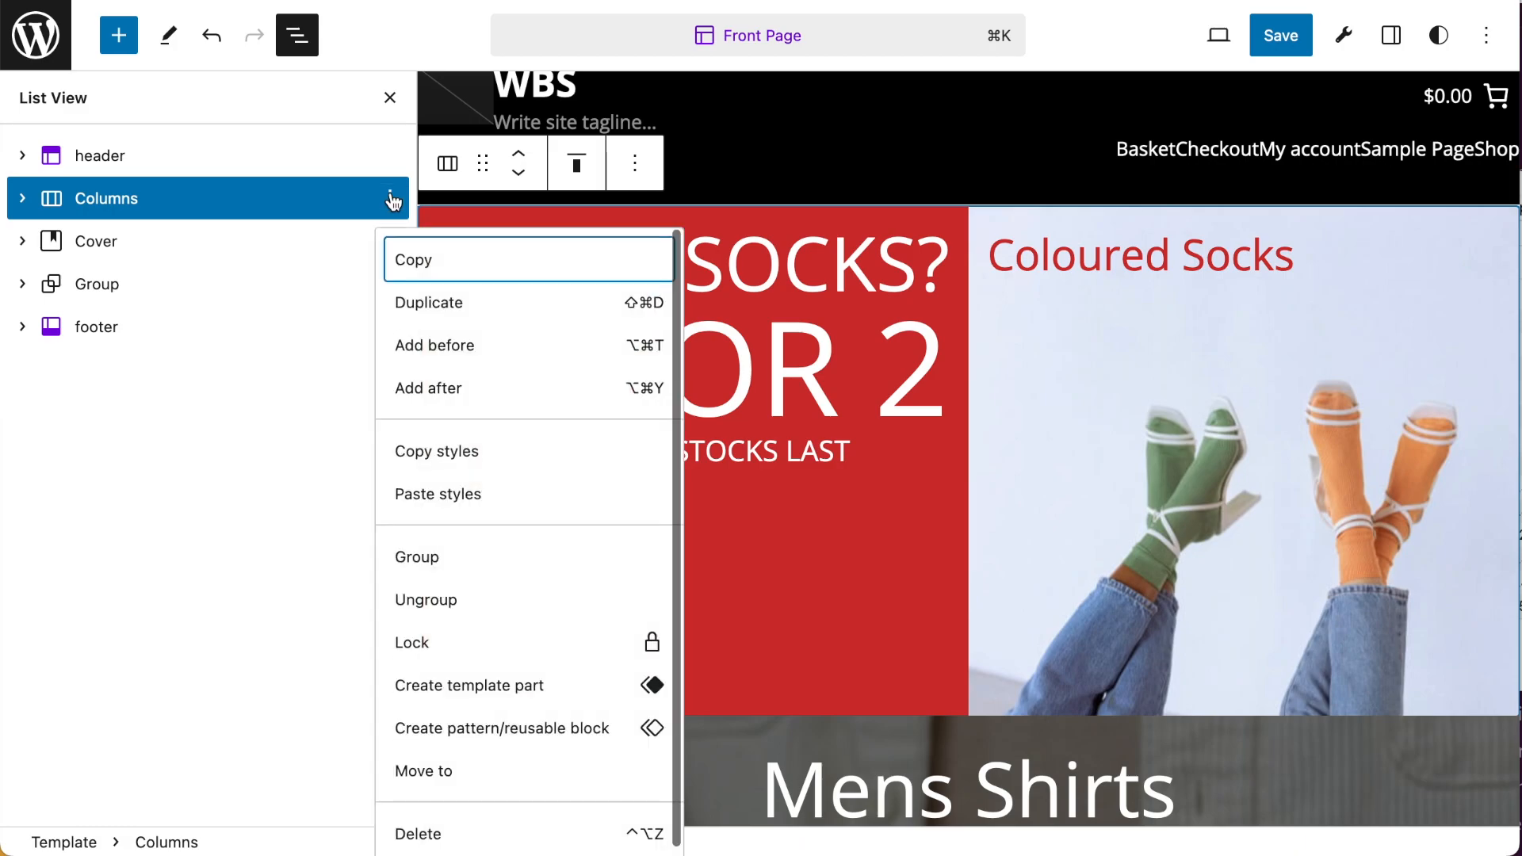
click(522, 729)
click(661, 449)
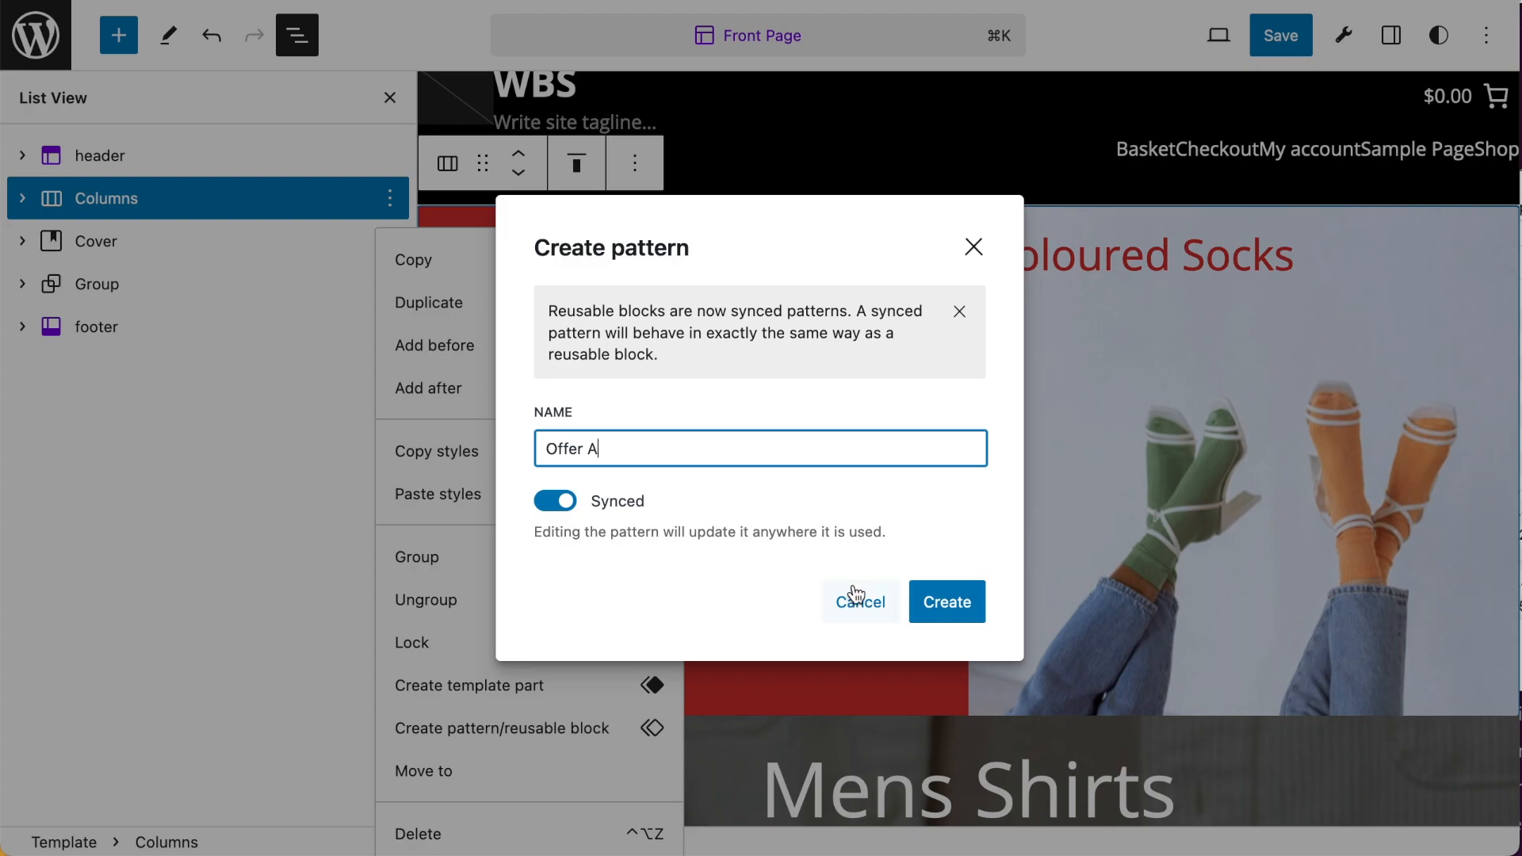
click(561, 503)
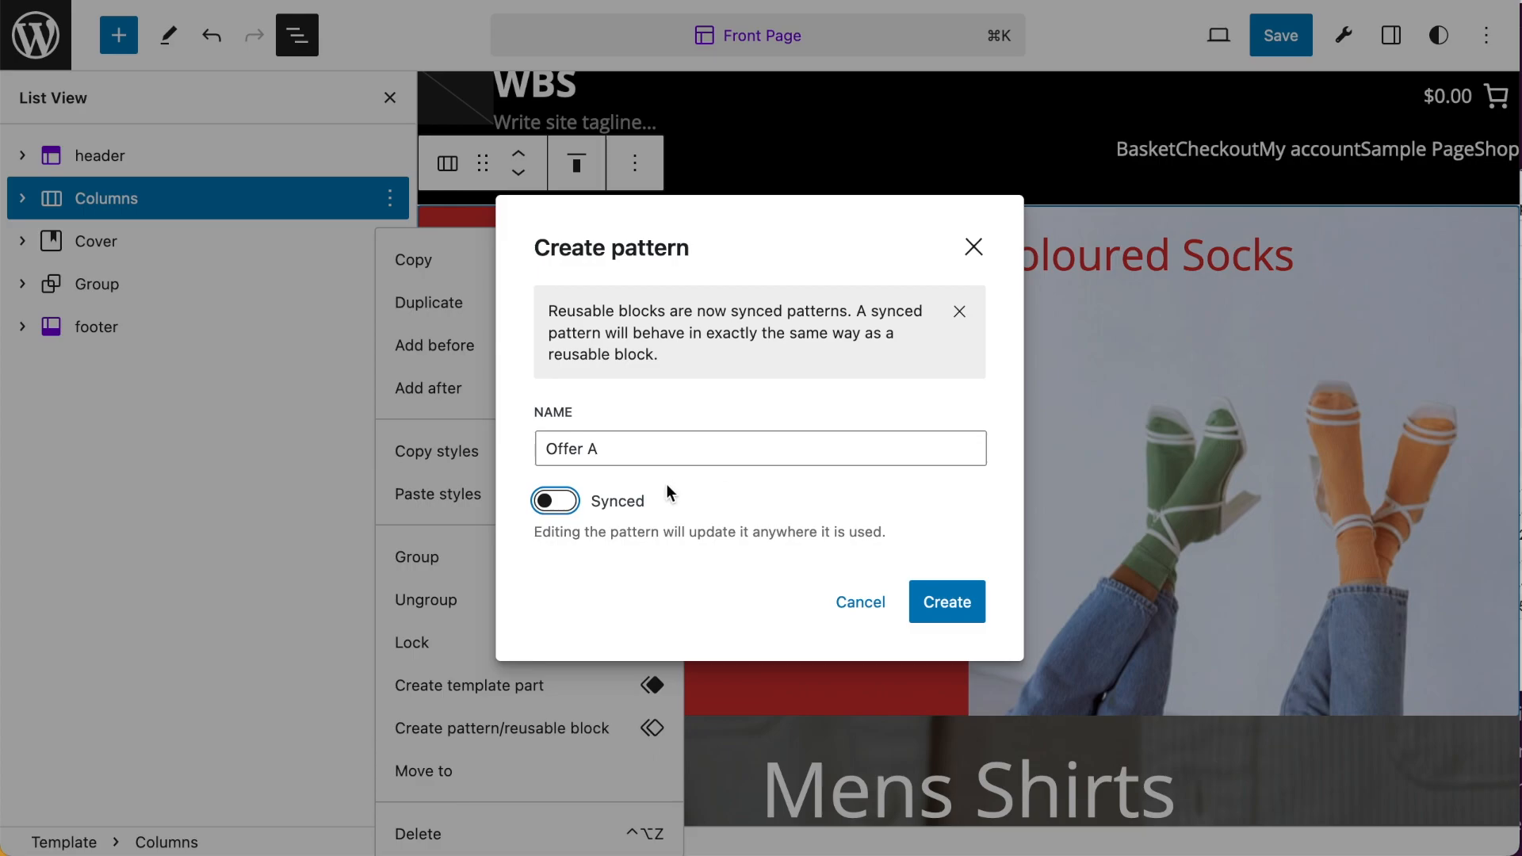
click(965, 604)
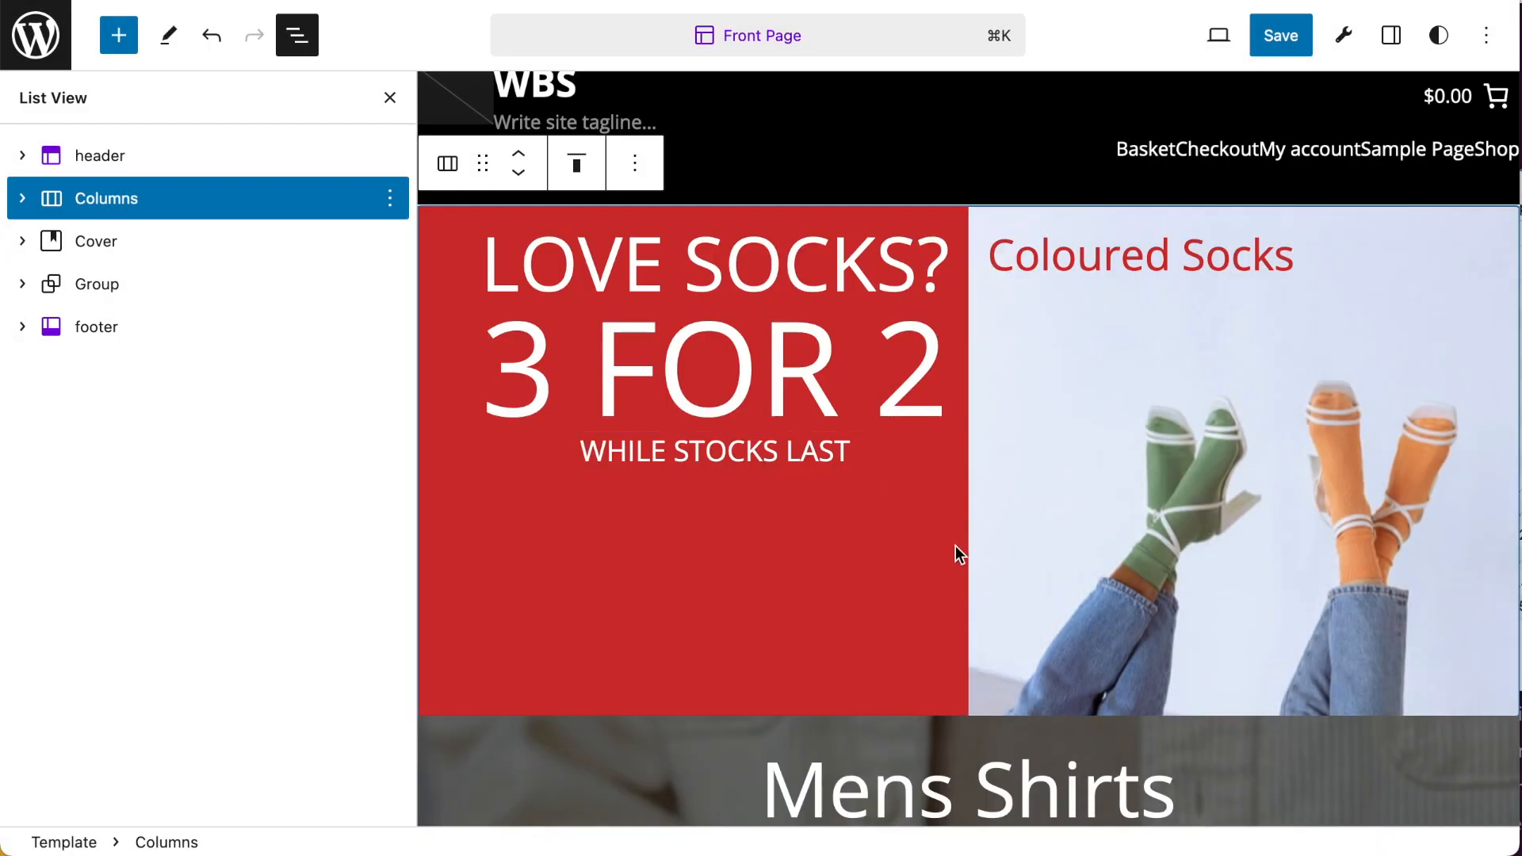
Save the "LIFESTYLE" Group as a synced pattern named "Synced"
scroll(954, 554, down, 8)
scroll(977, 527, down, 5)
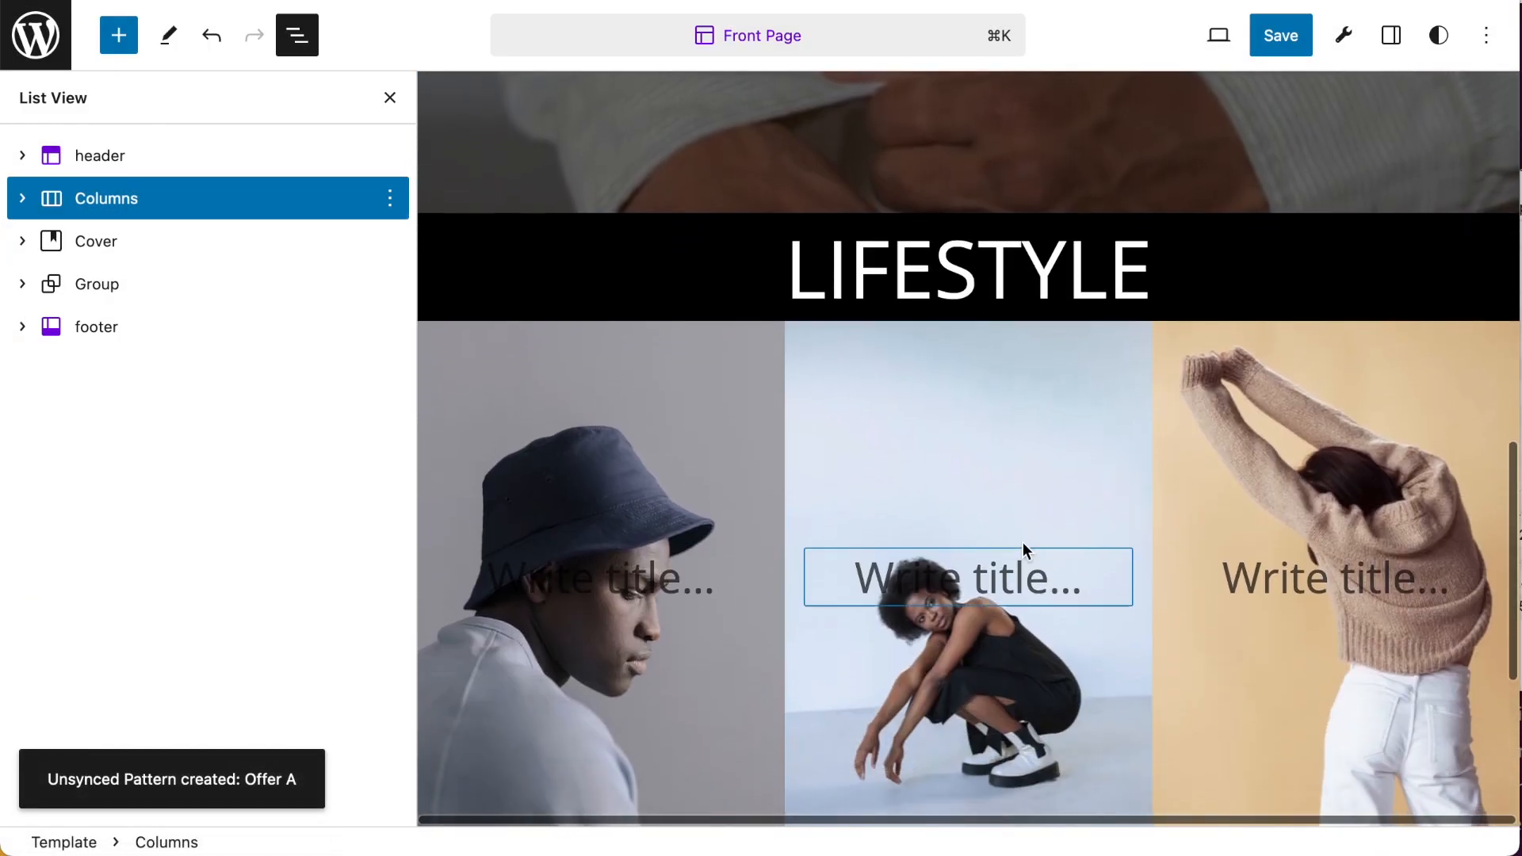
click(96, 289)
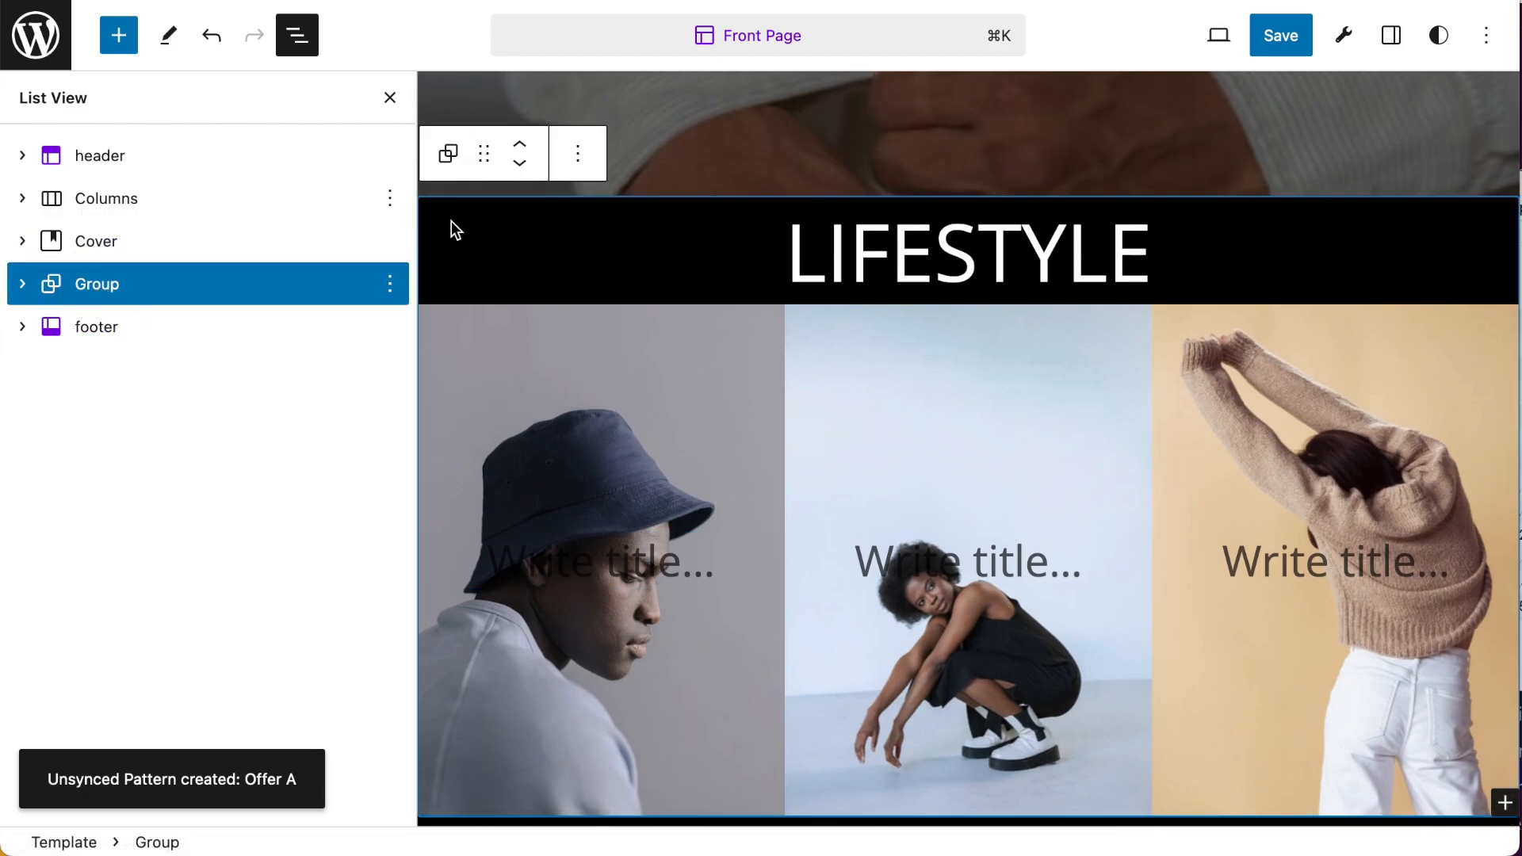
click(392, 284)
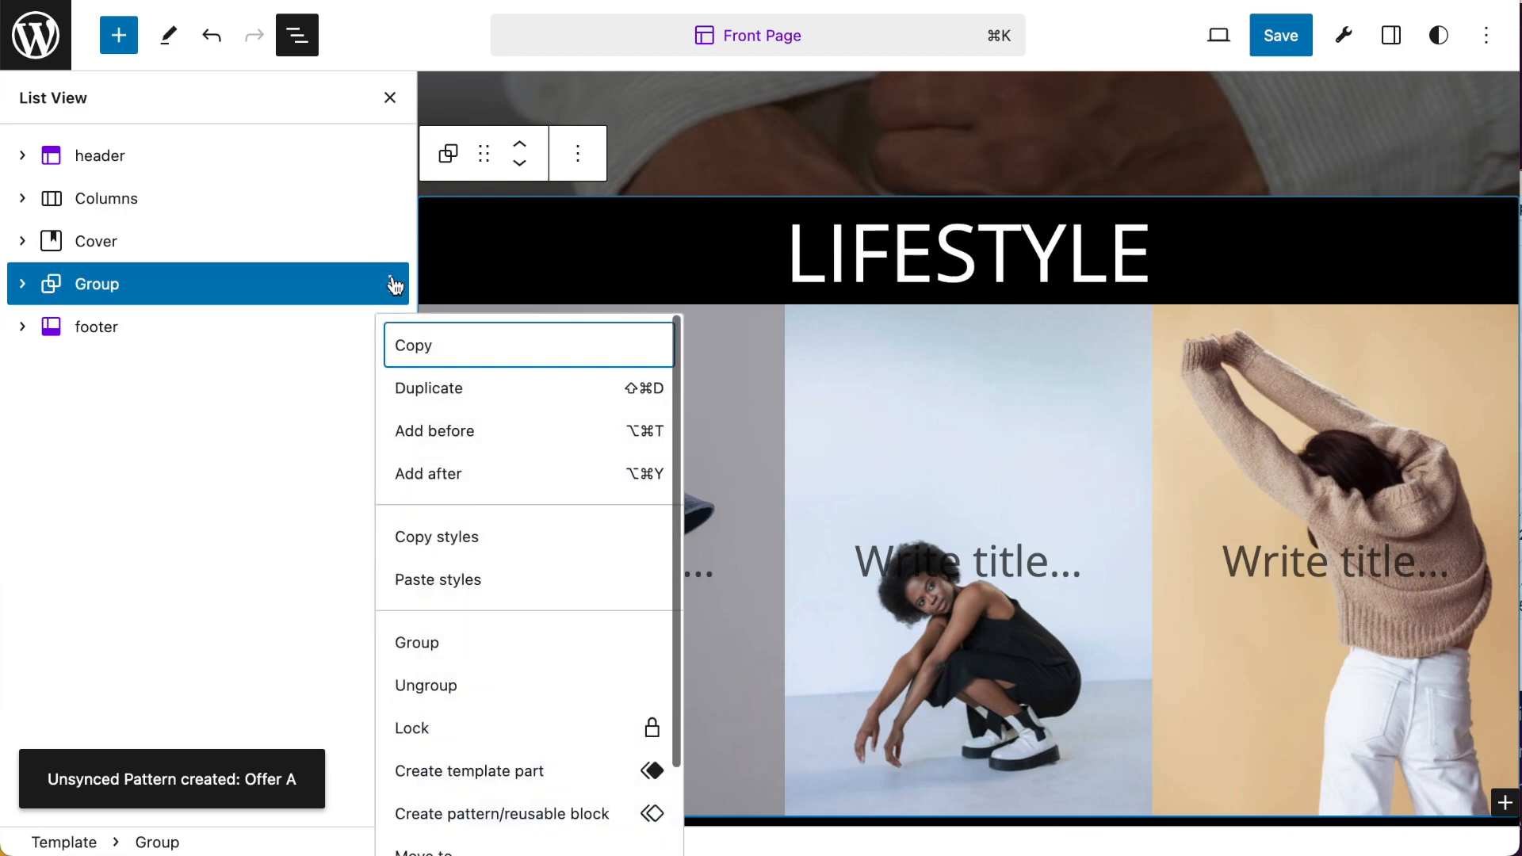
scroll(553, 680, down, 2)
click(546, 718)
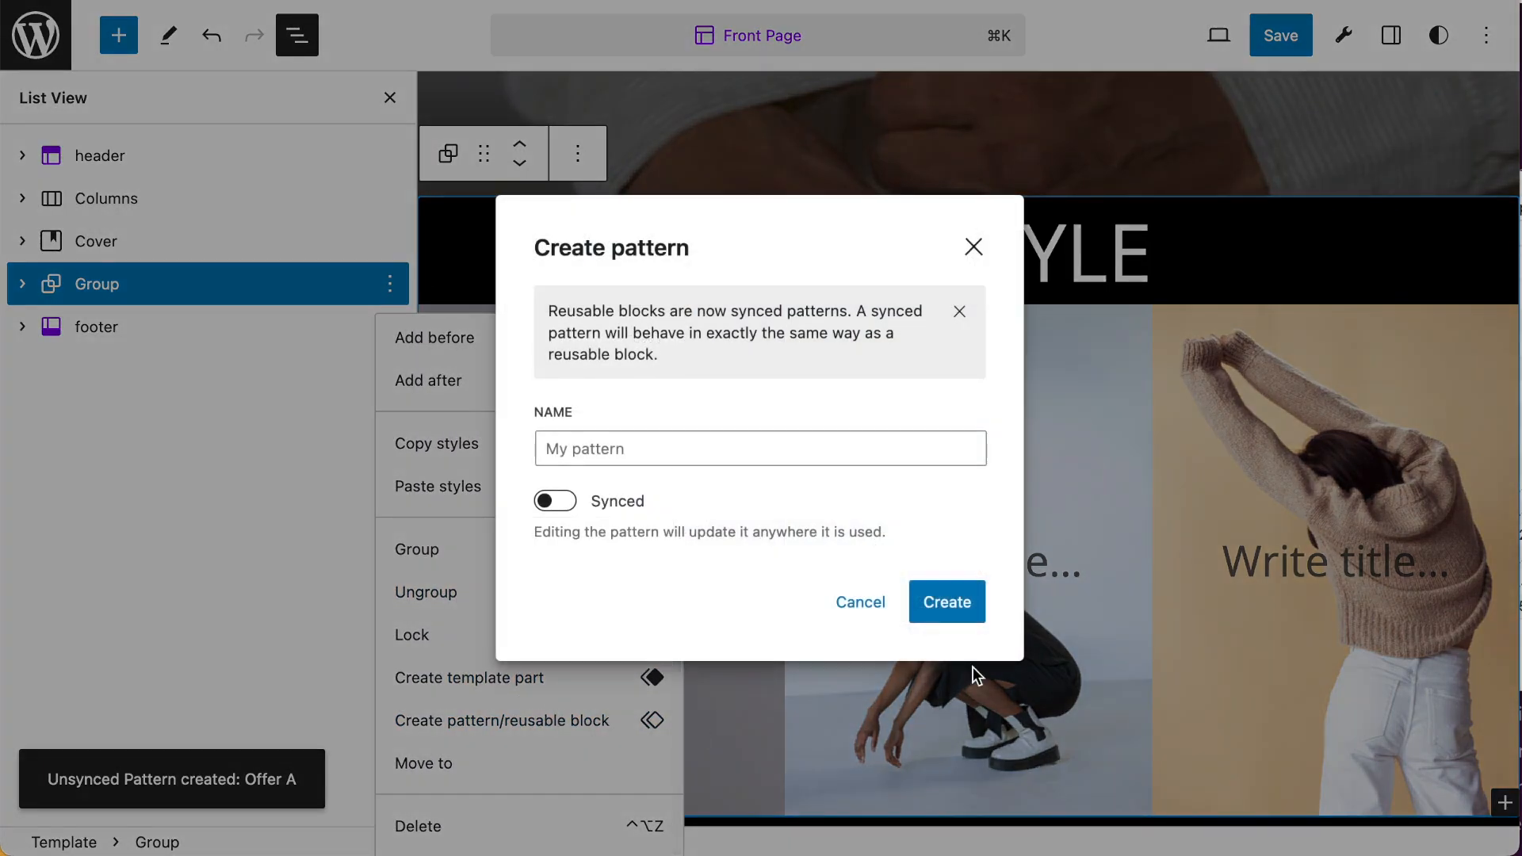
click(645, 443)
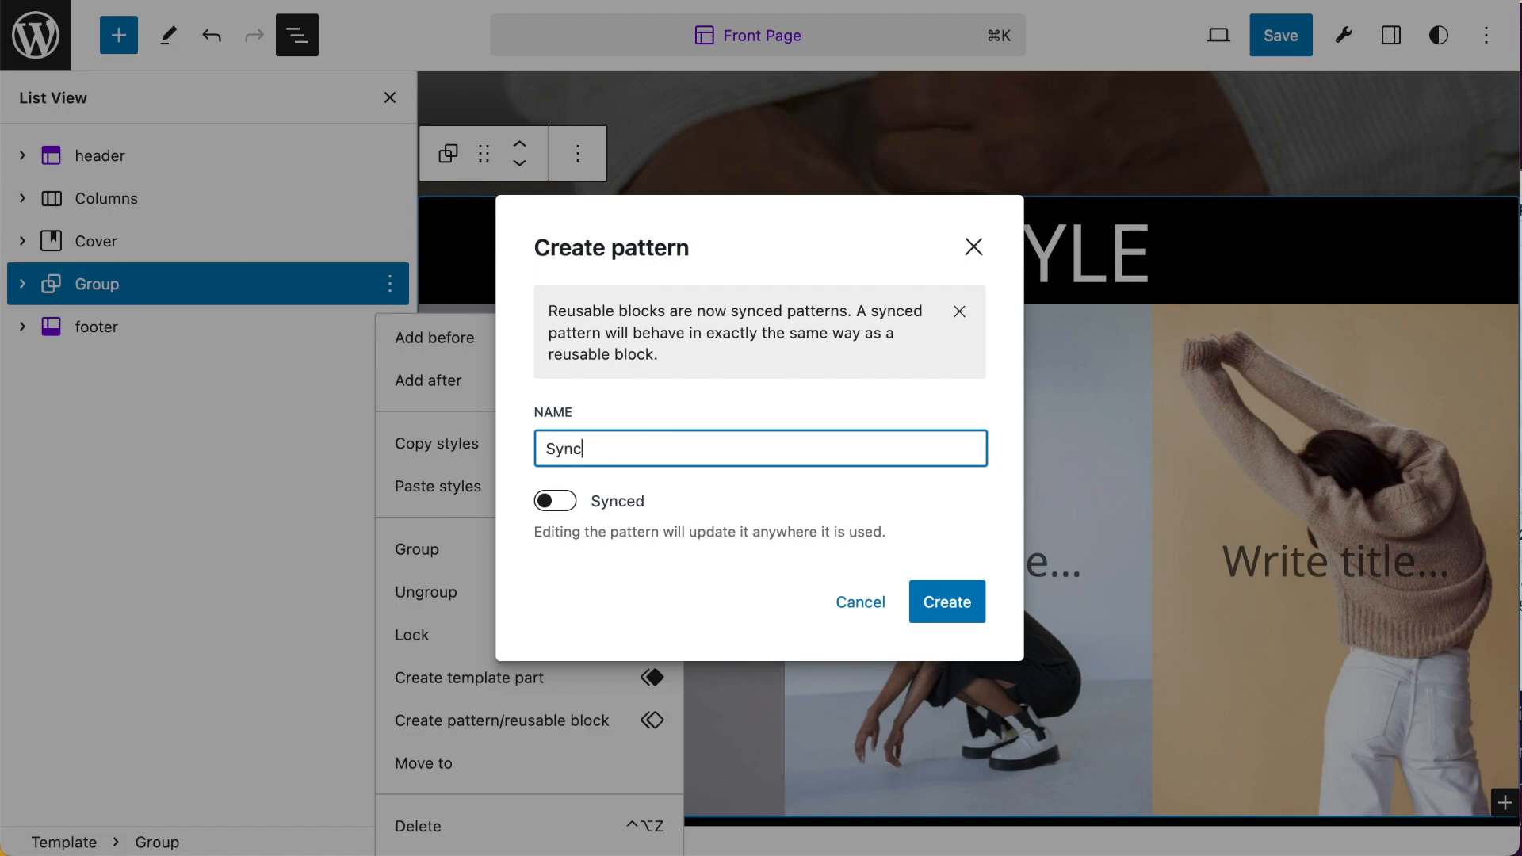
click(564, 507)
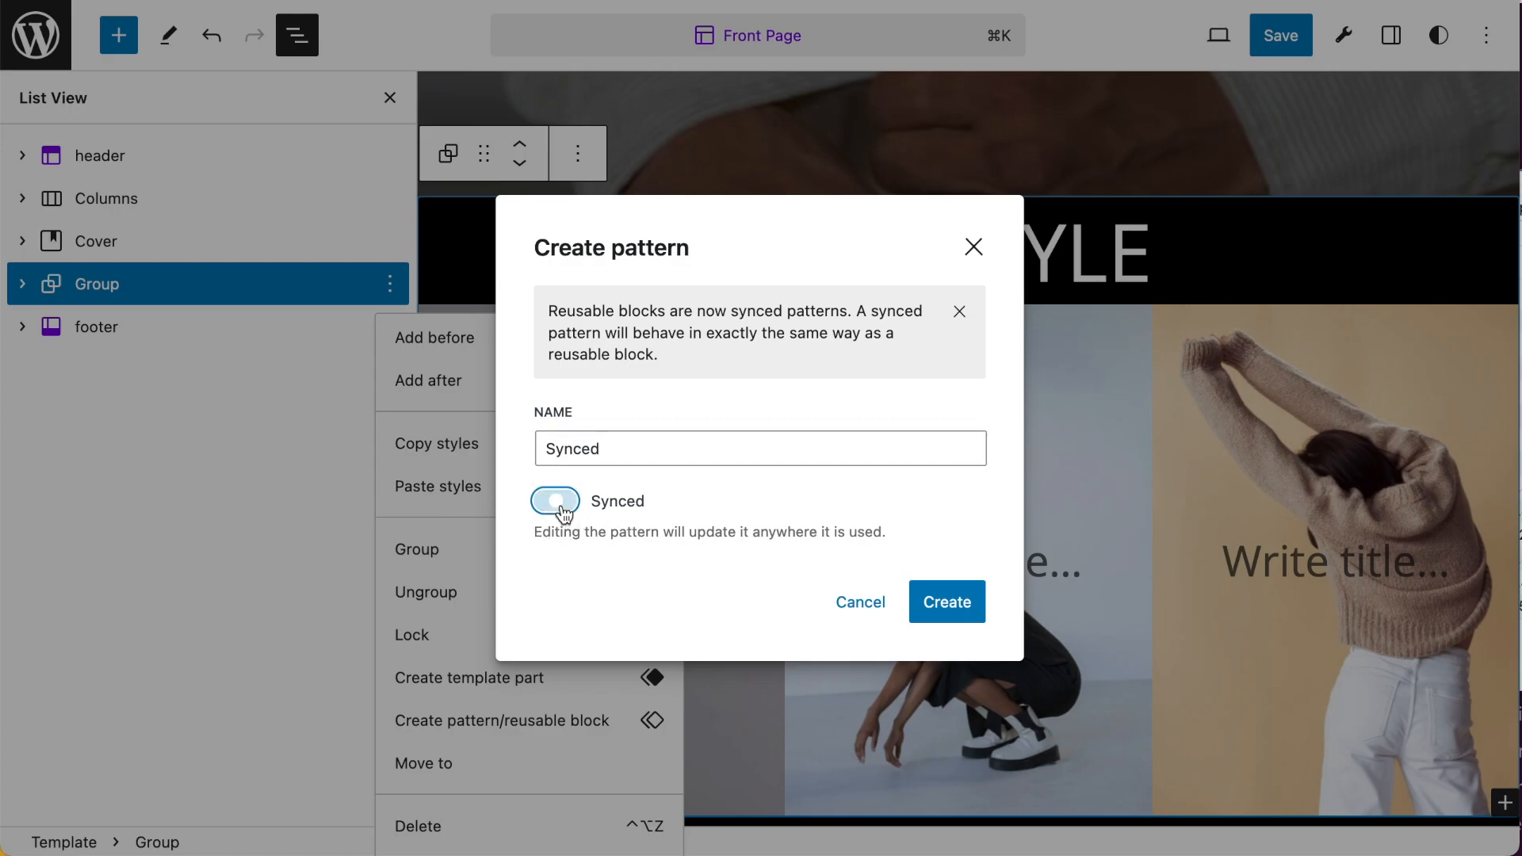
click(958, 605)
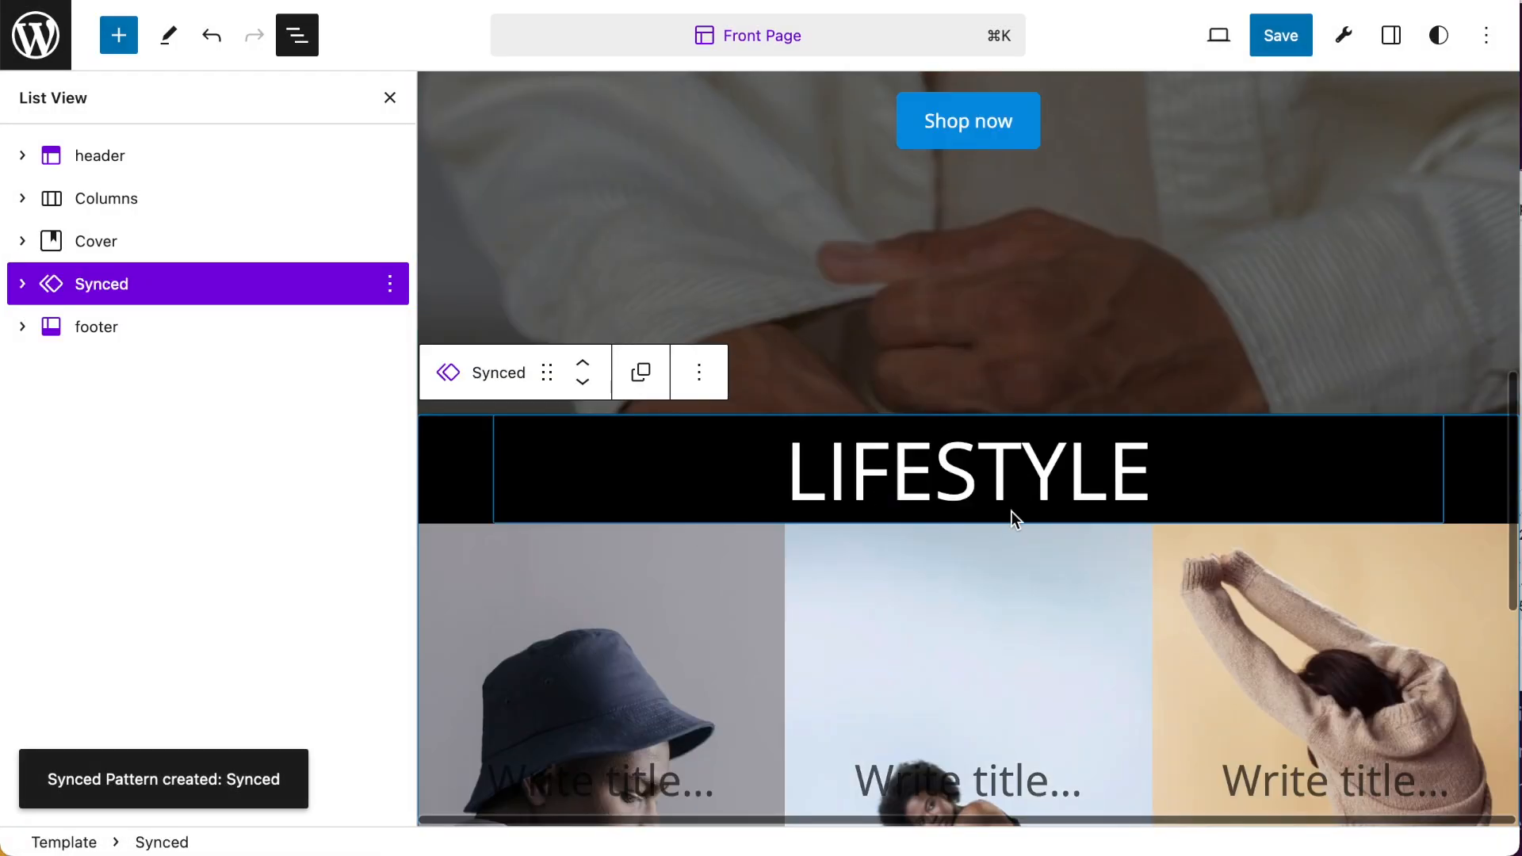
scroll(1013, 497, down, 3)
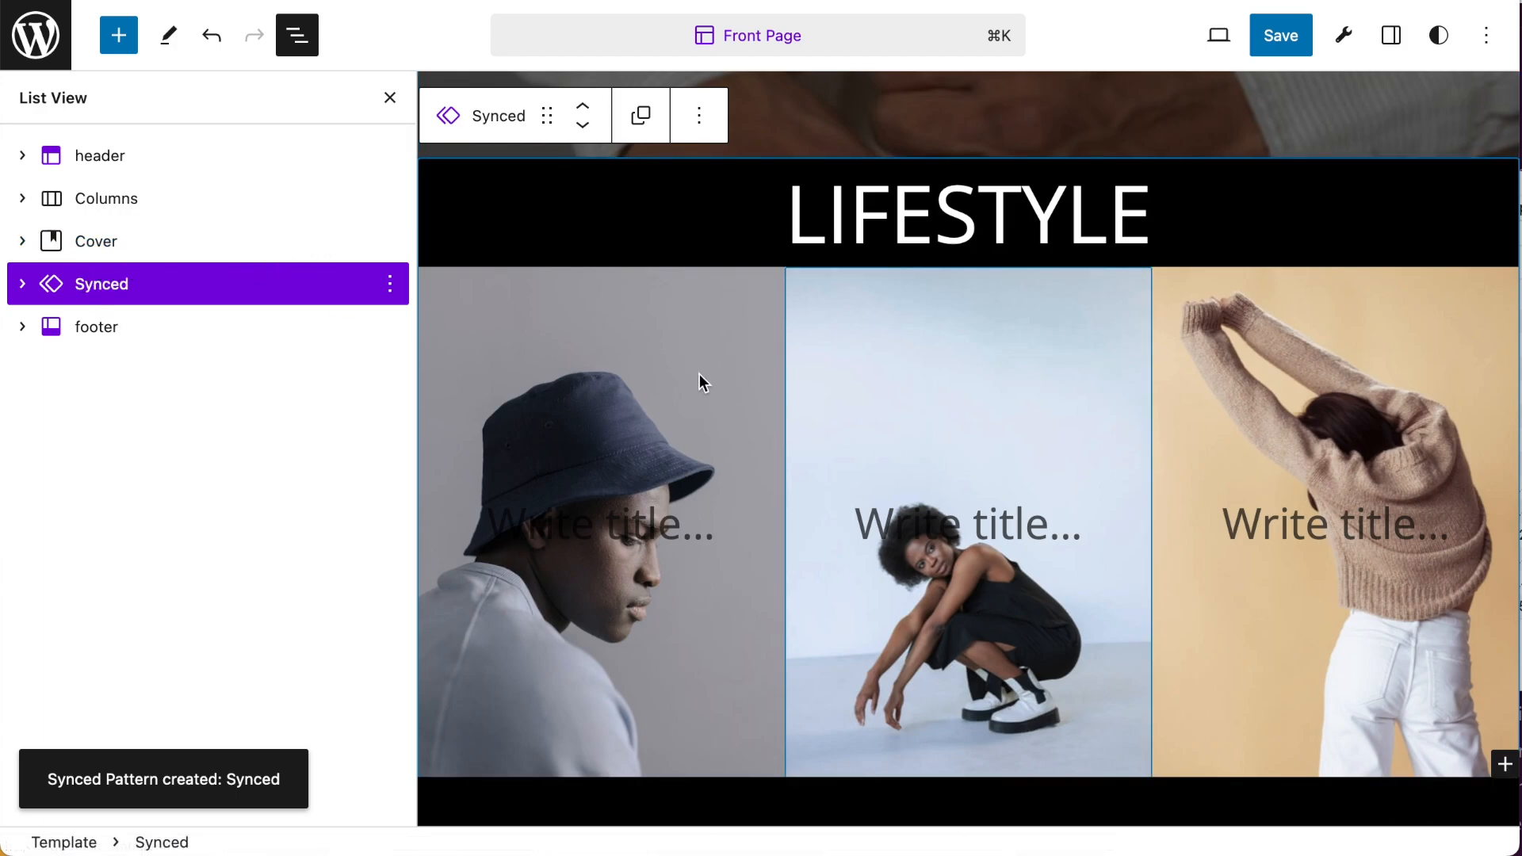
Save the "Mens Shirts" Cover as an unsynced pattern named "Offer 2"
click(107, 202)
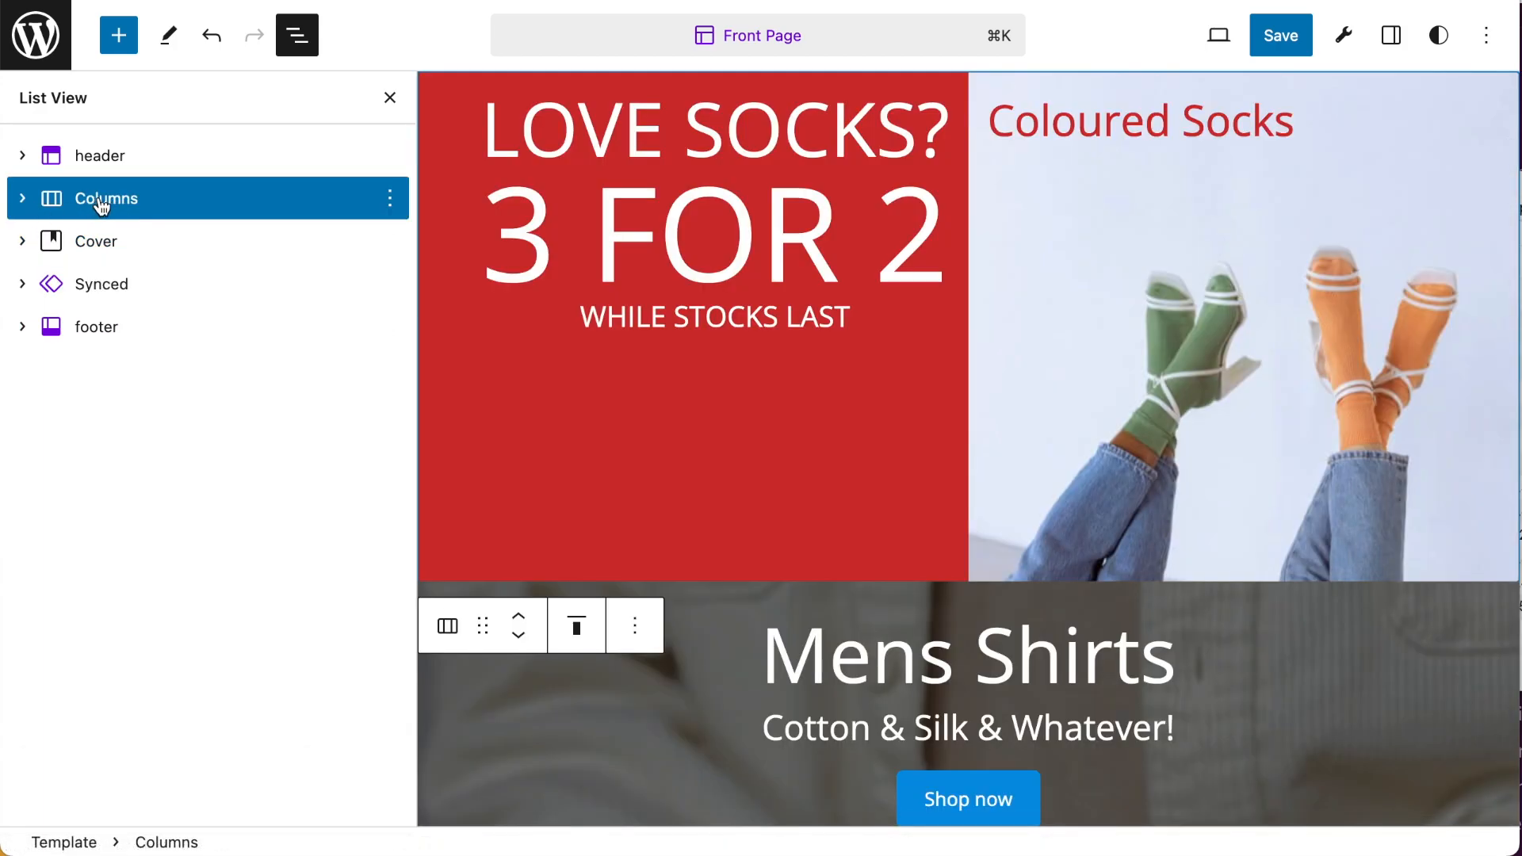
scroll(919, 328, up, 2)
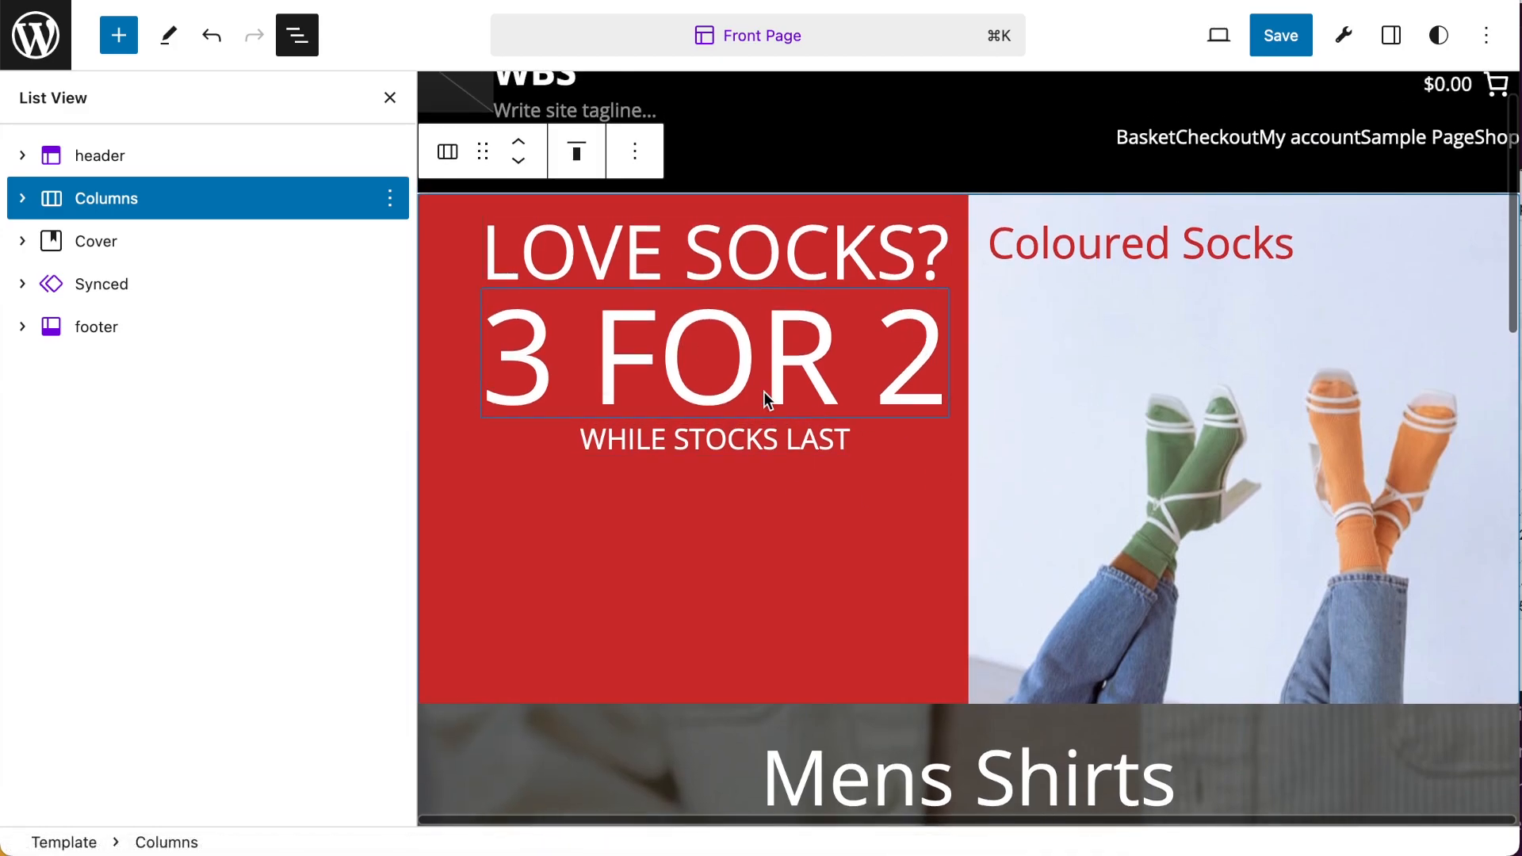
click(125, 241)
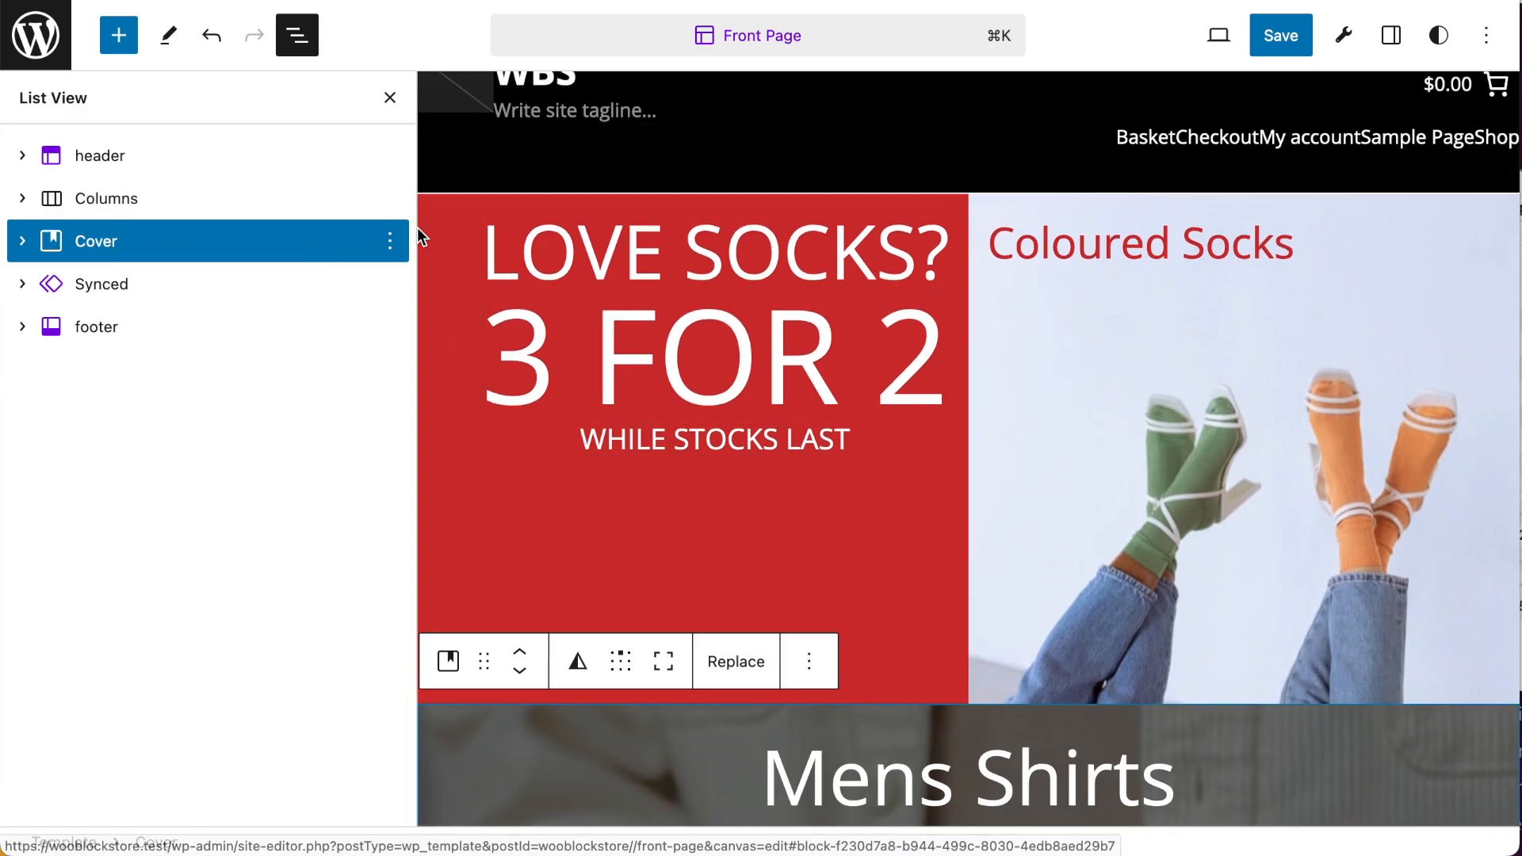
click(390, 241)
click(519, 726)
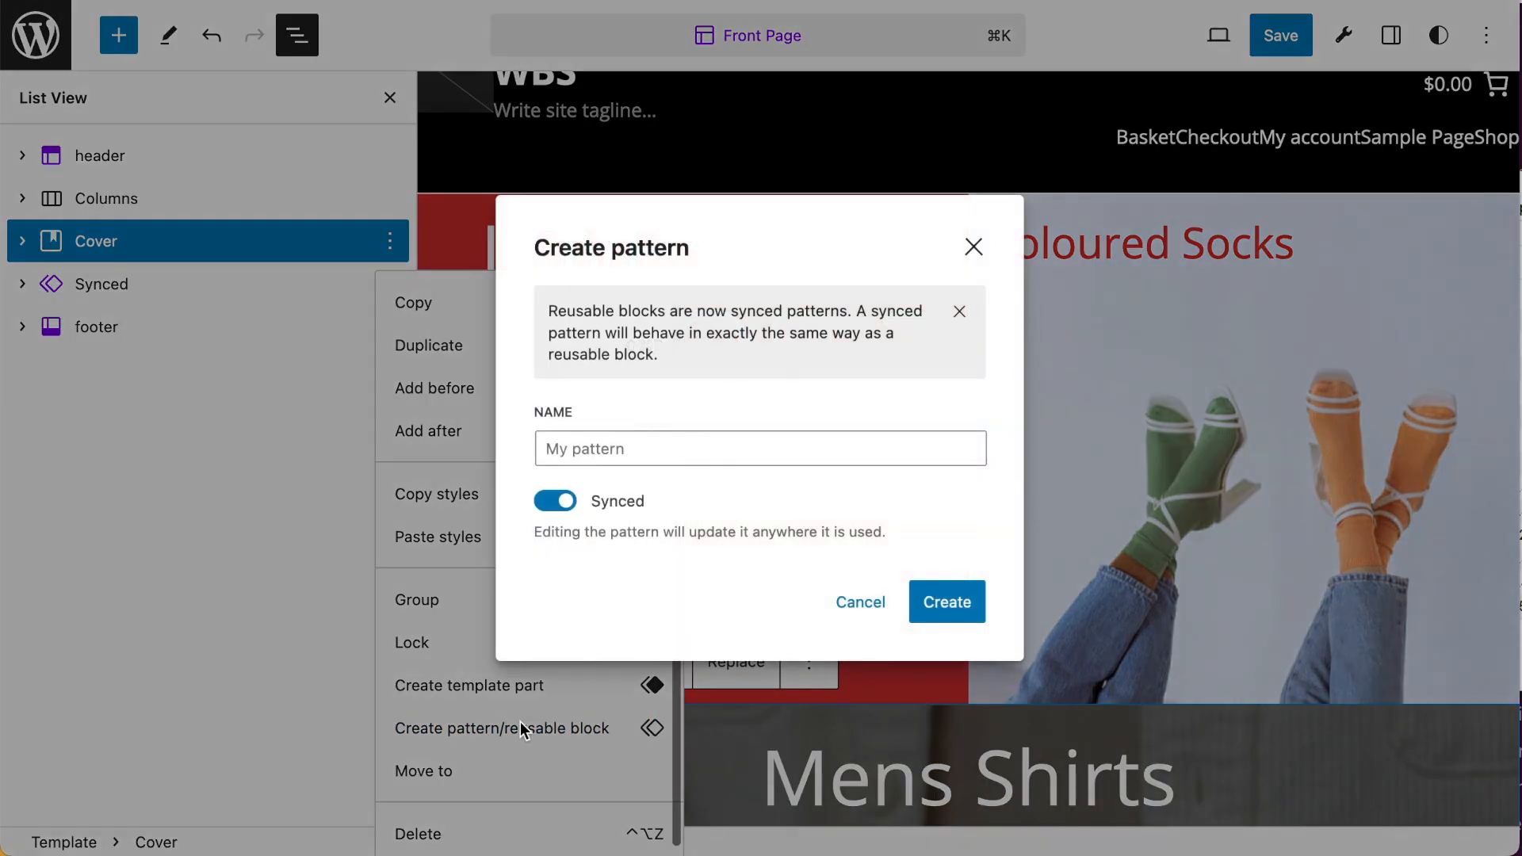
click(618, 449)
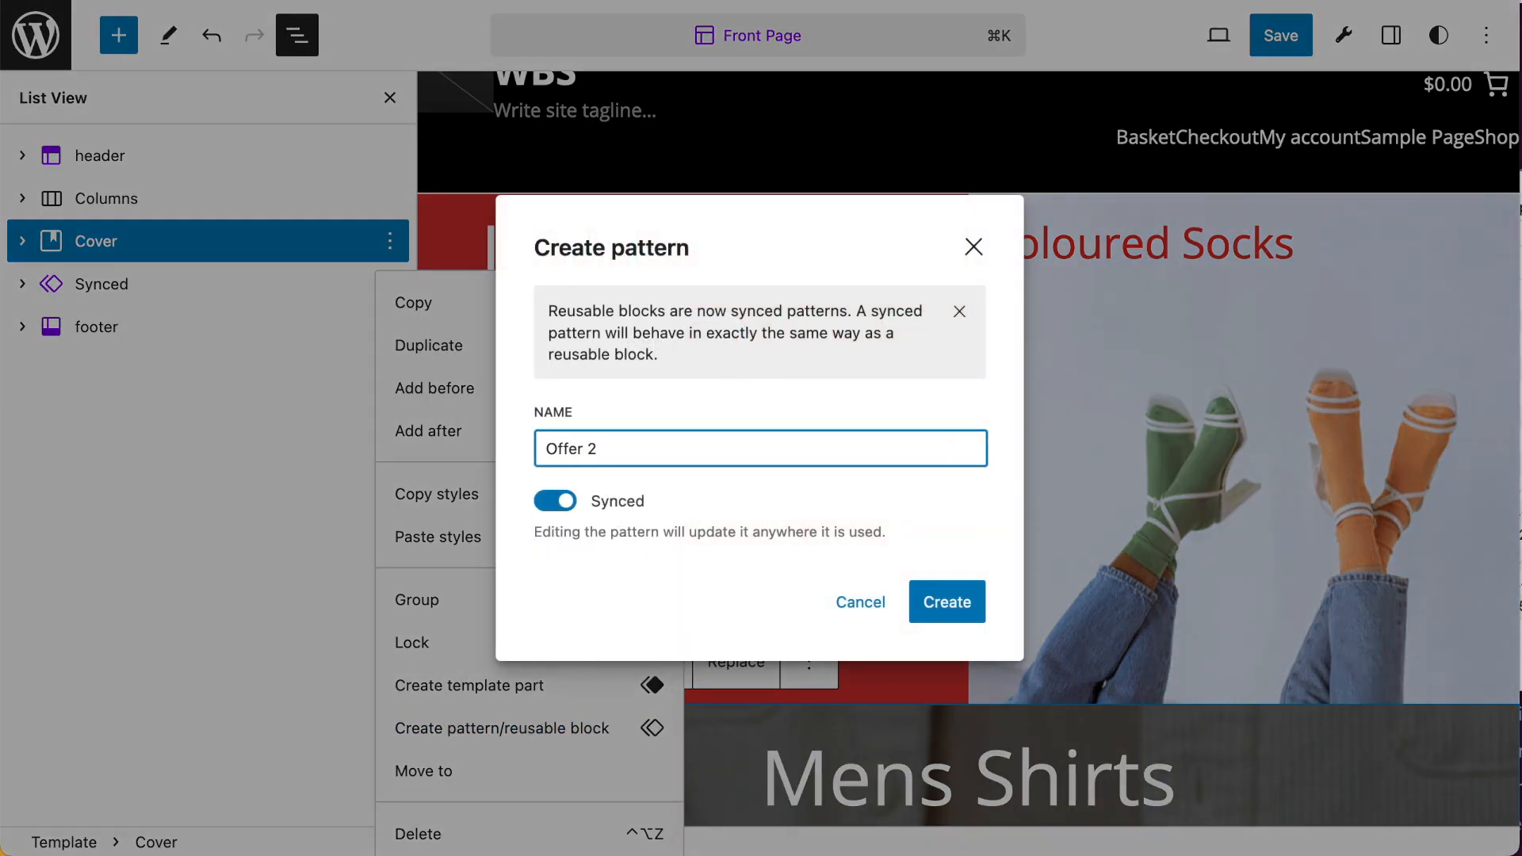
click(568, 502)
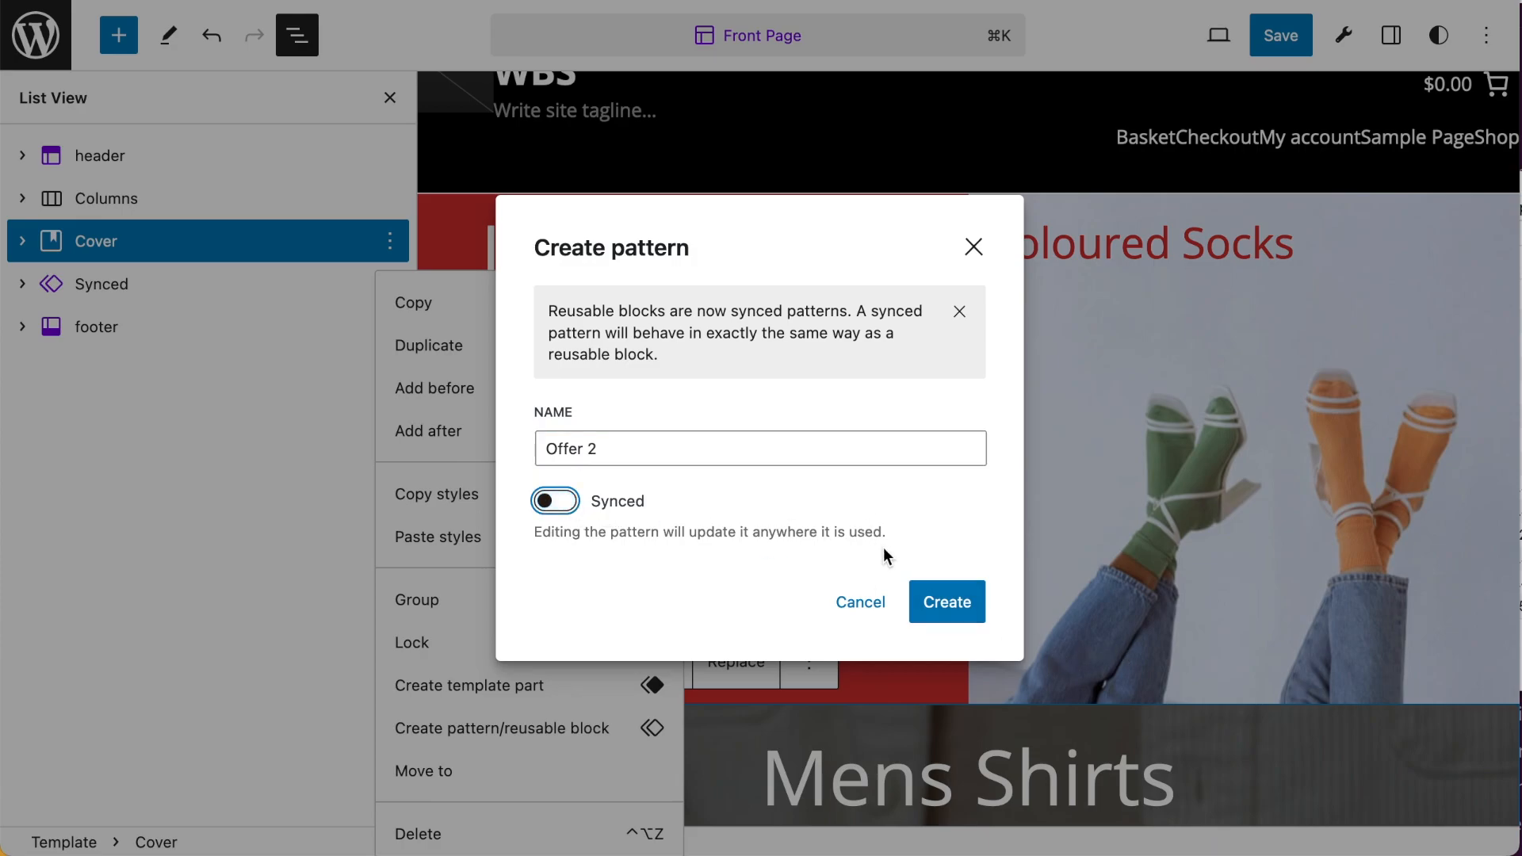
click(969, 610)
Insert the custom patterns "Offer A" and "Offer 2", in that order, directly below the "LIFESTYLE" section
scroll(1025, 394, down, 7)
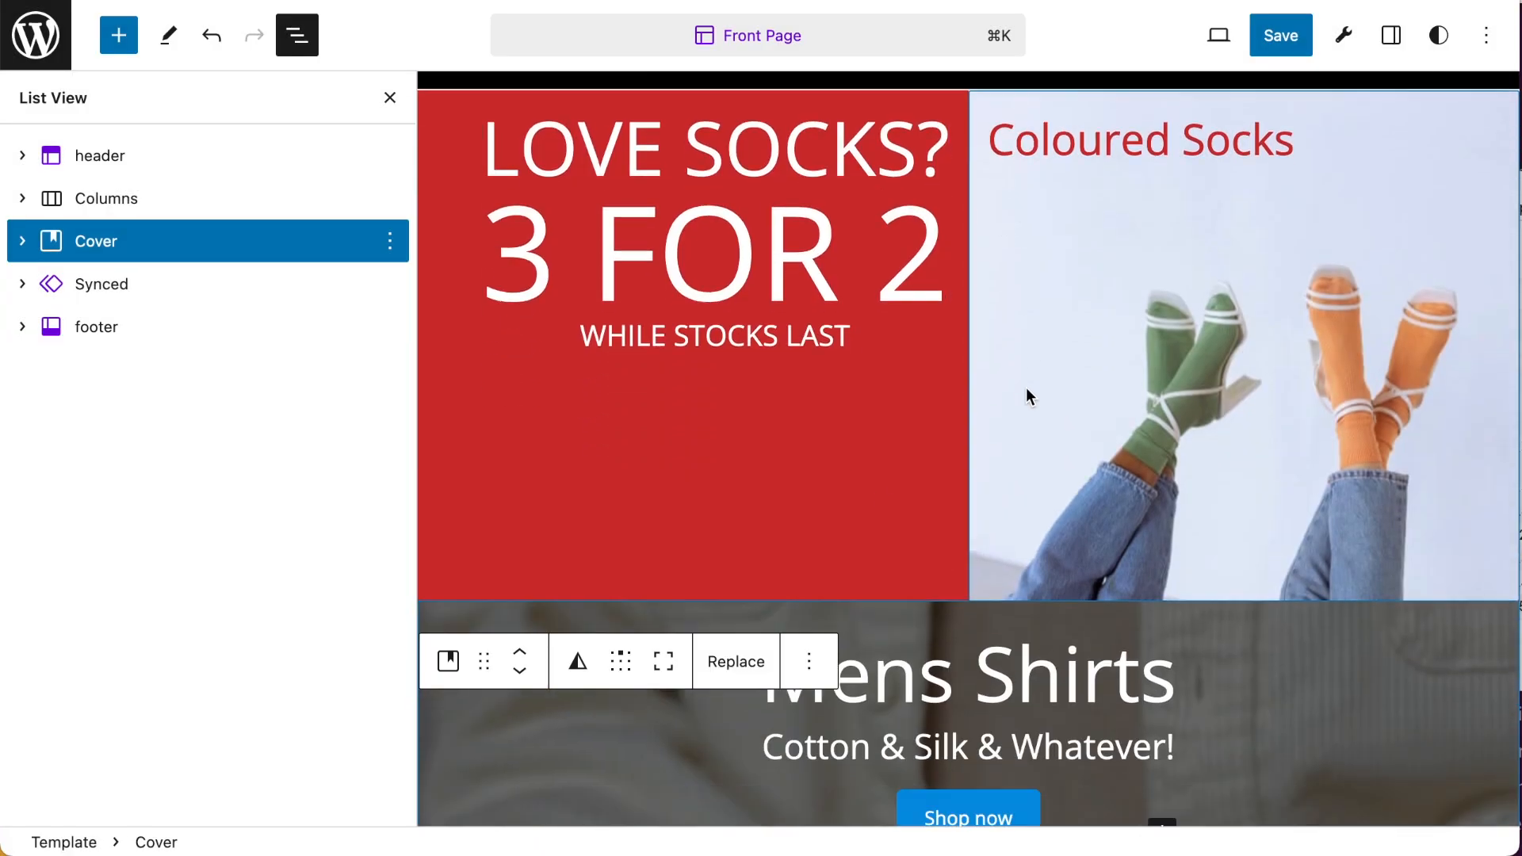
click(131, 277)
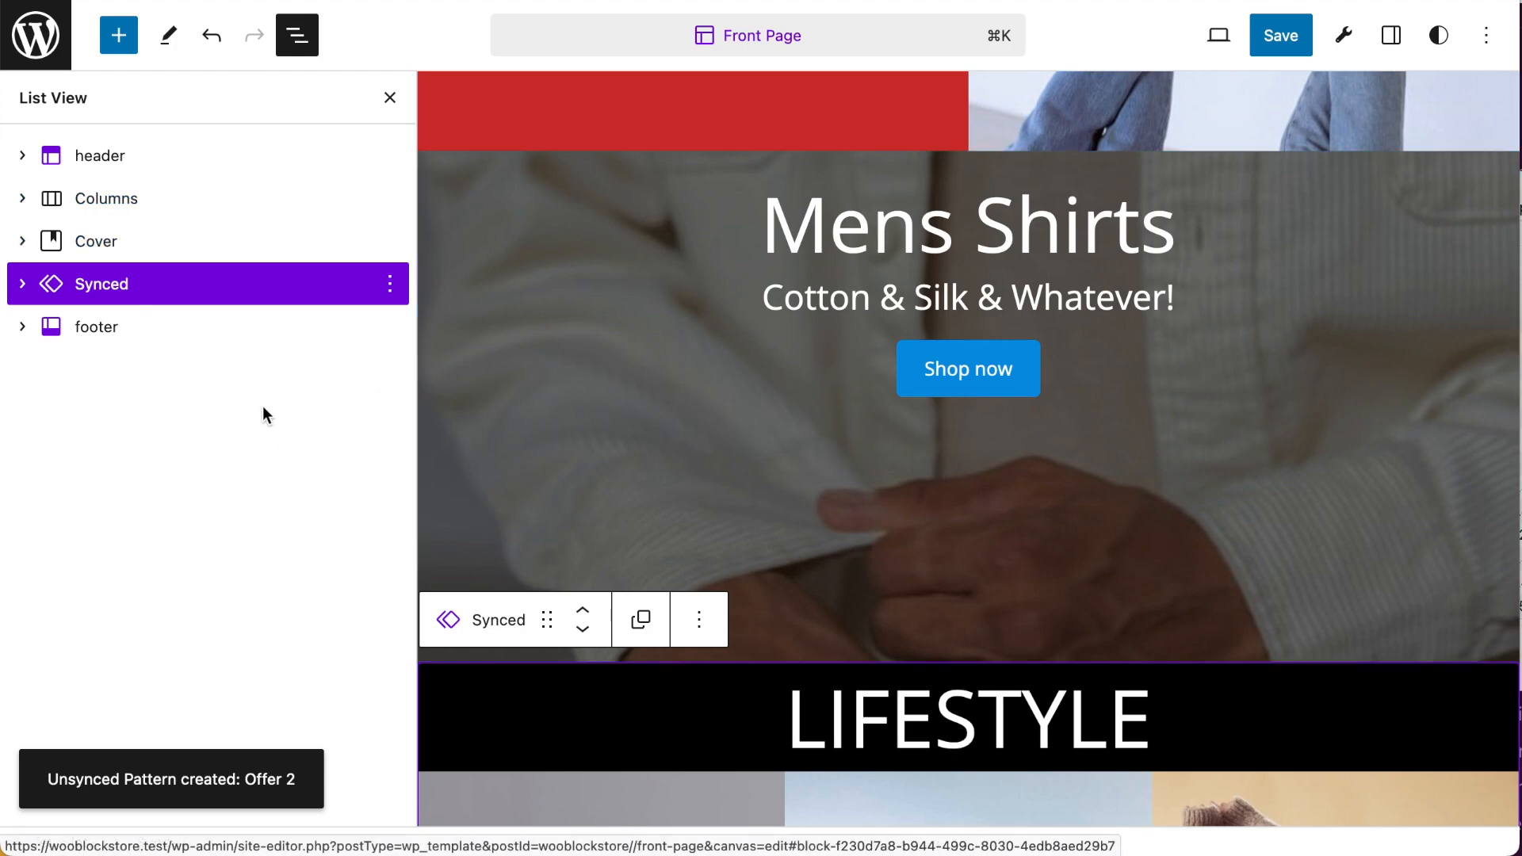
click(118, 34)
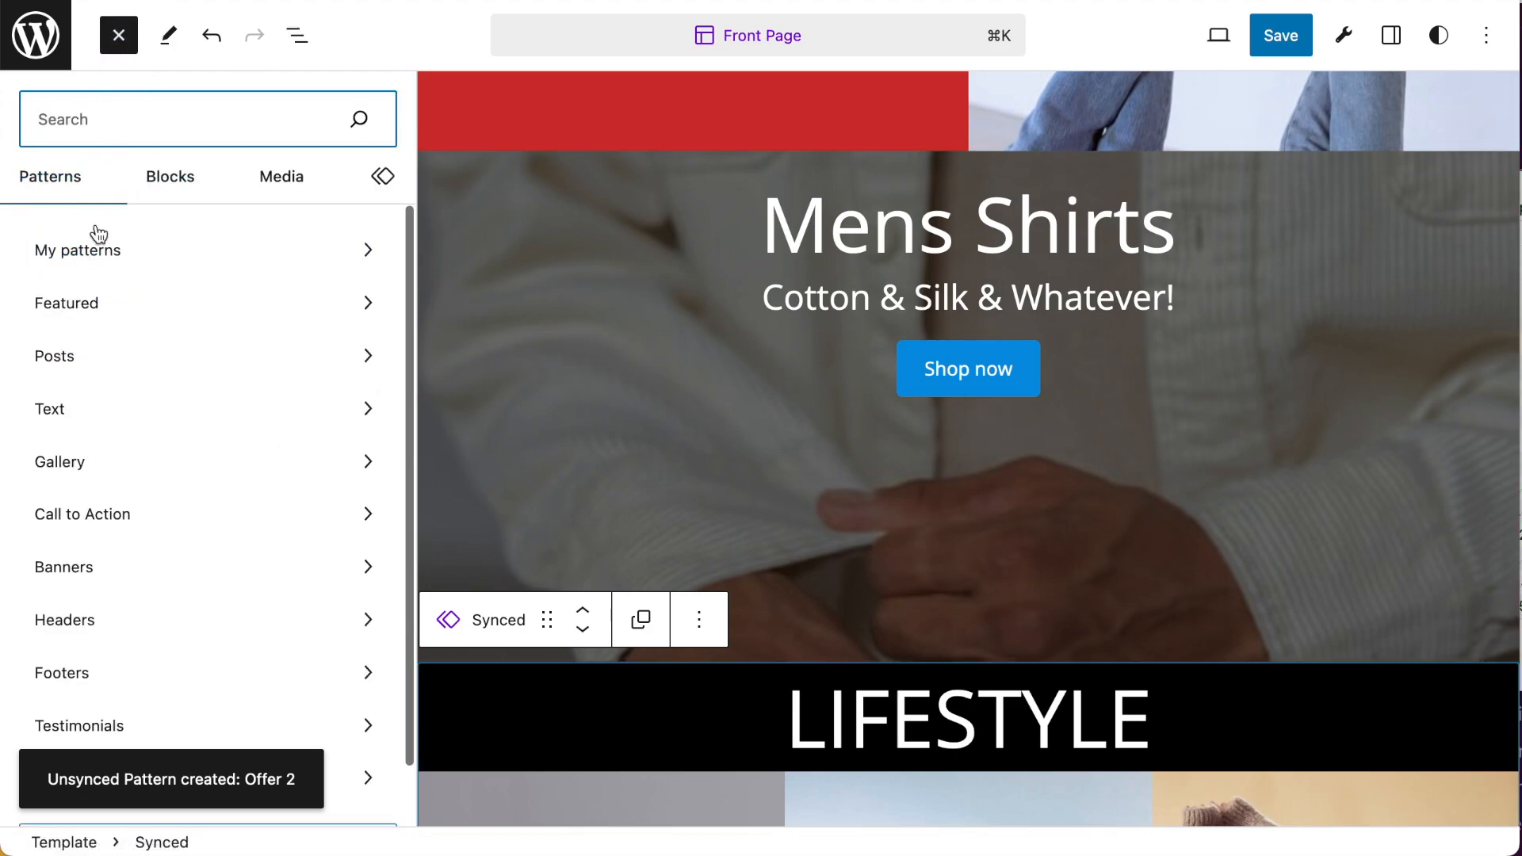
click(110, 254)
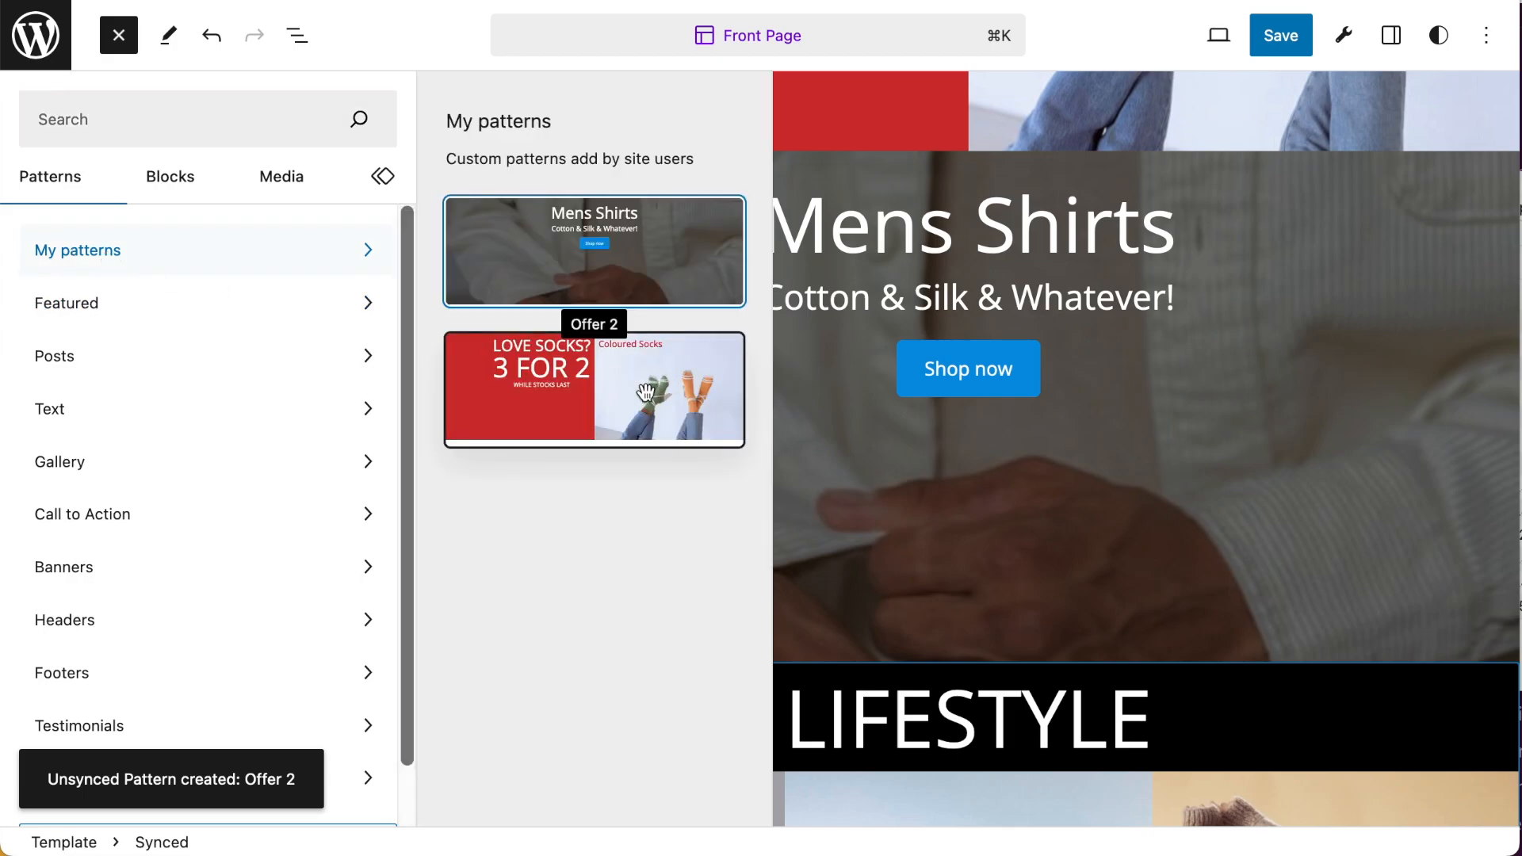
click(659, 428)
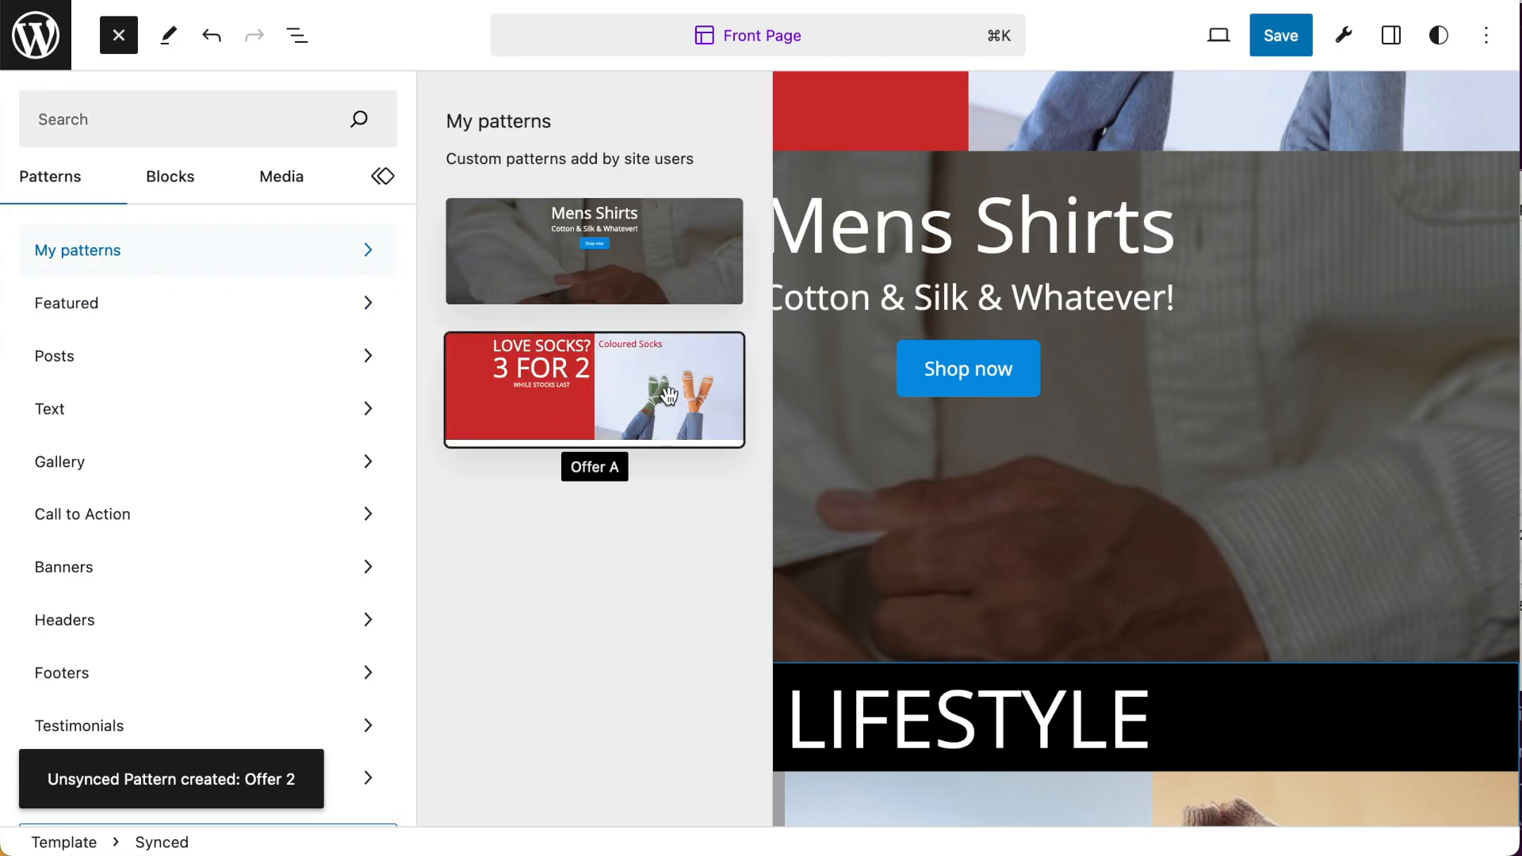
scroll(1068, 459, down, 5)
scroll(1068, 464, down, 10)
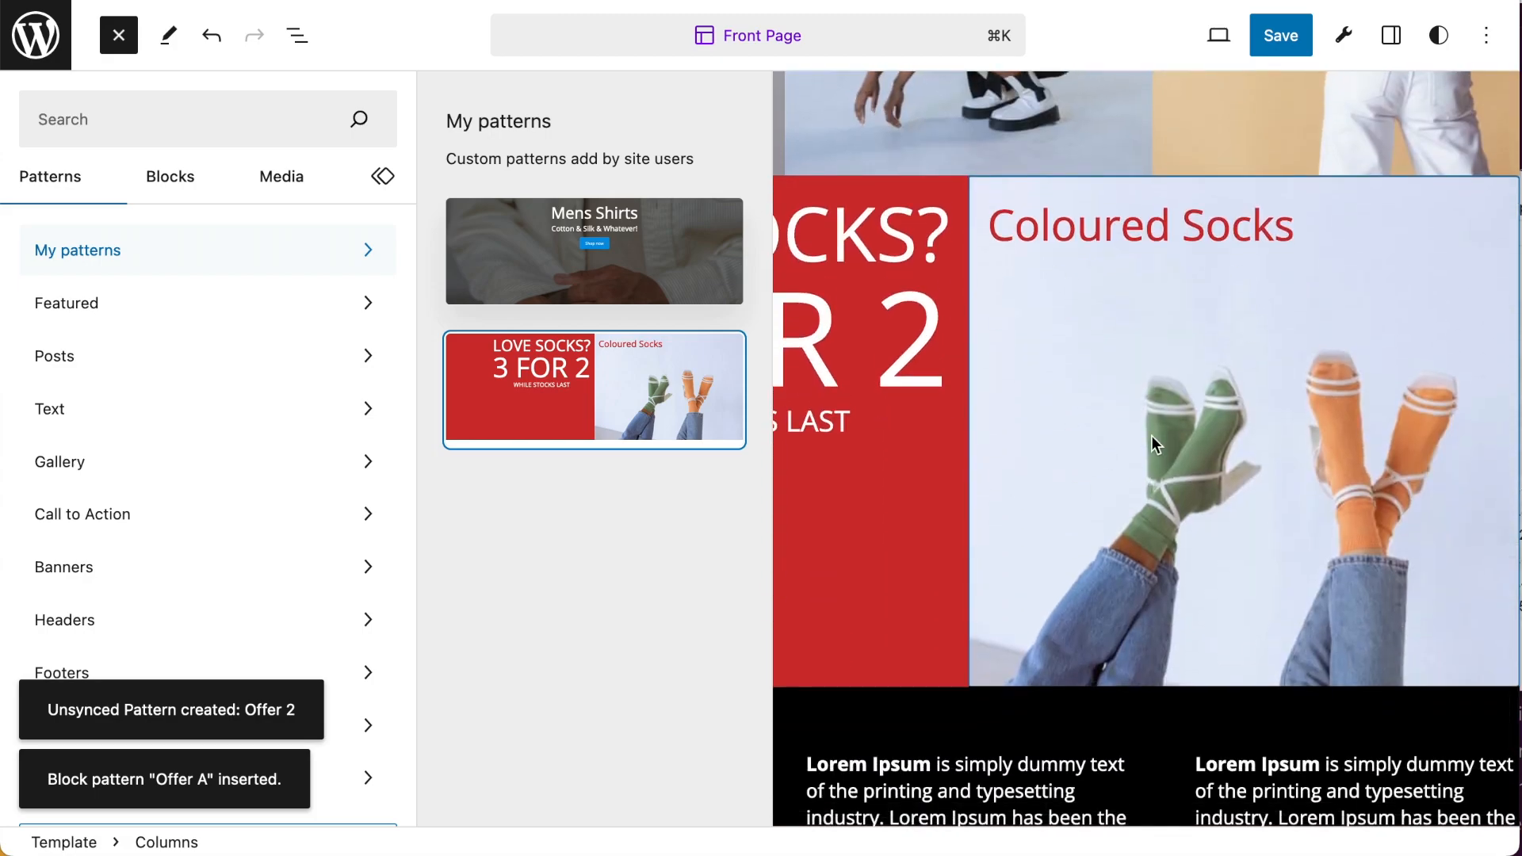
click(523, 255)
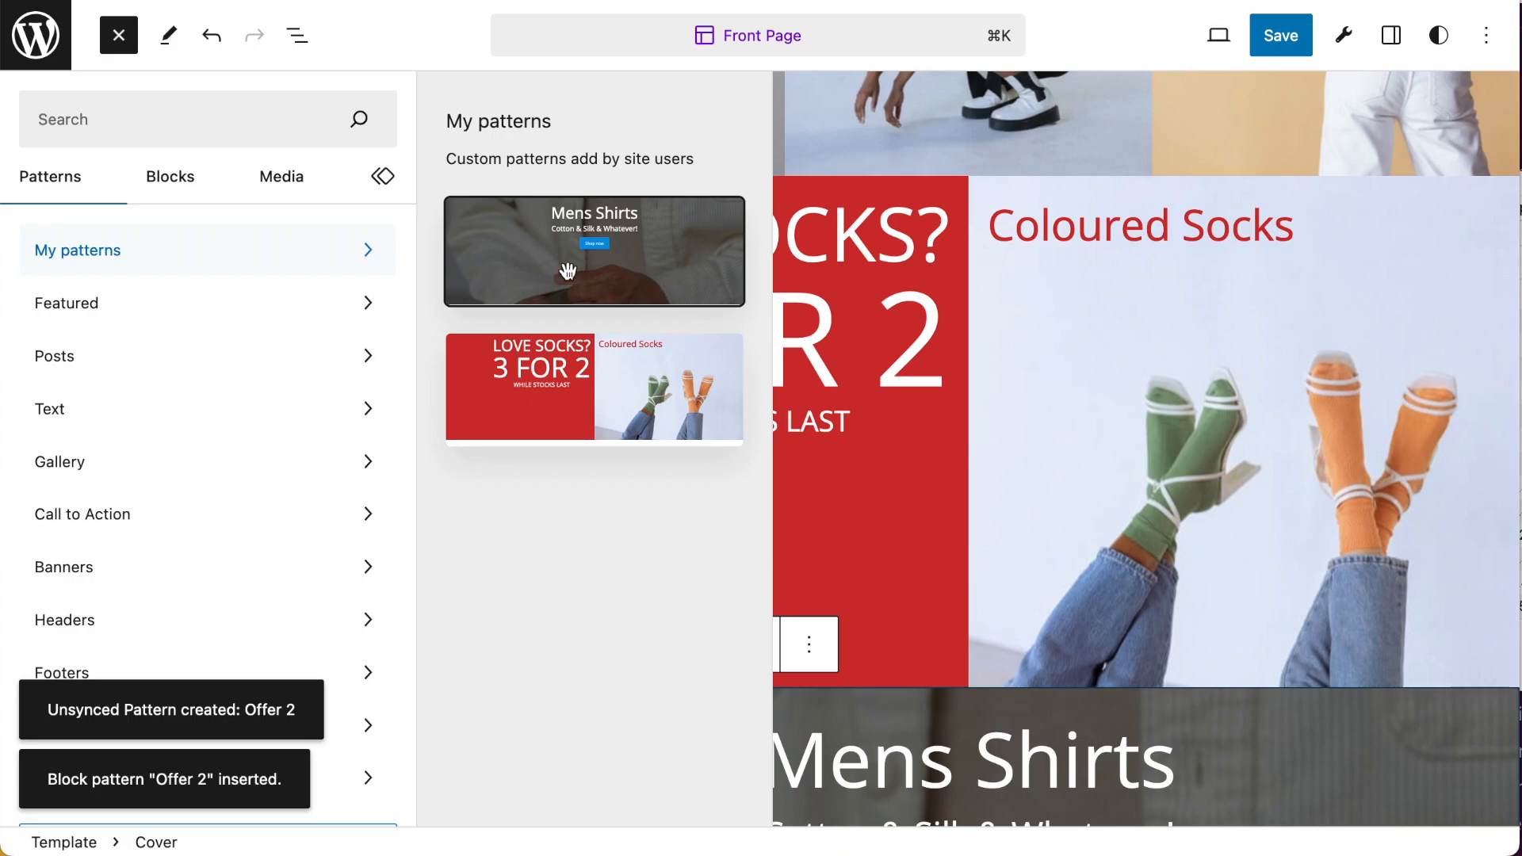
scroll(1196, 564, down, 5)
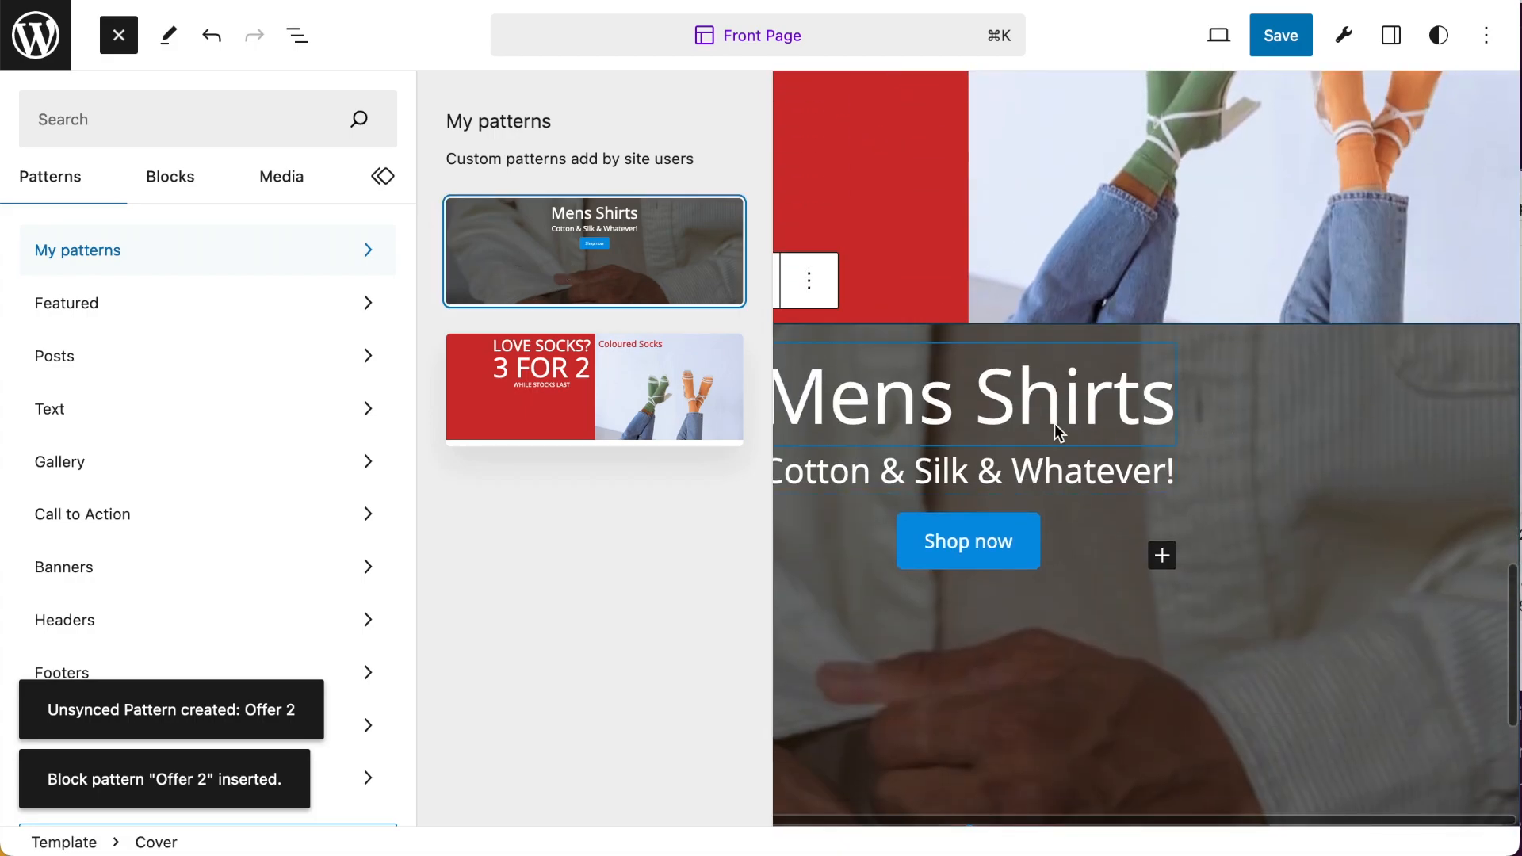
Insert the synced pattern "Synced" below the second "Mens Shirts" Cover and display the template's block structure
click(383, 180)
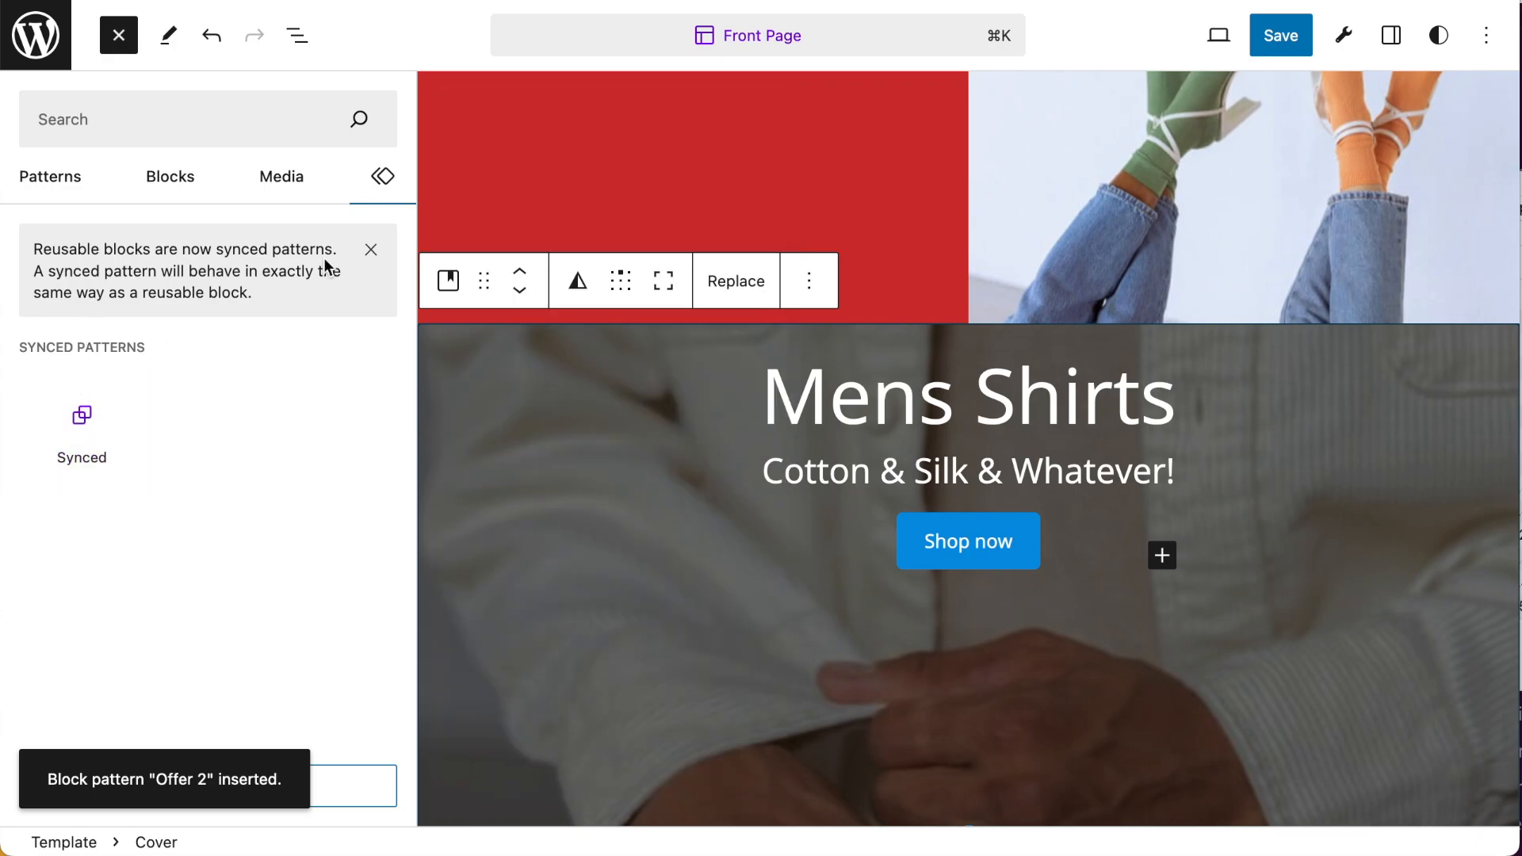
mouse_move(104, 416)
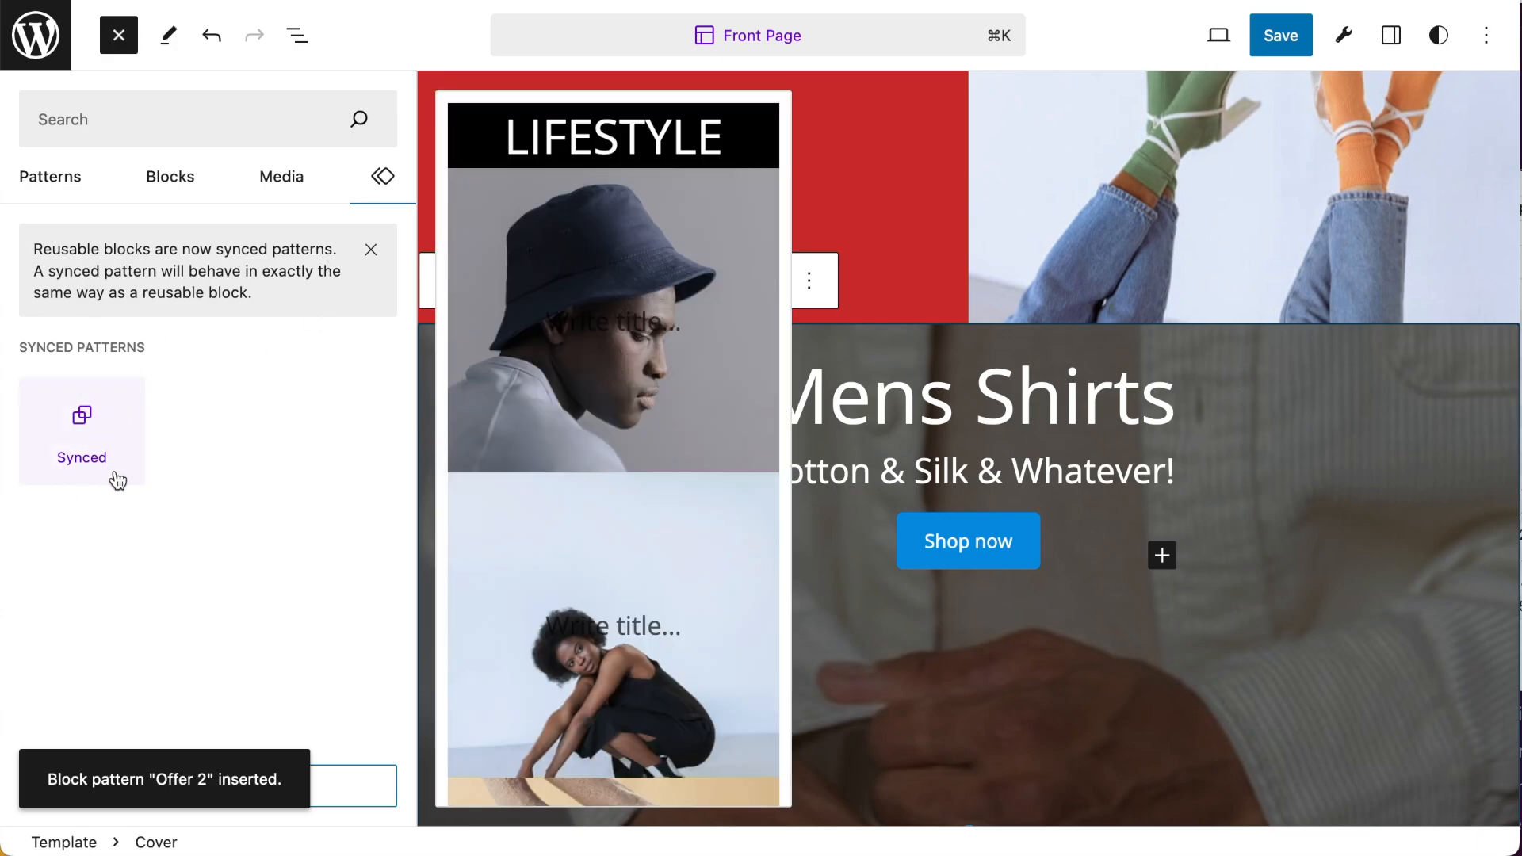
click(85, 416)
scroll(1063, 431, down, 10)
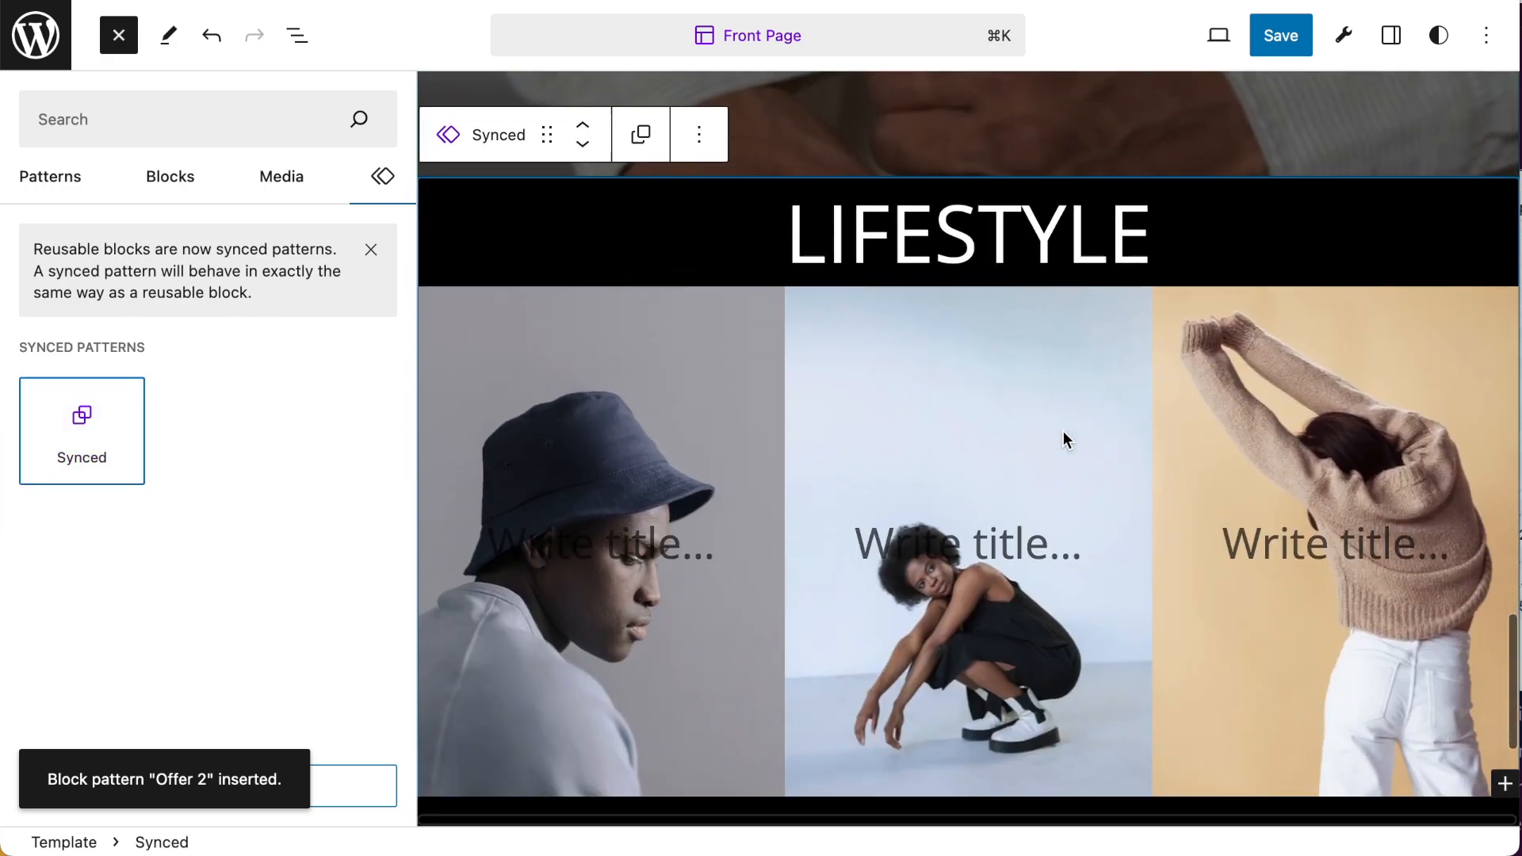
scroll(1068, 424, up, 3)
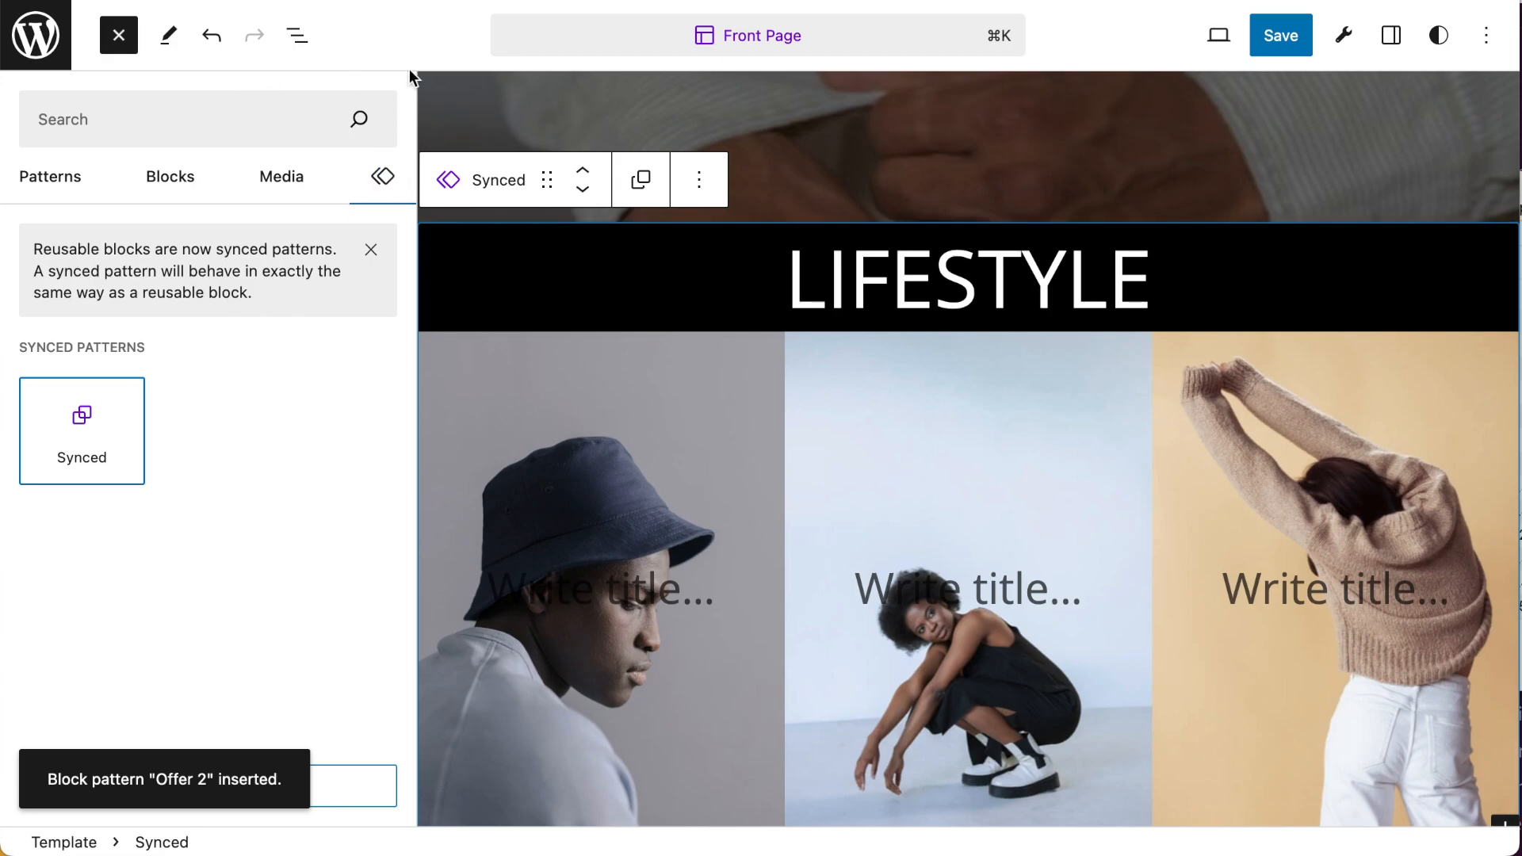
click(309, 54)
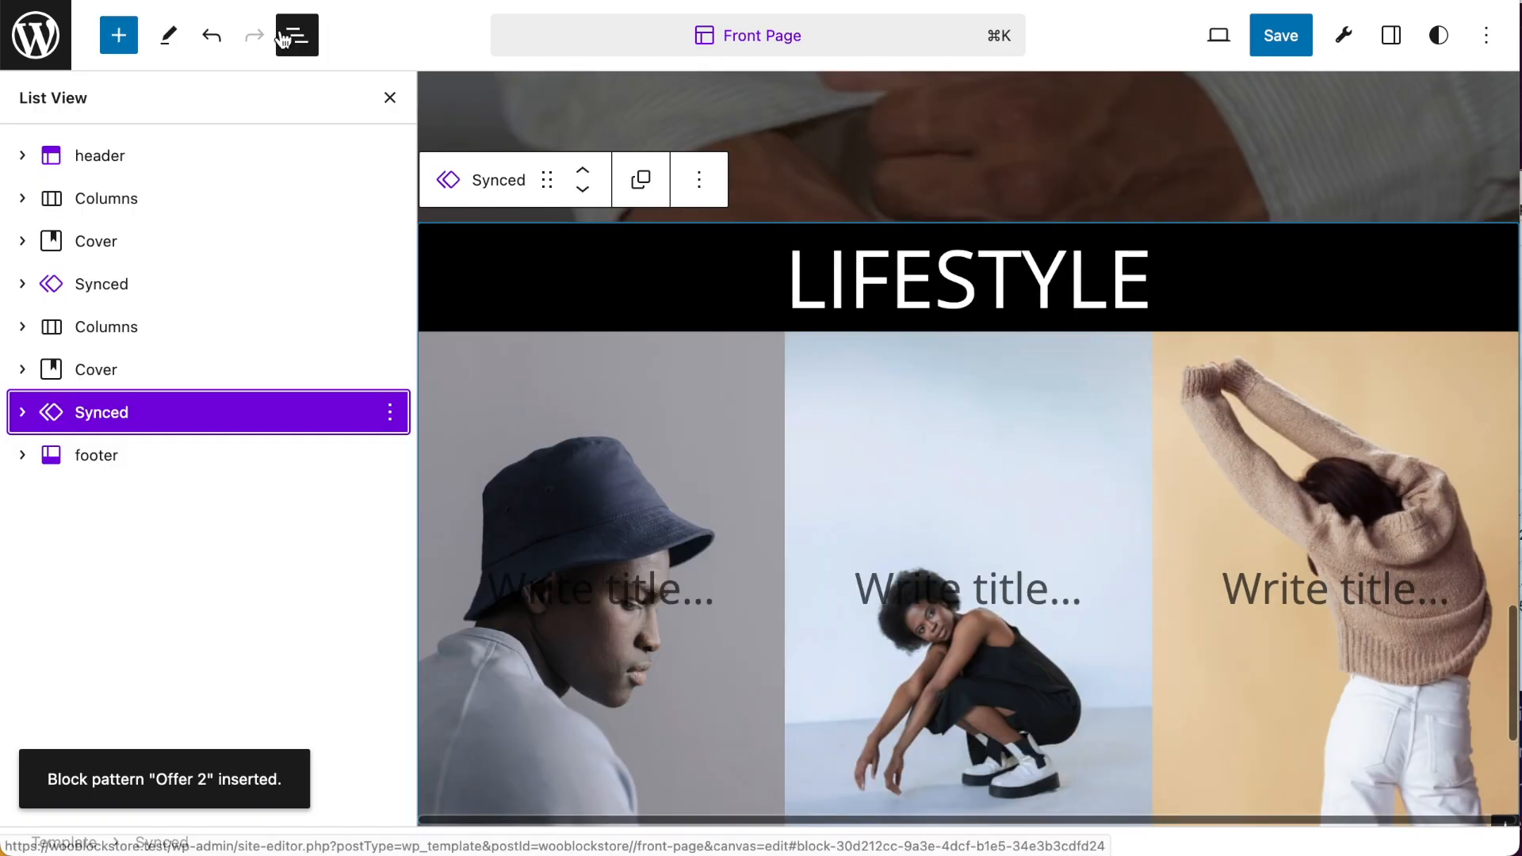
Hide the block structure and change the offer text in the second socks section to "6 FOR 3"
click(387, 98)
scroll(709, 401, up, 4)
scroll(709, 401, down, 9)
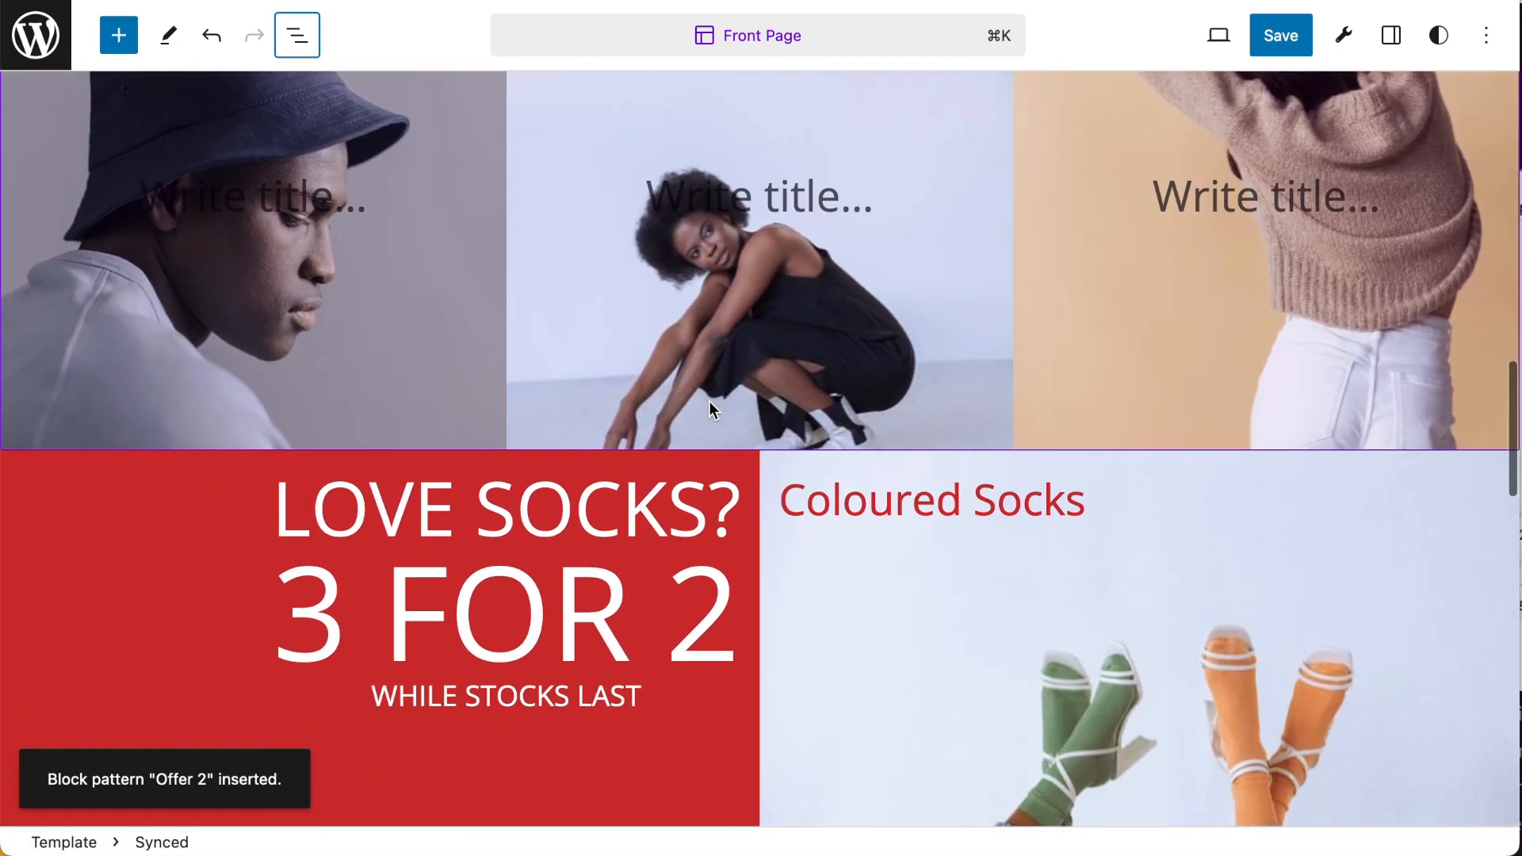
scroll(709, 401, up, 8)
scroll(706, 401, up, 10)
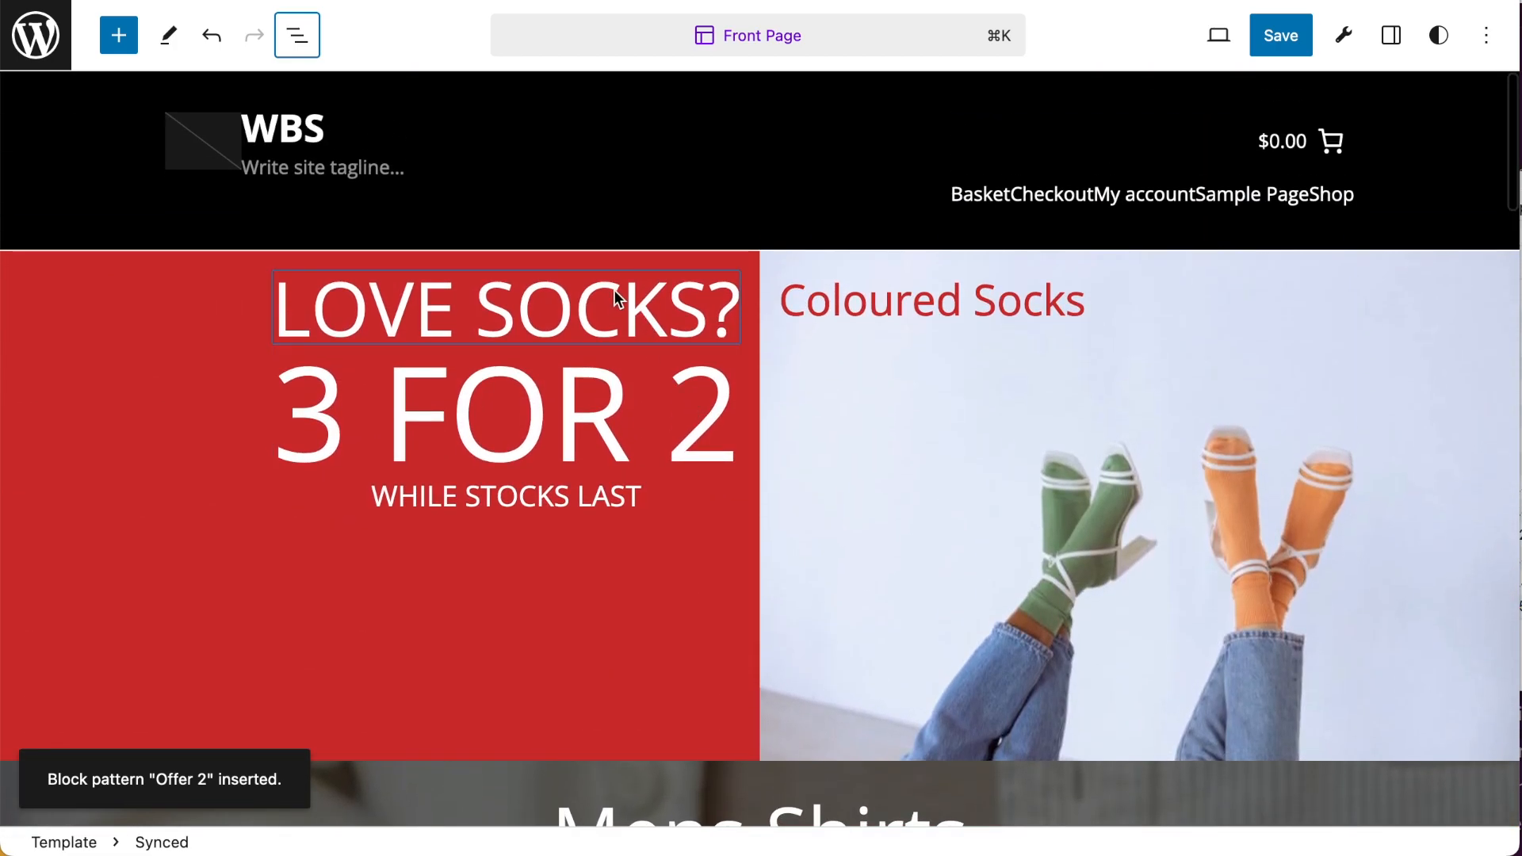
scroll(841, 510, down, 8)
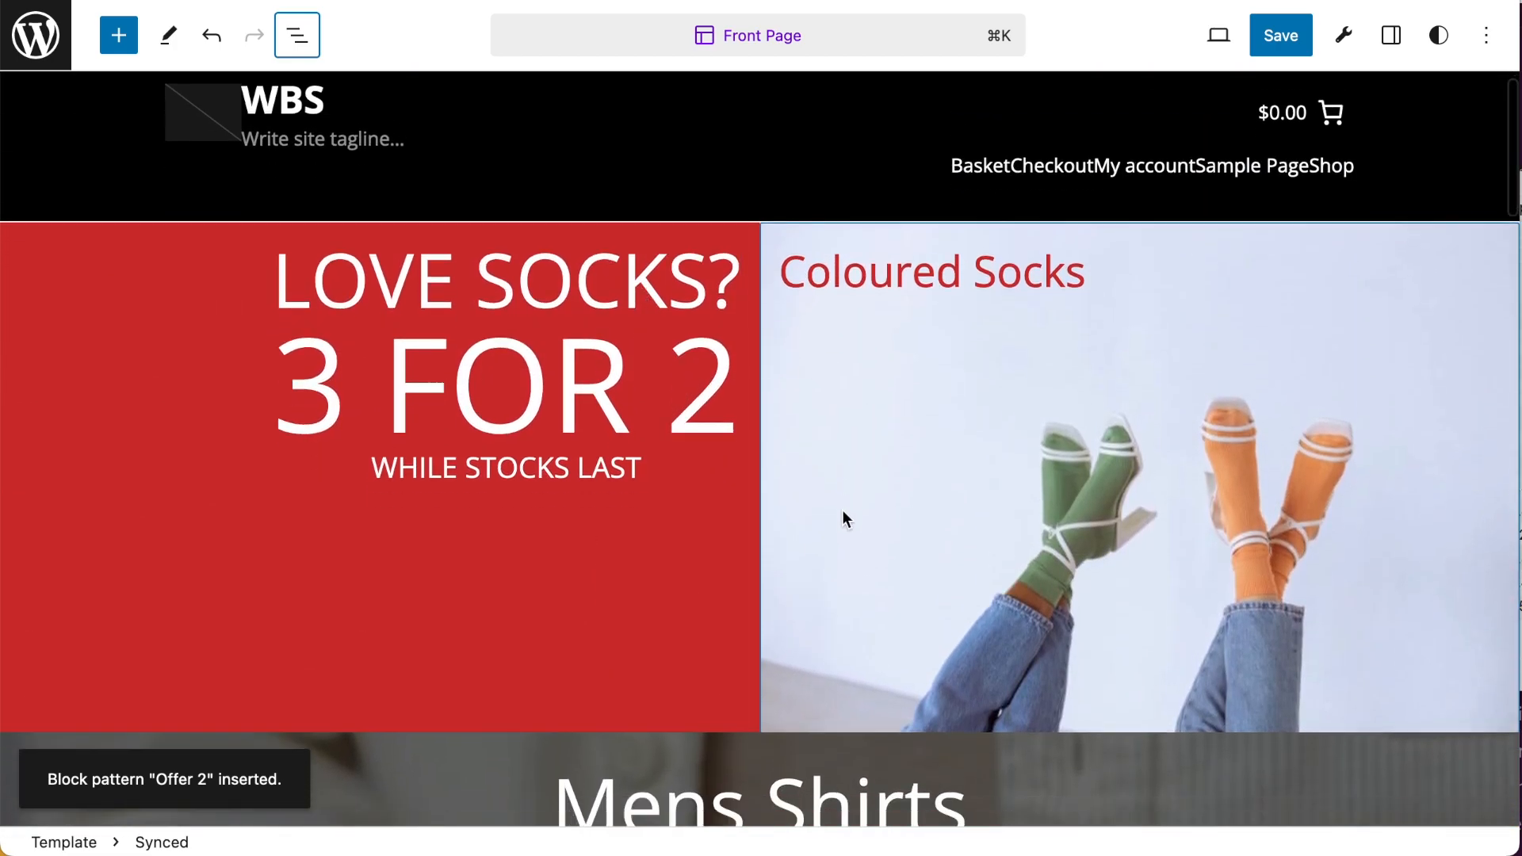
scroll(838, 512, down, 10)
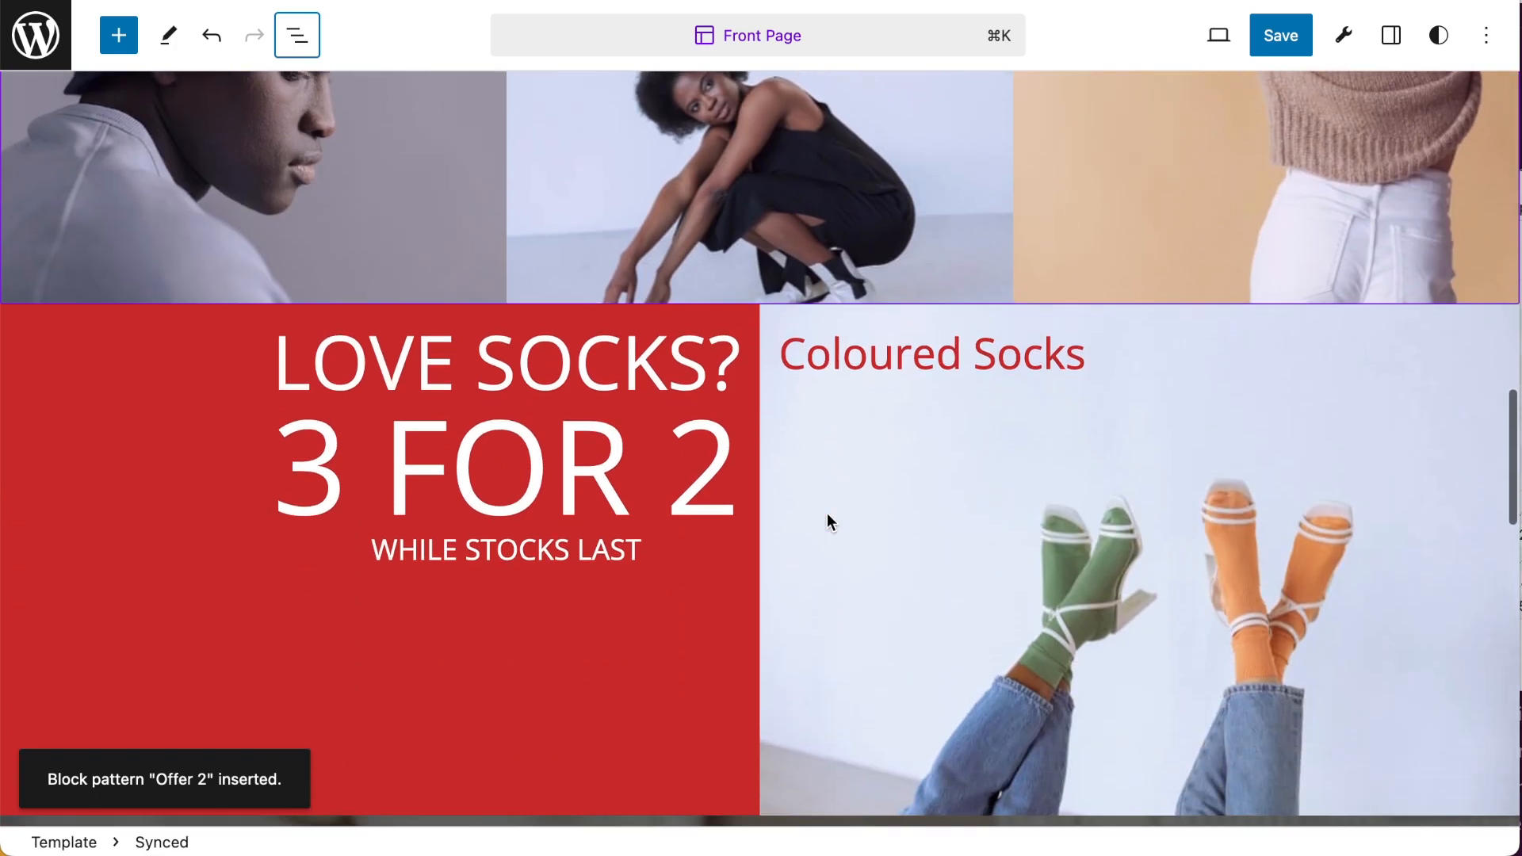
double_click(507, 463)
drag(341, 461, 290, 457)
text(6)
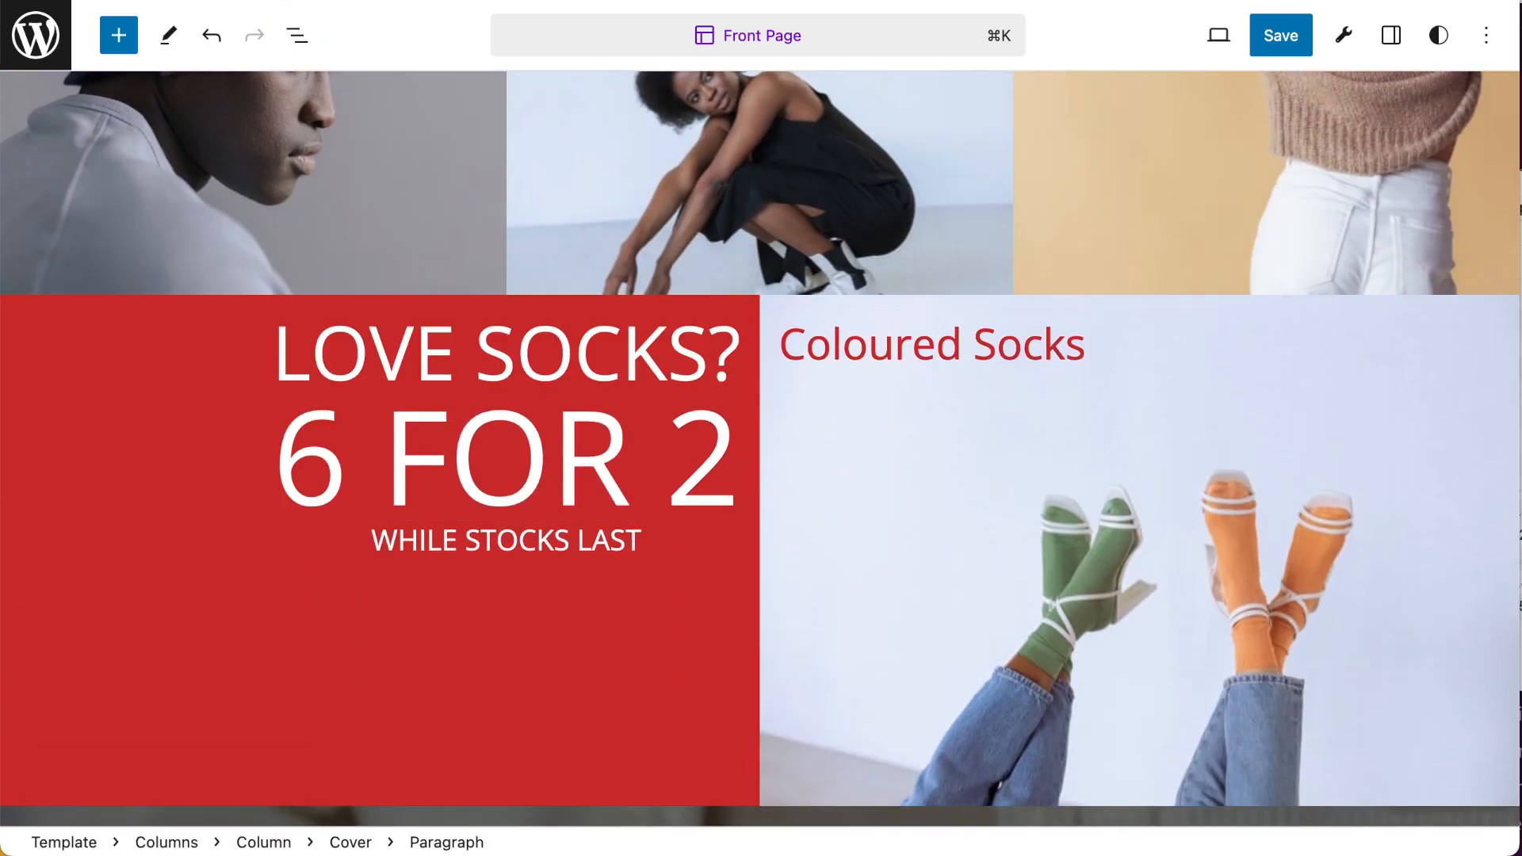
double_click(701, 467)
text(3)
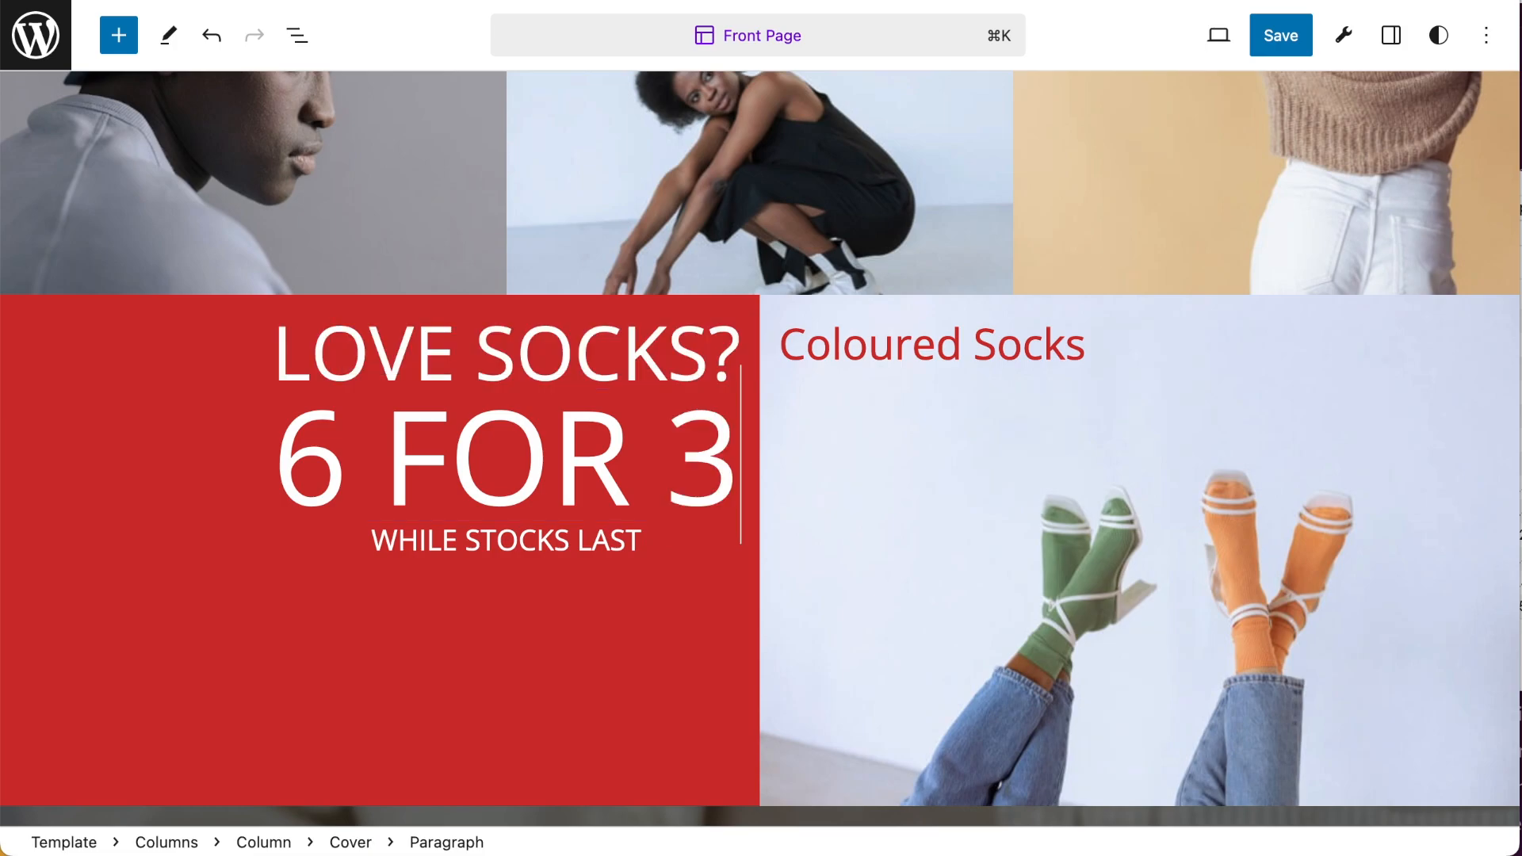
click(389, 662)
Compare the first and second socks offers and review the sections down to the last synced "LIFESTYLE" section
scroll(754, 457, up, 4)
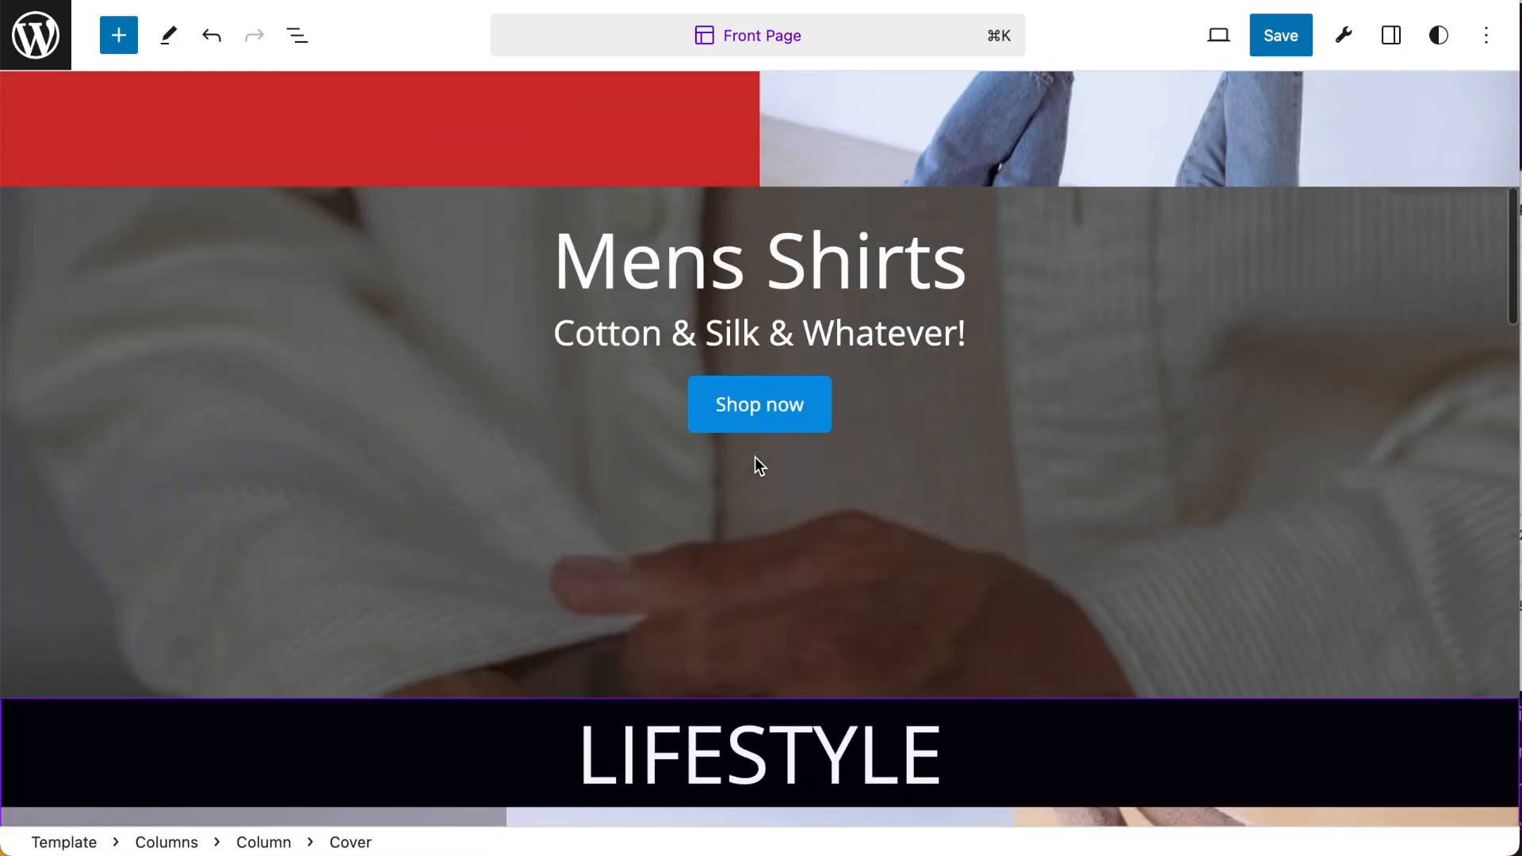
scroll(754, 456, up, 10)
scroll(718, 590, down, 5)
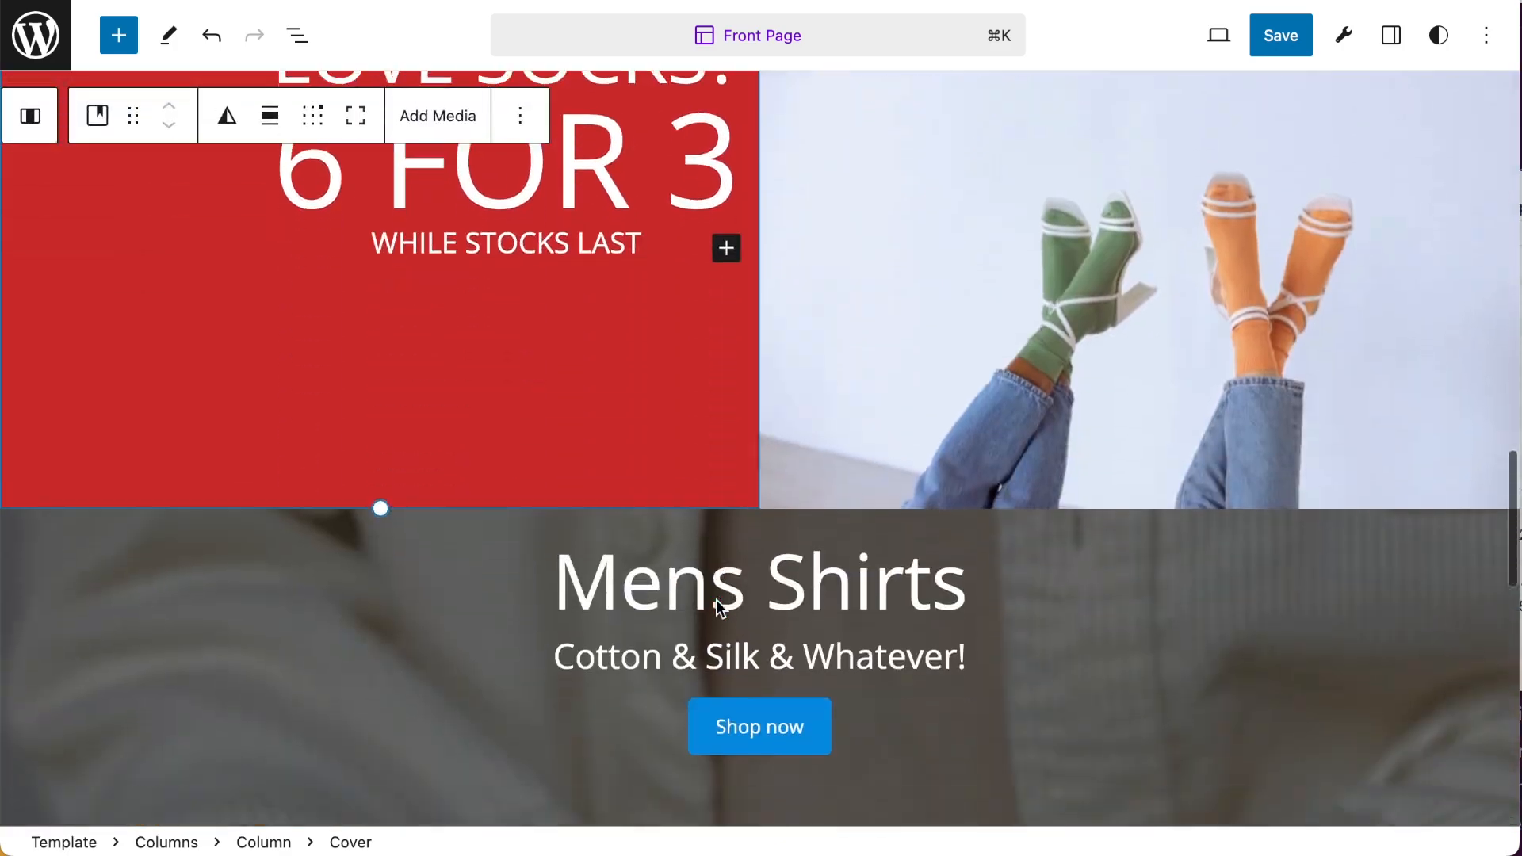
scroll(715, 599, down, 8)
scroll(732, 593, down, 5)
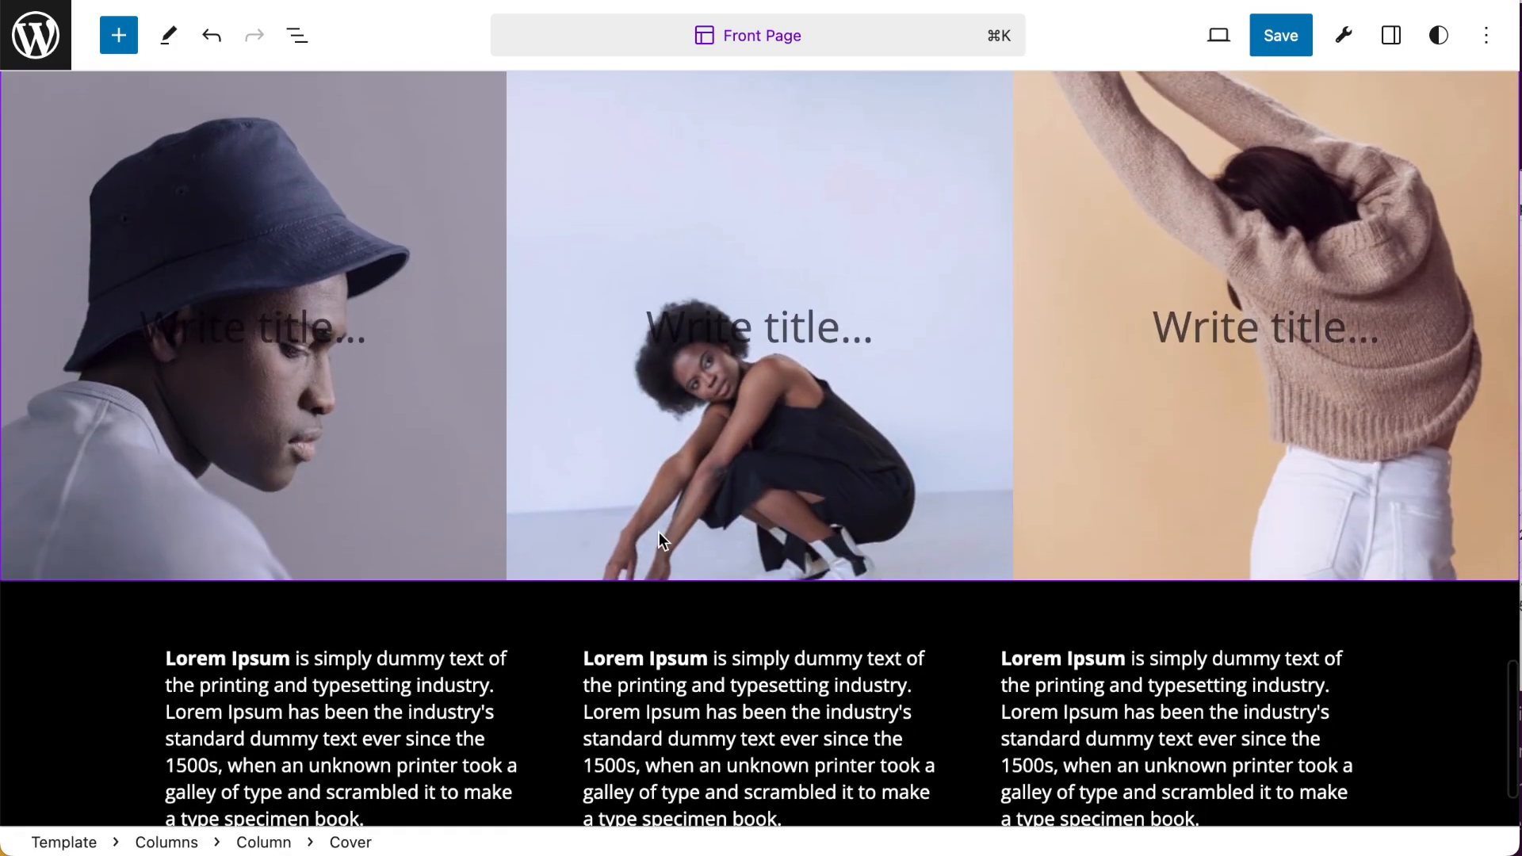
scroll(548, 468, up, 4)
click(652, 298)
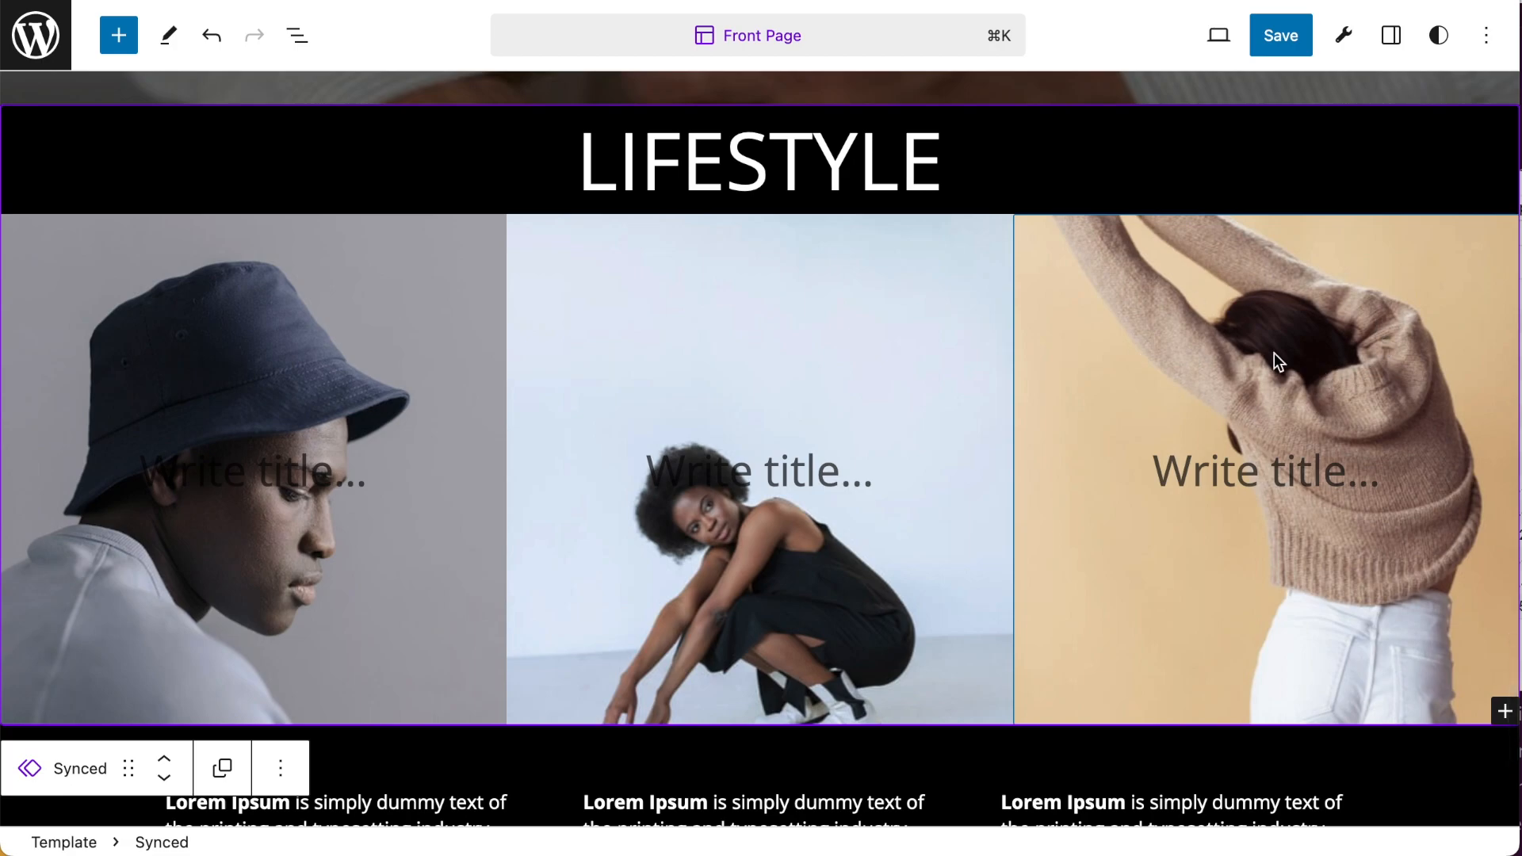
Leave the template and open the "Synced" pattern from My patterns for editing
click(38, 40)
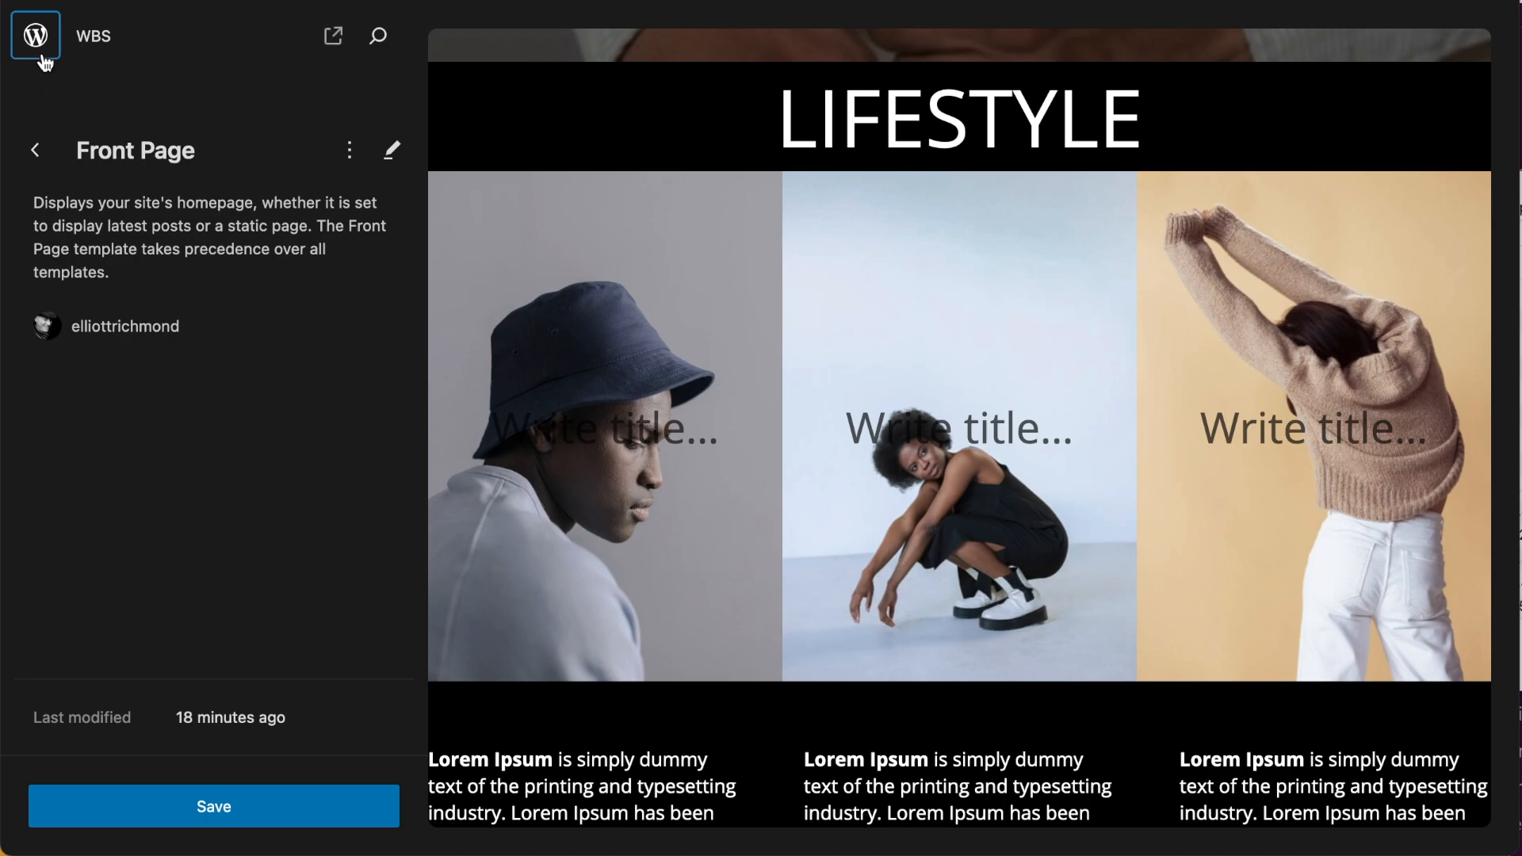
click(35, 153)
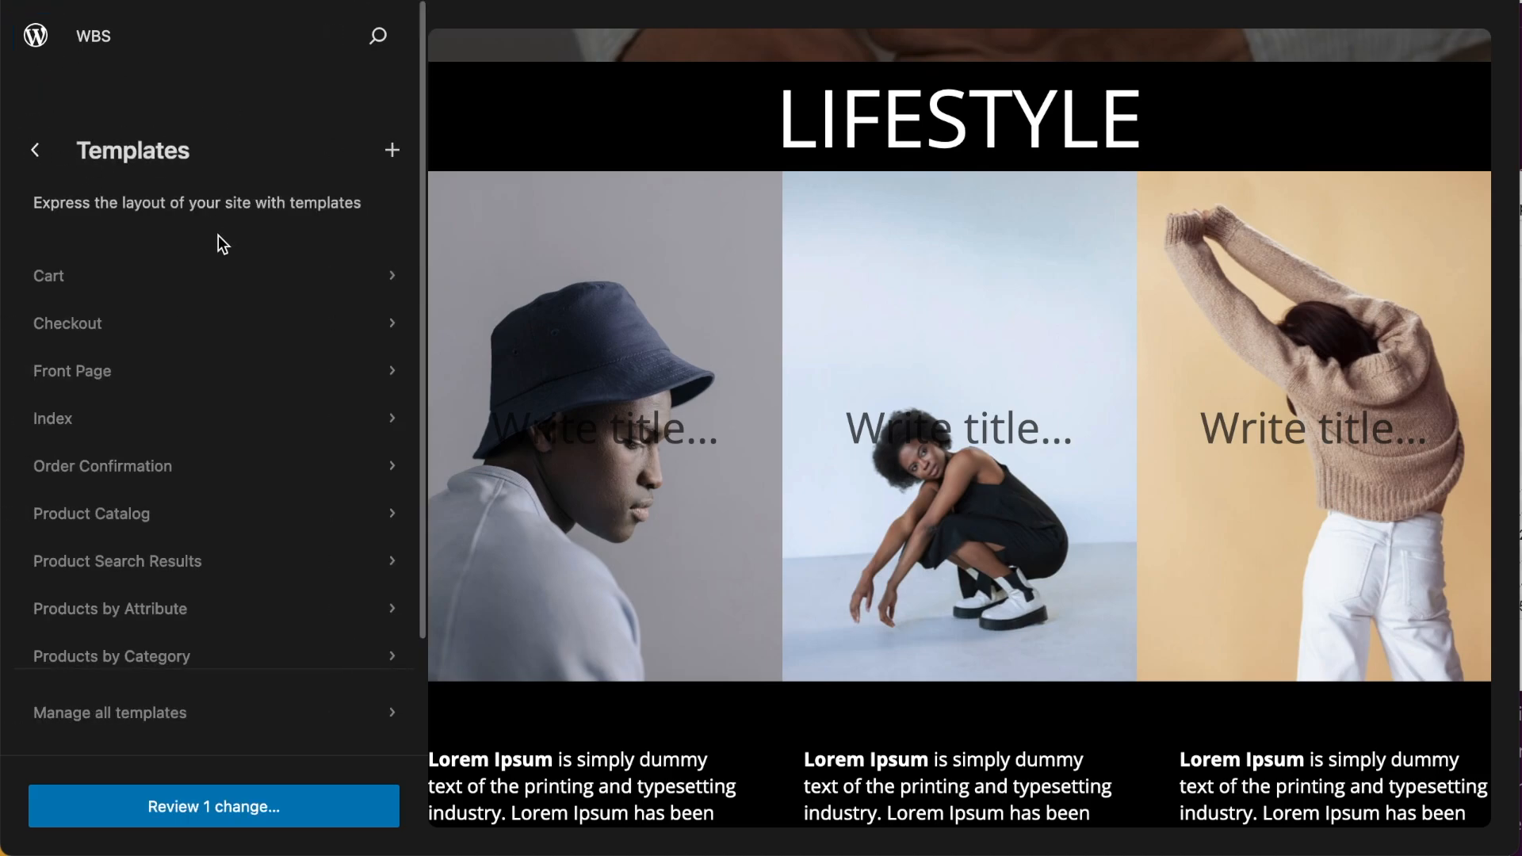
click(44, 155)
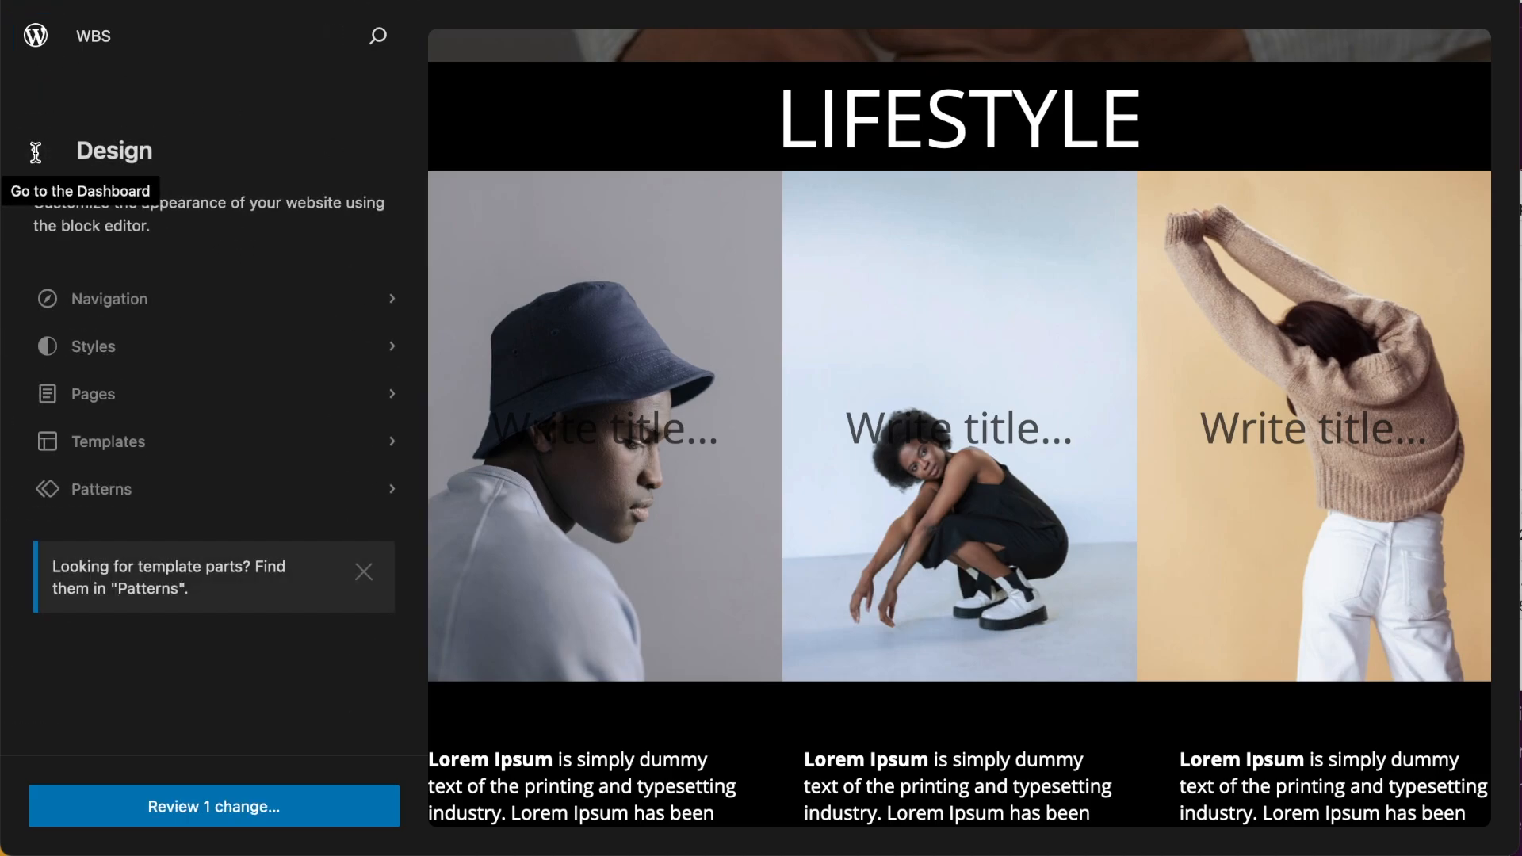
click(116, 498)
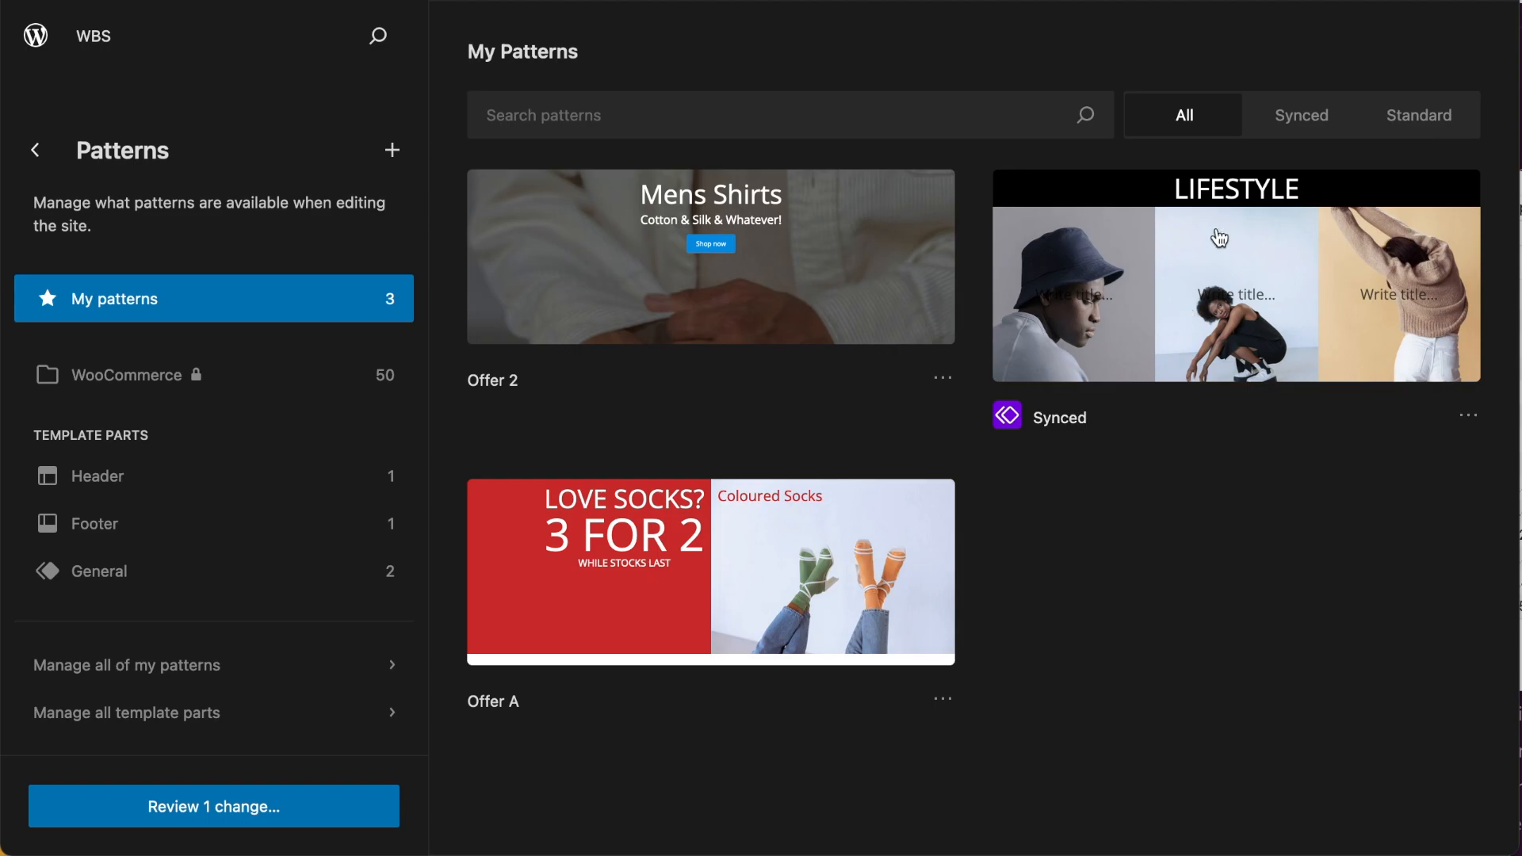
click(1289, 294)
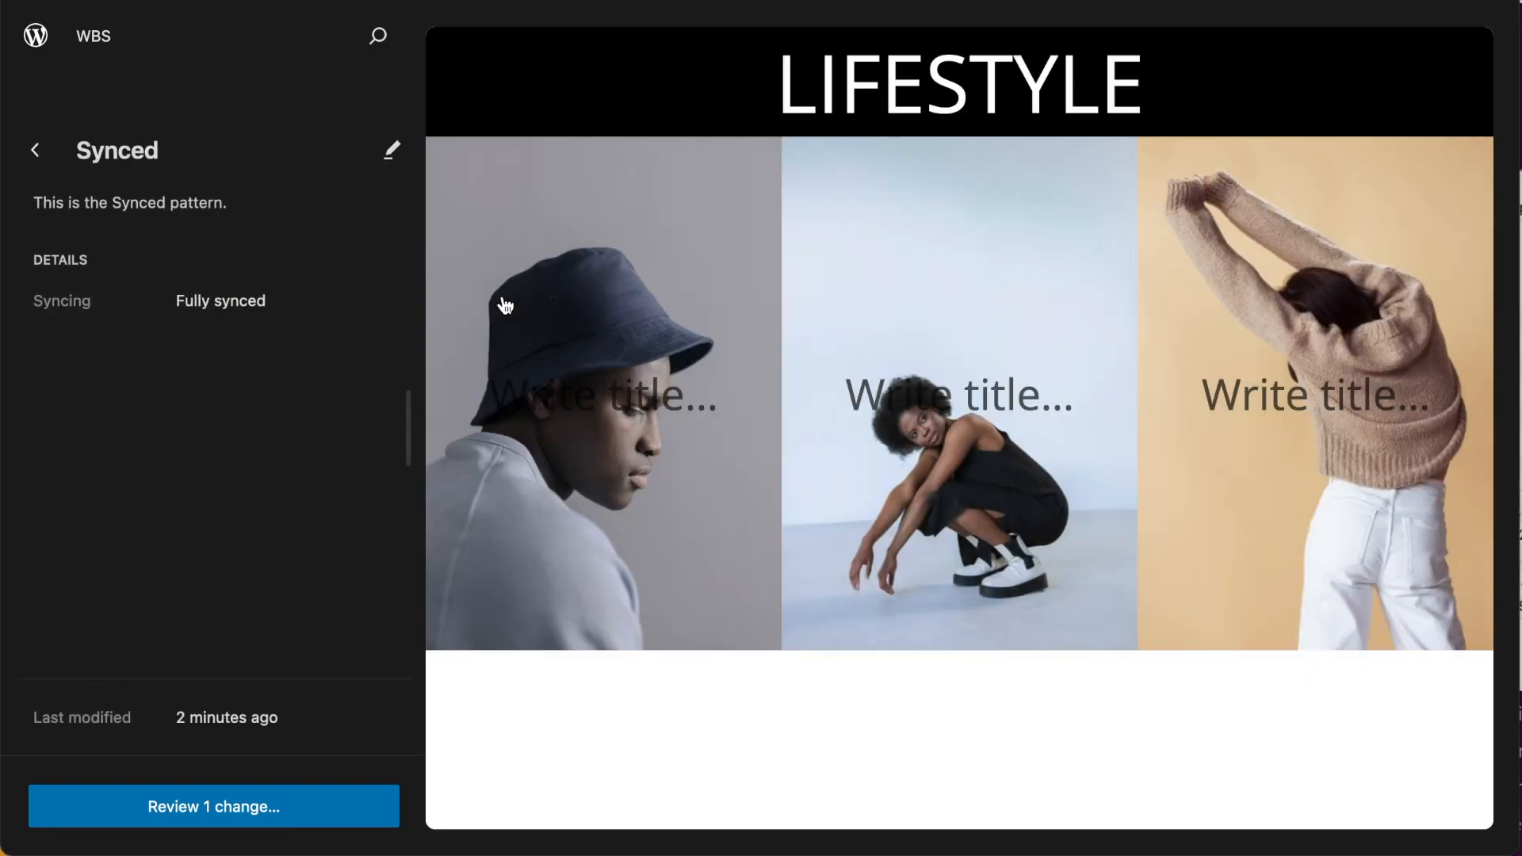
click(1314, 252)
Replace the third Cover's image in the "Synced" pattern with the library photo of the seated woman in the green sweater
click(1148, 334)
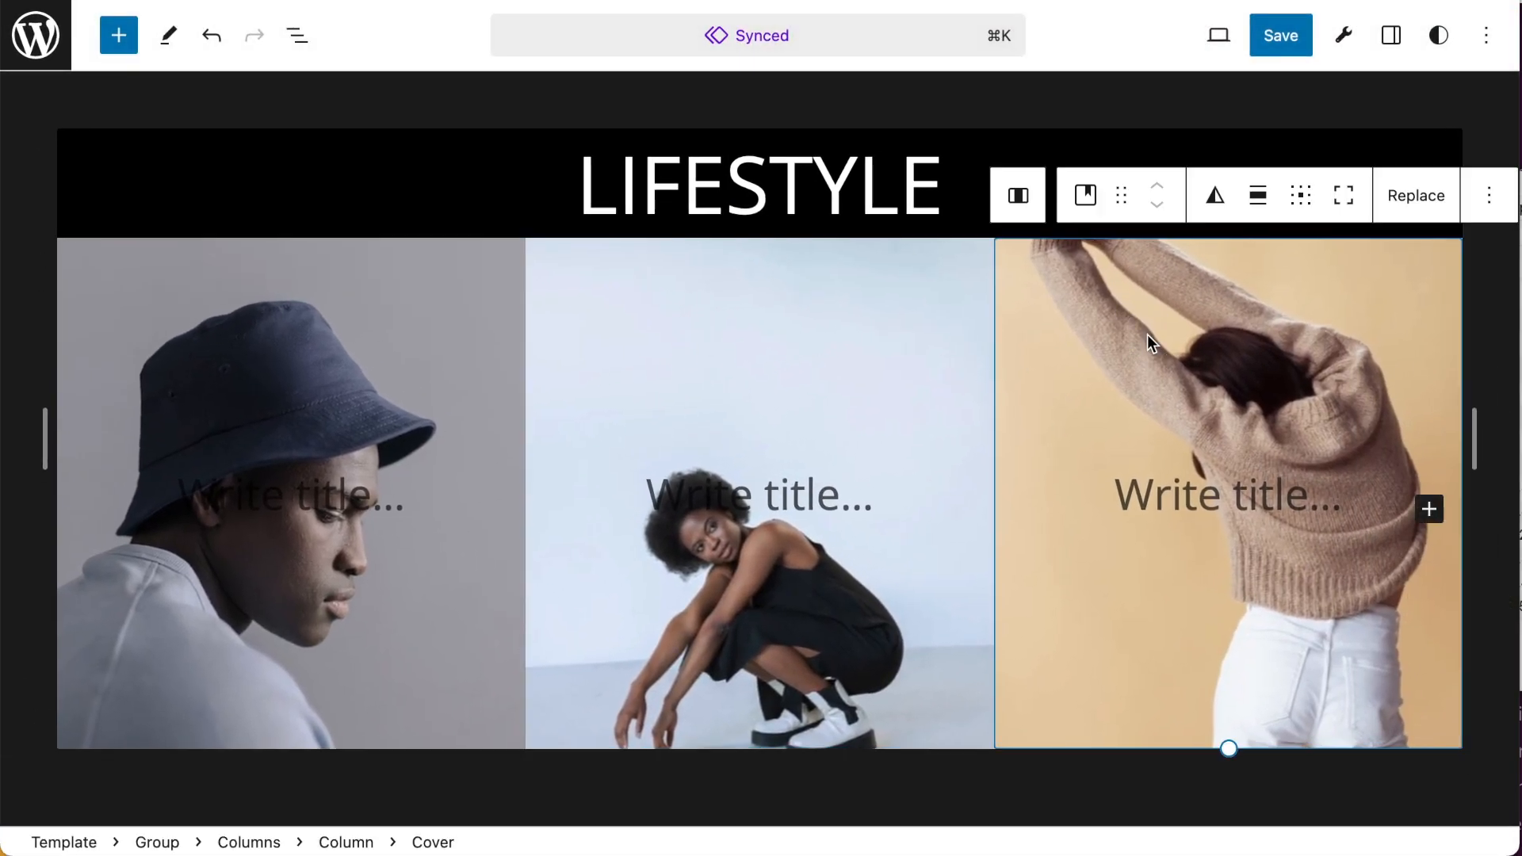
click(1419, 198)
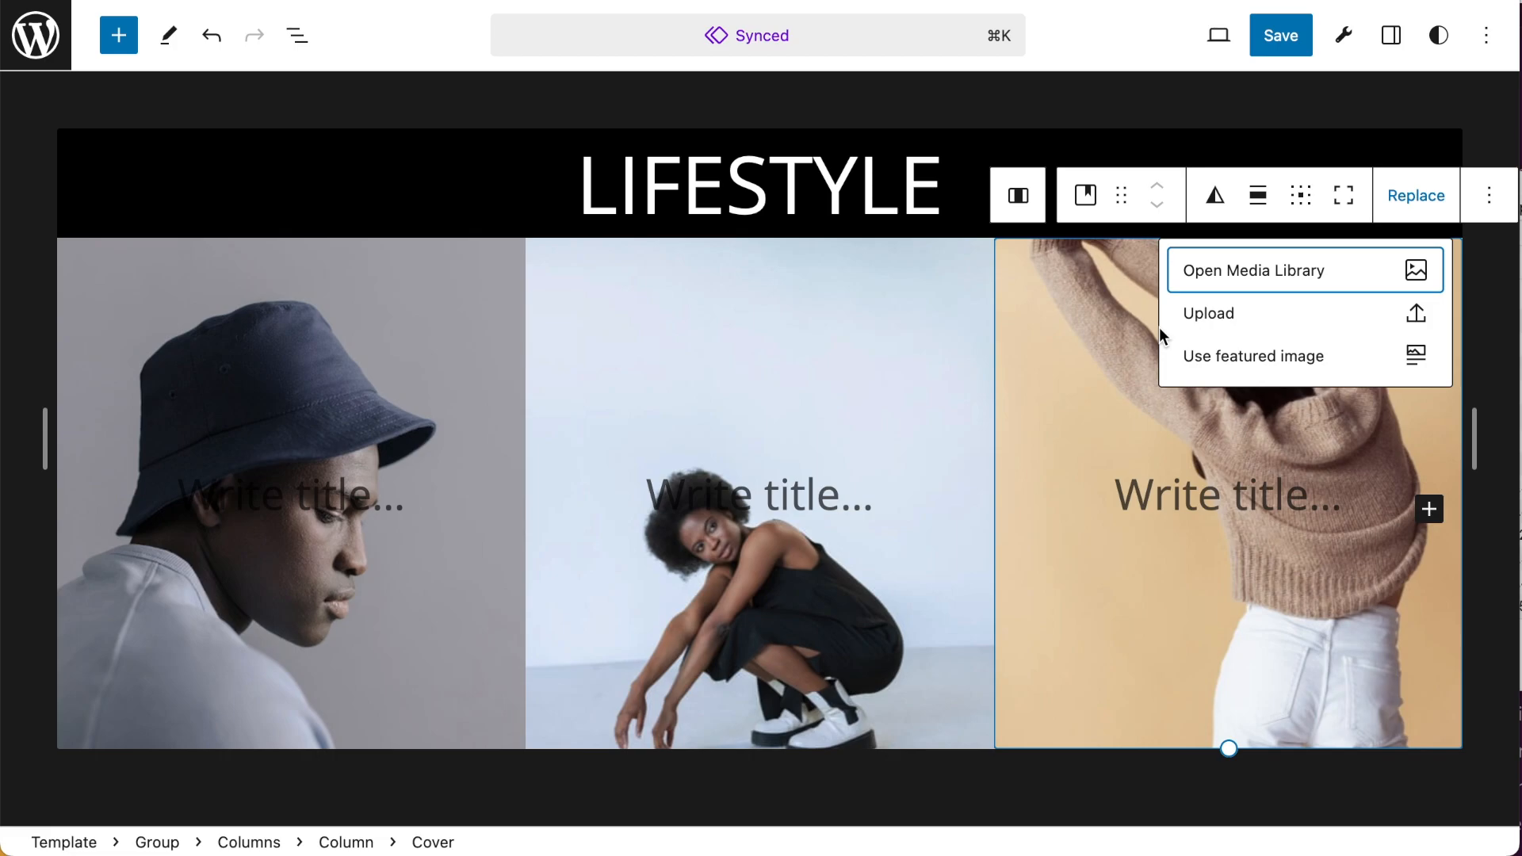
click(1251, 274)
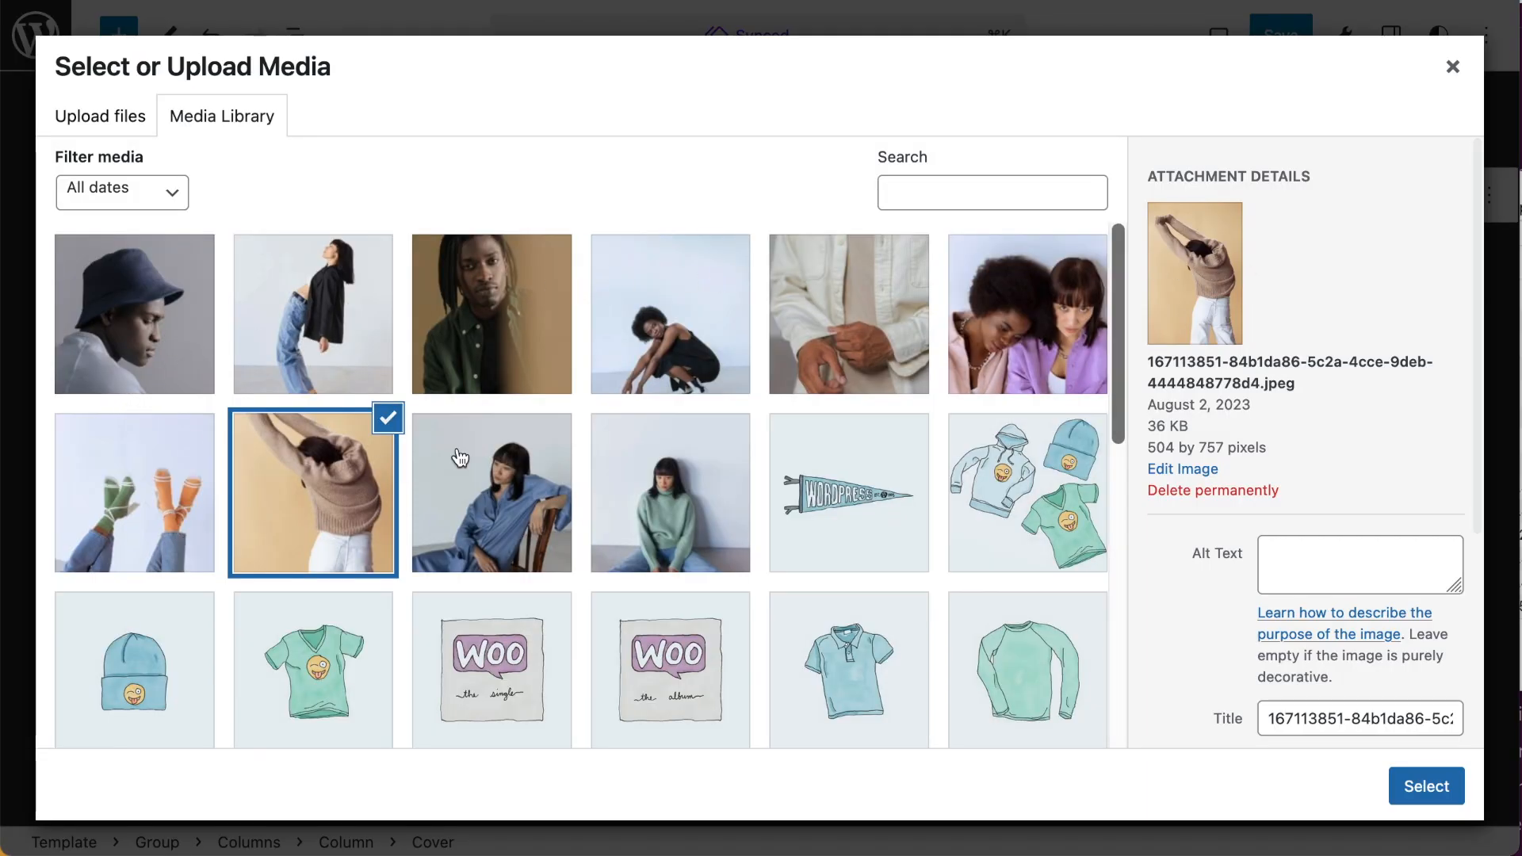
click(503, 304)
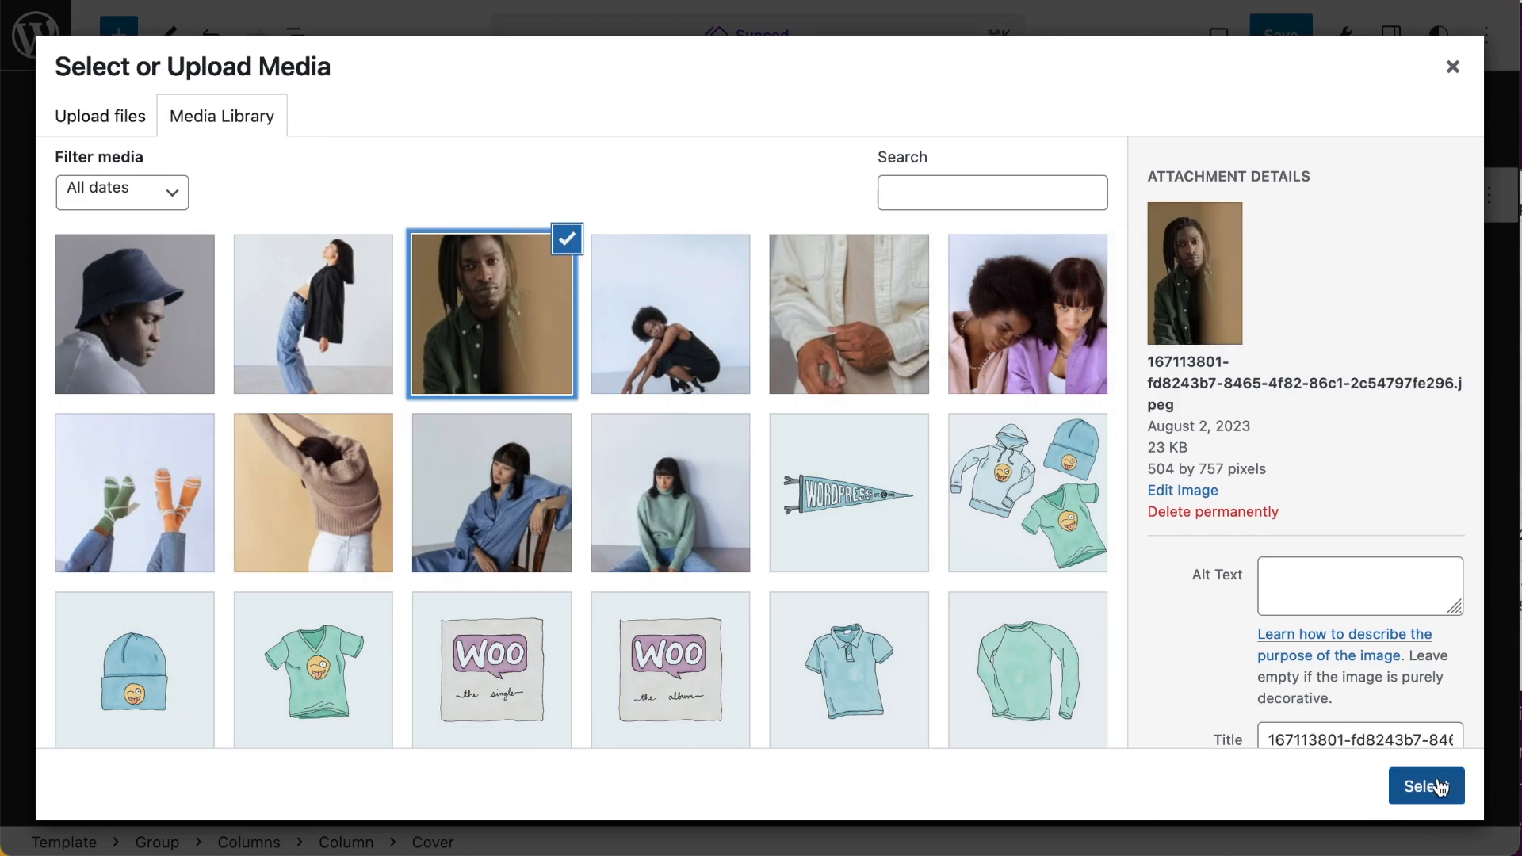
click(658, 500)
click(1426, 786)
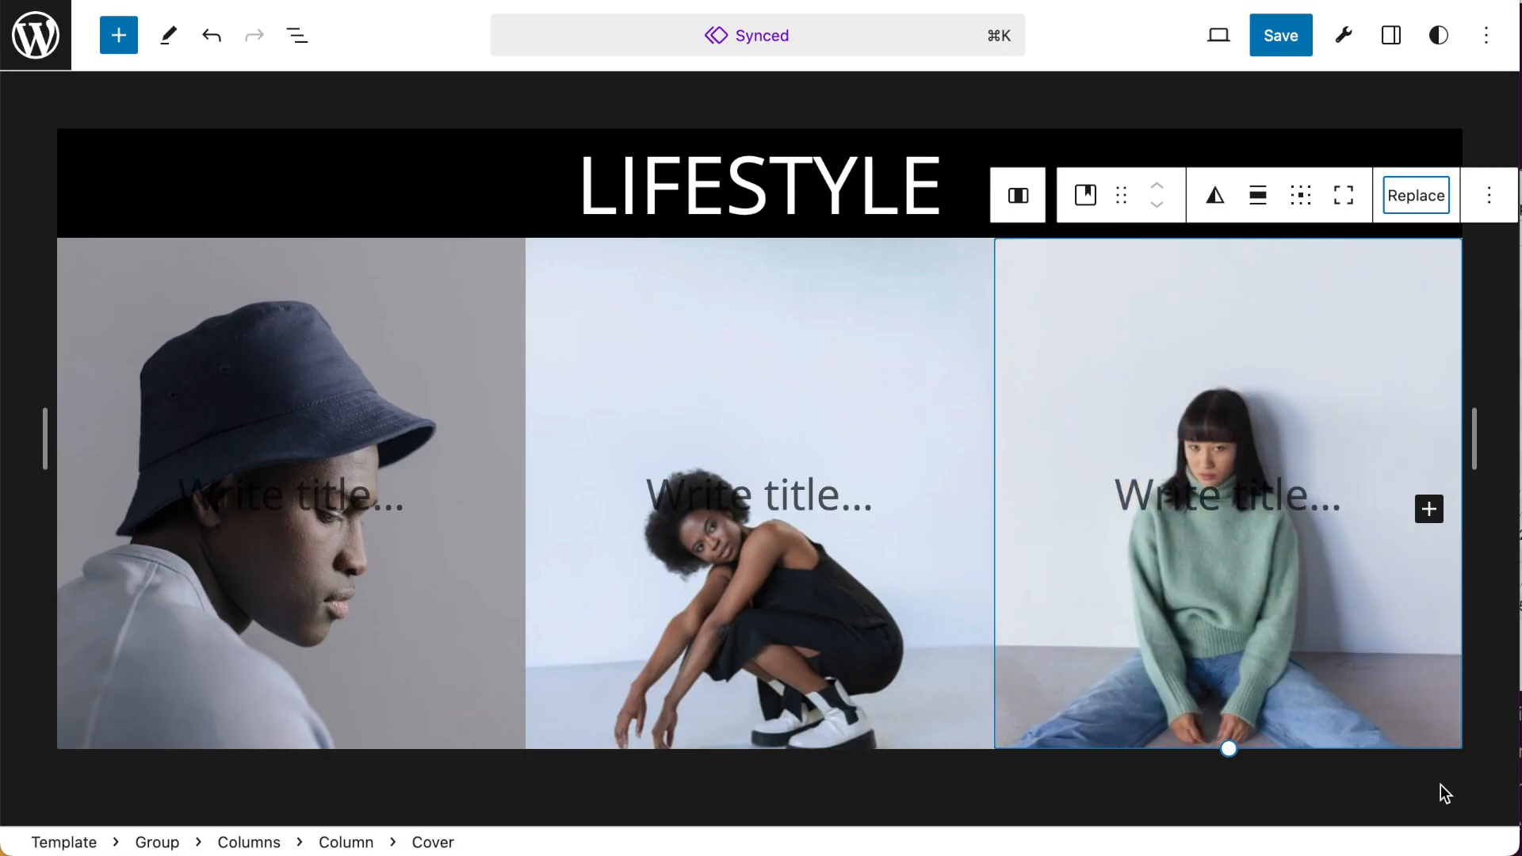
Replace the middle Cover's image with the library photo of the man in the dark green shirt and save all changes
click(775, 350)
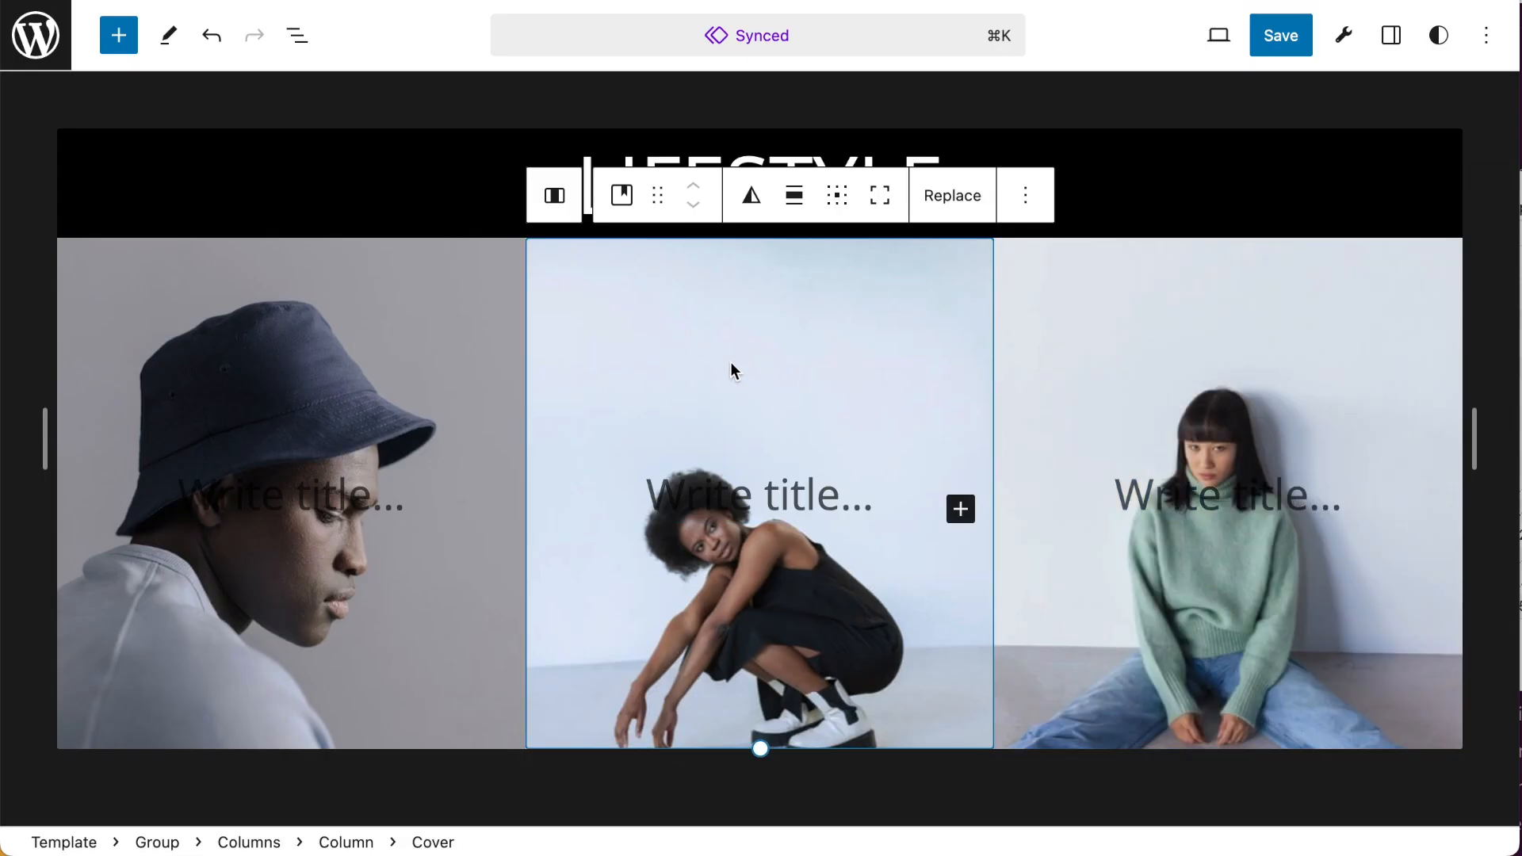
click(965, 208)
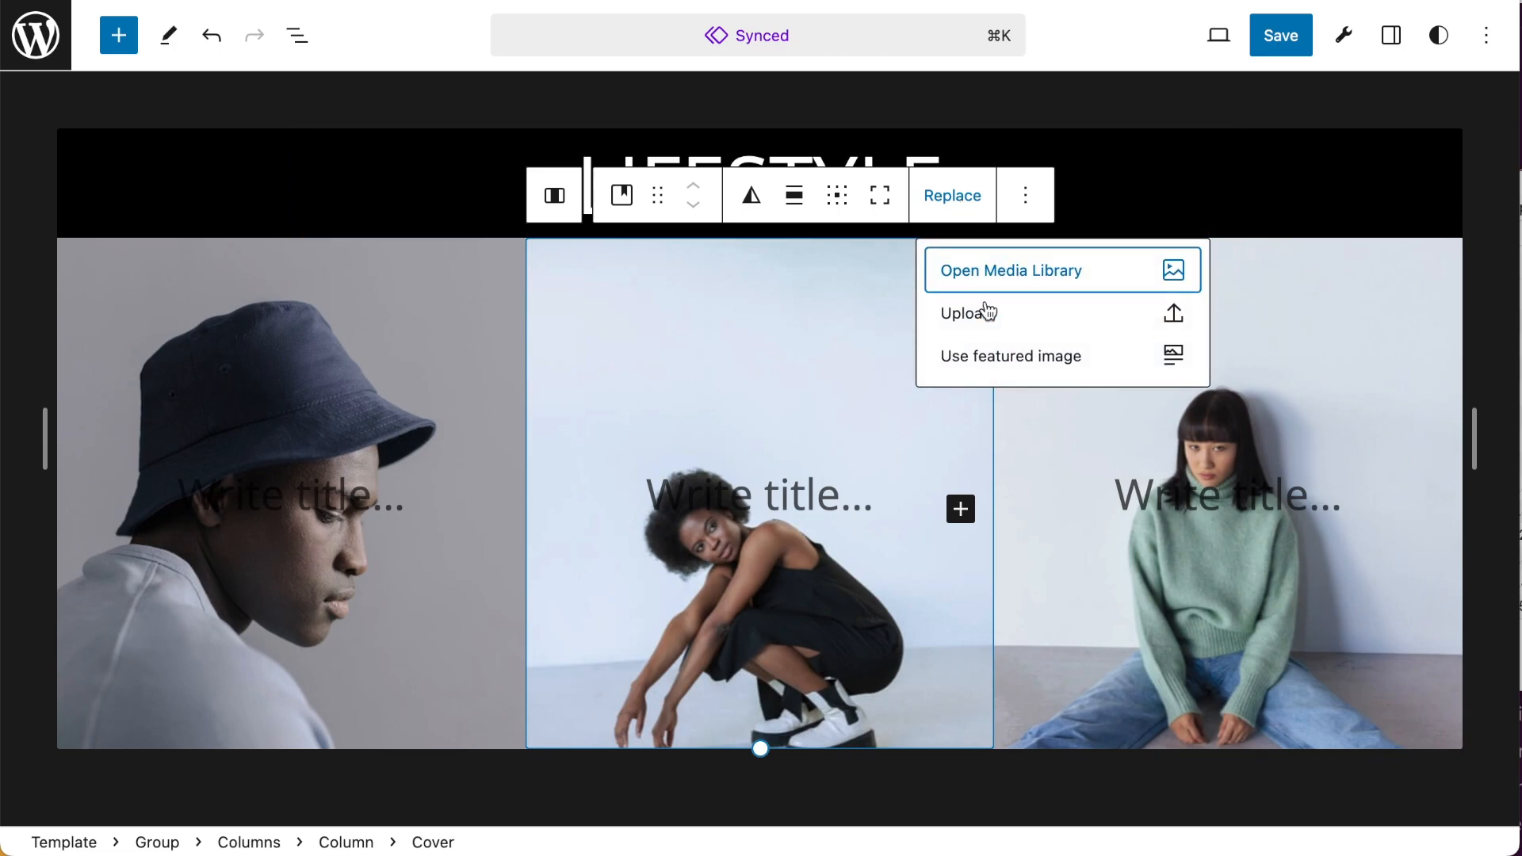
click(1023, 277)
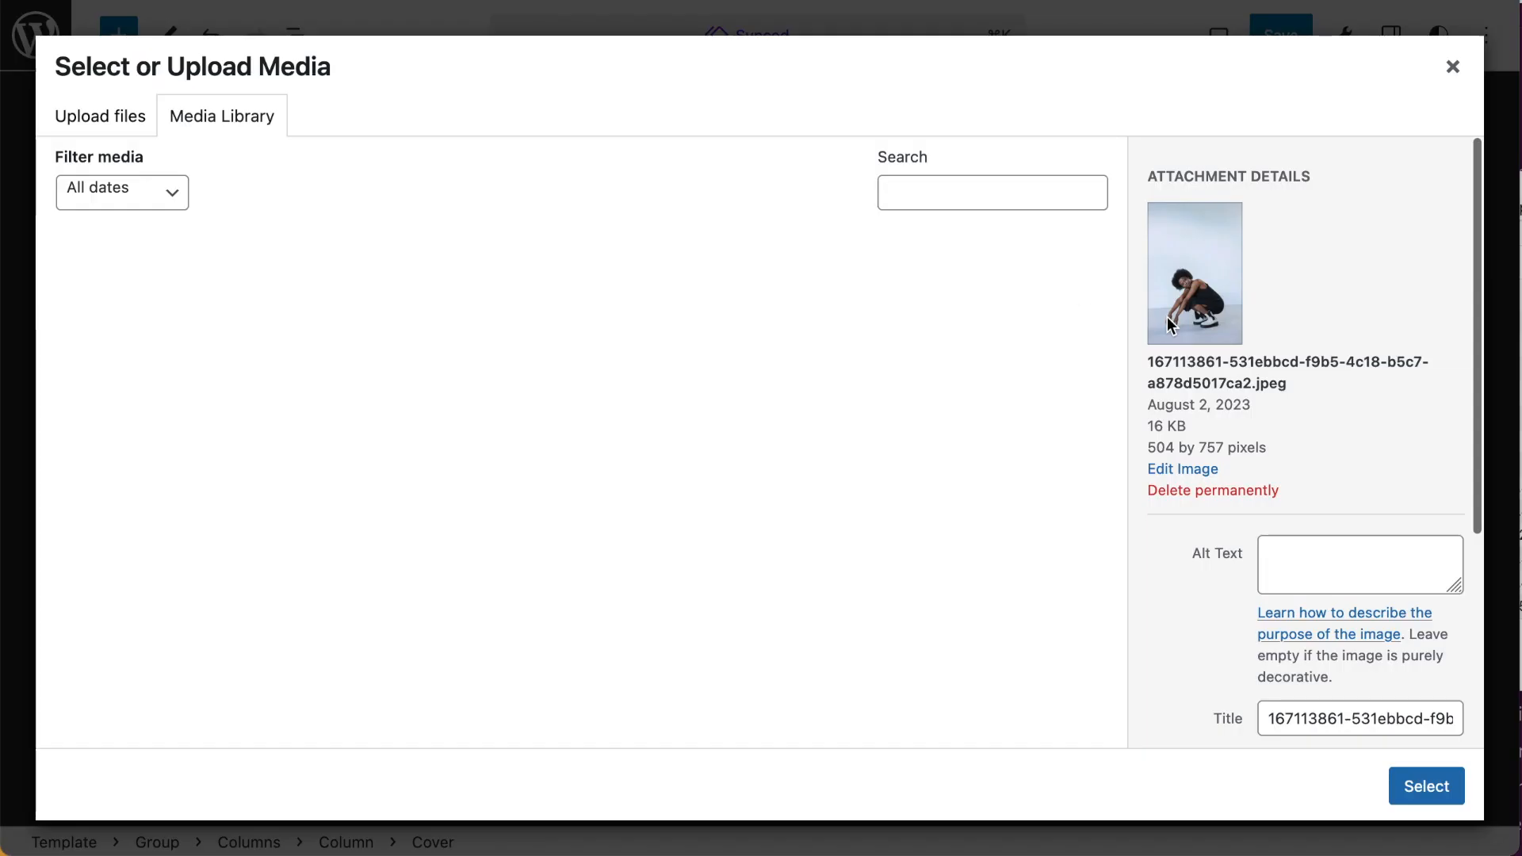
click(474, 317)
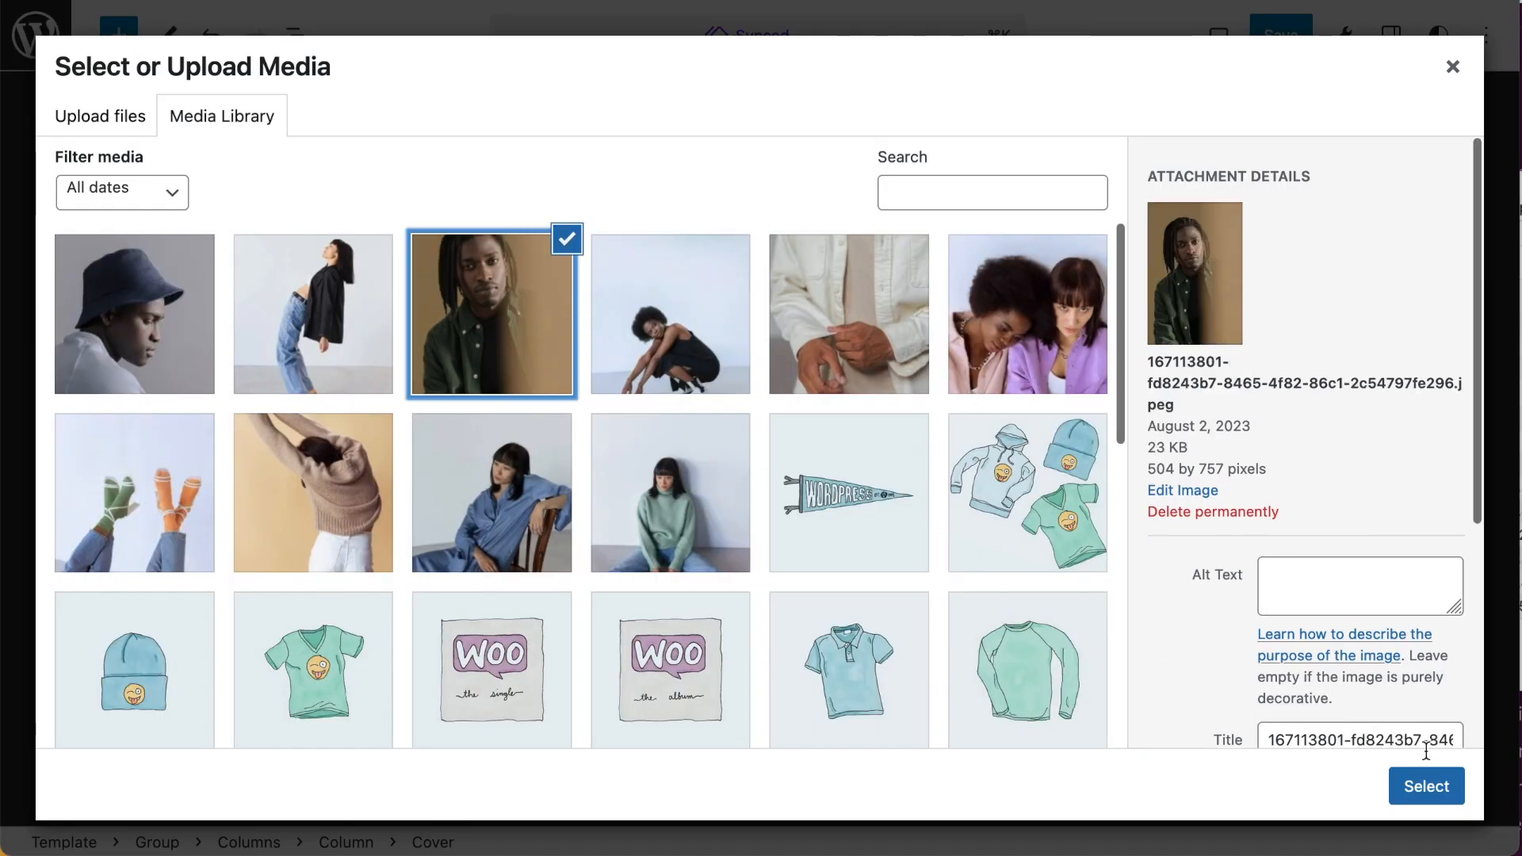
click(1420, 786)
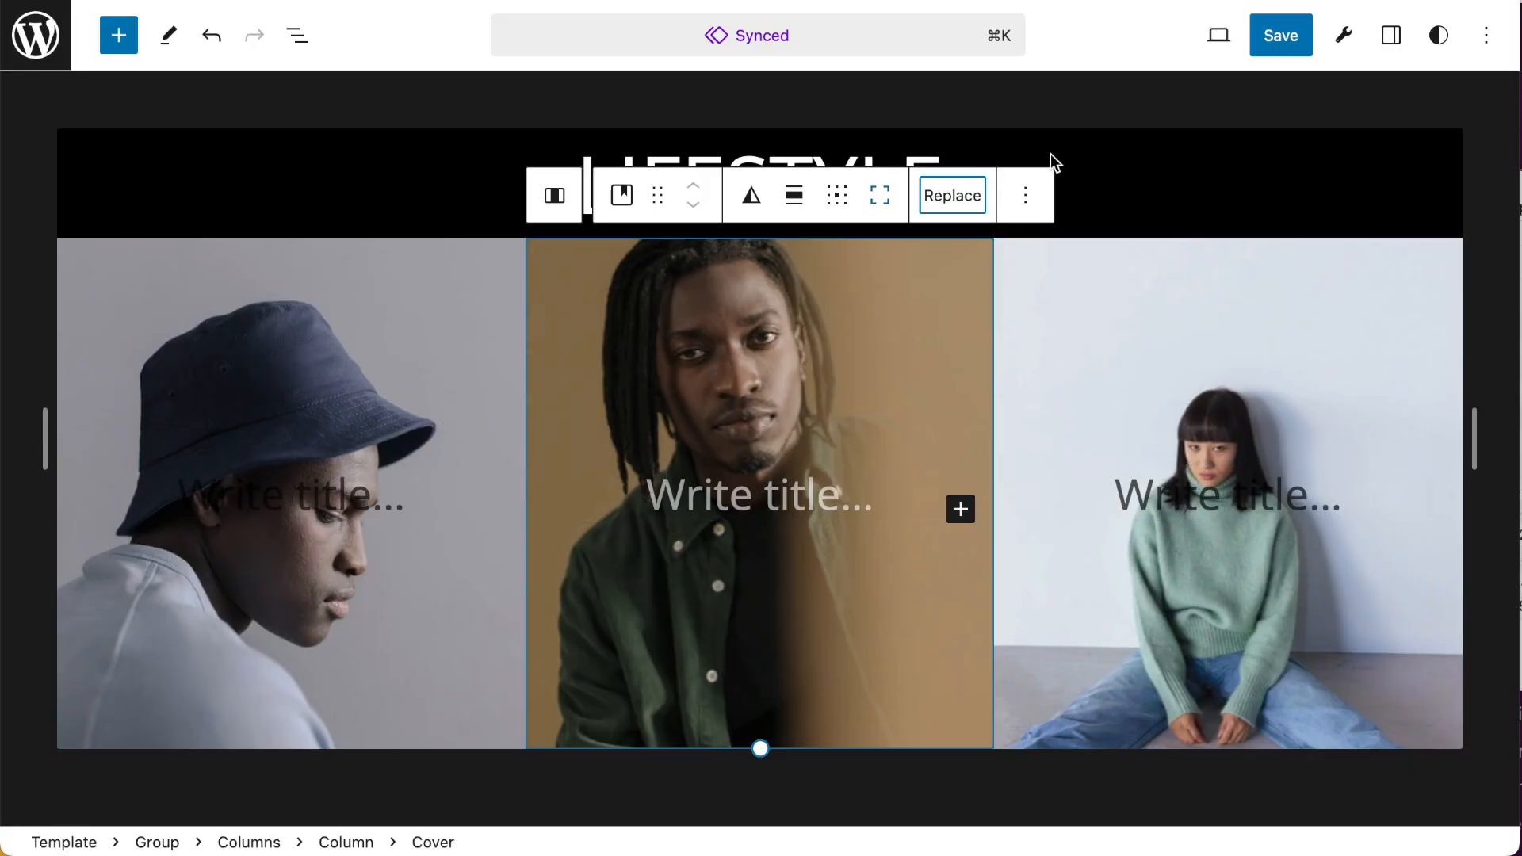
click(1281, 35)
click(1287, 42)
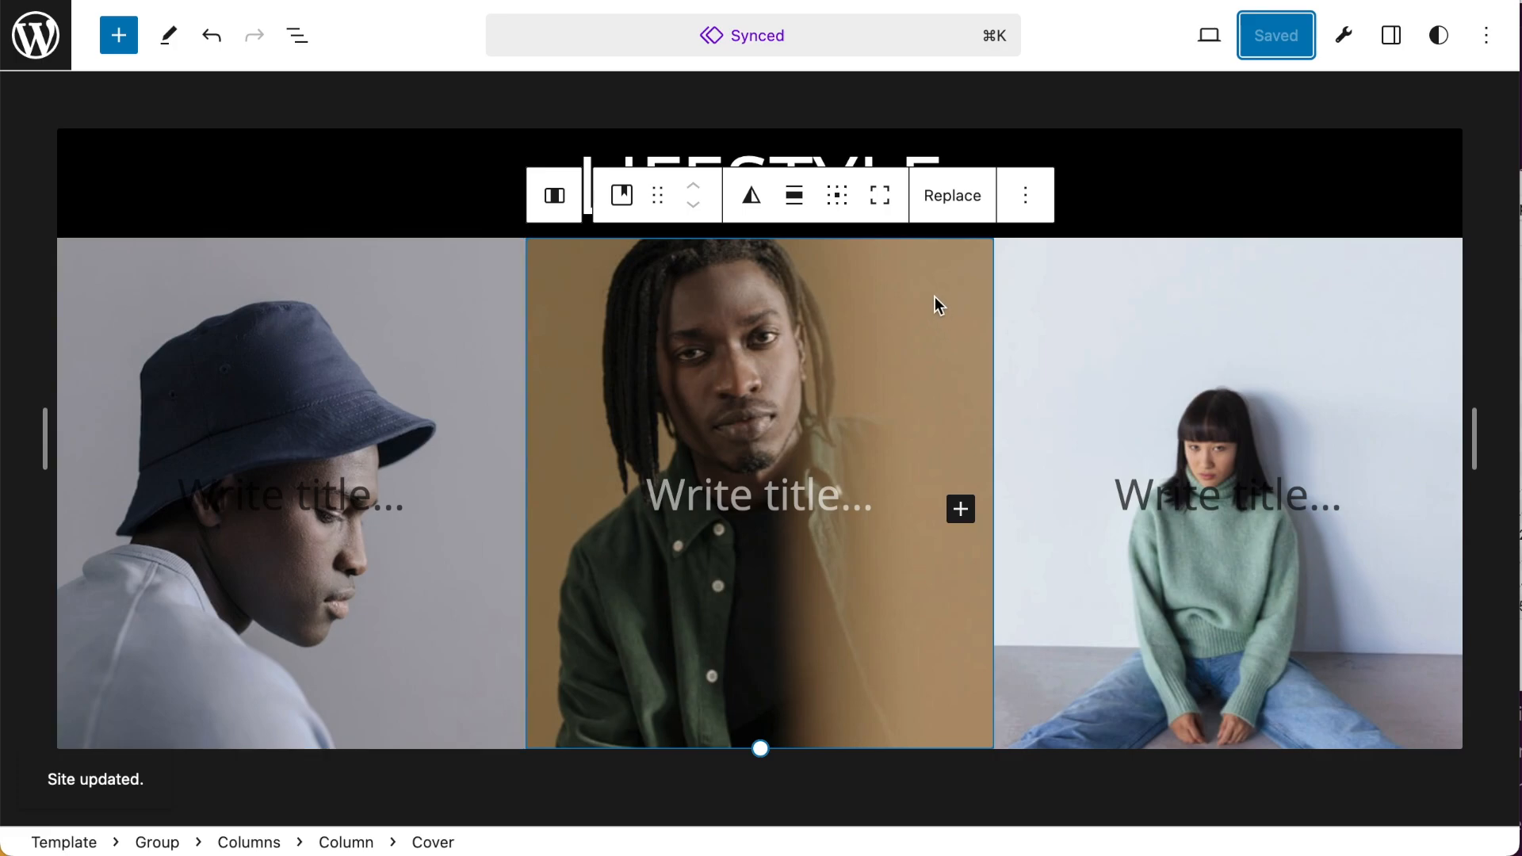
Return from the pattern to the site's Front Page and open its template for editing
click(26, 62)
click(30, 149)
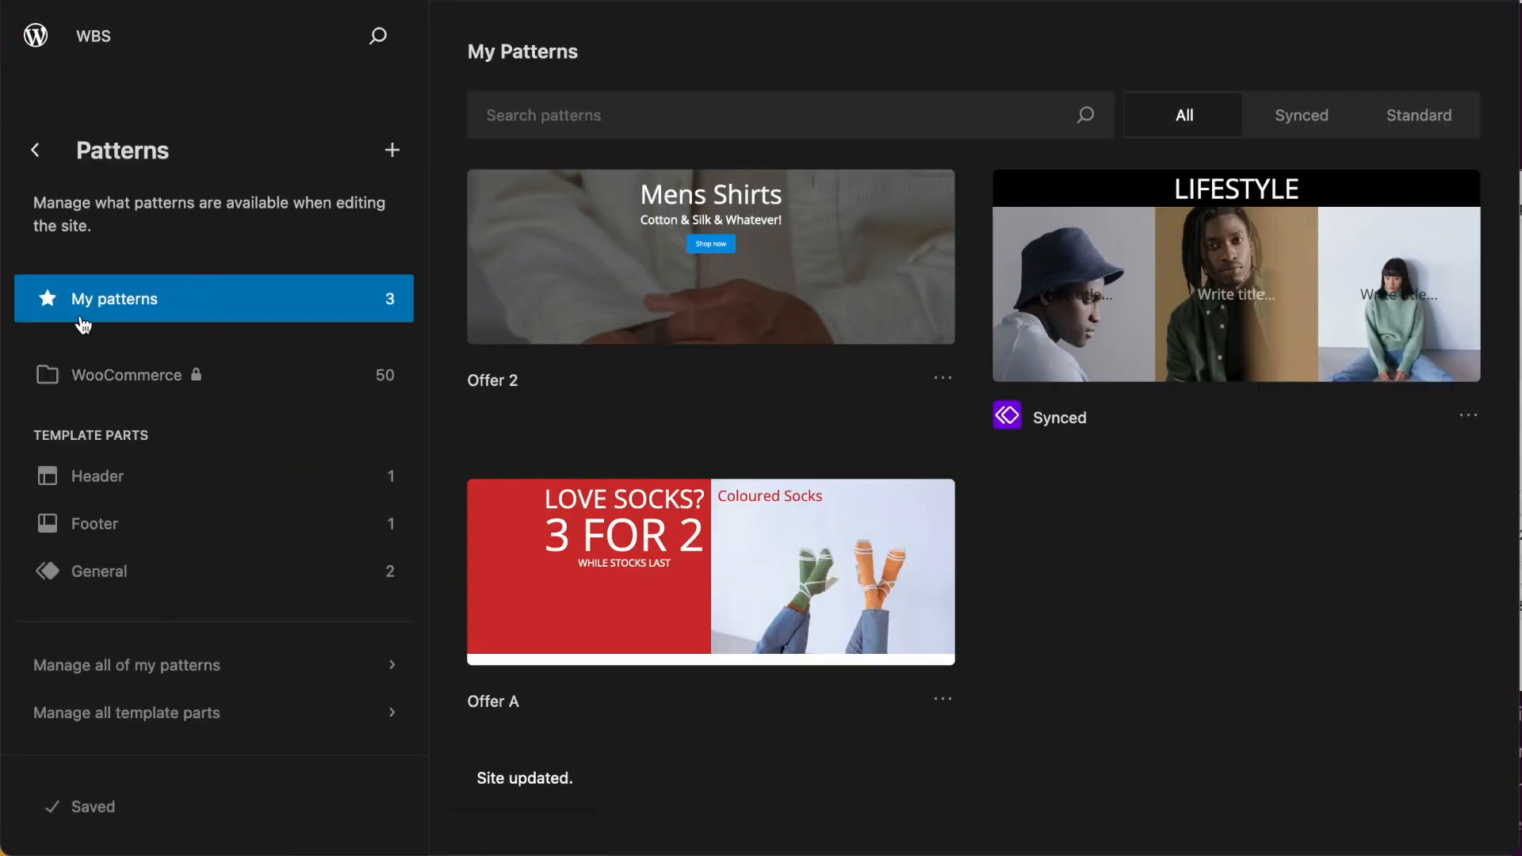
click(35, 159)
click(102, 398)
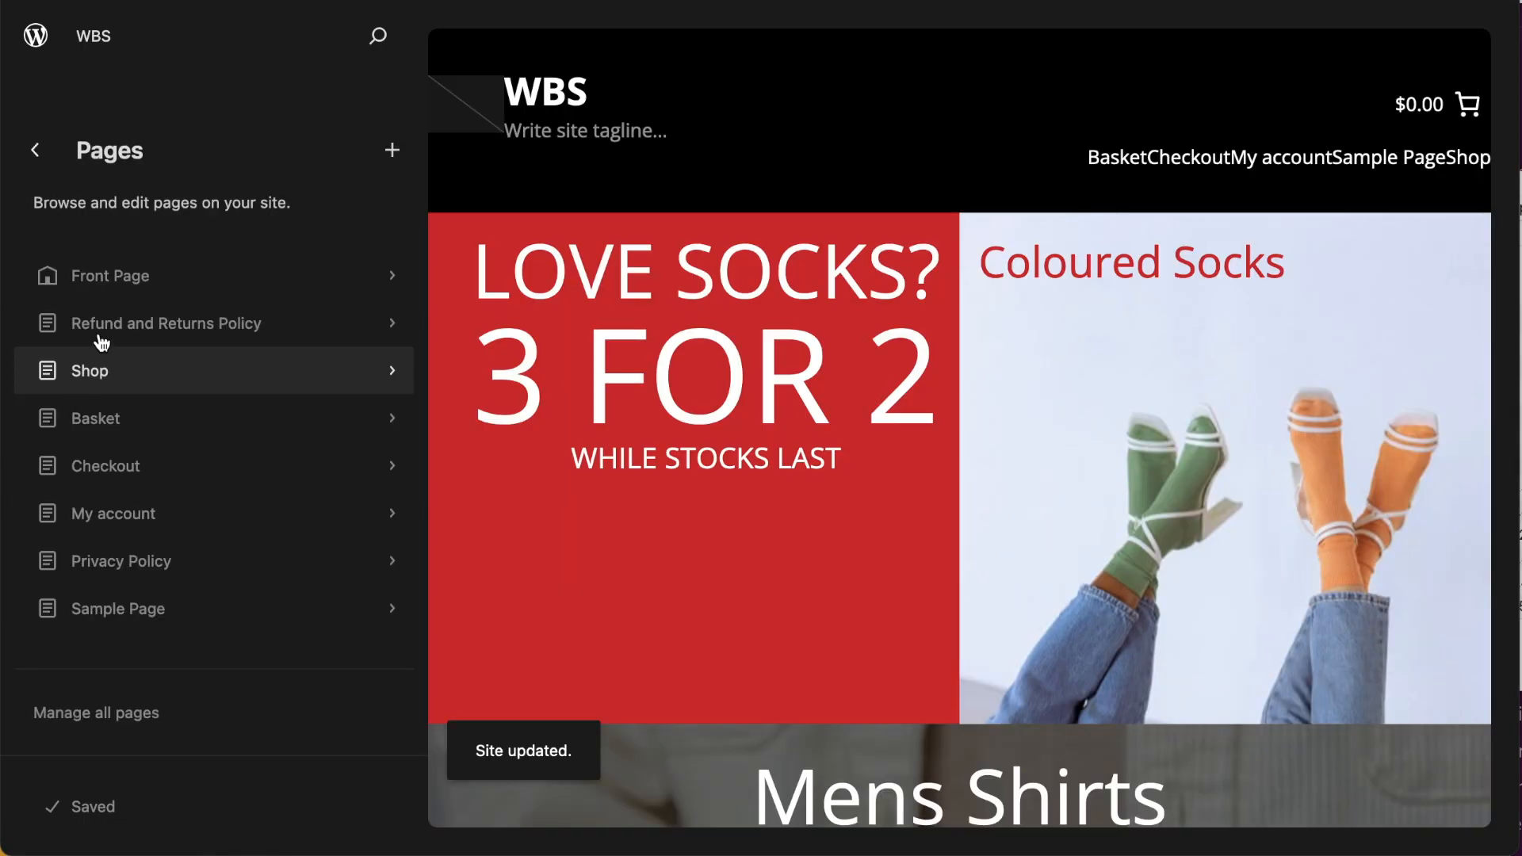
click(123, 283)
click(391, 150)
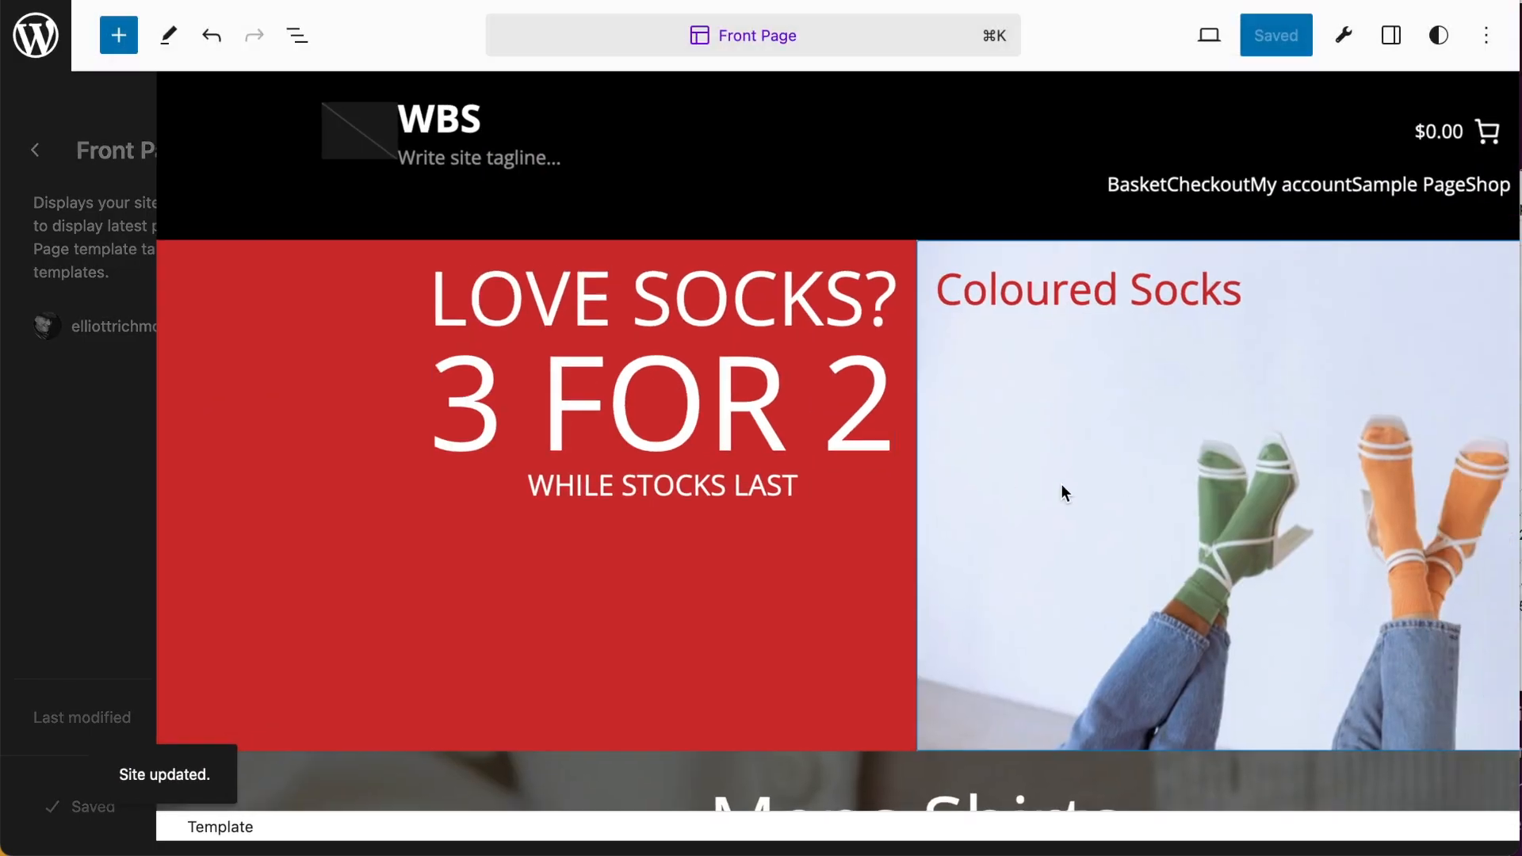
Check the images in both synced "LIFESTYLE" sections and the offer text in the second, unsynced socks section
scroll(750, 520, down, 6)
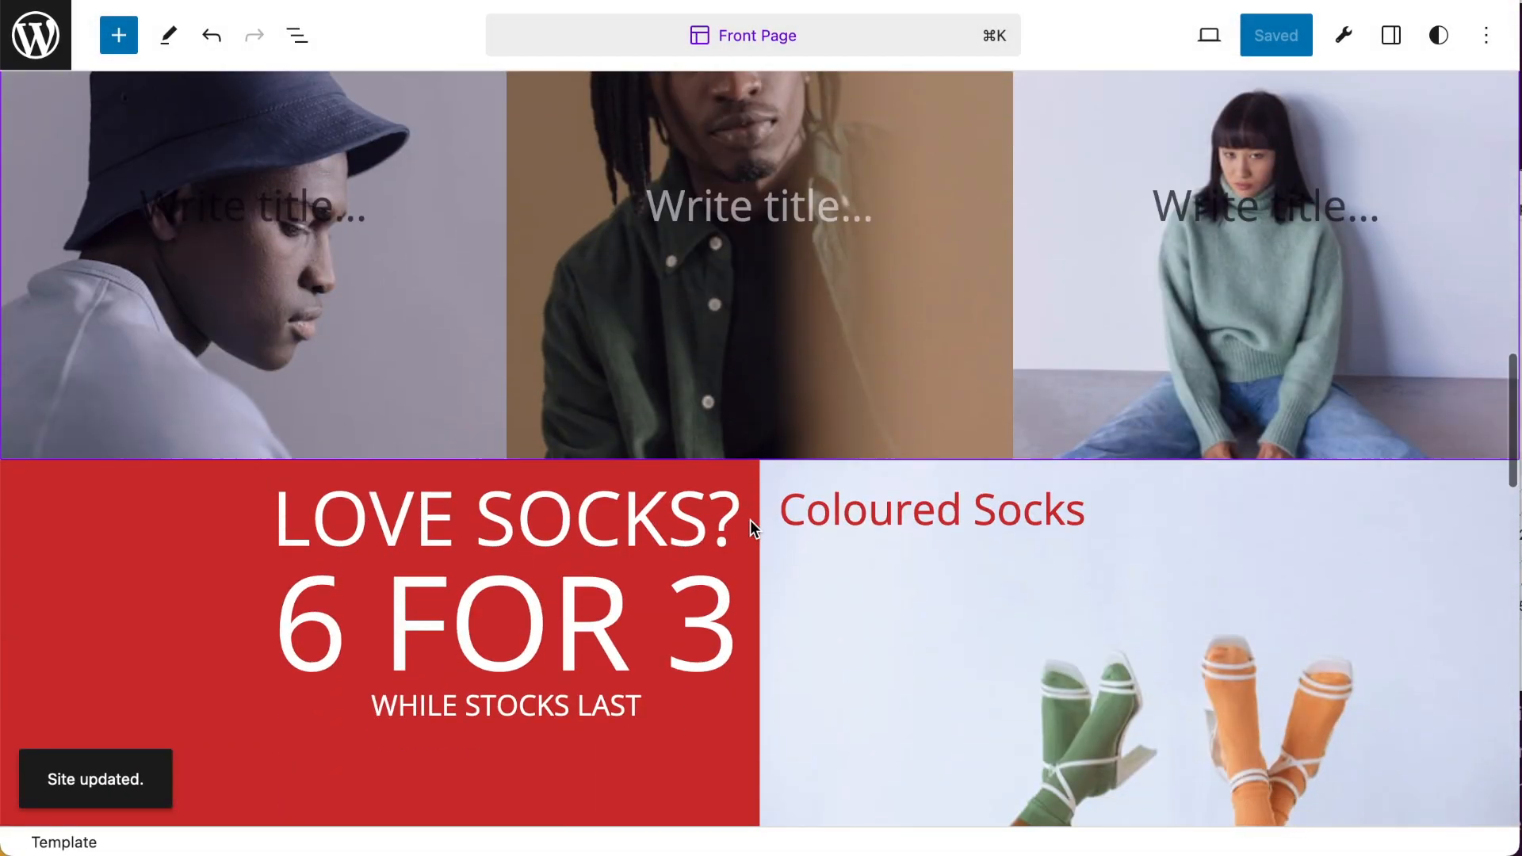
scroll(750, 520, up, 1)
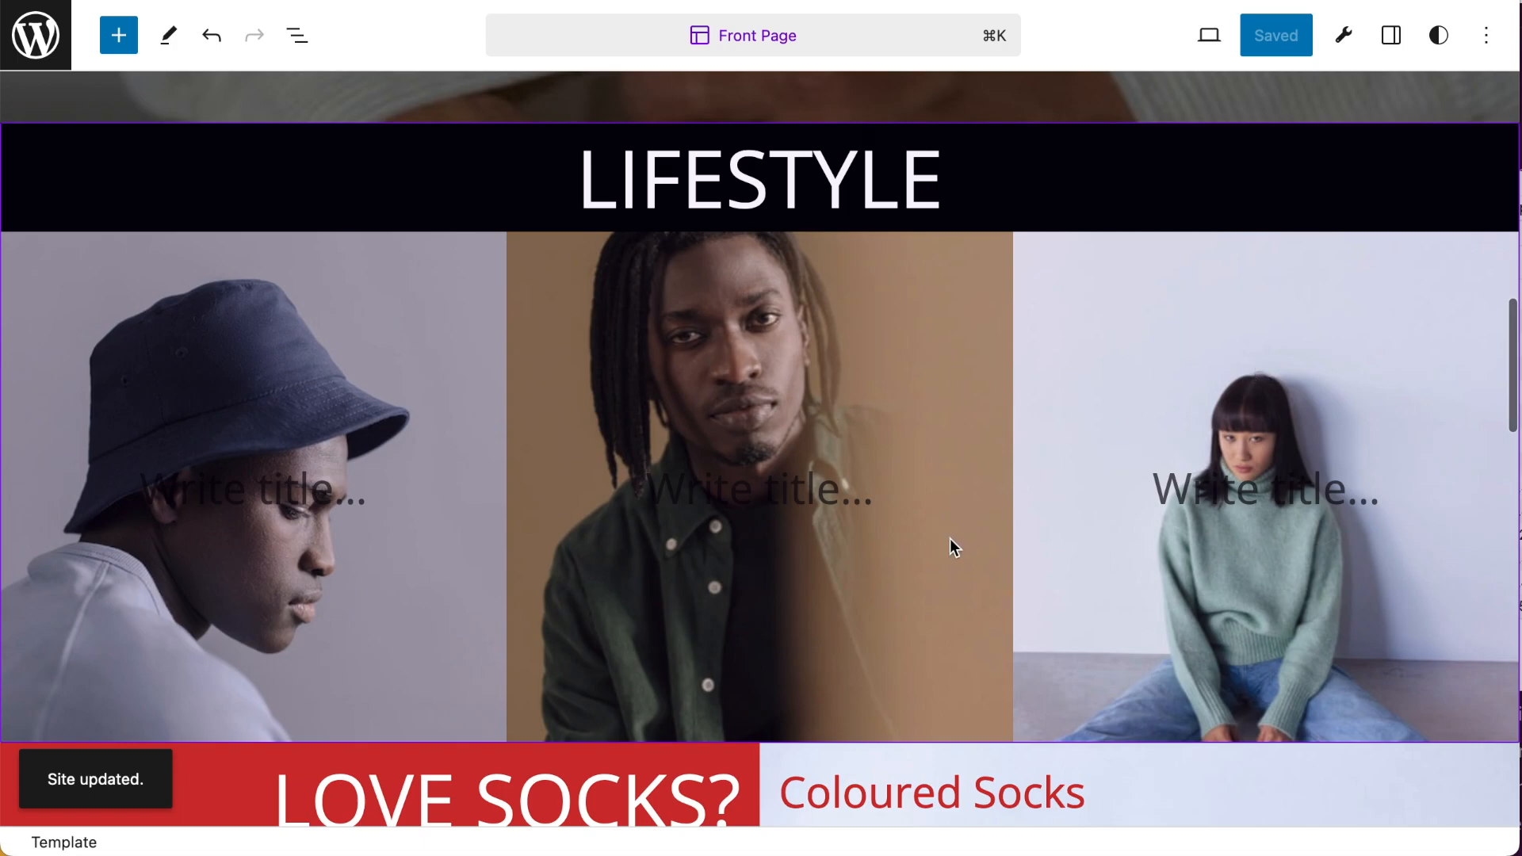
scroll(911, 596, down, 6)
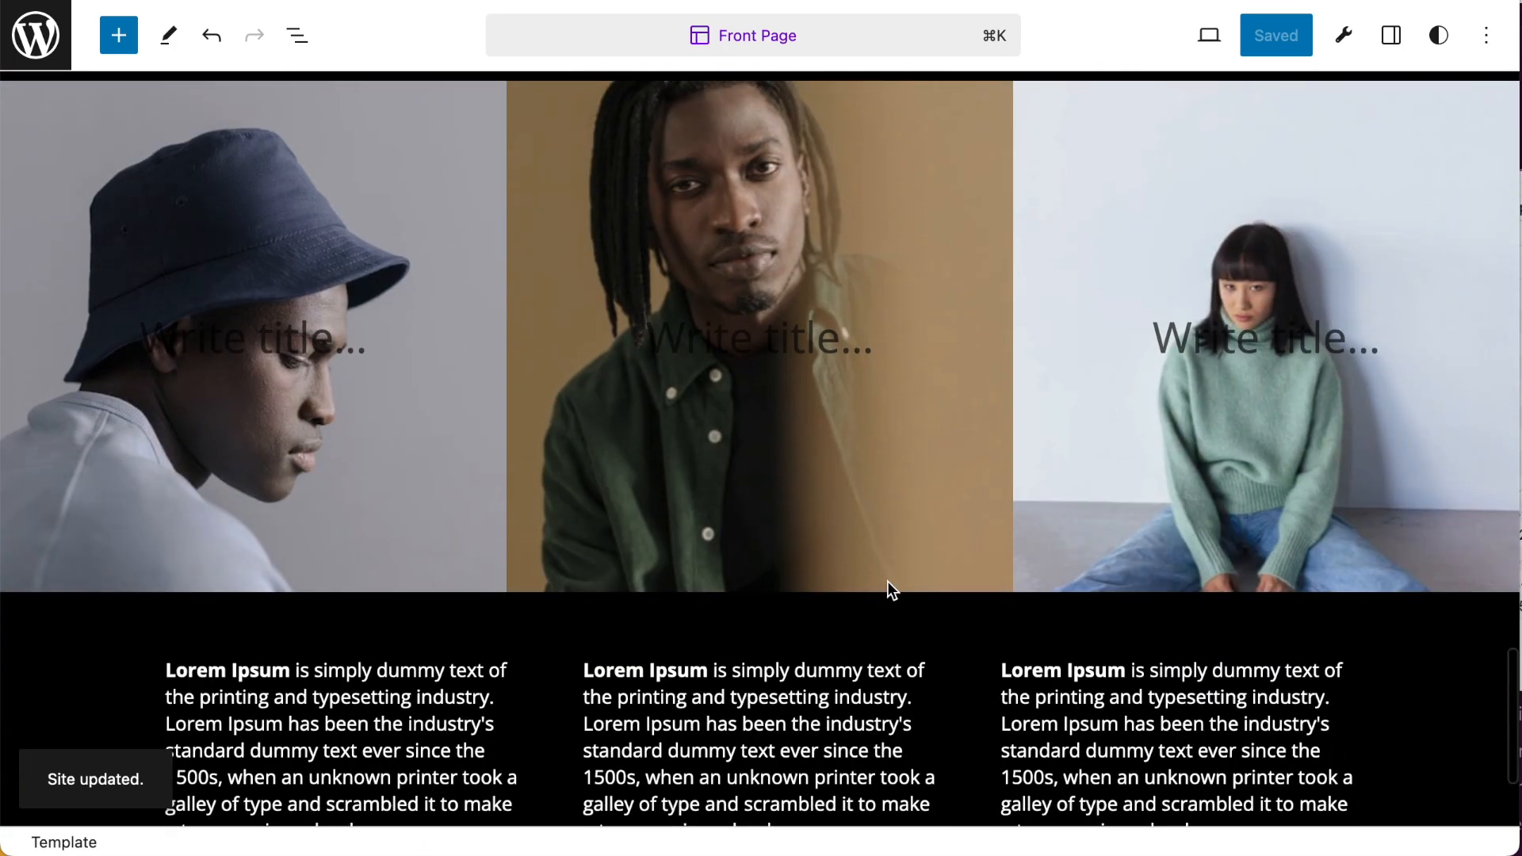
scroll(887, 582, up, 10)
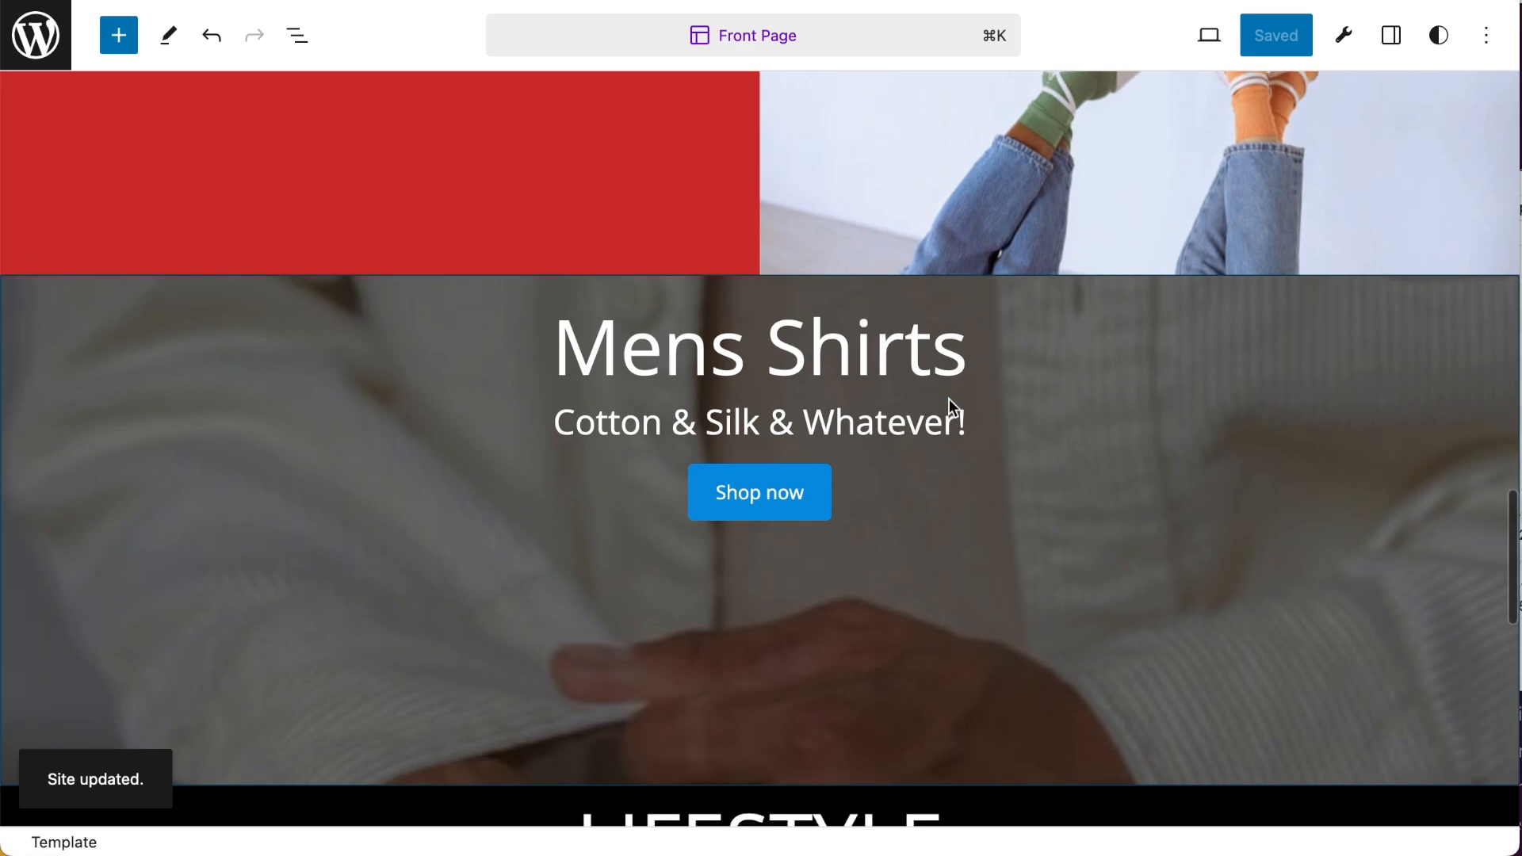
scroll(951, 406, up, 2)
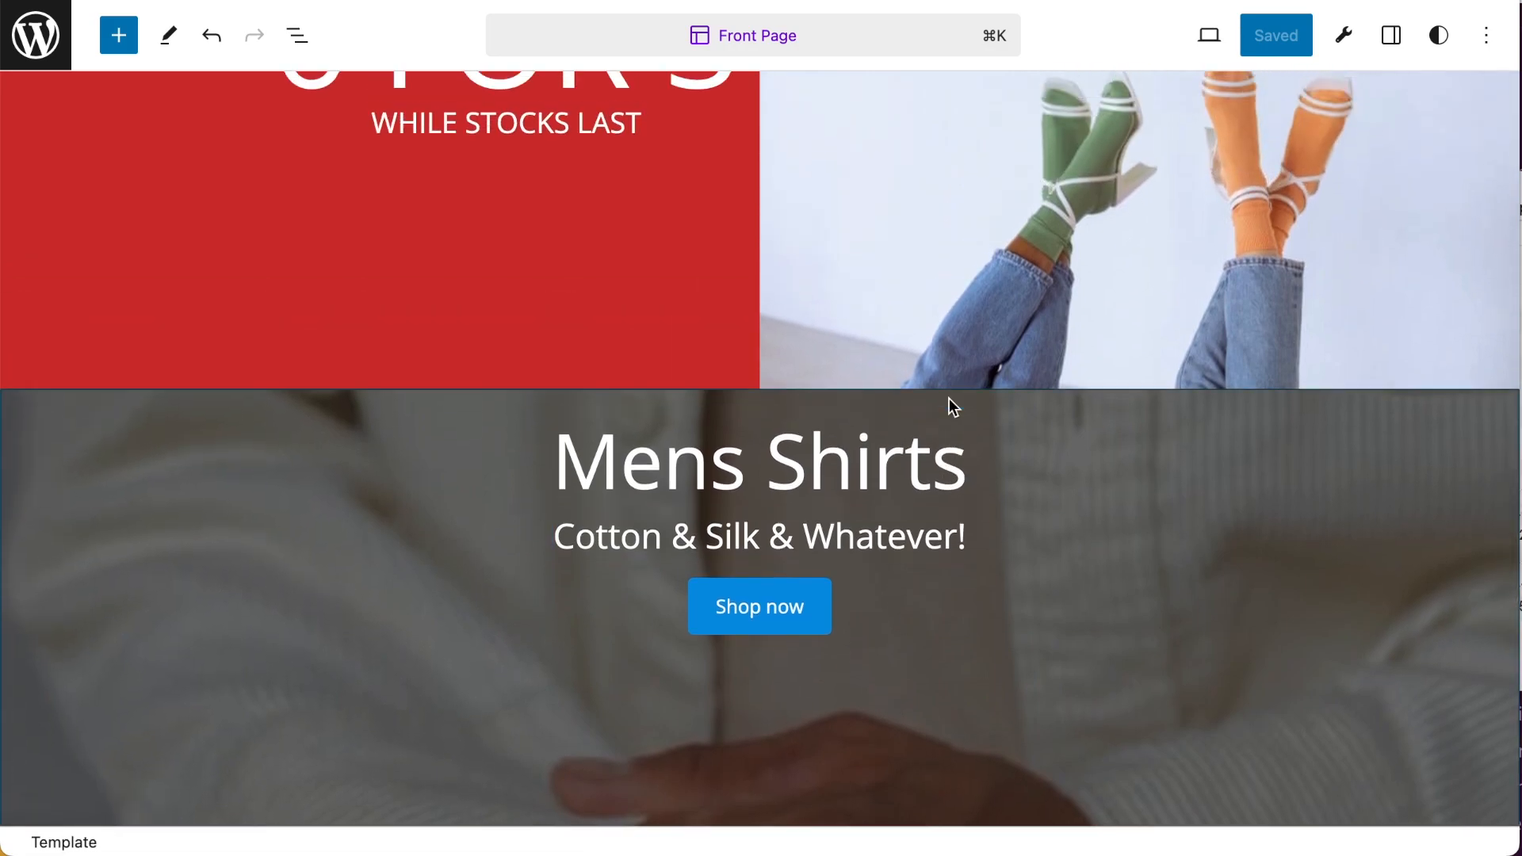
scroll(1015, 377, up, 5)
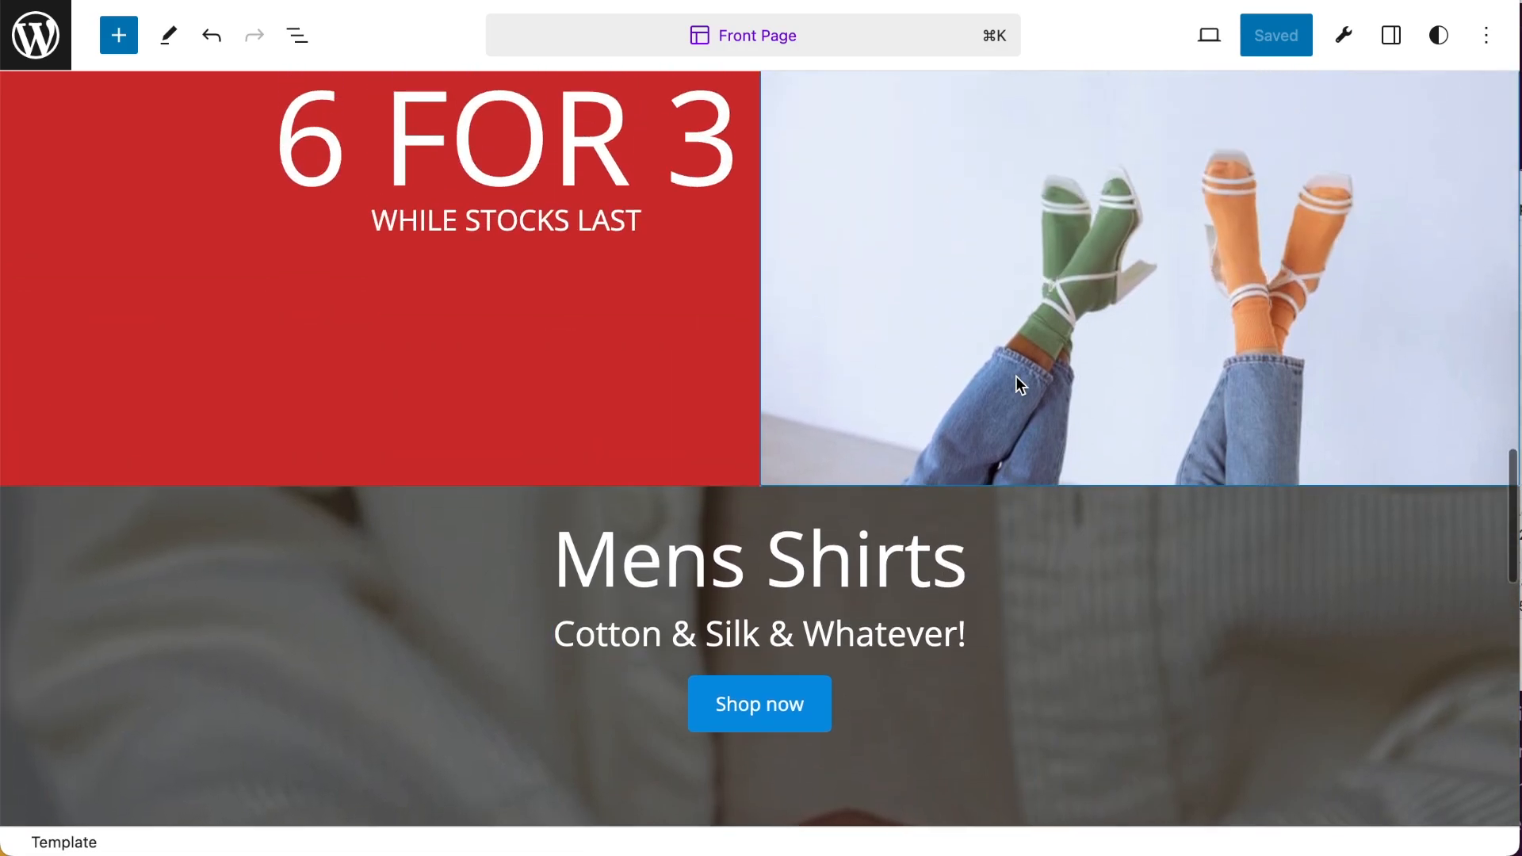